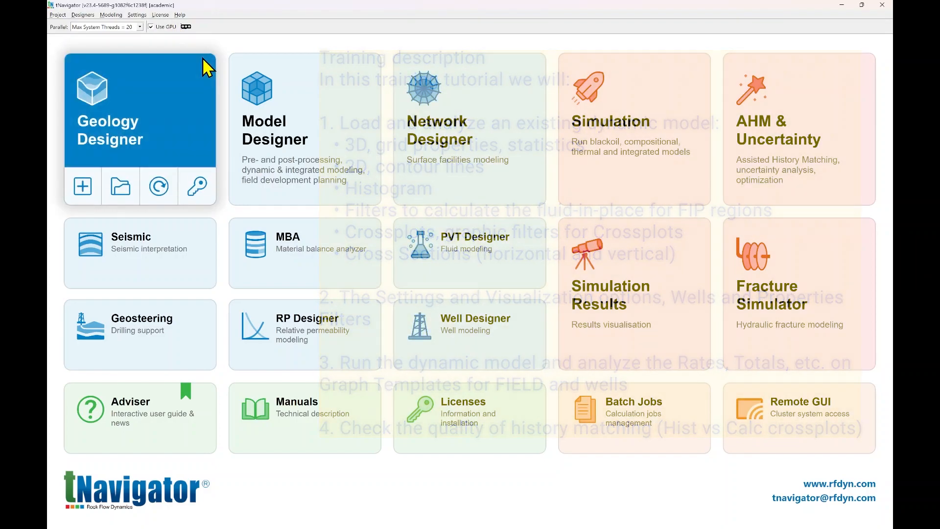
mouse_move(265, 78)
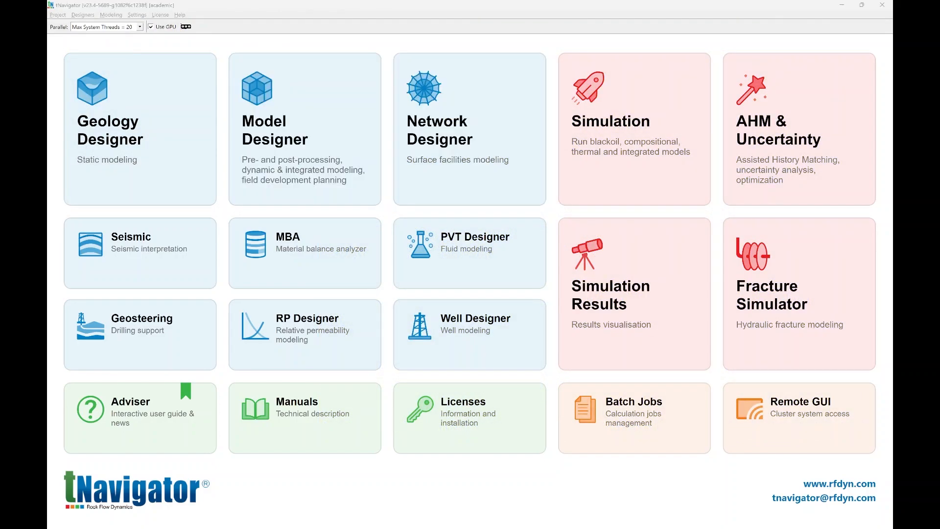
click(428, 11)
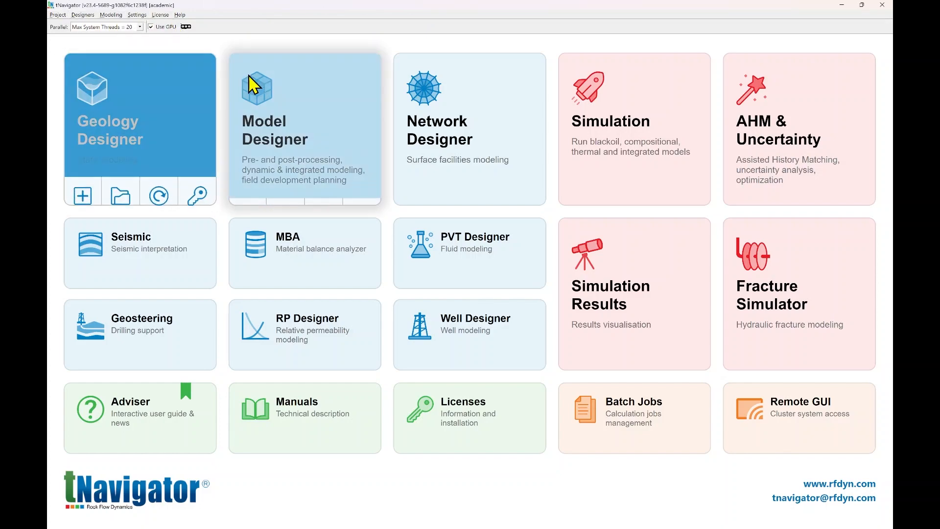
mouse_move(268, 88)
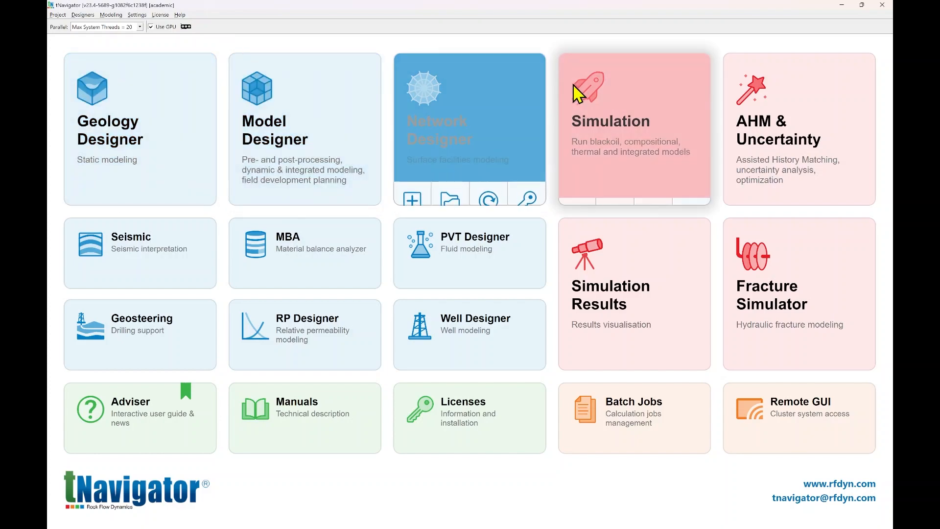
mouse_move(615, 91)
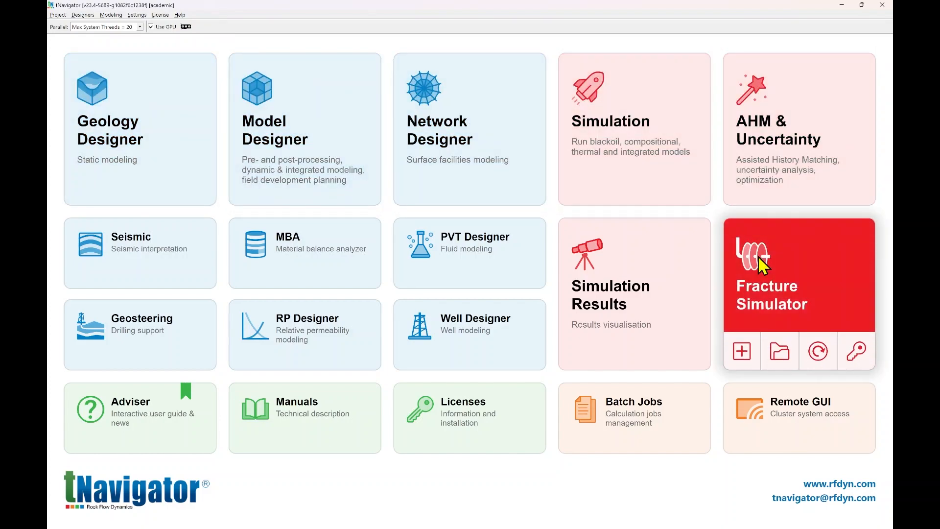
mouse_move(661, 252)
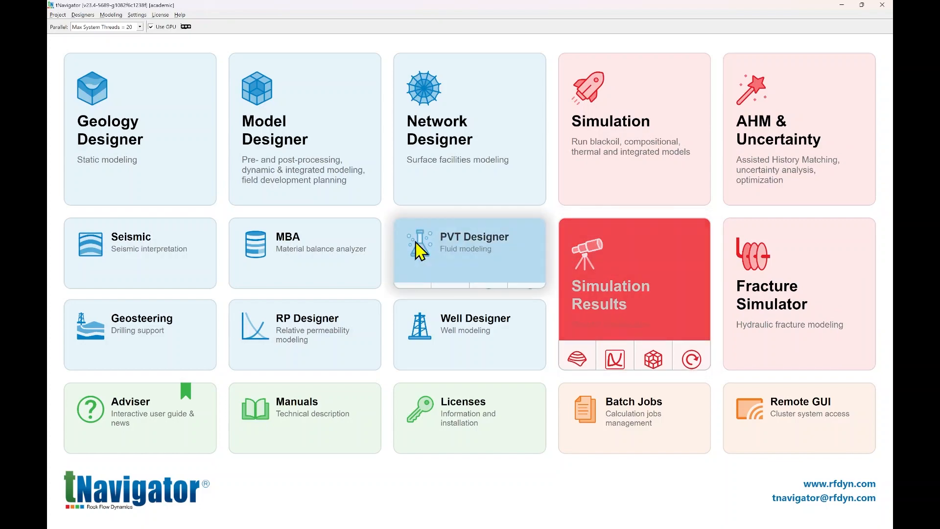
Create a new Model Designer project named IntroMD1 with the preselected licence features.
mouse_move(304, 198)
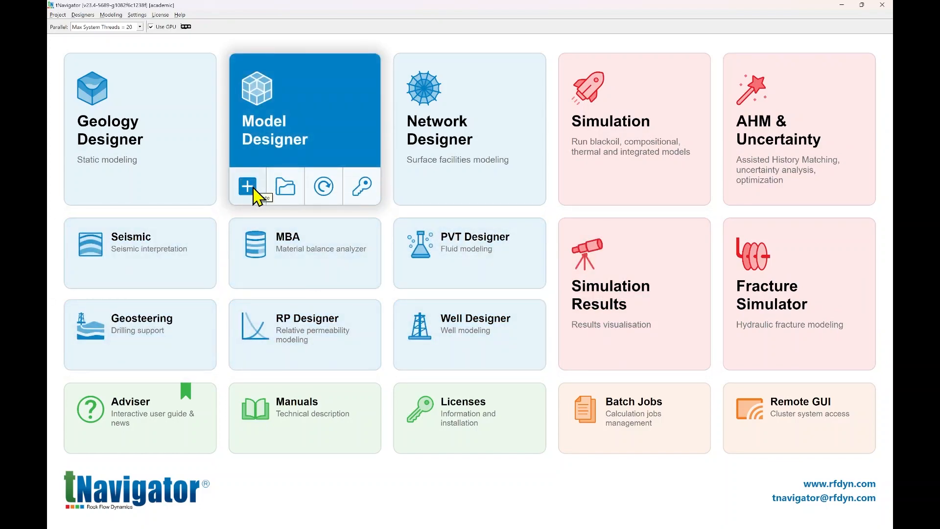
click(255, 189)
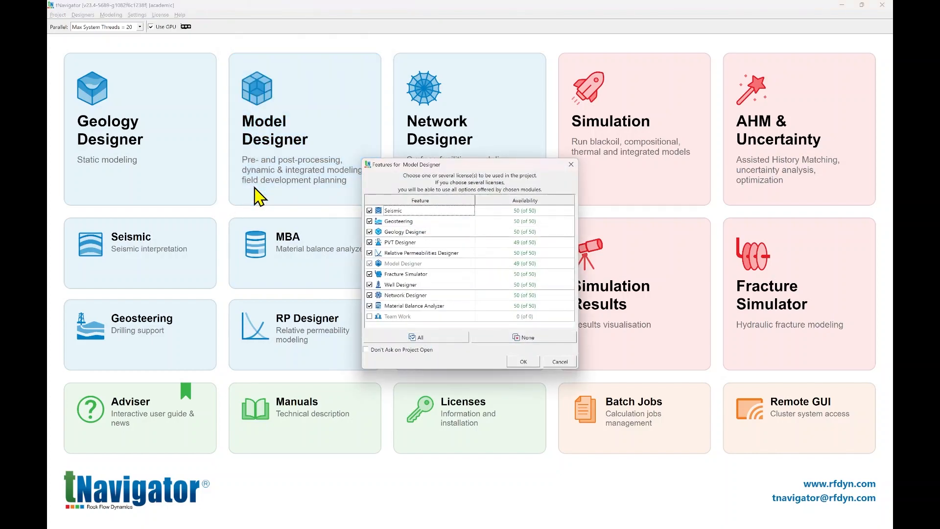
click(521, 361)
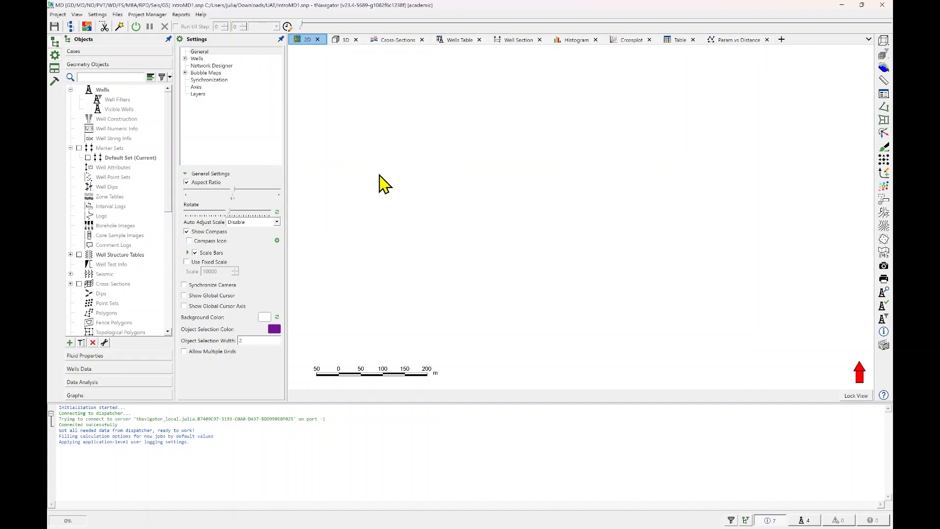
Import the existing model BLACK_OIL_DEMO.DATA from the BlackOilDEMO folder, converting its SCHEDULE section to Well Rules and importing calculation results.
click(59, 14)
mouse_move(77, 14)
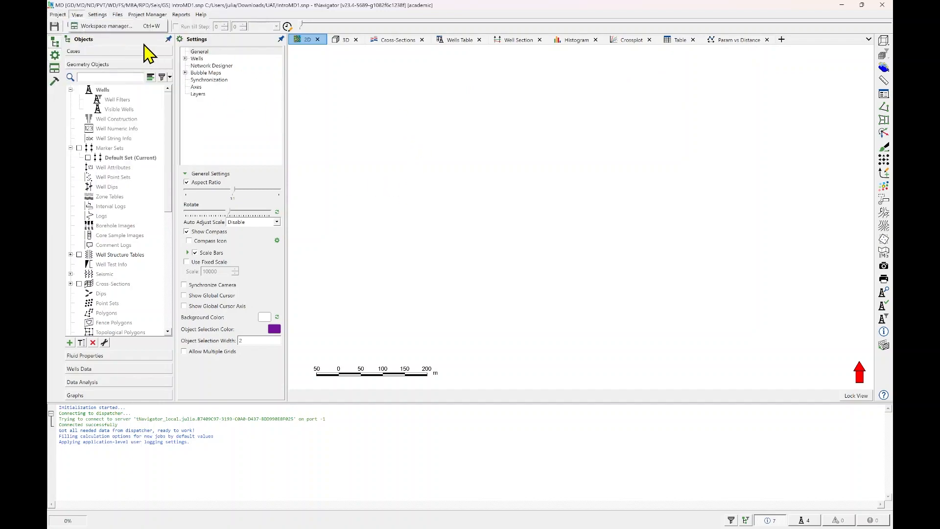
mouse_move(147, 90)
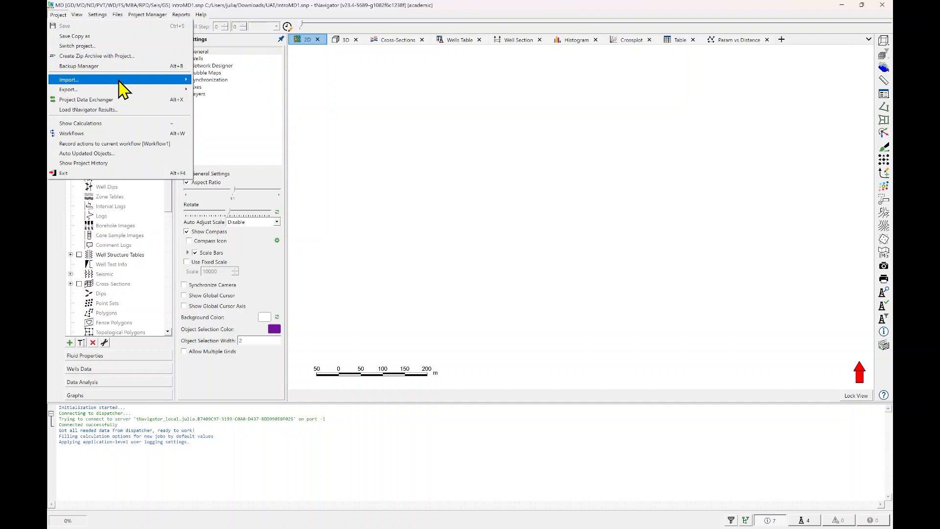
mouse_move(120, 84)
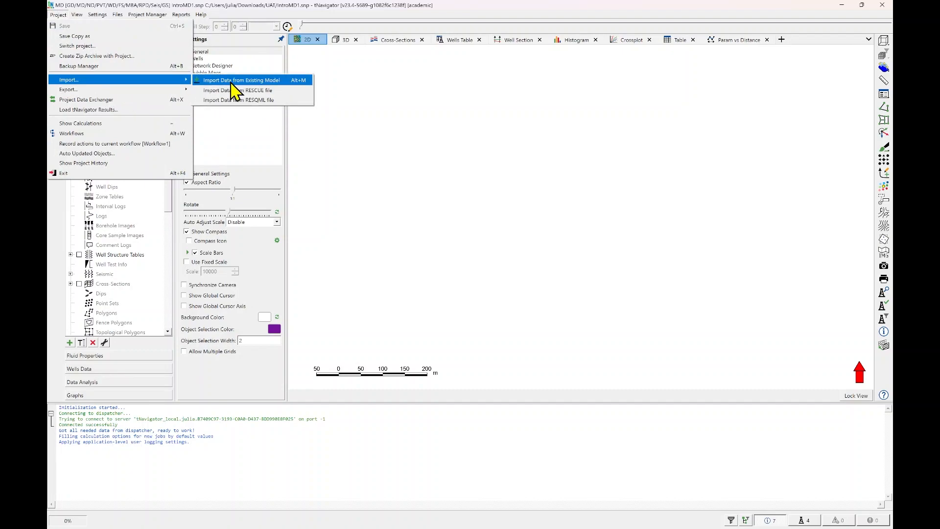
click(238, 81)
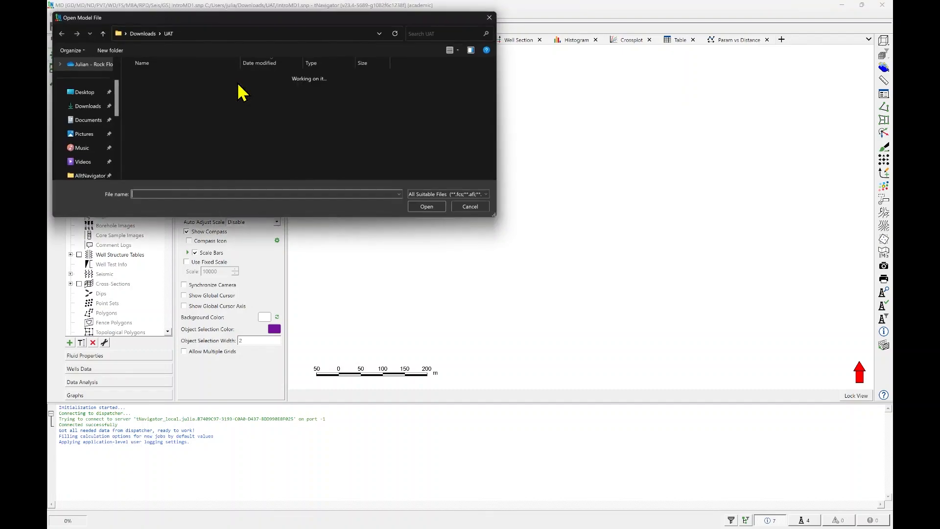
scroll(96, 164, down, 1)
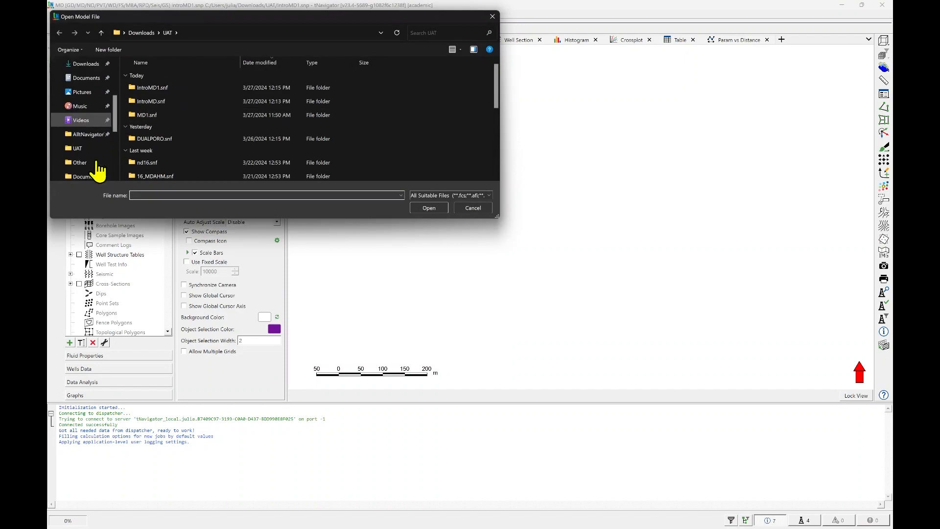
scroll(96, 147, down, 3)
click(93, 148)
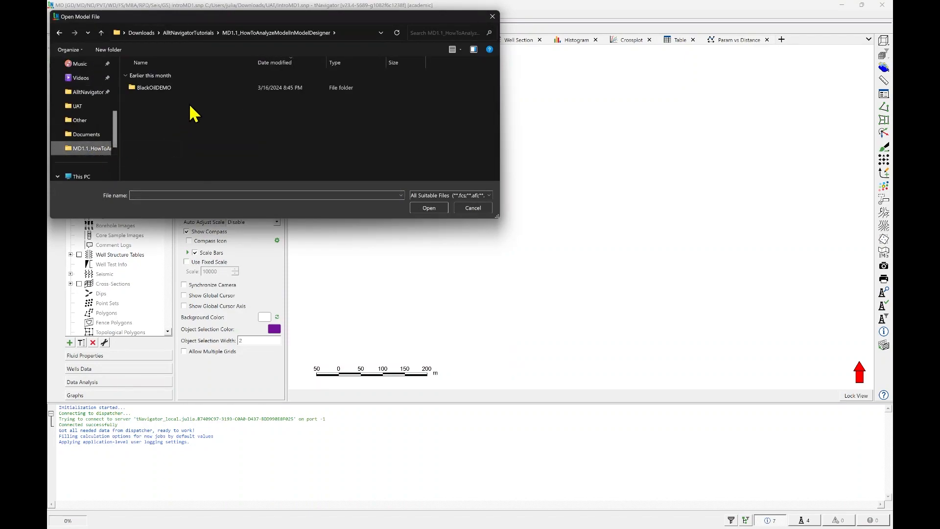
double_click(194, 89)
click(199, 93)
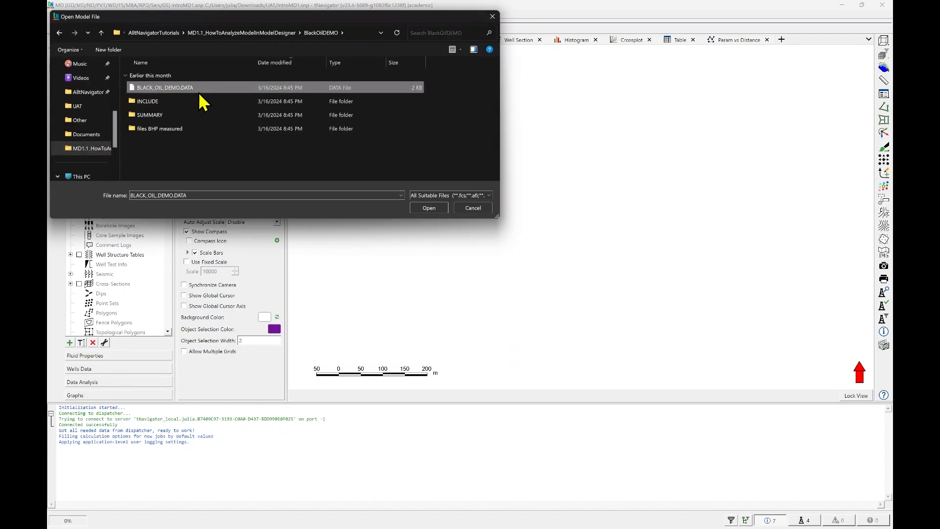
click(437, 208)
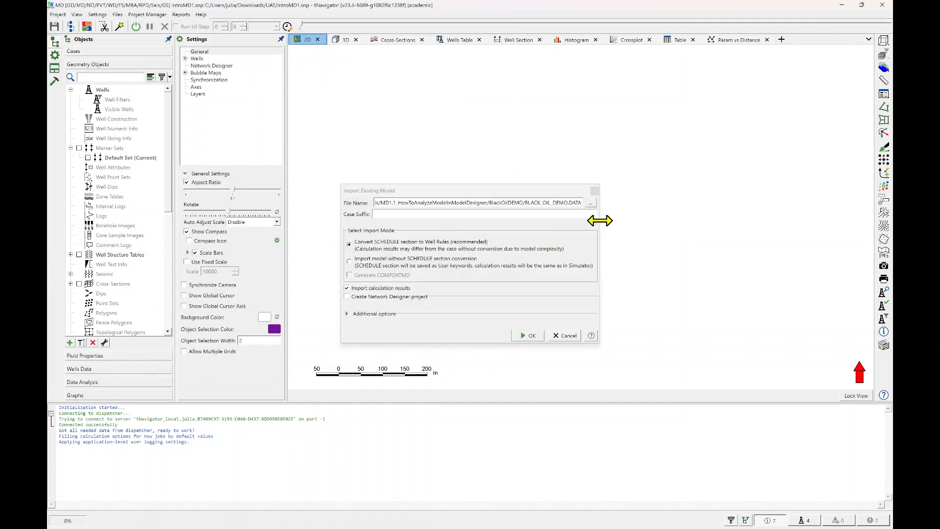
drag(600, 220, 722, 220)
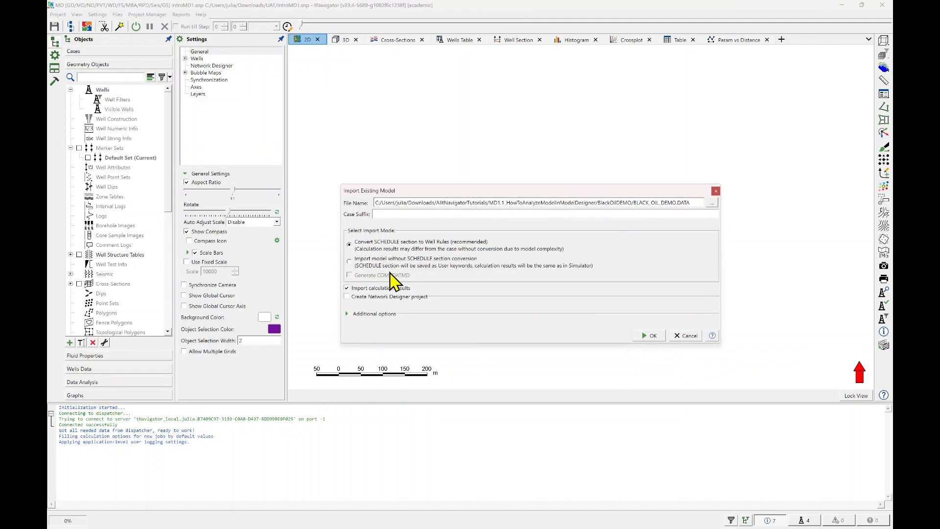
click(650, 337)
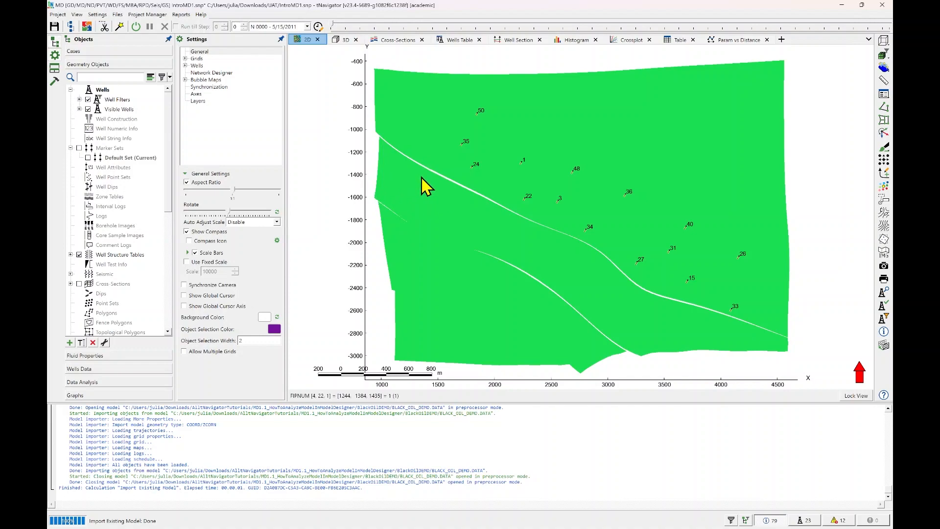
Display the BLACK_OIL_DEMO grid together with the wells in the 3D view.
click(343, 40)
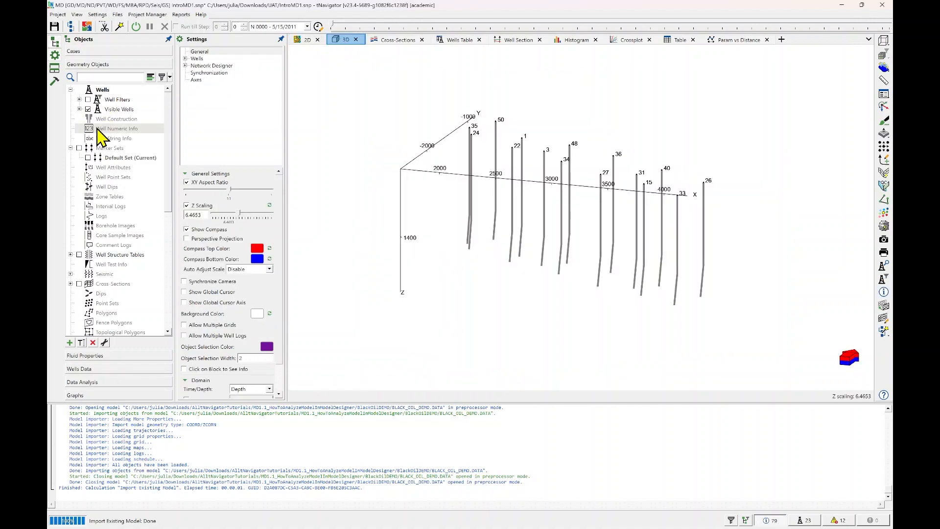
scroll(106, 137, down, 2)
scroll(125, 137, down, 6)
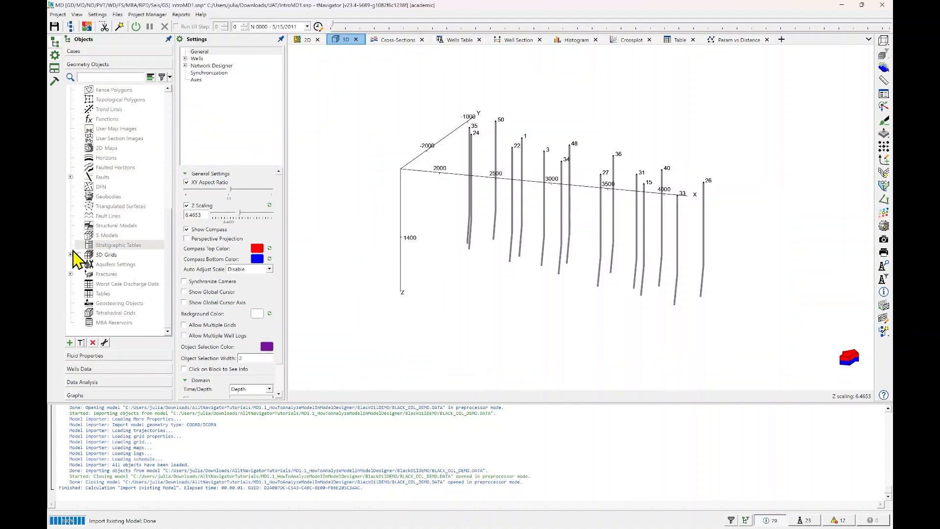
click(79, 252)
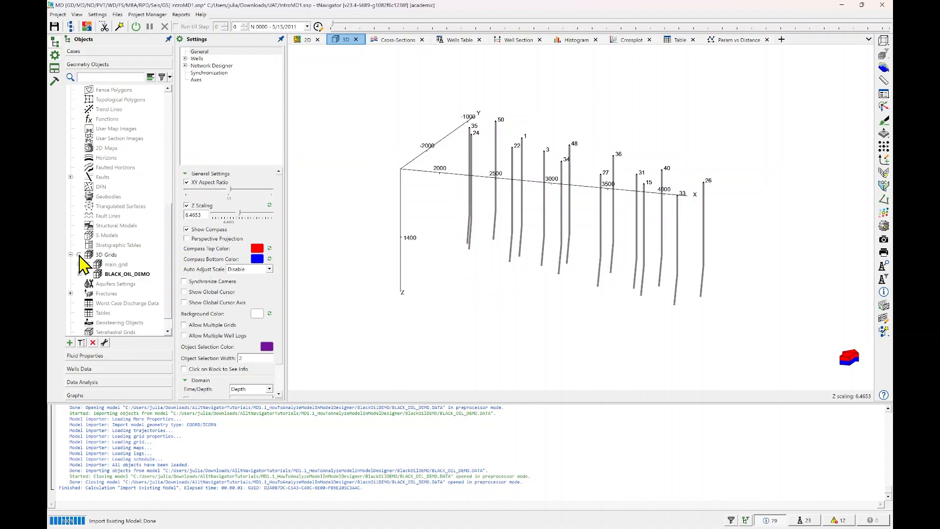
click(79, 255)
scroll(118, 226, down, 1)
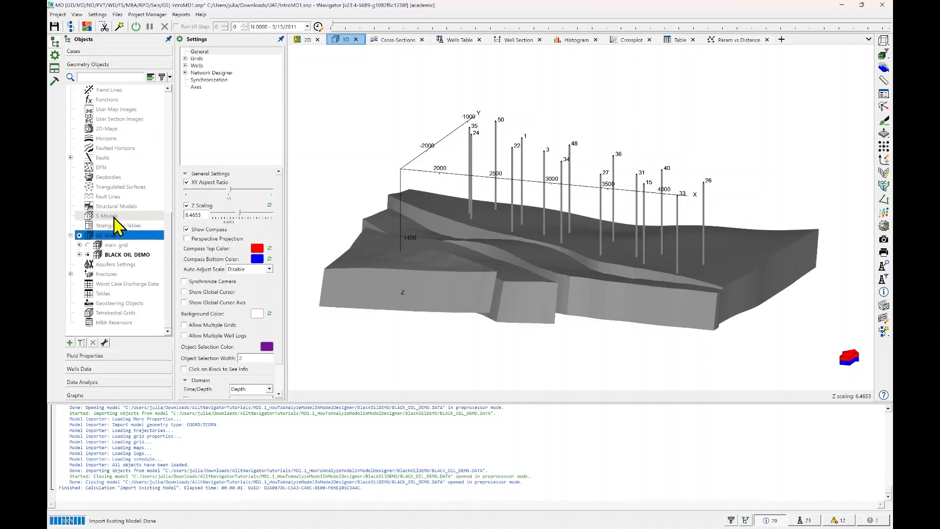
click(79, 255)
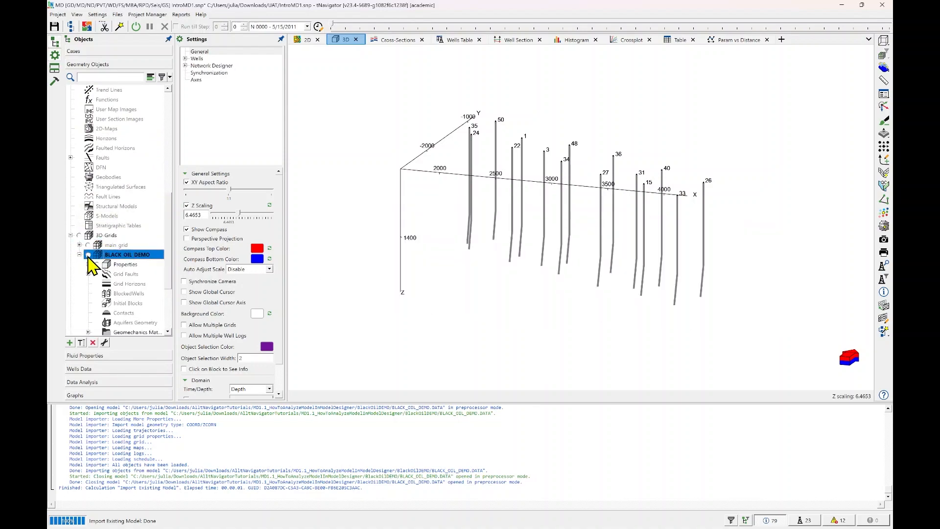
click(88, 255)
click(88, 254)
Show the Porosity property on the BLACK_OIL_DEMO grid.
scroll(116, 248, down, 2)
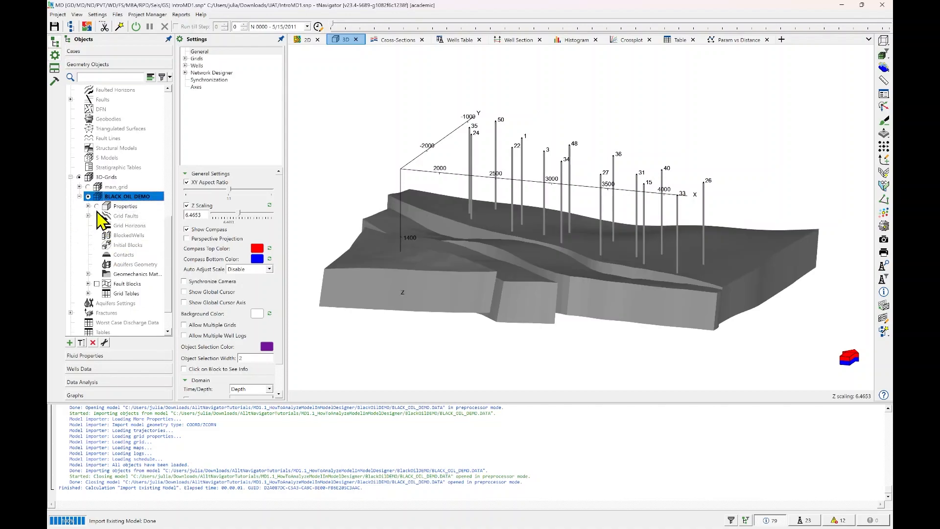
click(88, 206)
scroll(110, 210, down, 1)
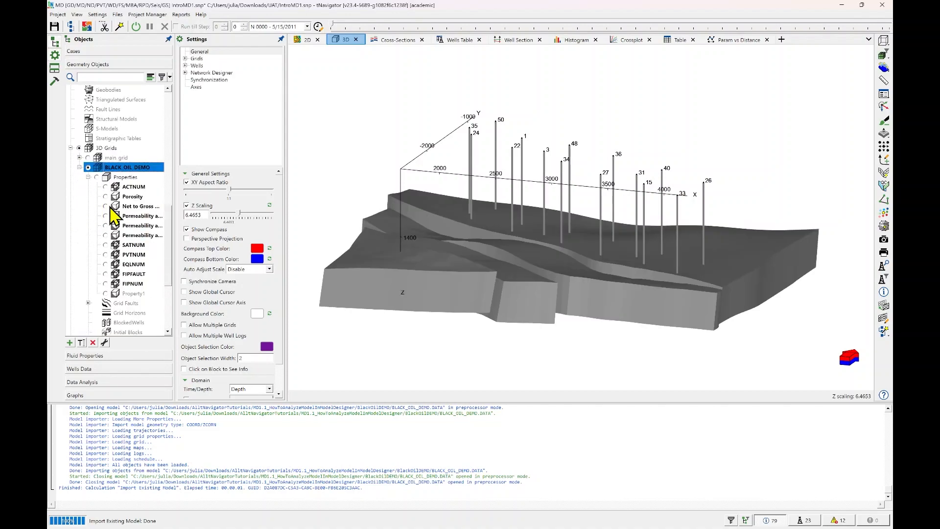
click(107, 196)
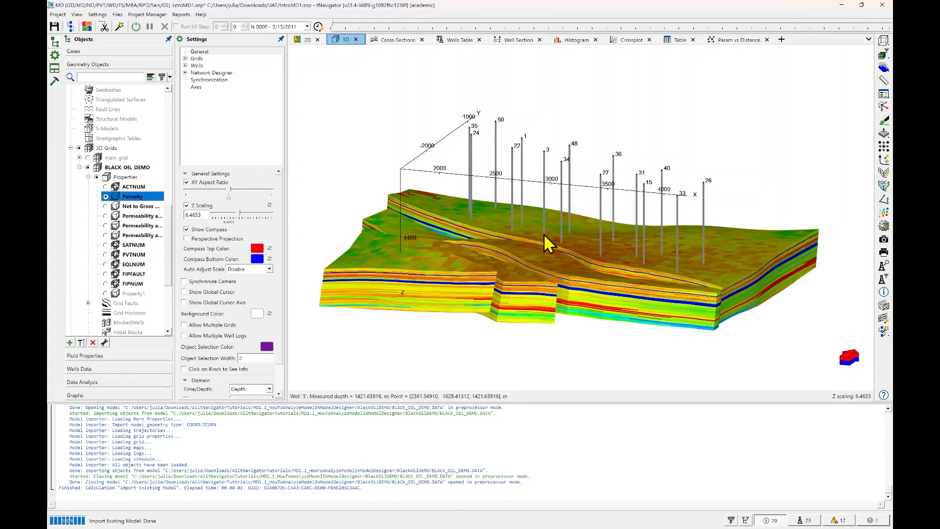
Fit the porosity model to the 3D view with Adjust Size and orbit it to inspect its faces.
drag(544, 236, 522, 221)
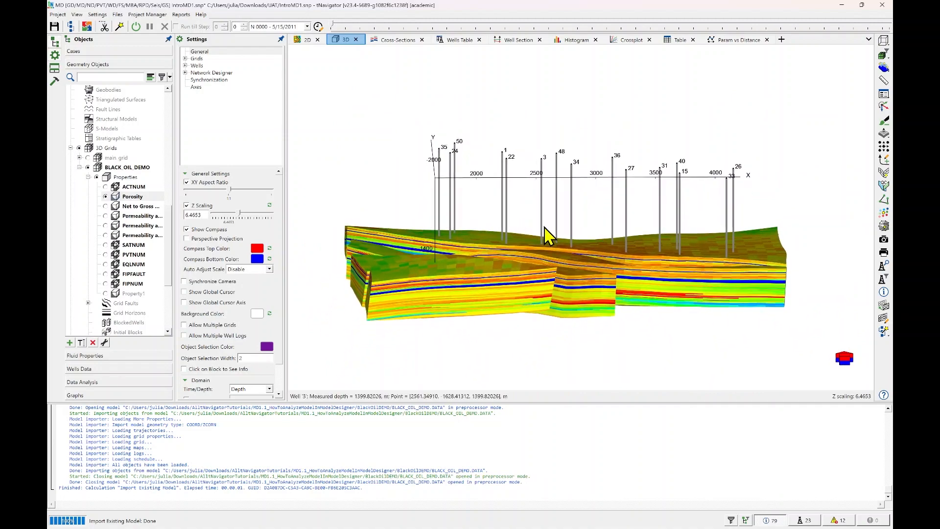
right_click(544, 228)
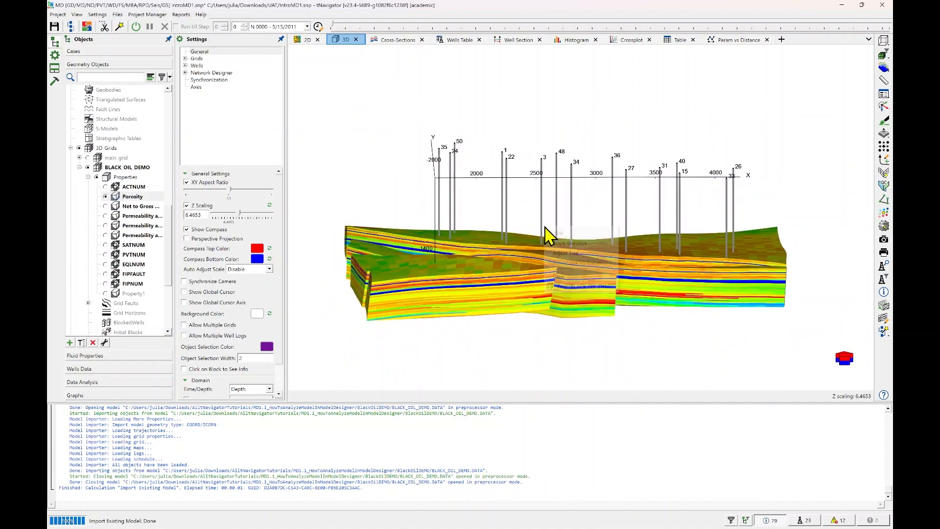
click(564, 252)
drag(552, 228, 543, 266)
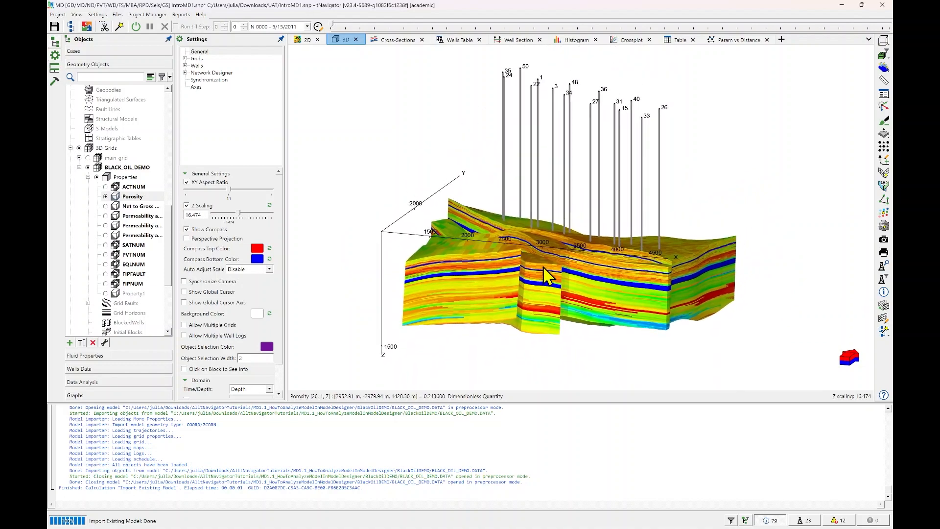
right_click(704, 139)
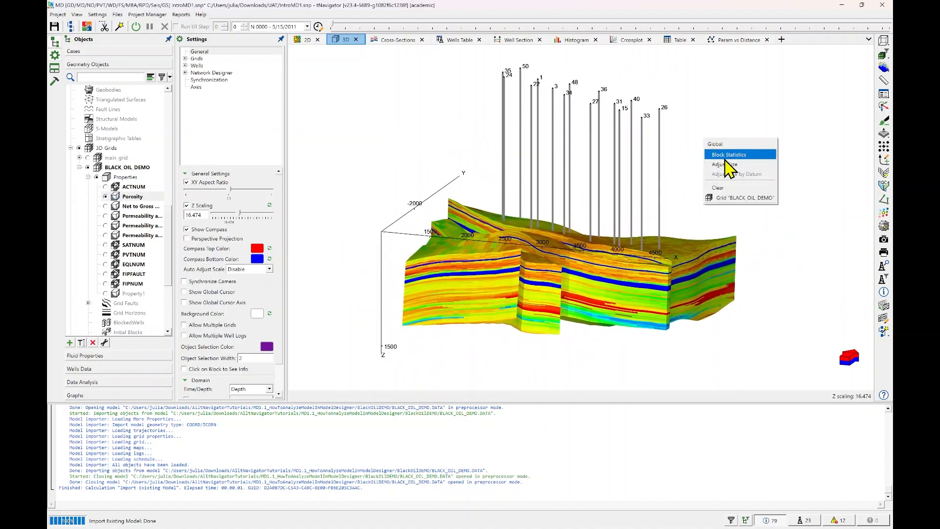
click(678, 142)
drag(627, 194, 602, 253)
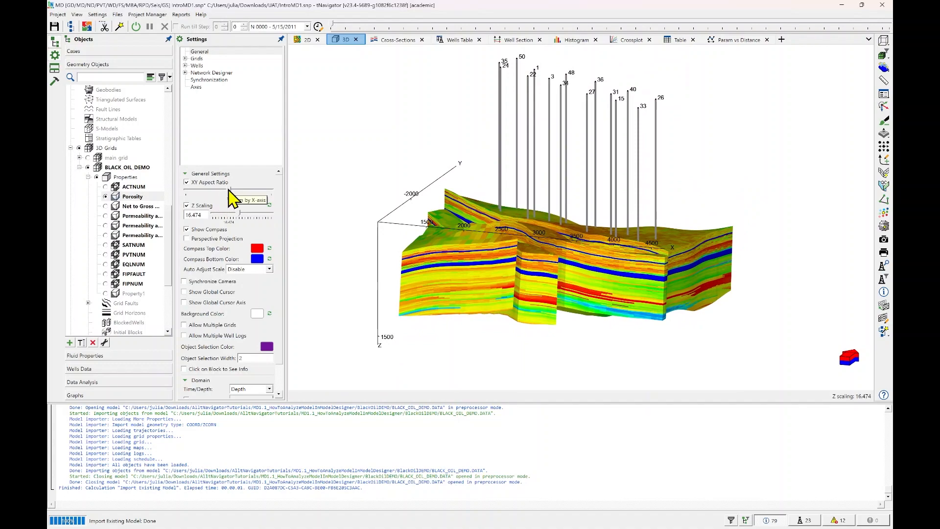
Try a different XY aspect ratio in the general 3D settings and restore the default ratio.
click(221, 52)
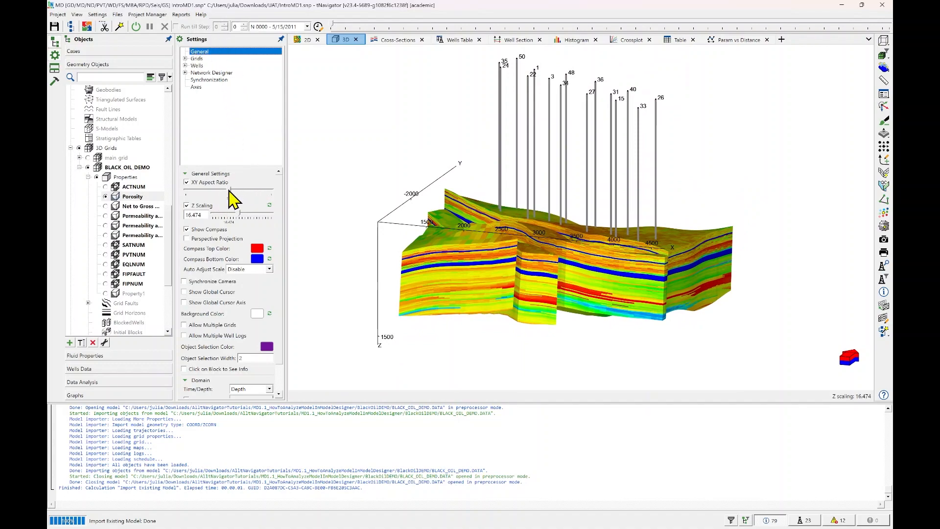
mouse_move(228, 191)
mouse_down()
mouse_move(204, 191)
mouse_move(259, 199)
mouse_move(222, 200)
mouse_up()
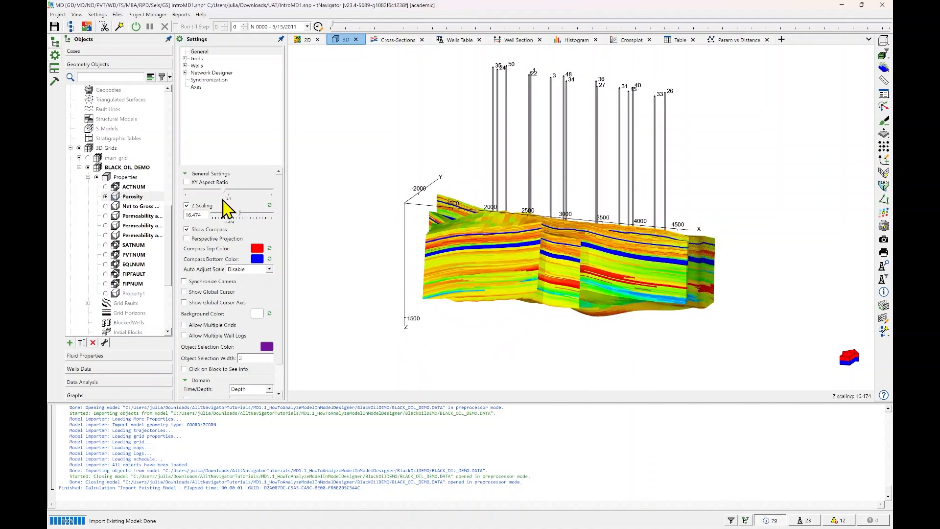
click(187, 182)
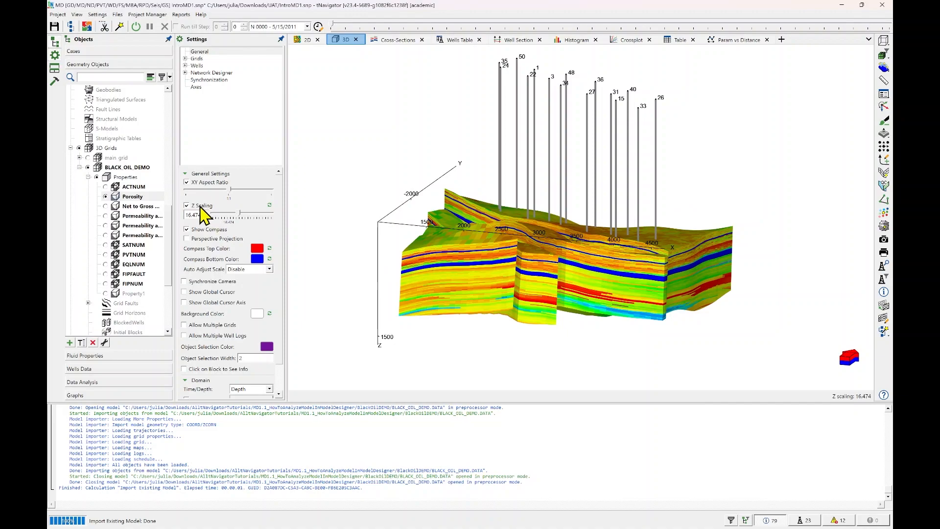
Increase the Z scaling of the 3D view to about 42.7.
drag(239, 215, 201, 207)
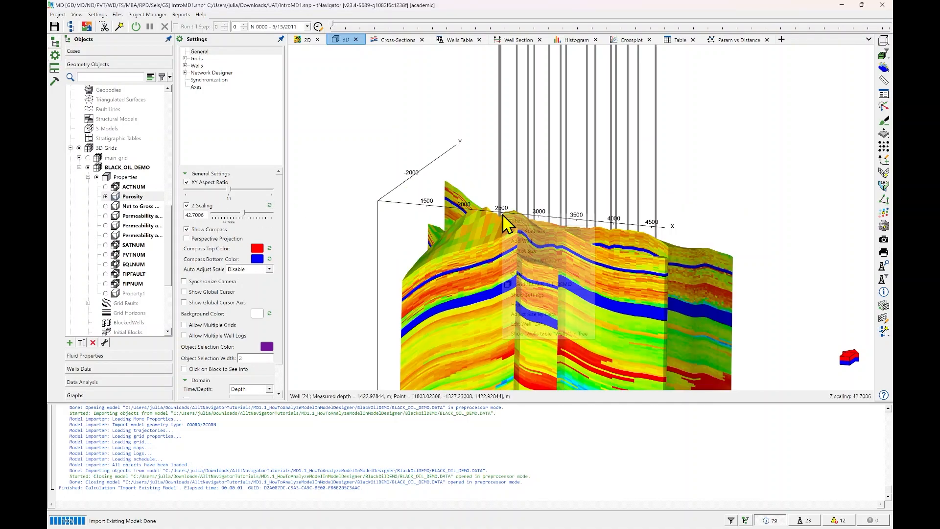
Fit the porosity model to the 3D view and restore the default Z scaling of 16.474.
right_click(504, 216)
click(526, 249)
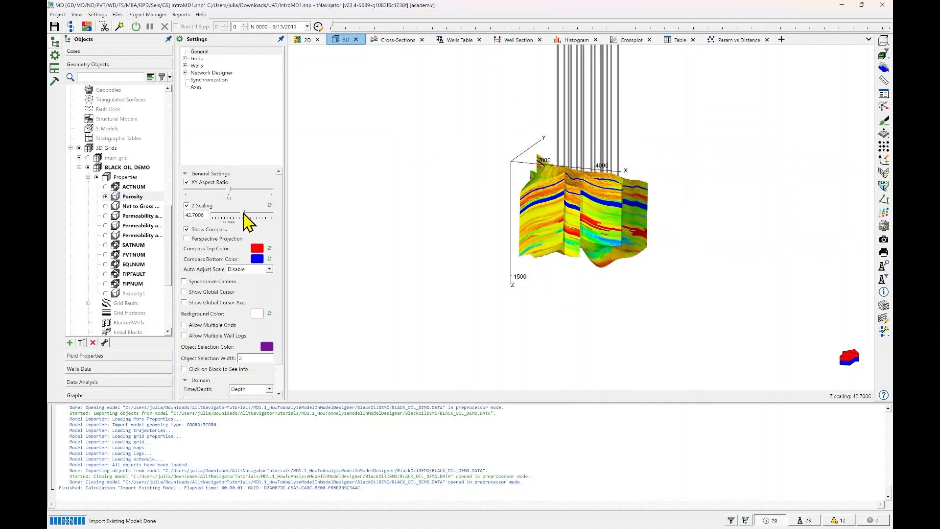
drag(244, 212, 239, 213)
click(270, 205)
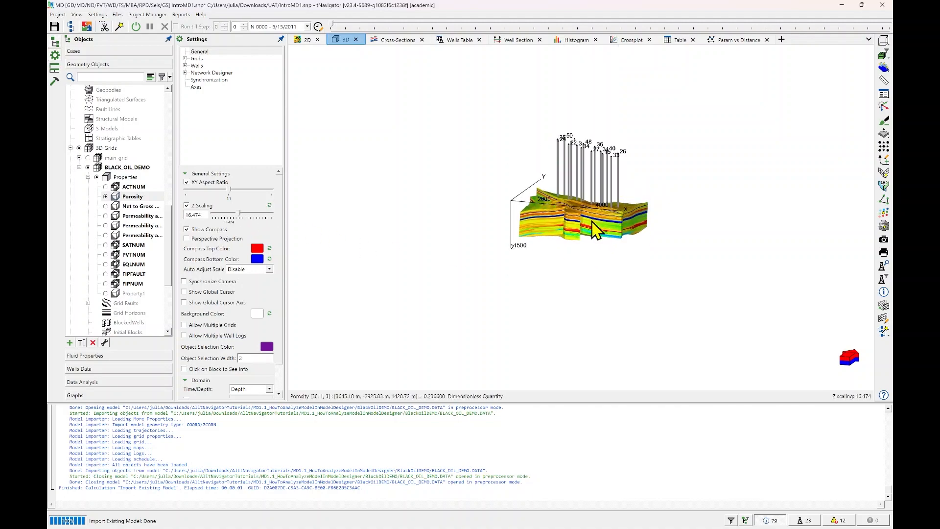
scroll(585, 255, up, 5)
drag(594, 220, 583, 267)
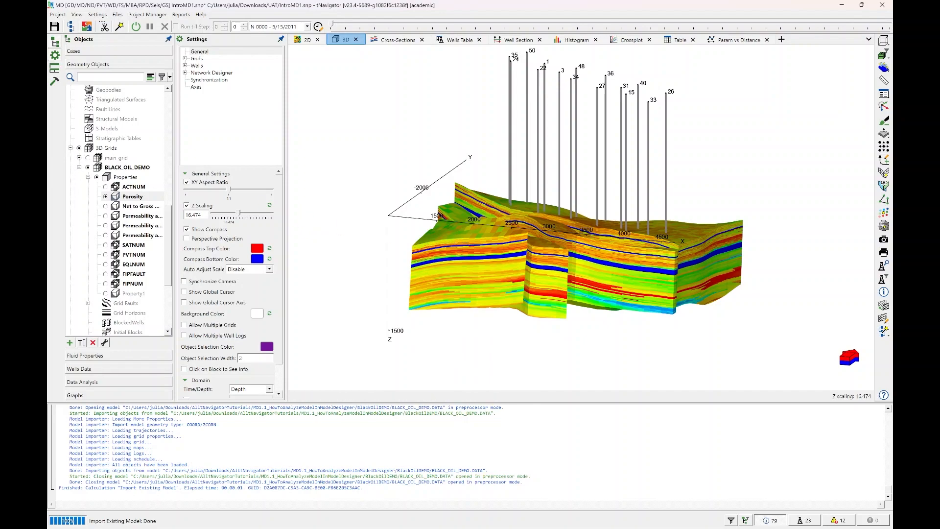
Flip the 3D view horizontally and flip it back.
click(884, 55)
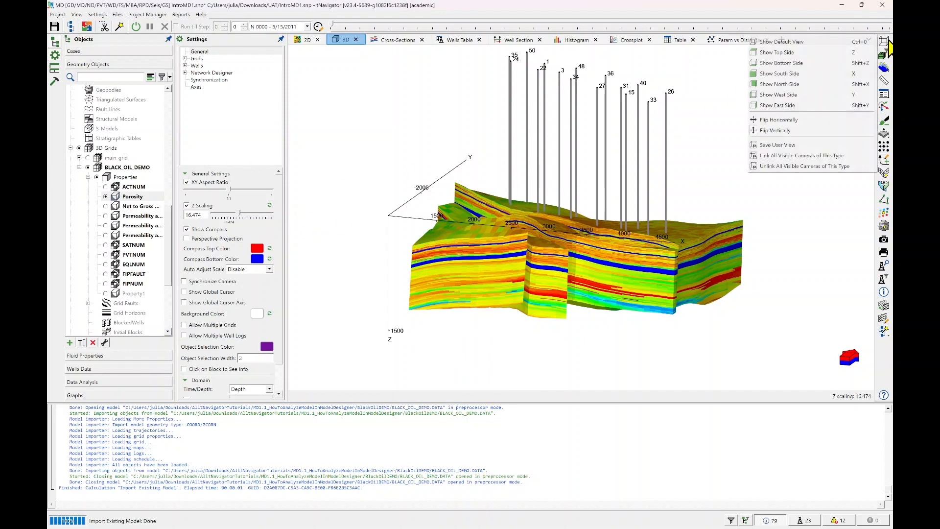
click(803, 120)
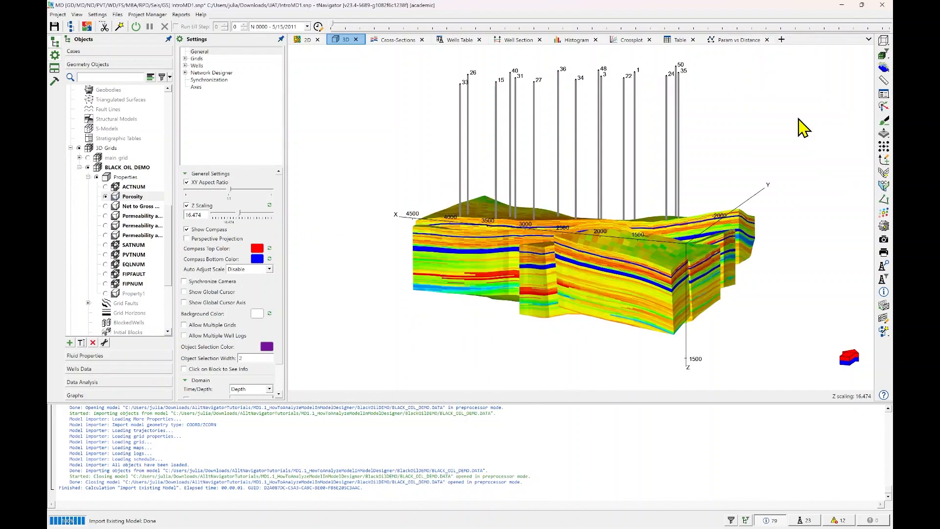
click(885, 43)
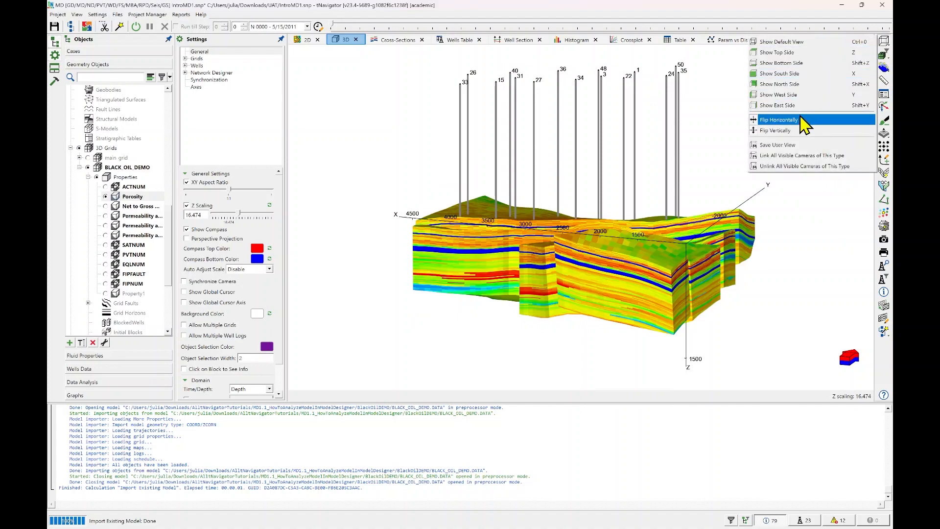
click(783, 120)
View the porosity model from the top side and return to the default 3D view.
click(890, 49)
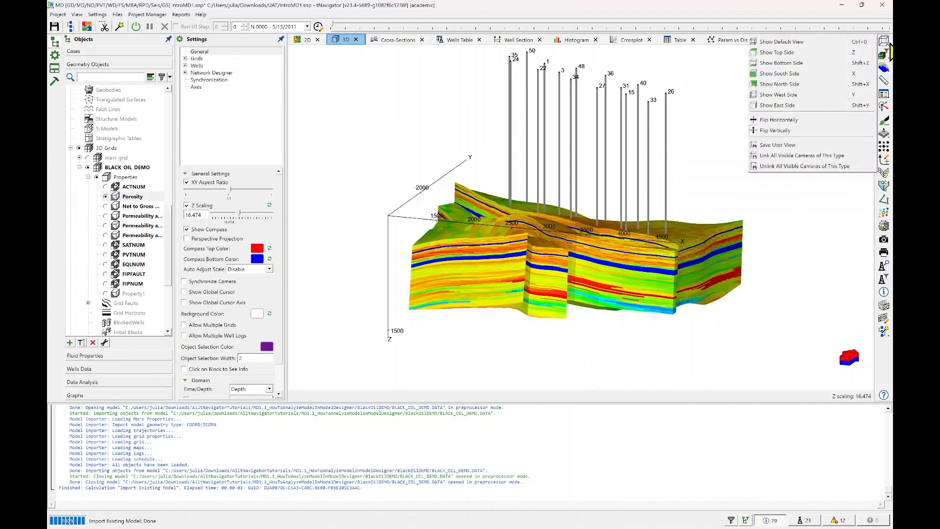
click(846, 60)
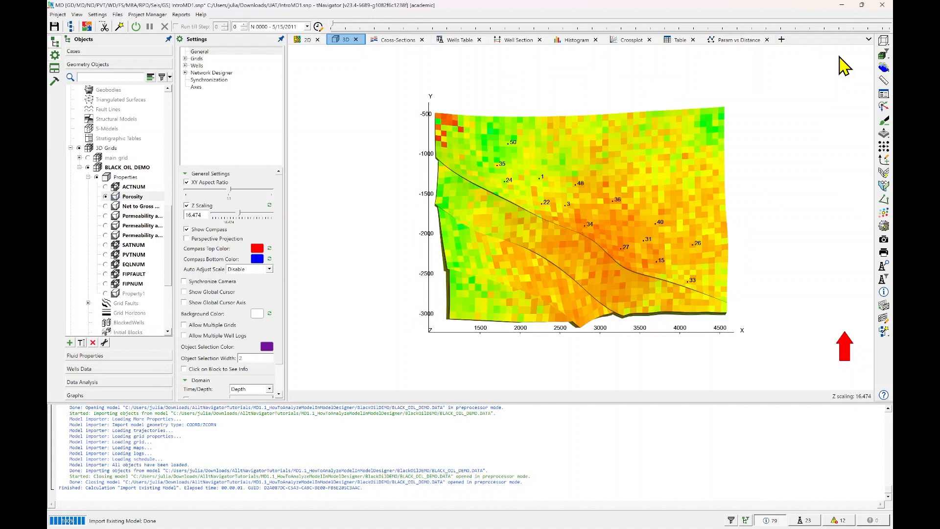
click(885, 42)
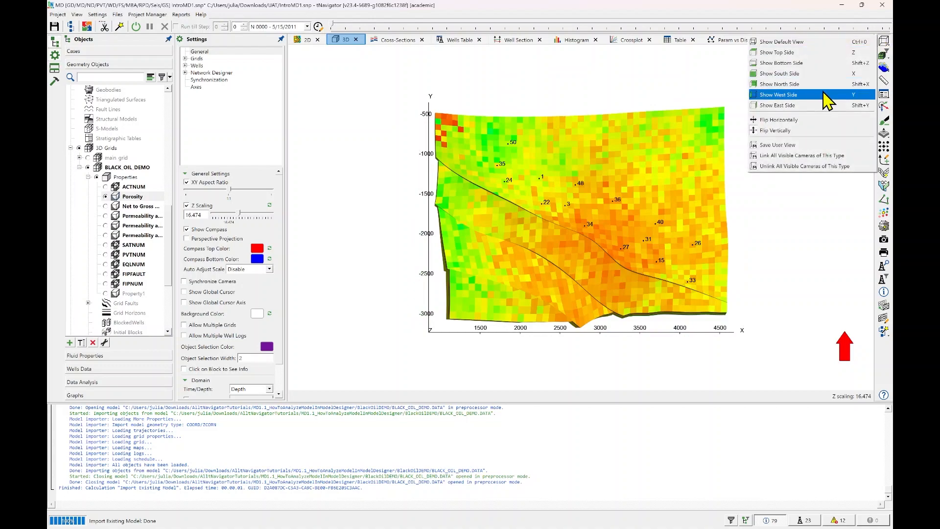
click(806, 46)
drag(590, 175, 577, 235)
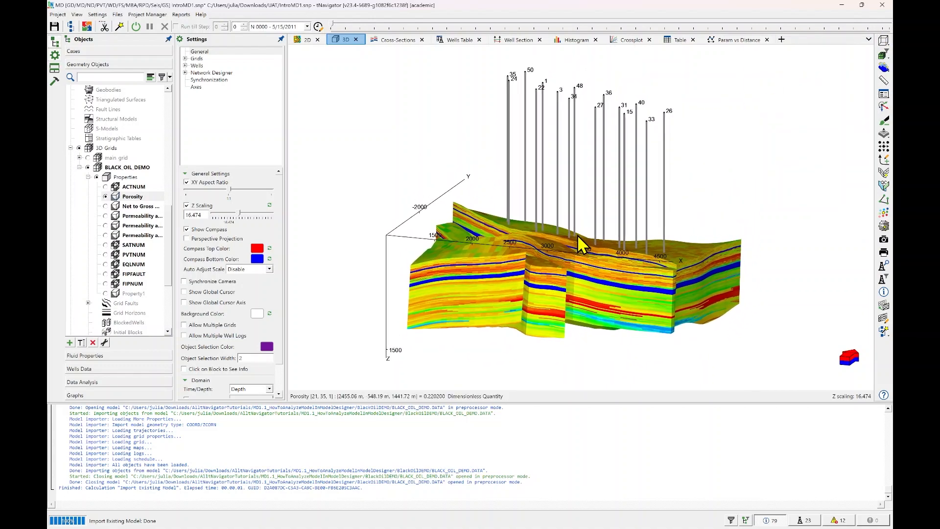
Arrange the workspace with the 3D view beside the 2D view and the Histogram docked below the 3D view.
drag(345, 39, 559, 221)
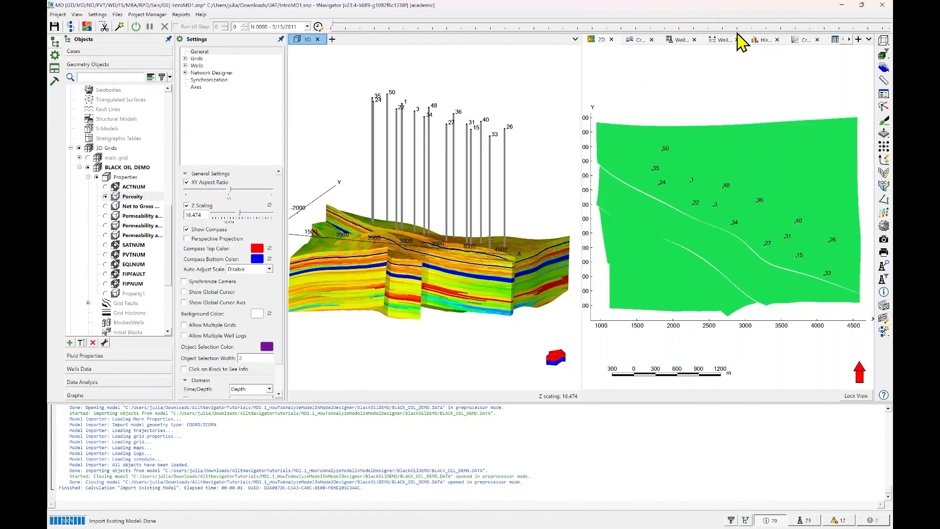
drag(767, 45, 433, 239)
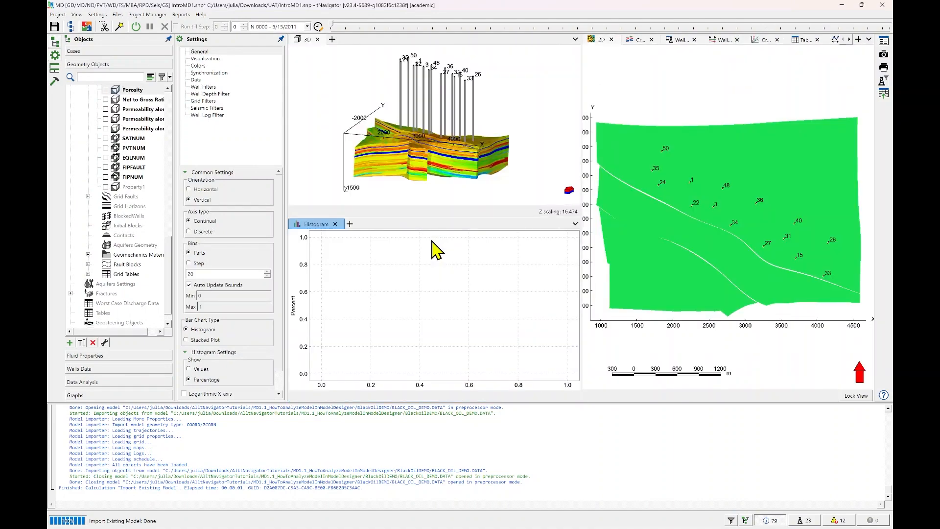
click(452, 169)
Display the BLACK_OIL_DEMO Porosity property in the histogram and in the 2D view.
click(426, 273)
scroll(108, 117, up, 2)
click(115, 148)
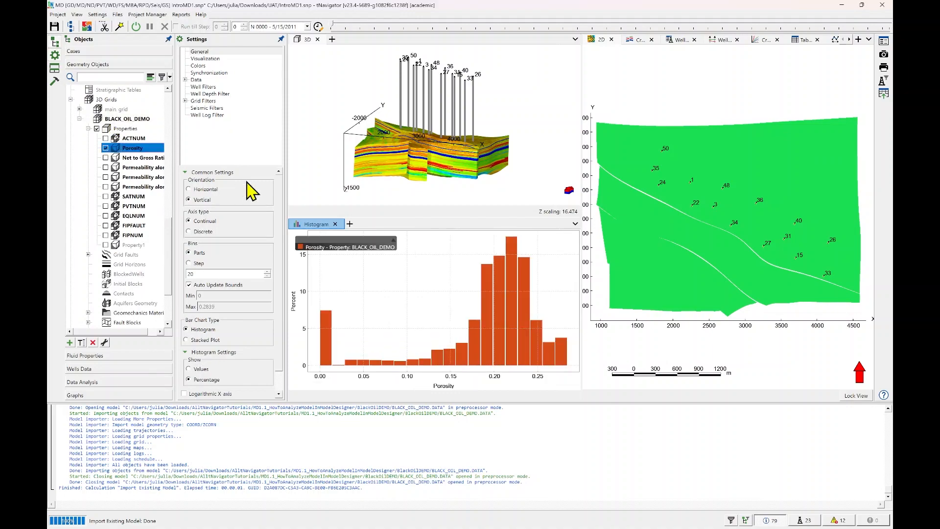
click(739, 183)
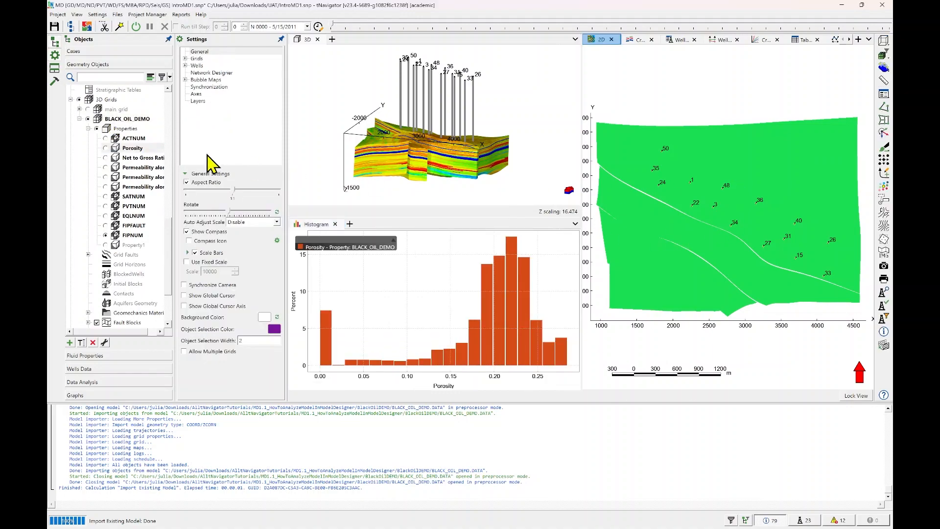
click(106, 147)
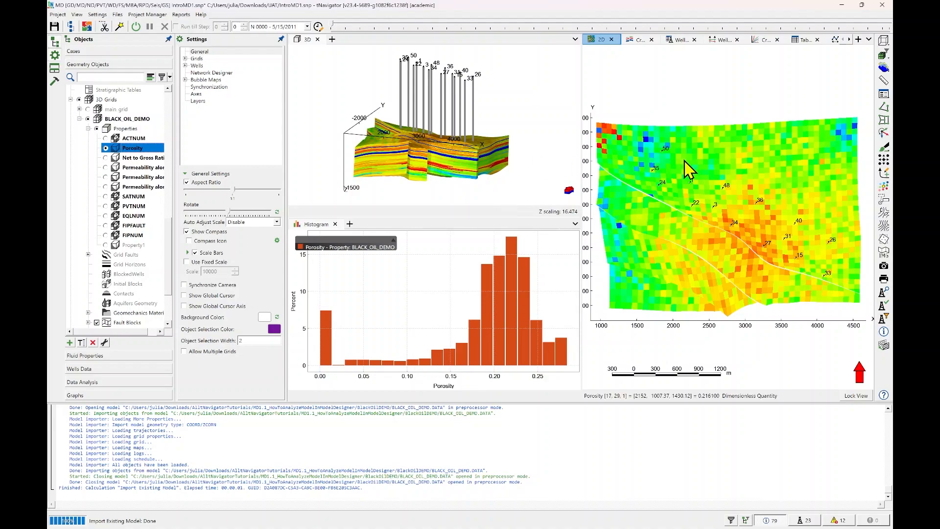
Review which tabs belong to the Geometry Objects workspace in the Workspace manager and close it.
click(56, 69)
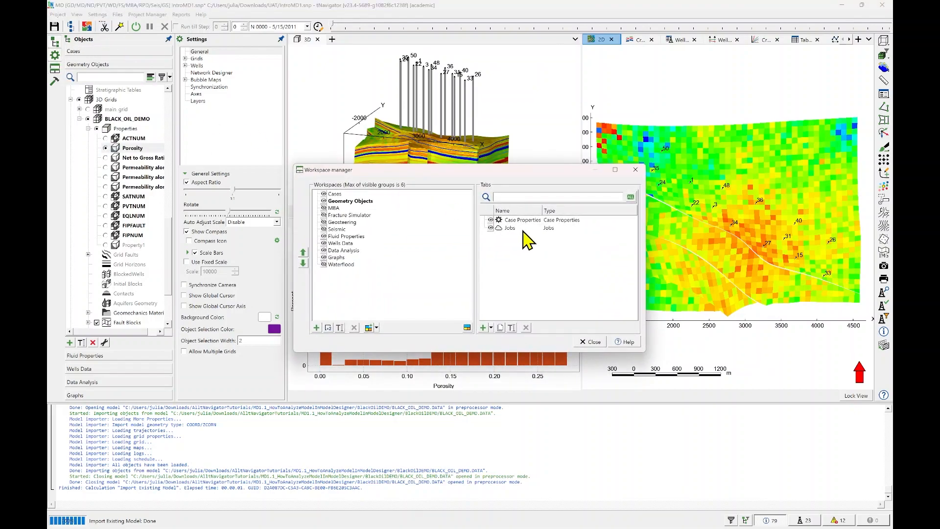
click(343, 202)
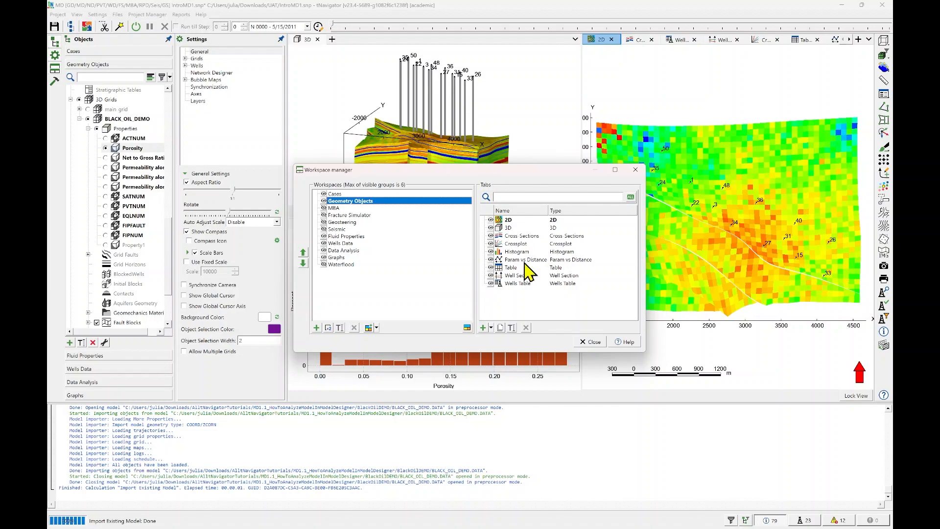
click(527, 245)
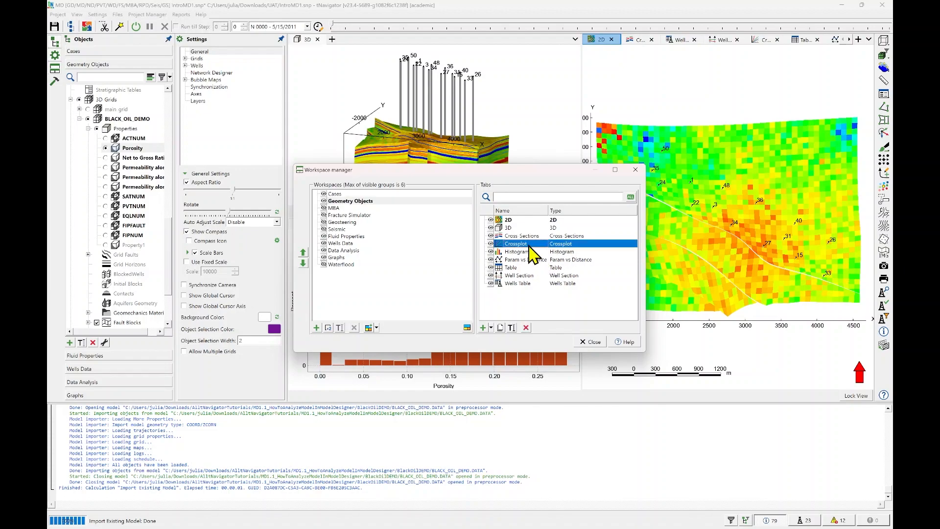
click(576, 262)
click(564, 278)
click(571, 295)
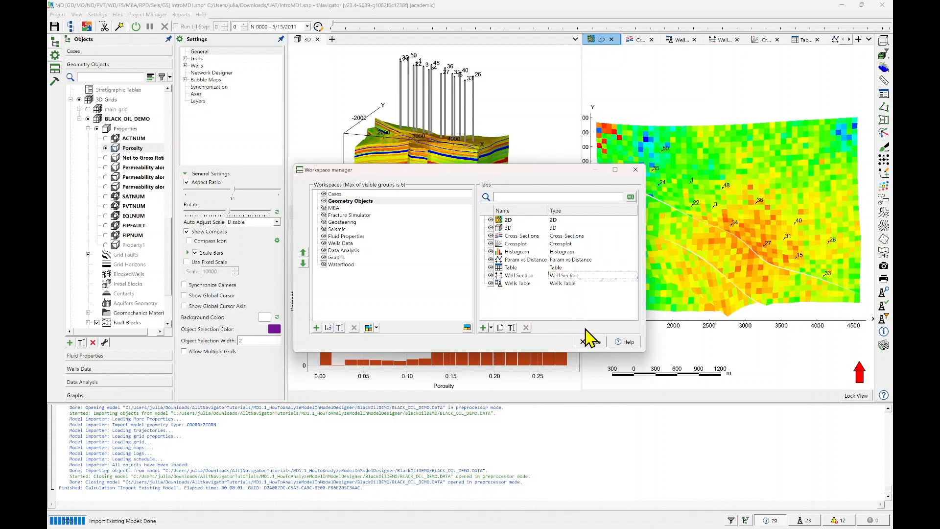
click(594, 342)
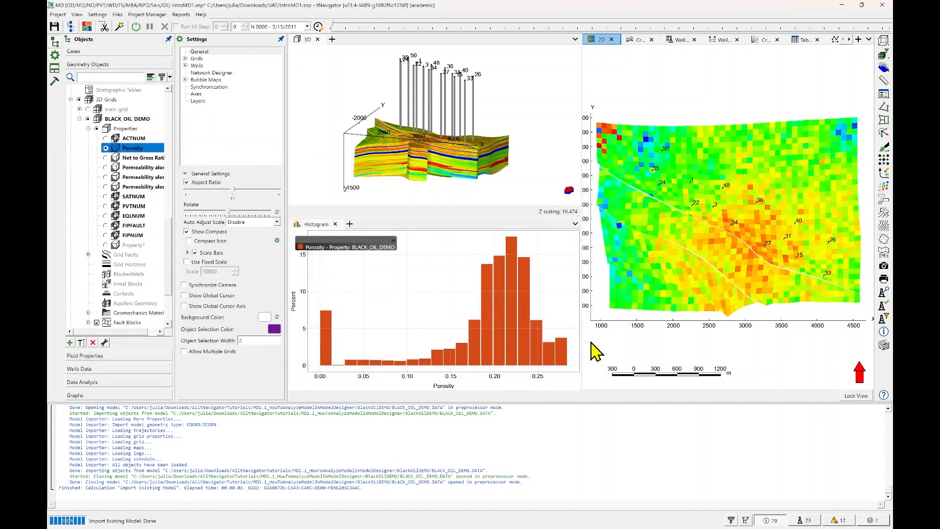
Open the Results Output property settings of the BLACK_OIL_DEMO case.
click(92, 50)
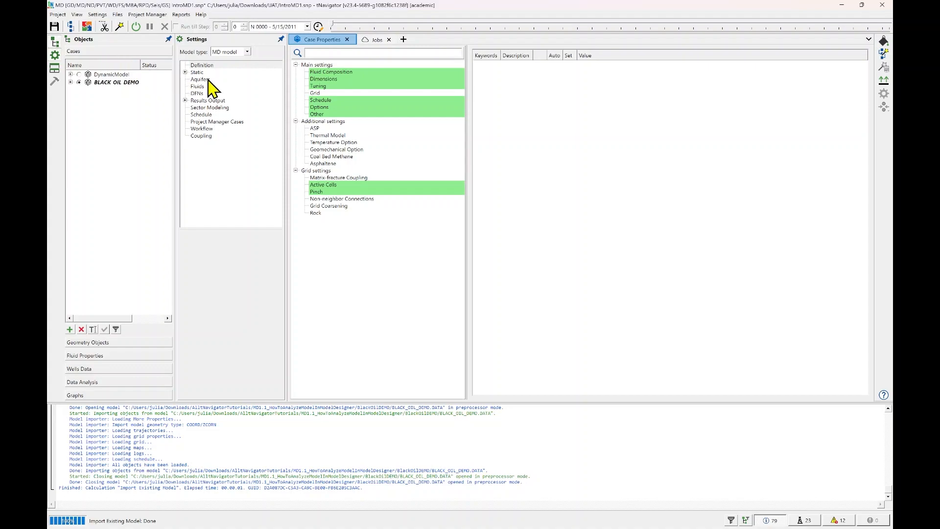
click(185, 99)
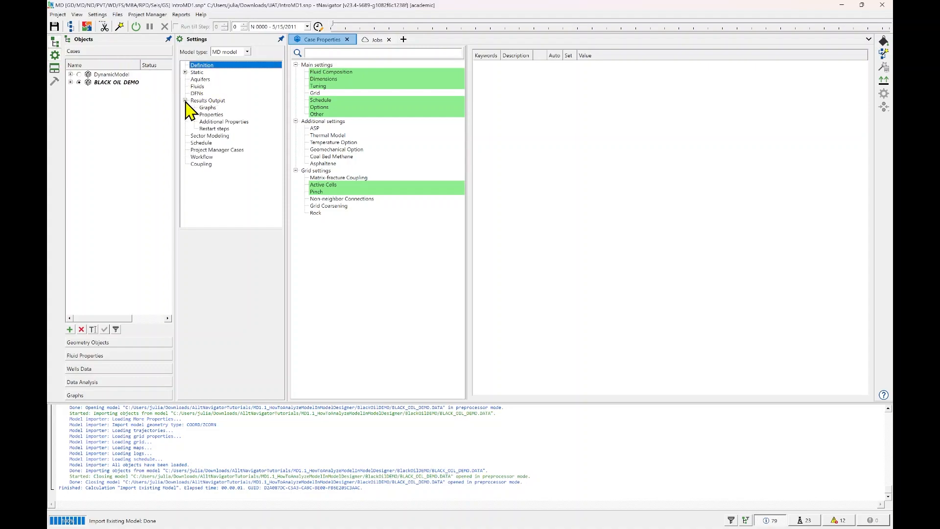
click(224, 101)
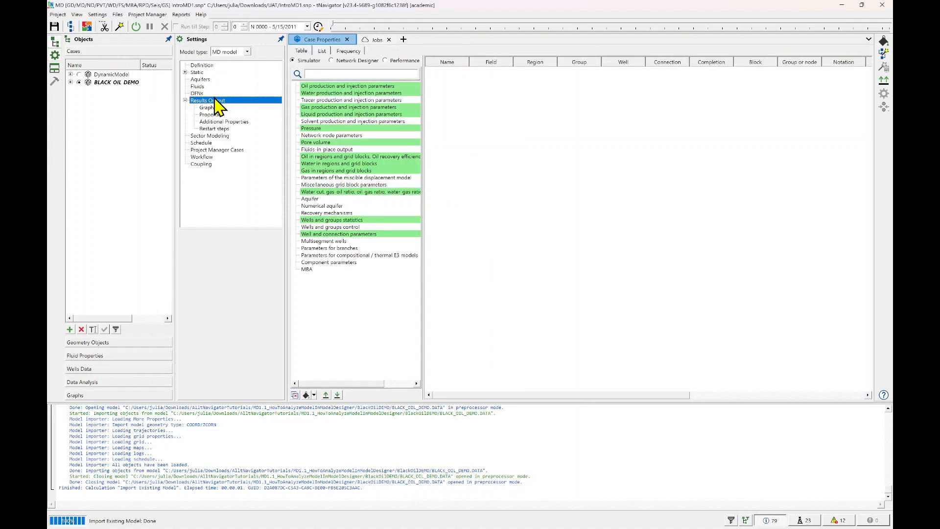
click(211, 114)
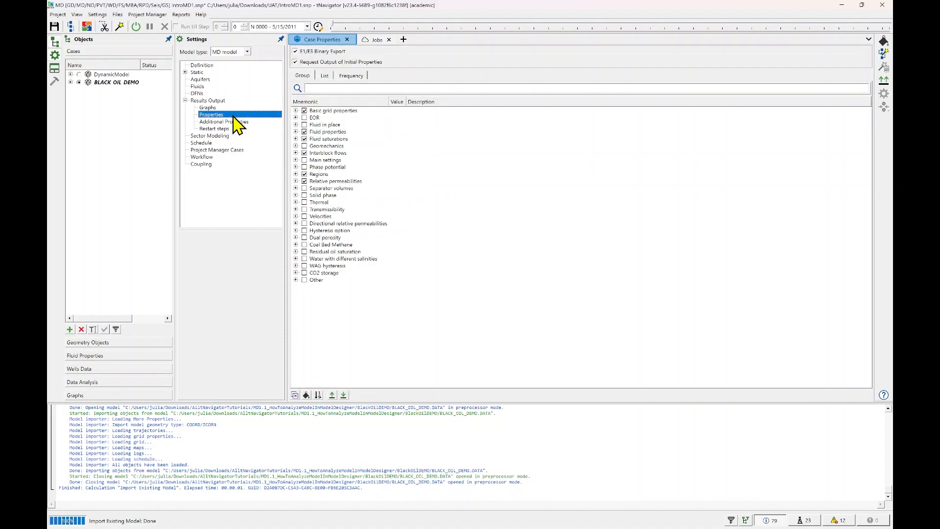
Filter the output properties by "in place".
click(365, 87)
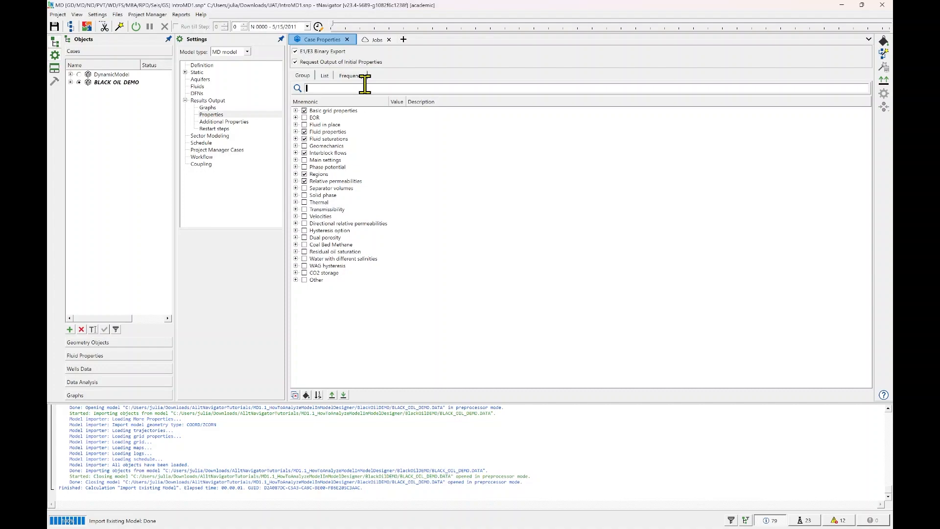
text(in)
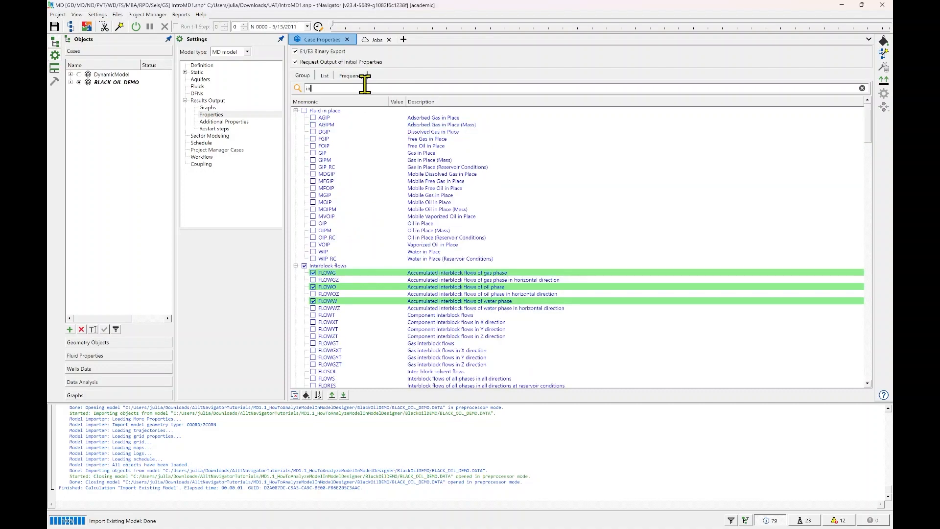
text( pls)
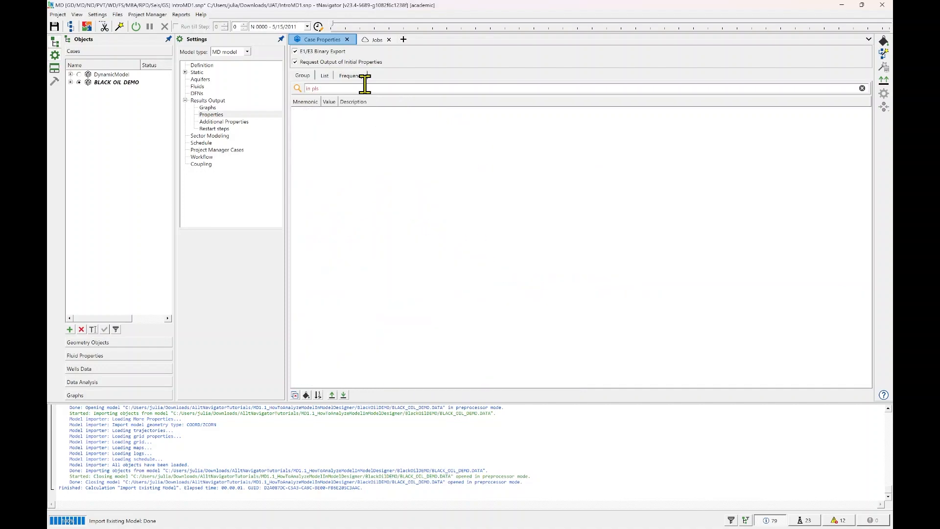
key(BackSpace)
text(ace)
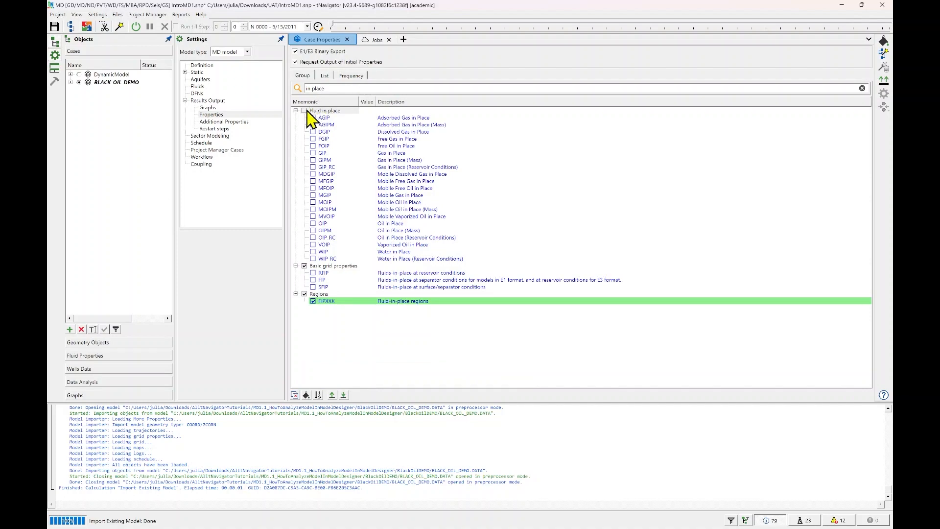
Enable the in-place output properties GIP, GIPM, MGIP, MOIP, MOIPM, OIP, OIPM and WIP for the case.
click(313, 154)
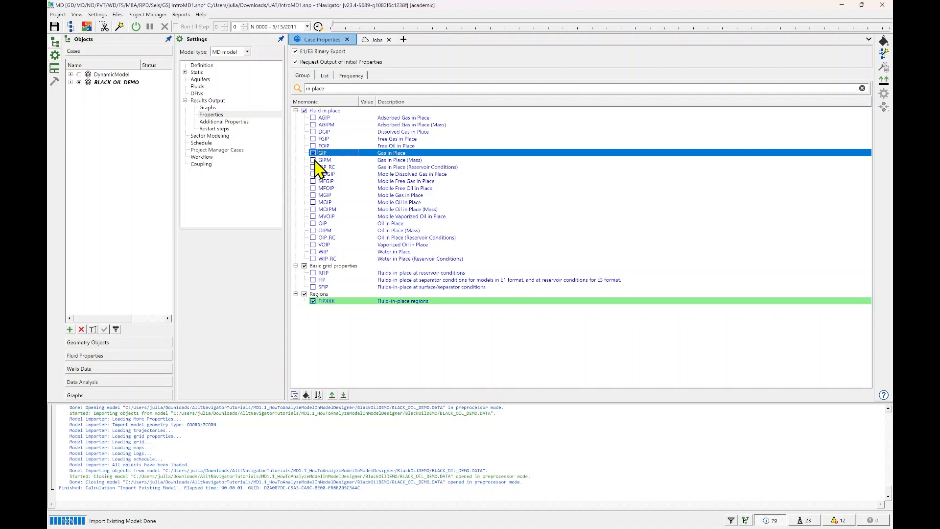
click(313, 160)
click(314, 160)
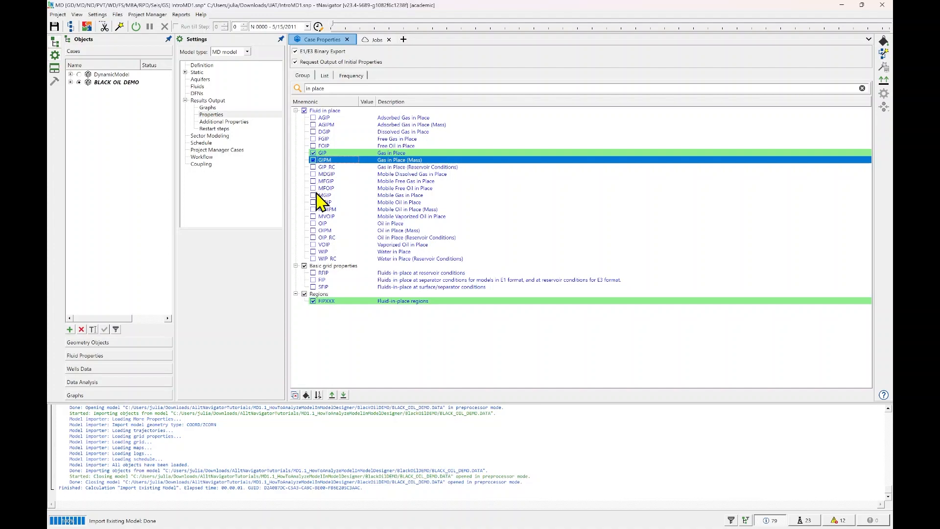
click(315, 195)
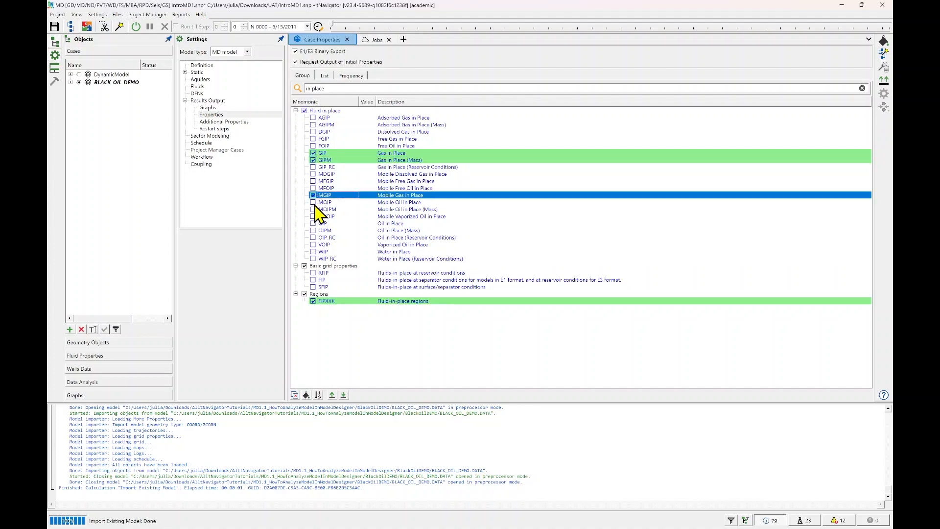
click(314, 203)
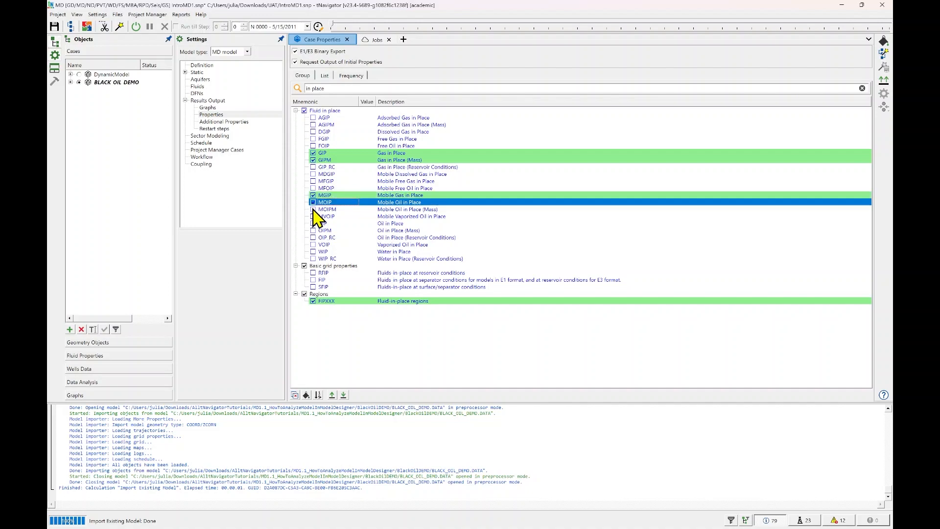
click(313, 209)
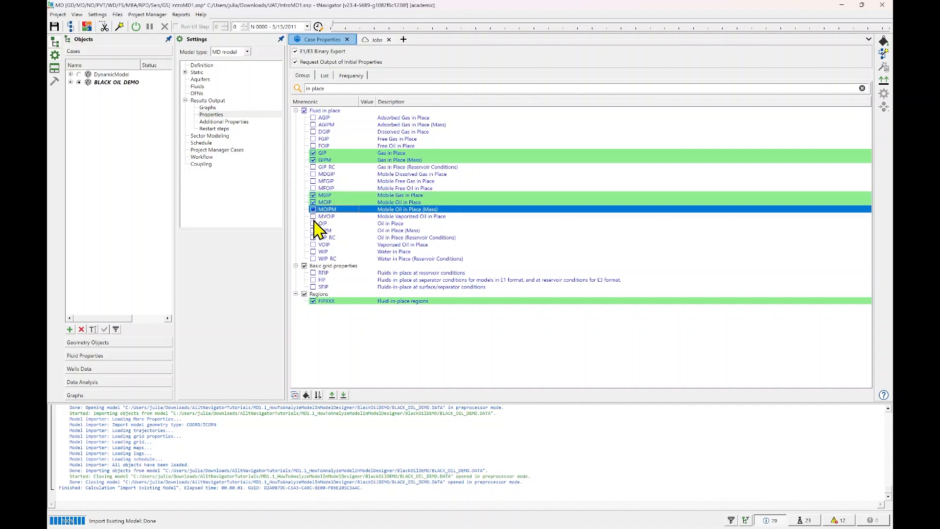
click(313, 223)
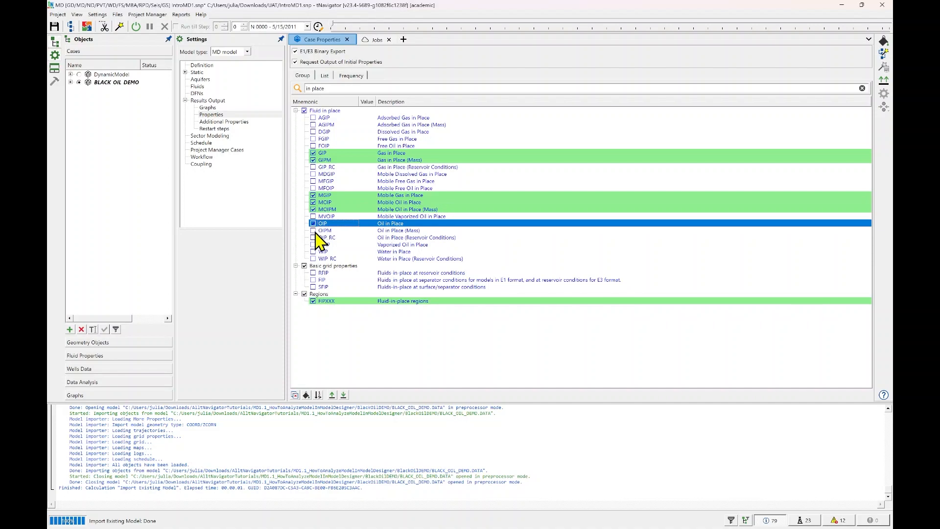
click(313, 231)
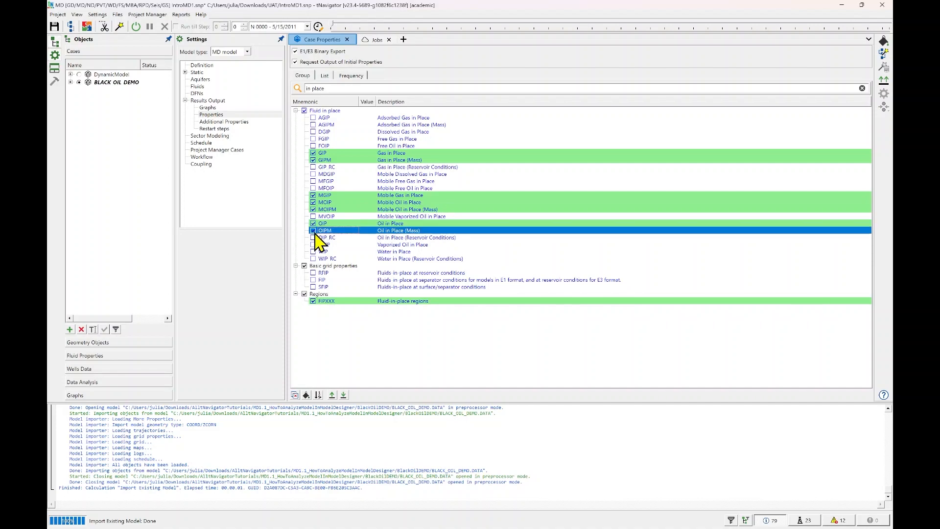
click(314, 252)
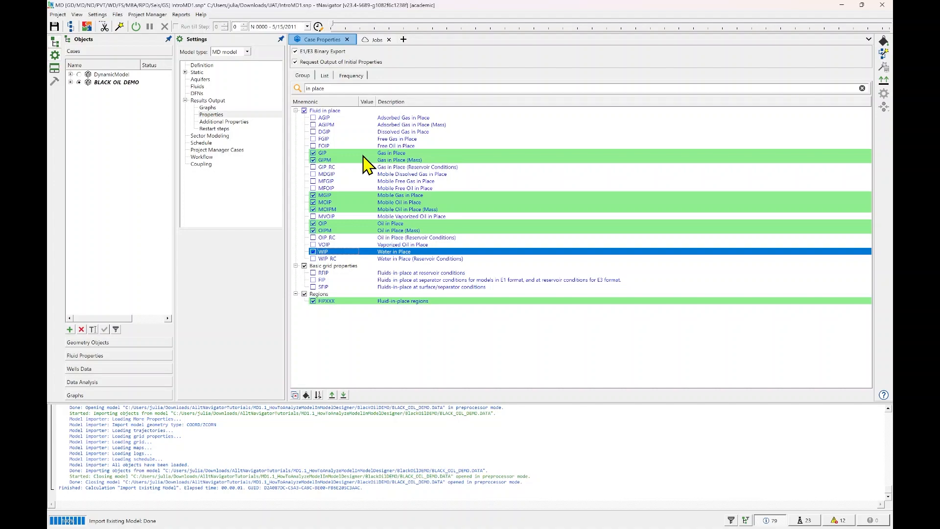
Start the BLACK_OIL_DEMO calculation and save its output as a new result.
click(136, 28)
click(455, 280)
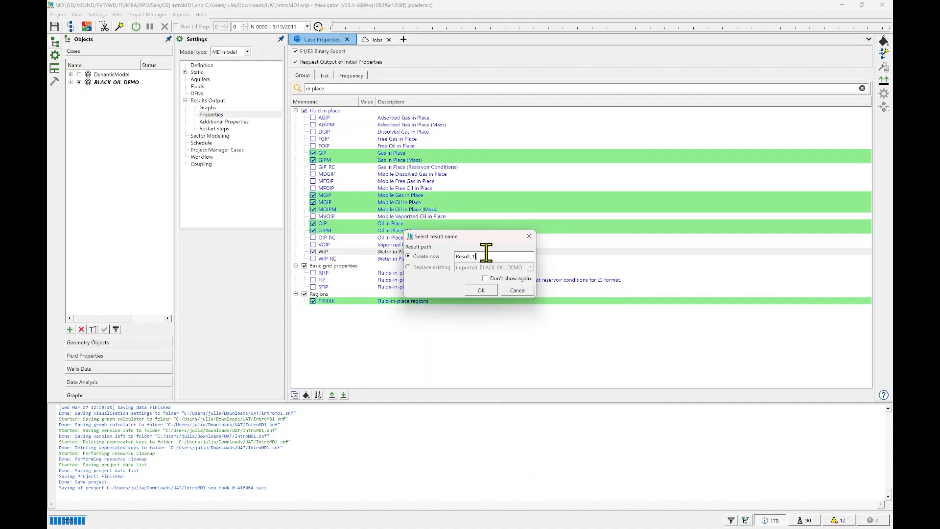
click(481, 291)
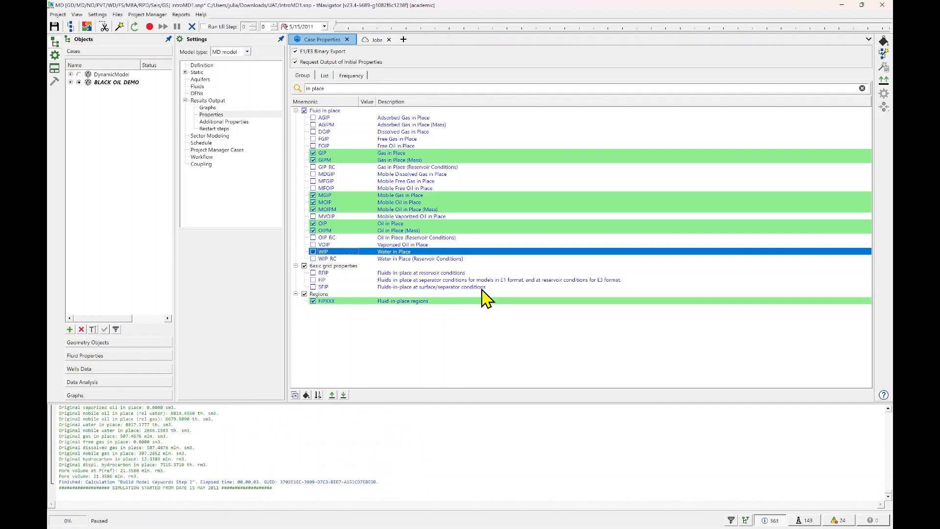
Return to the Geometry Objects workspace and merge the 3D and Histogram views into the 2D view's tab group, showing the 3D view.
click(134, 342)
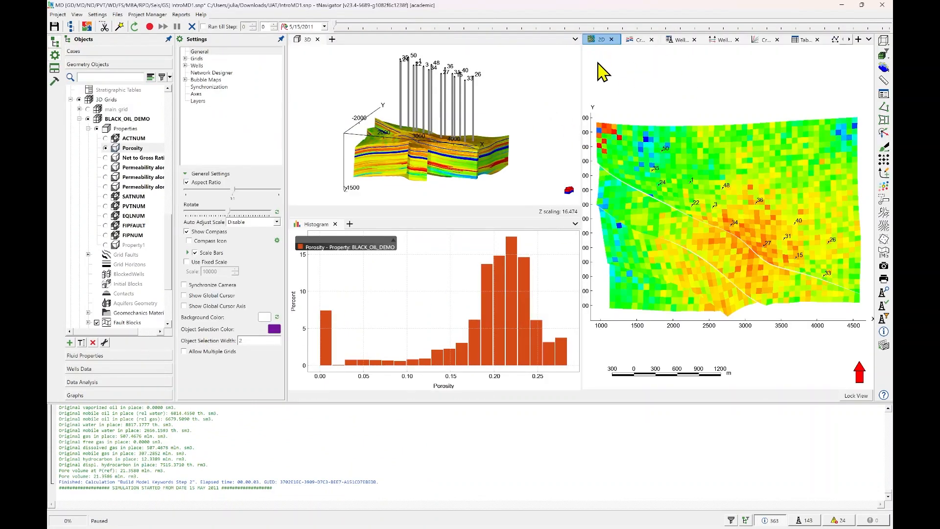
drag(307, 39, 677, 219)
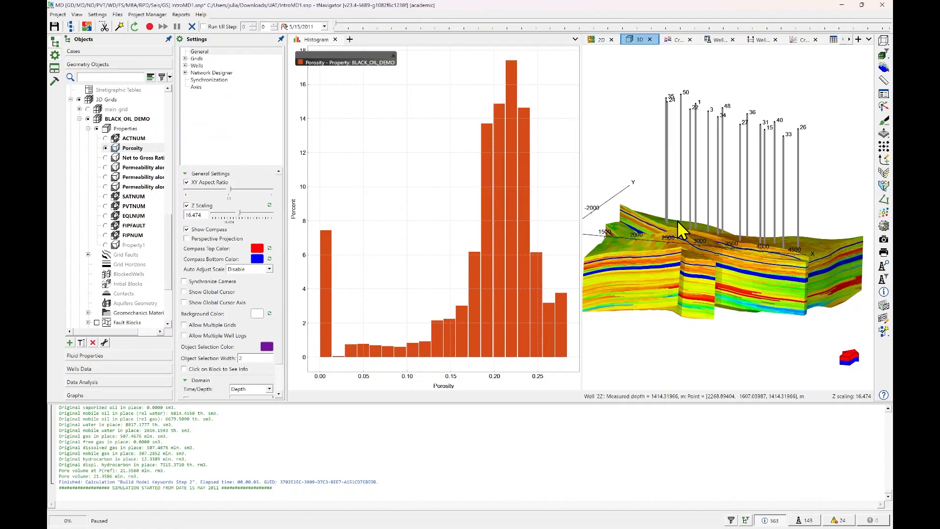
drag(316, 41, 730, 230)
click(344, 42)
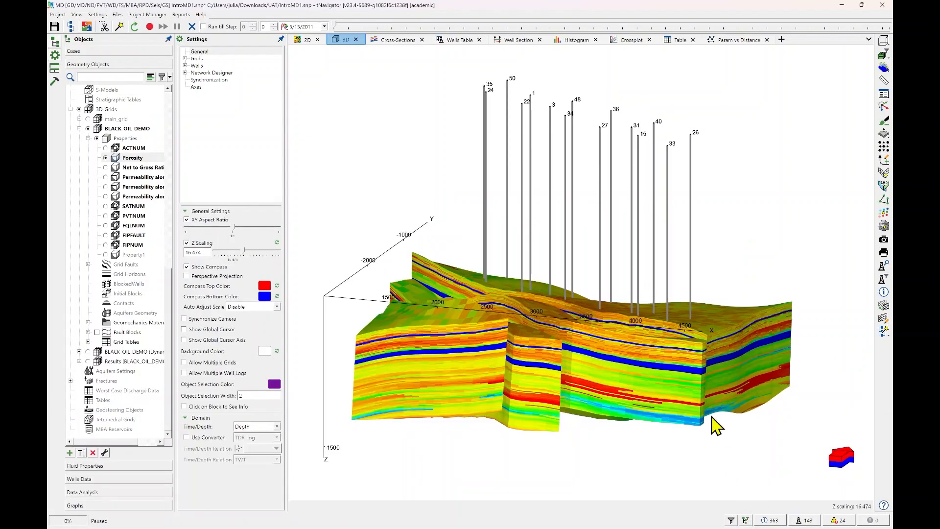
Display the Results (BLACK_OIL_DEMO) grid in the 3D view and expand its Properties group to the Initial and Calculated subgroups.
click(79, 360)
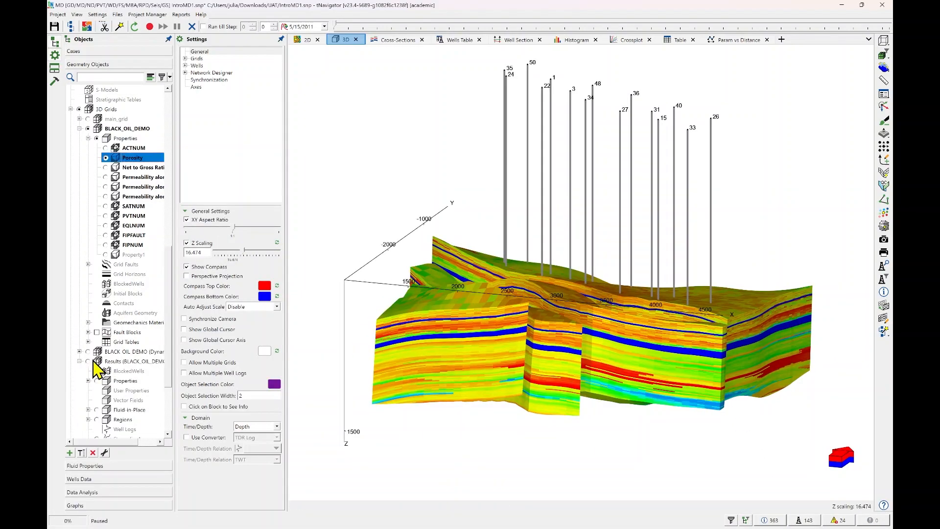
click(90, 362)
scroll(137, 357, down, 2)
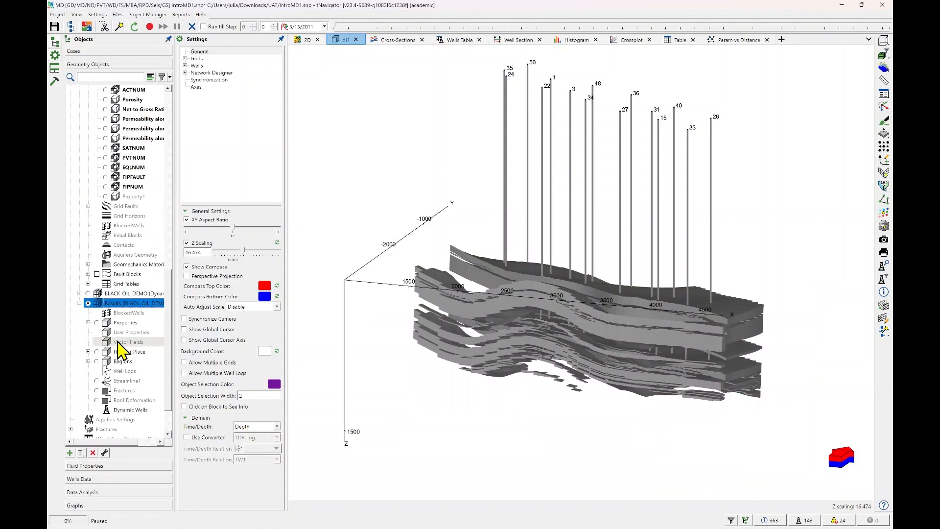
click(89, 323)
scroll(127, 313, down, 2)
click(131, 256)
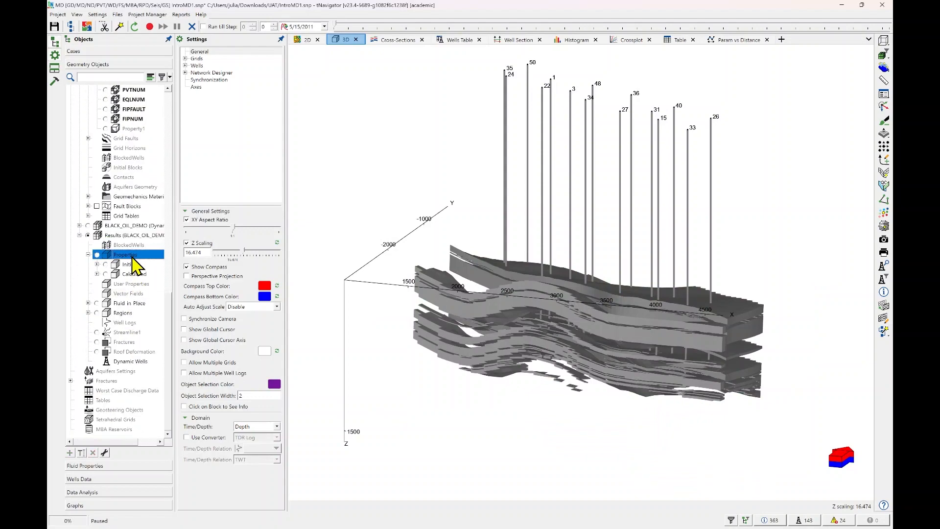
click(131, 274)
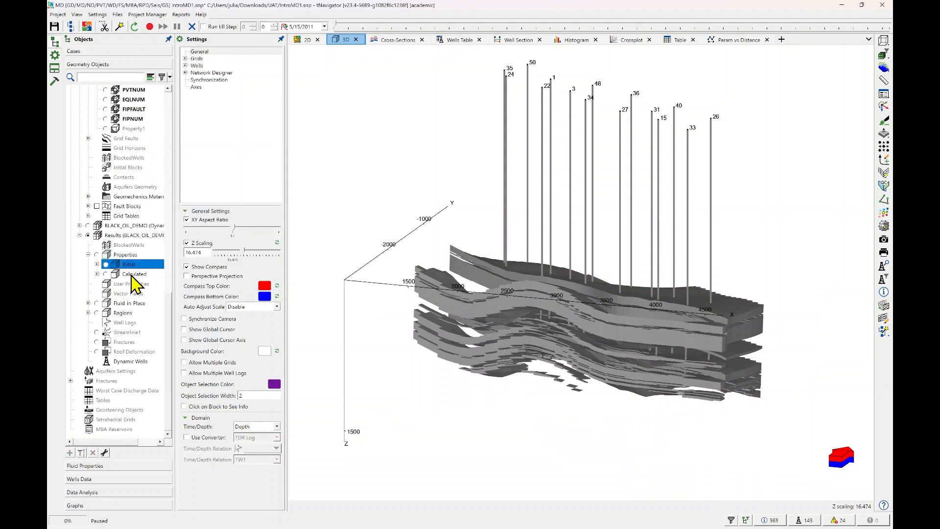
Expand the results grid's Fluid-in-Place and Regions groups and display the Oil in Place property in 3D.
click(88, 303)
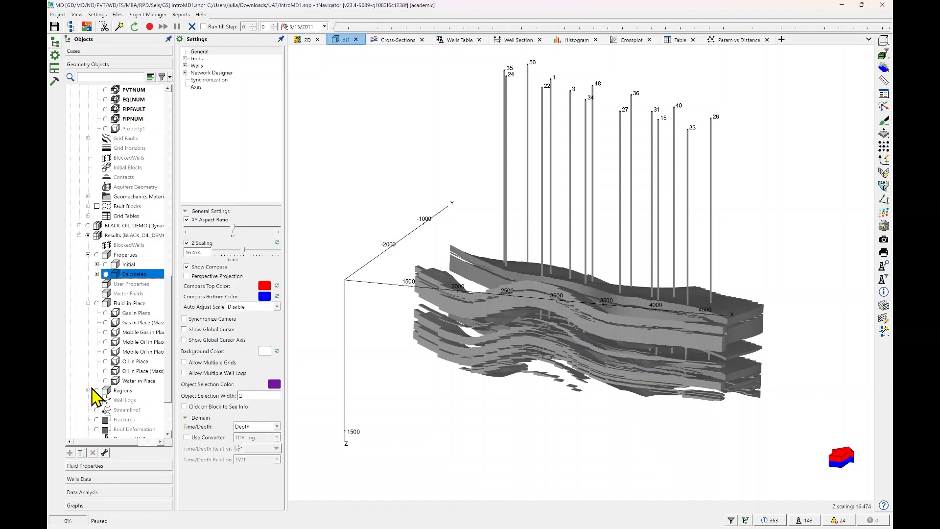
scroll(96, 367, down, 3)
click(88, 312)
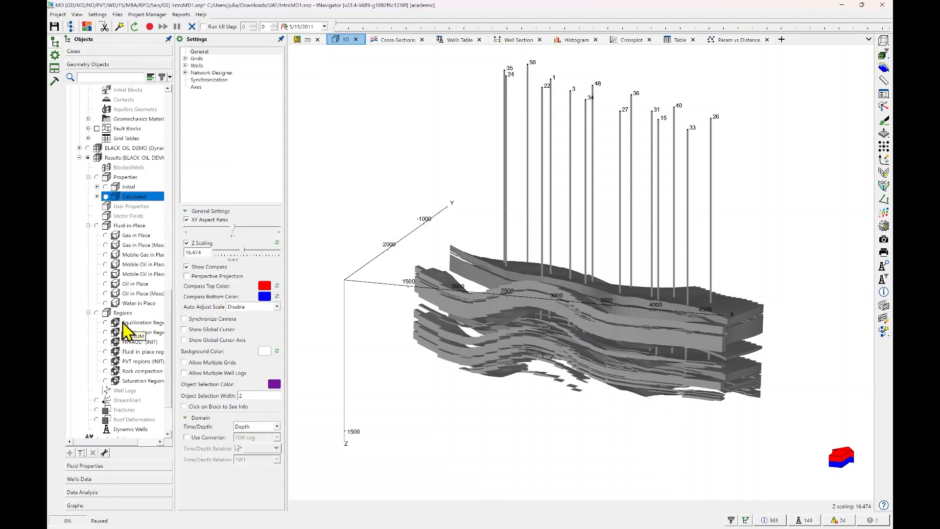
click(106, 284)
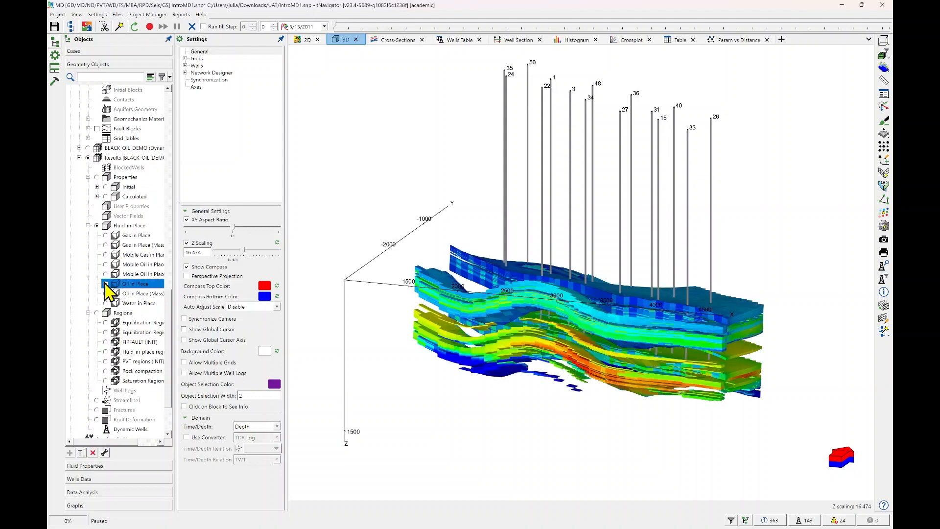
Show the palette of the BLACK_OIL_DEMO results grid in the 3D view and stretch it to almost the full view height.
click(185, 58)
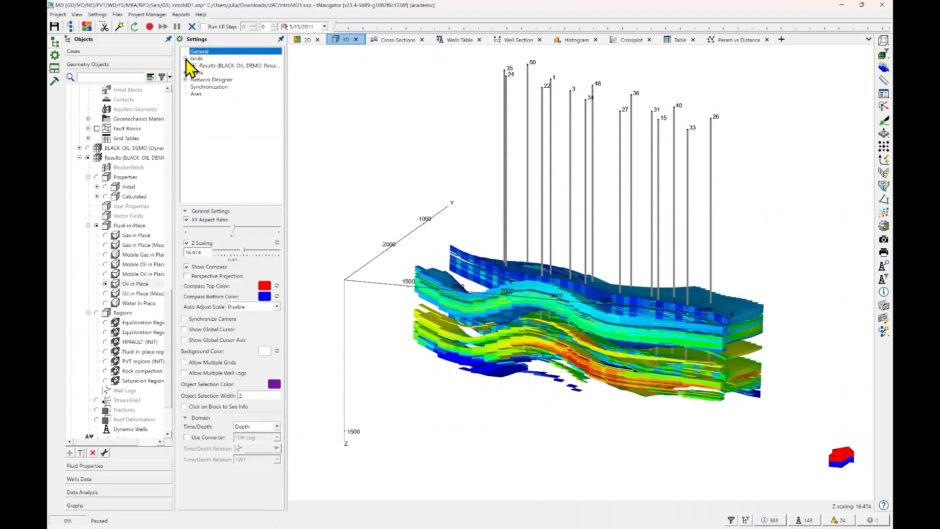
click(214, 66)
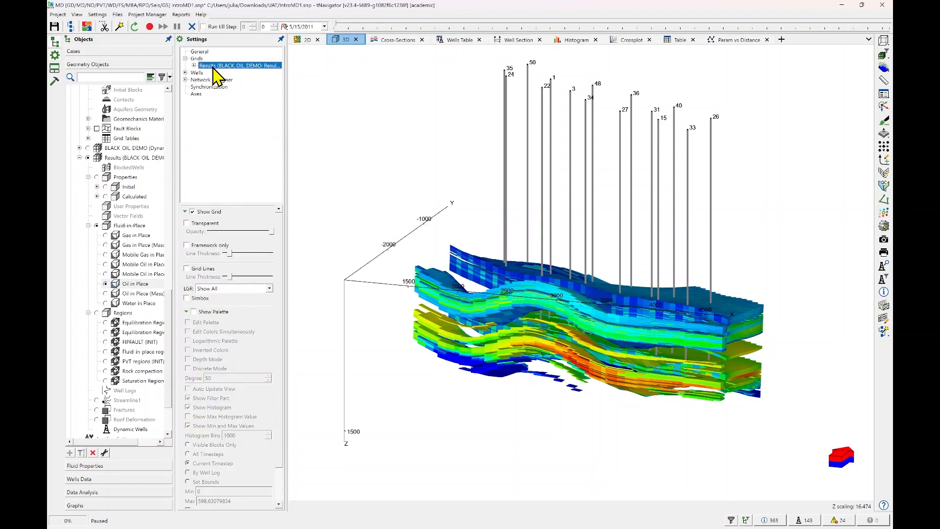
click(194, 312)
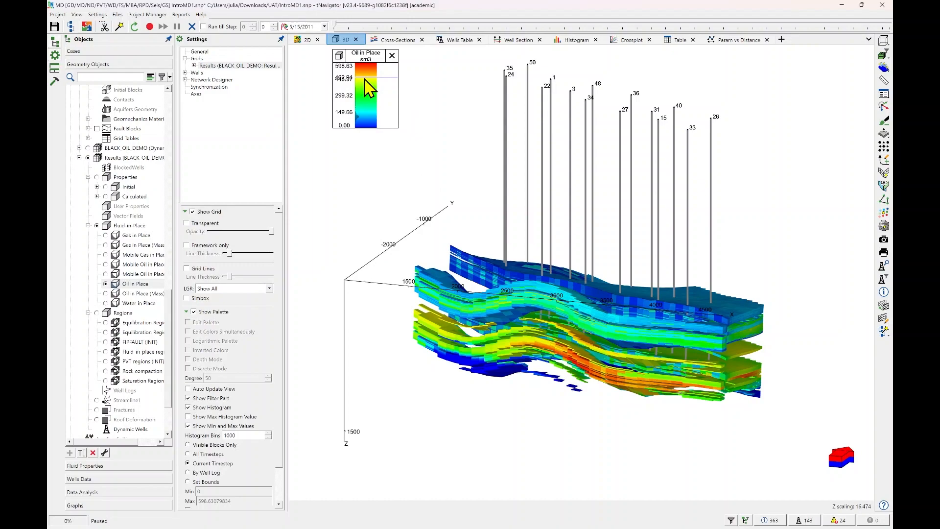
drag(357, 129, 358, 398)
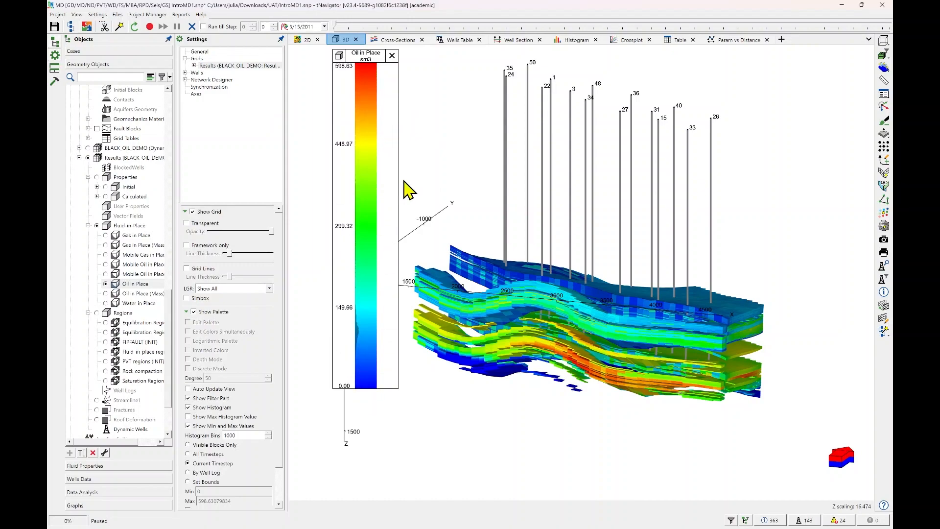
mouse_move(398, 178)
mouse_down()
mouse_move(455, 178)
mouse_move(408, 181)
mouse_up()
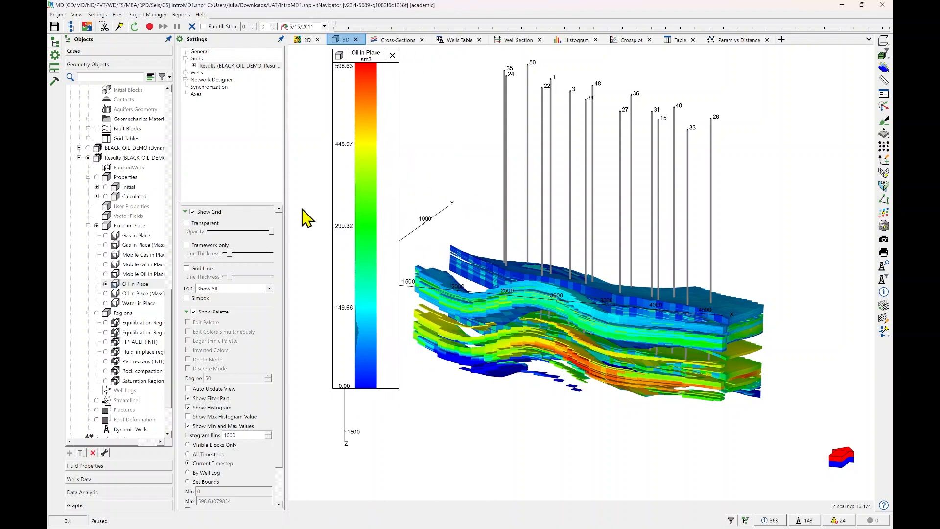
drag(368, 67, 369, 88)
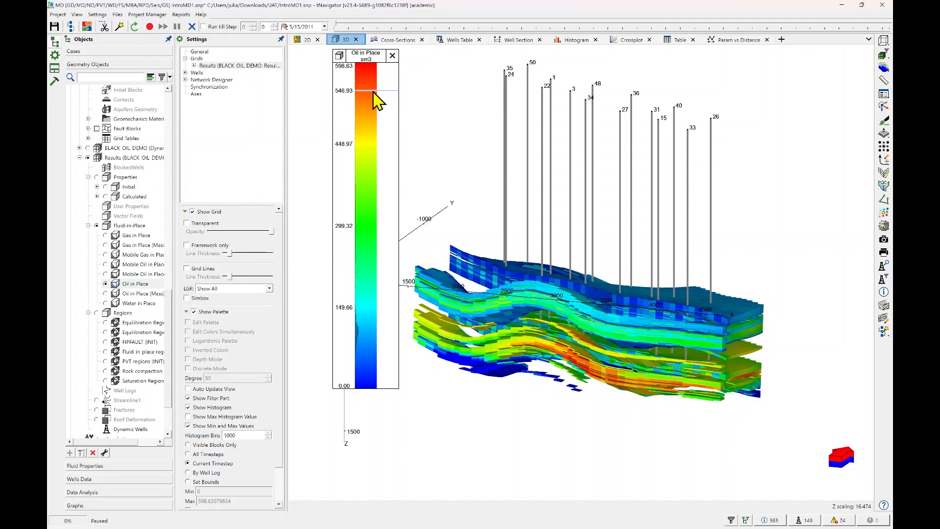
Examine the Oil in Place object settings, its palette preview and the list of Engineering templates, and close the dialogs.
right_click(374, 92)
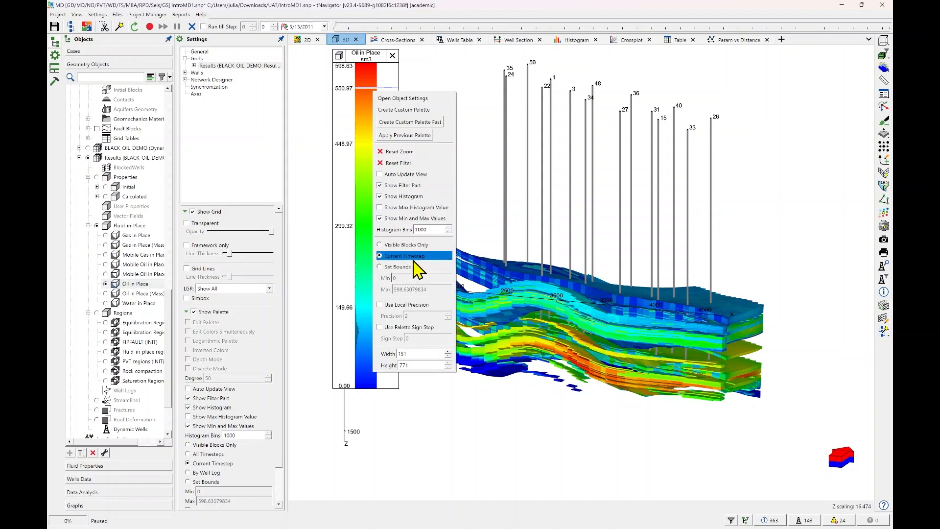
click(415, 98)
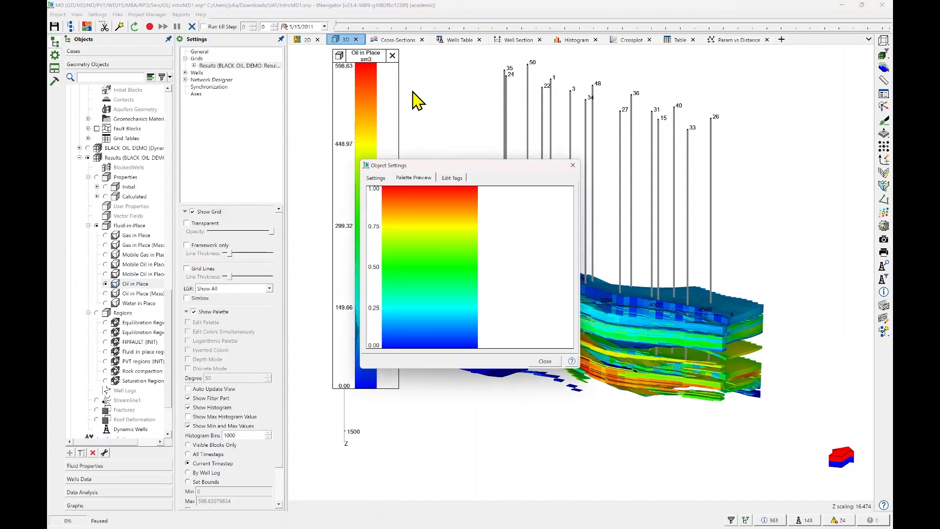
click(384, 178)
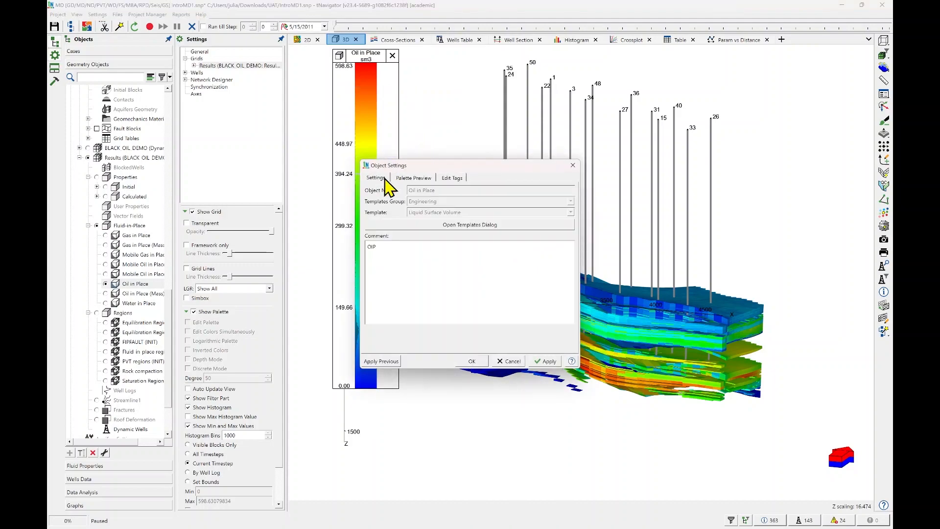
click(422, 179)
click(380, 178)
click(472, 225)
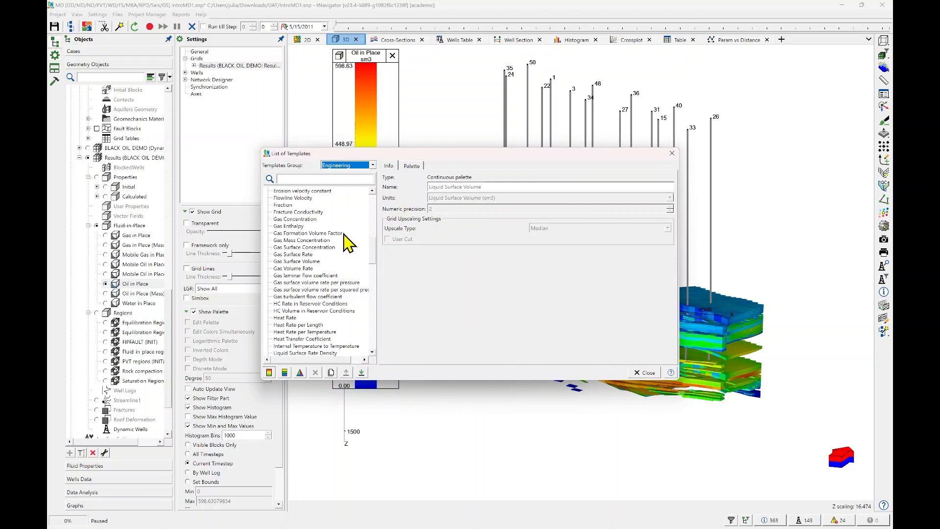
scroll(335, 293, down, 4)
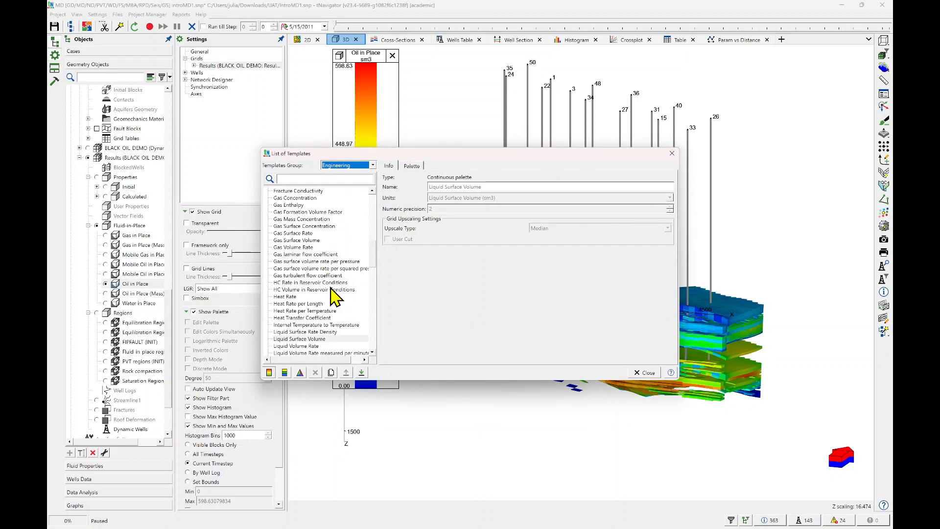
scroll(332, 288, down, 3)
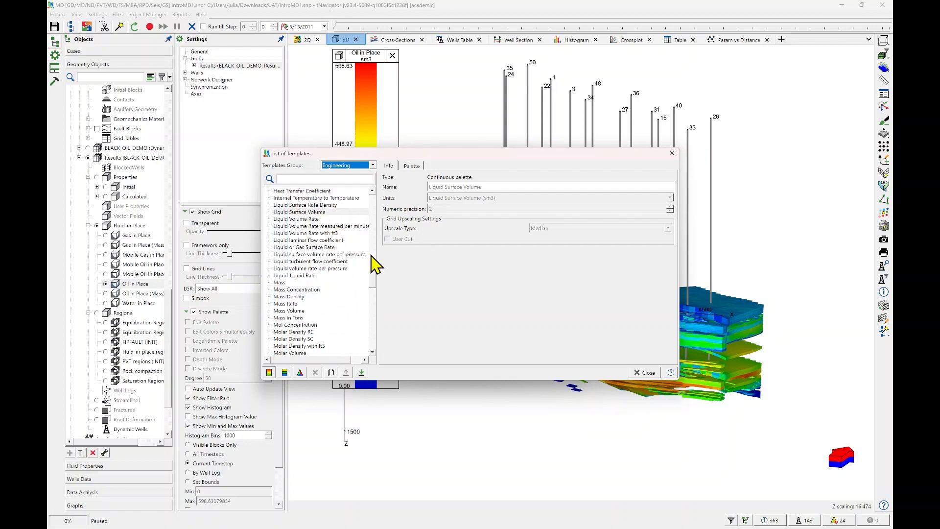
click(653, 373)
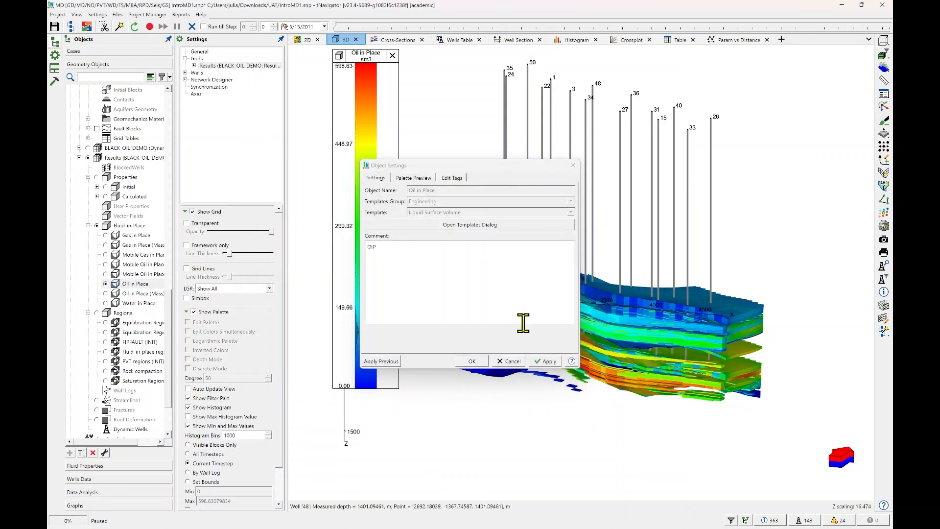
click(471, 361)
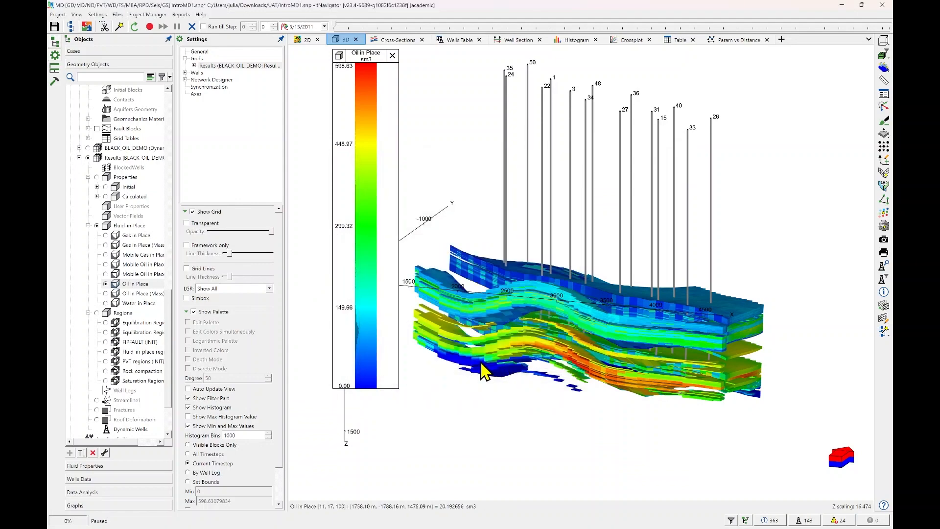
Apply a predefined magenta-to-magenta rainbow palette to the Oil in Place property in the 3D view.
right_click(371, 137)
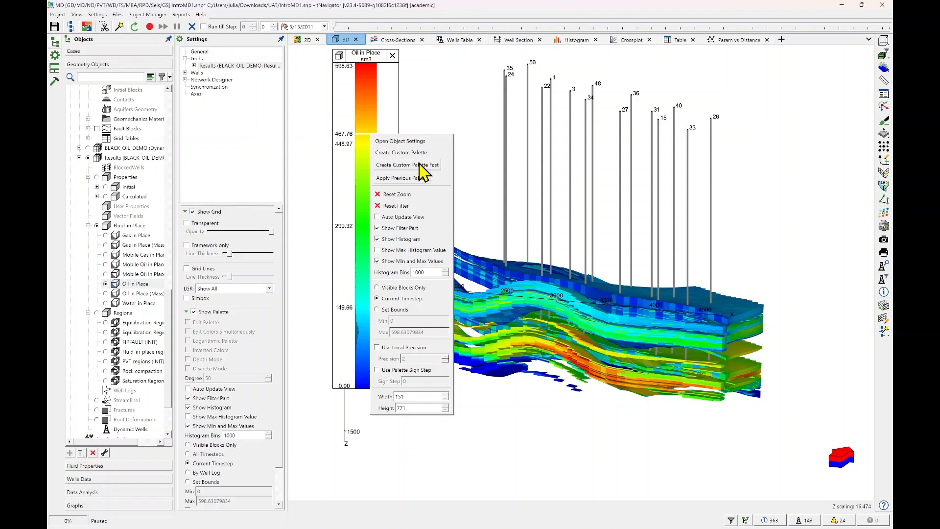
mouse_move(445, 195)
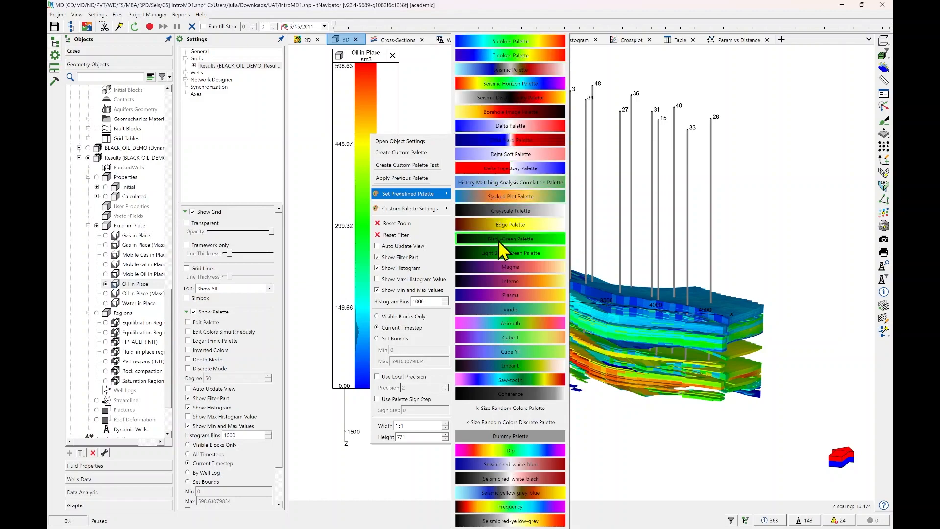
click(514, 449)
drag(573, 299, 595, 225)
Toggle Discrete Mode on and off in the custom palette settings and restore the previously used Oil in Place palette.
right_click(370, 131)
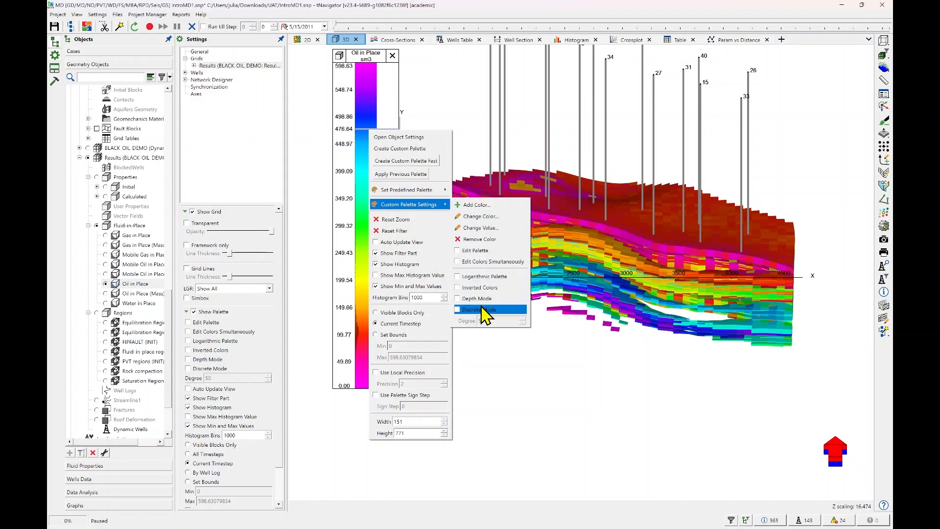
click(483, 309)
click(482, 310)
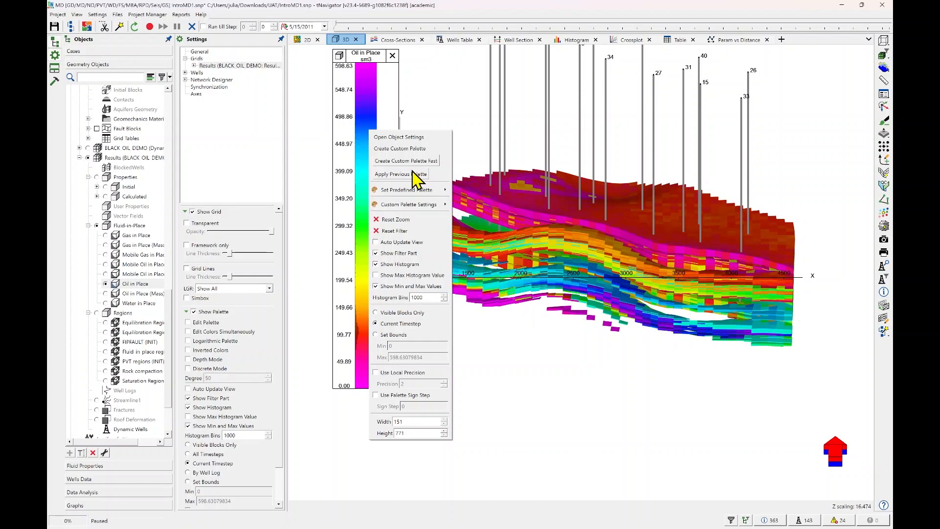
click(413, 174)
click(563, 189)
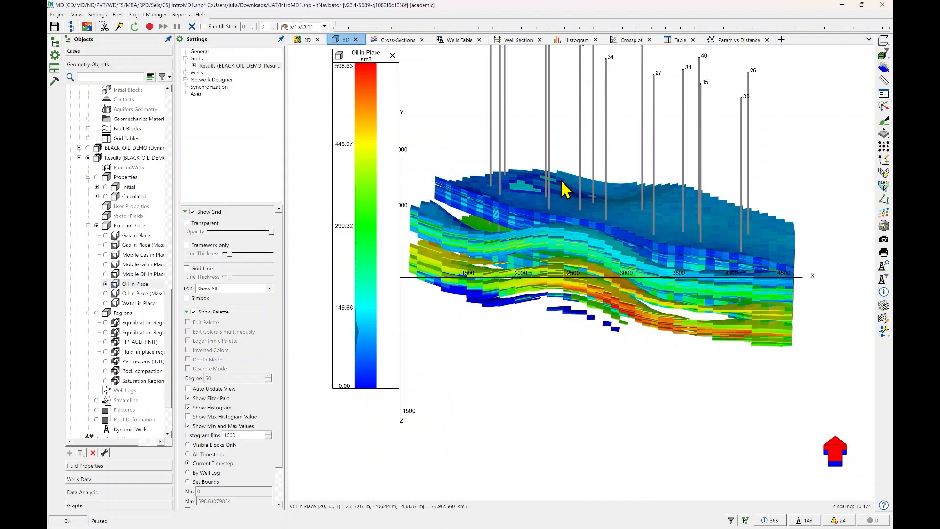
drag(638, 221, 656, 269)
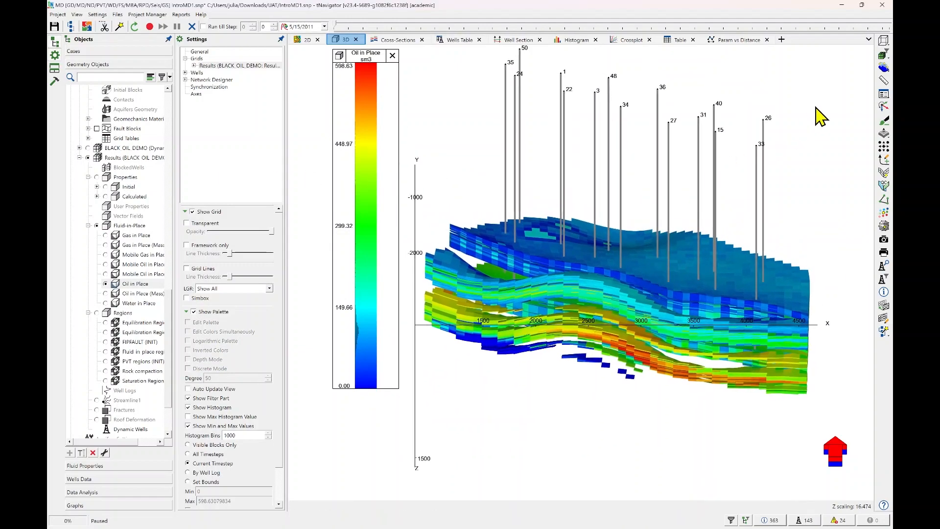
Show the grid from its top side and measure the block distance from block 40, 20, 1 to block 17, 23, 1.
click(883, 43)
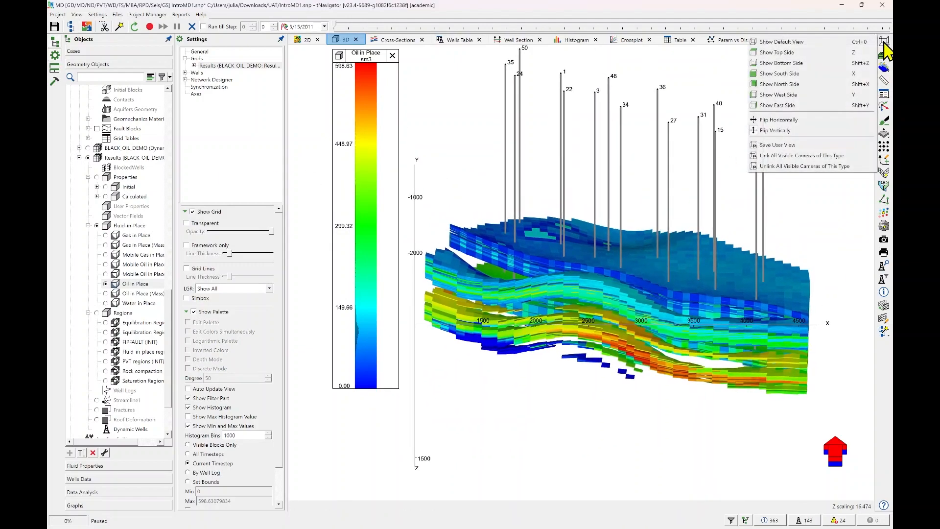
click(854, 63)
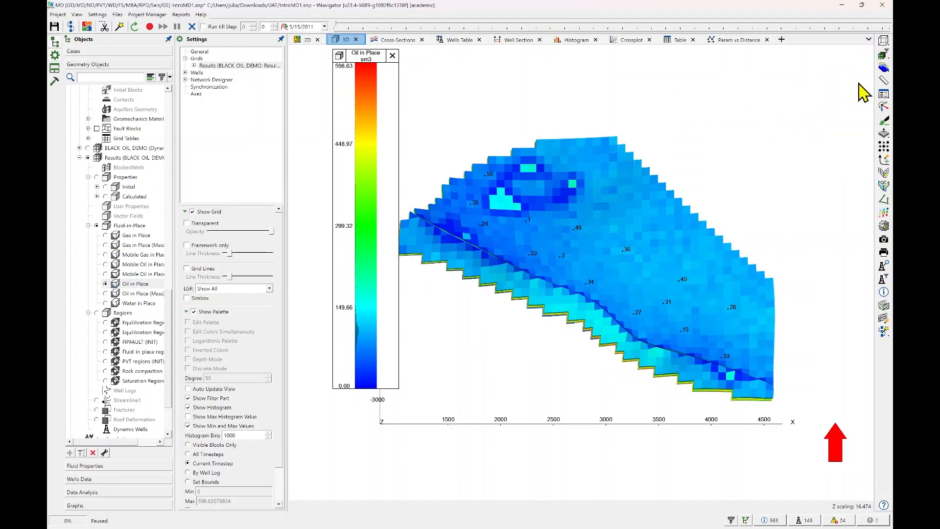
click(885, 81)
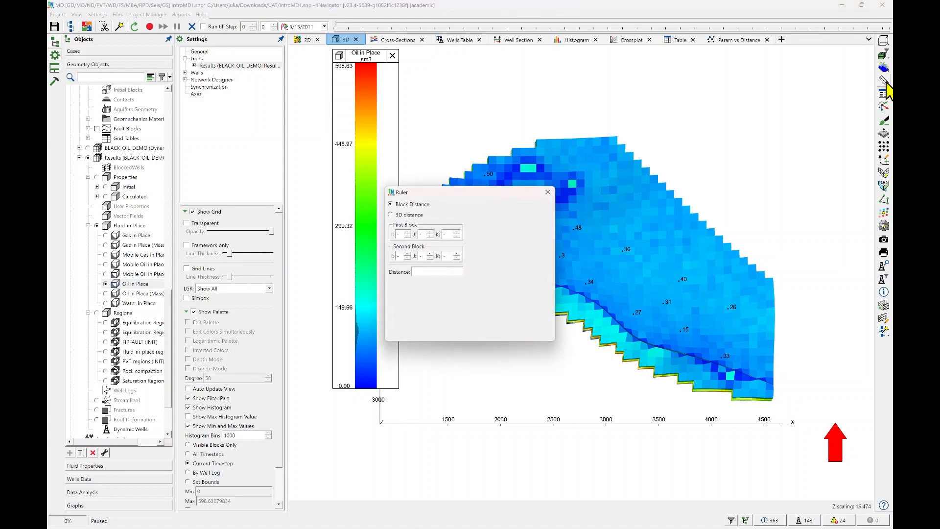
drag(487, 192, 787, 70)
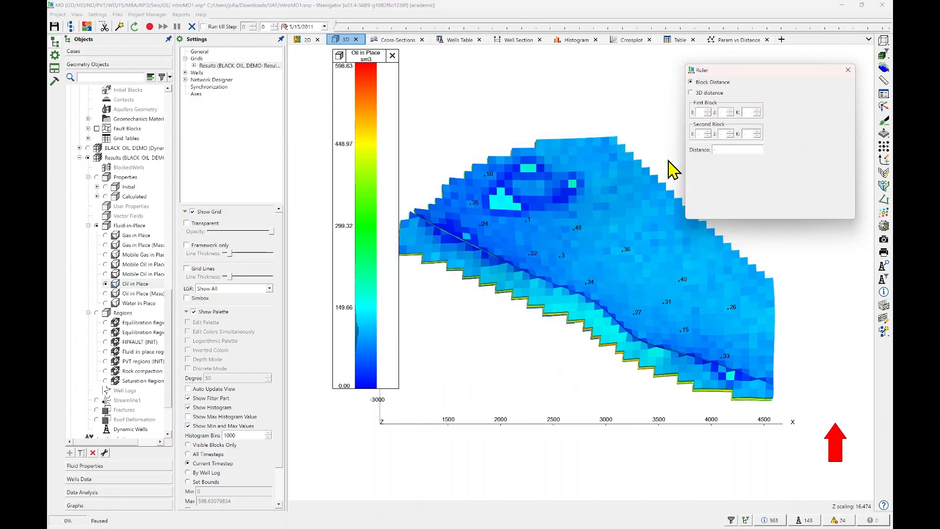
click(700, 256)
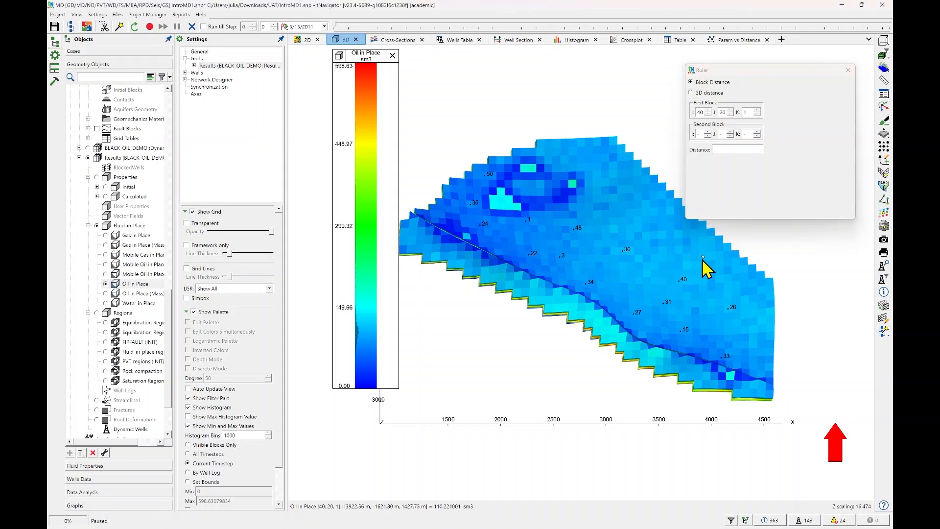
click(520, 235)
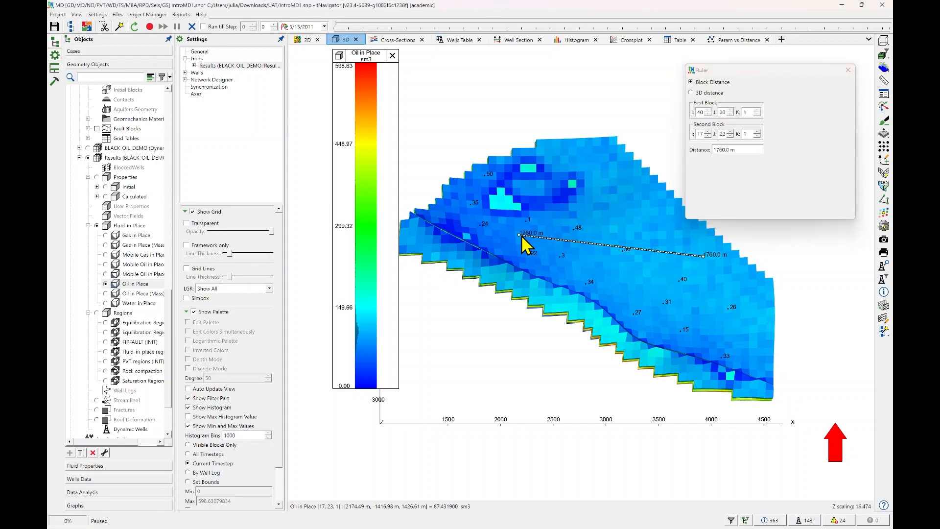
click(749, 150)
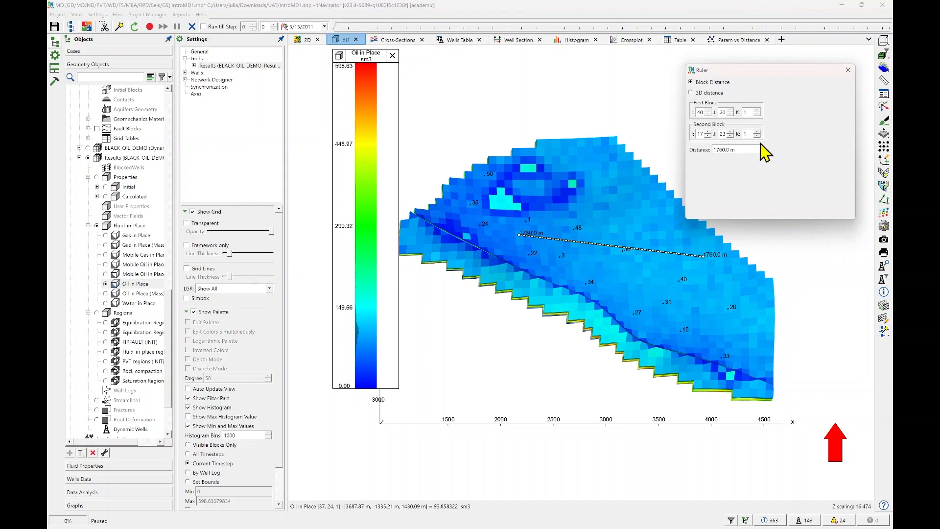
Measure the block distance from block 42, 14, 1 to block 6, 19, 2 in an oblique view and close the ruler.
drag(677, 289, 683, 267)
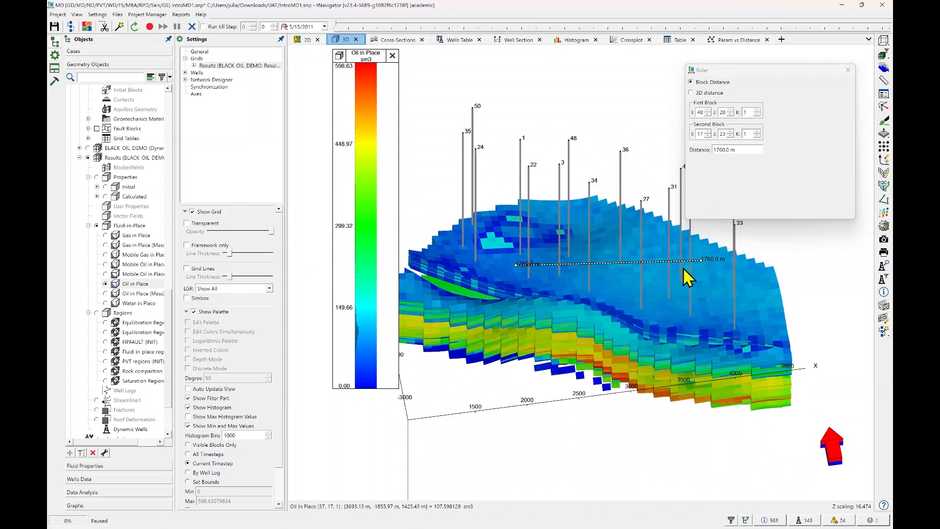
click(724, 291)
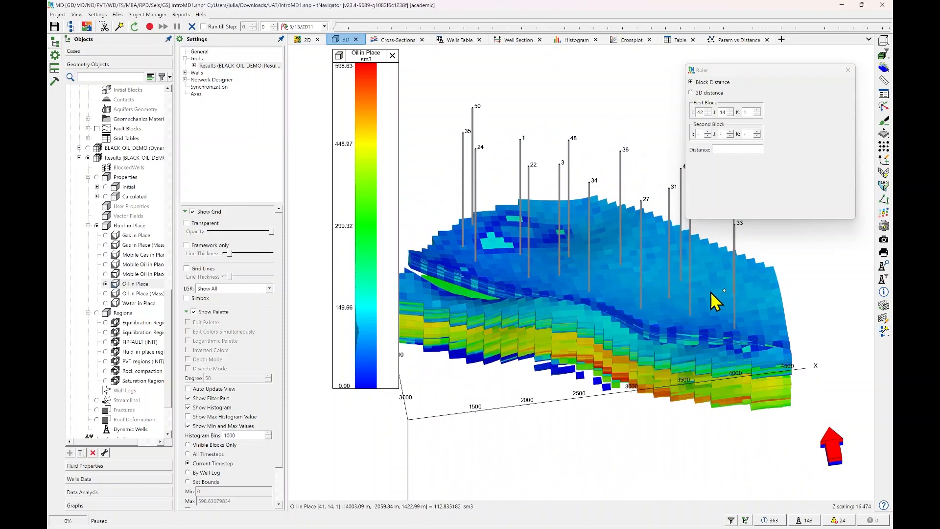
click(436, 303)
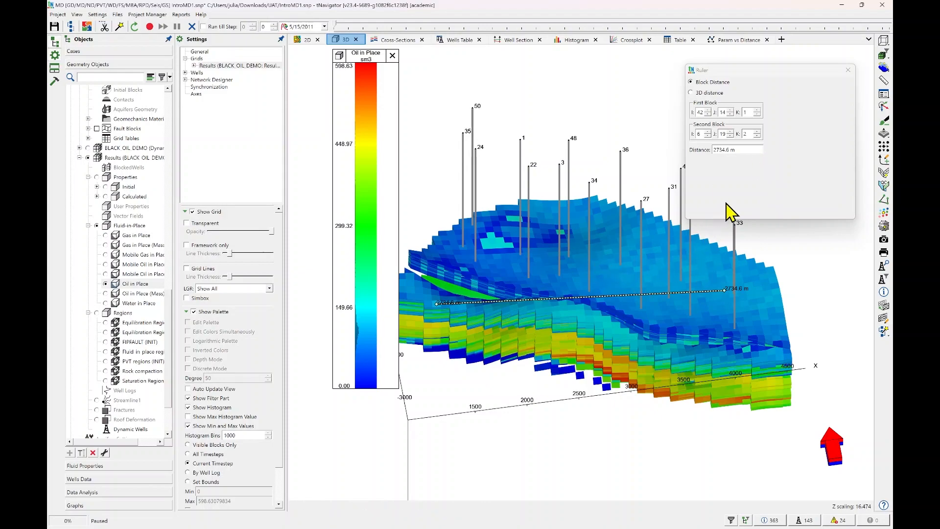
click(848, 72)
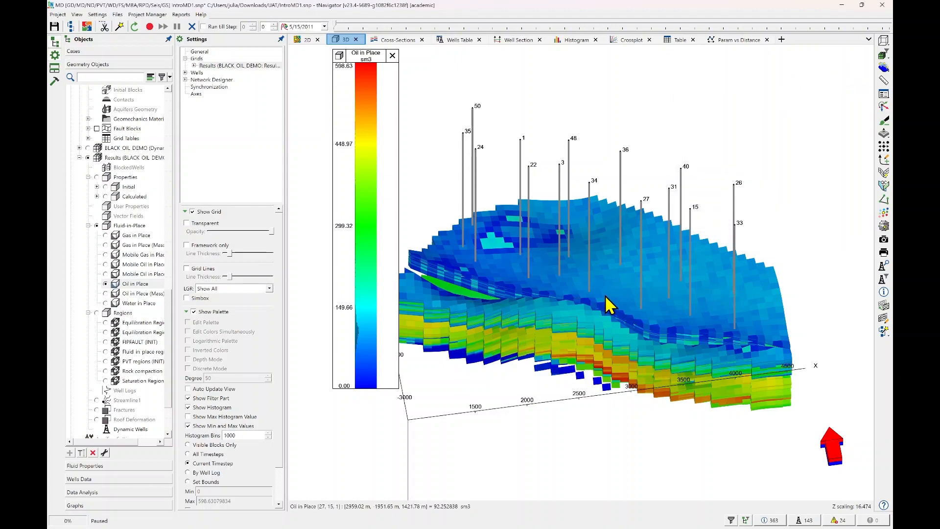
Open Block Statistics for grid block 37, 4, 15 and enlarge its window in height and width.
drag(609, 304, 669, 306)
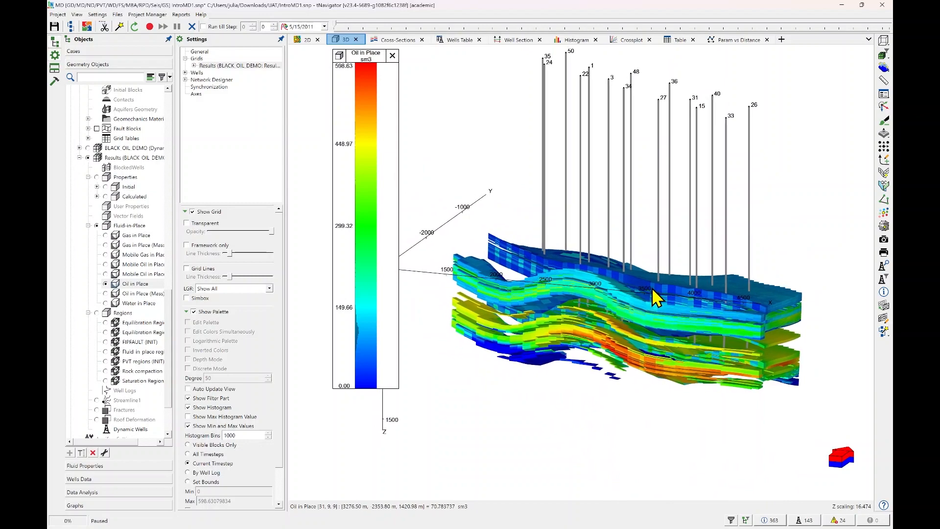
right_click(684, 316)
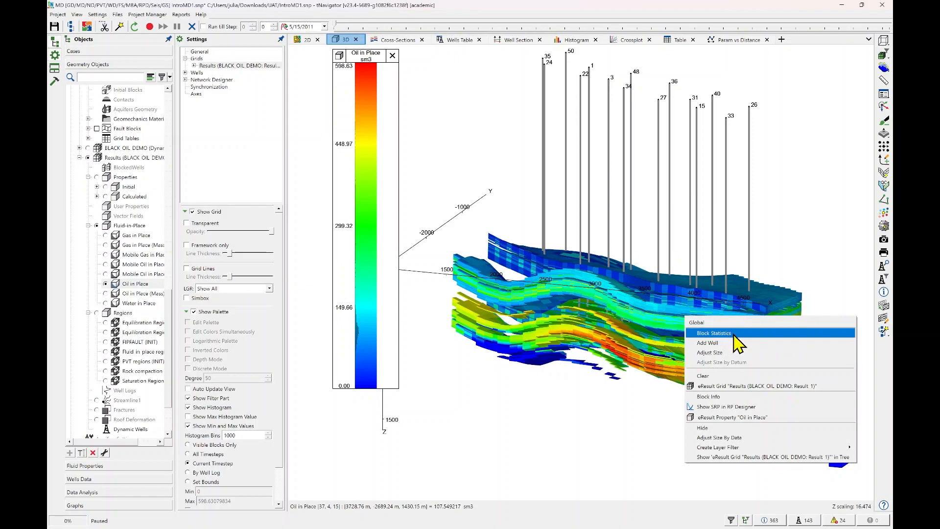
click(737, 342)
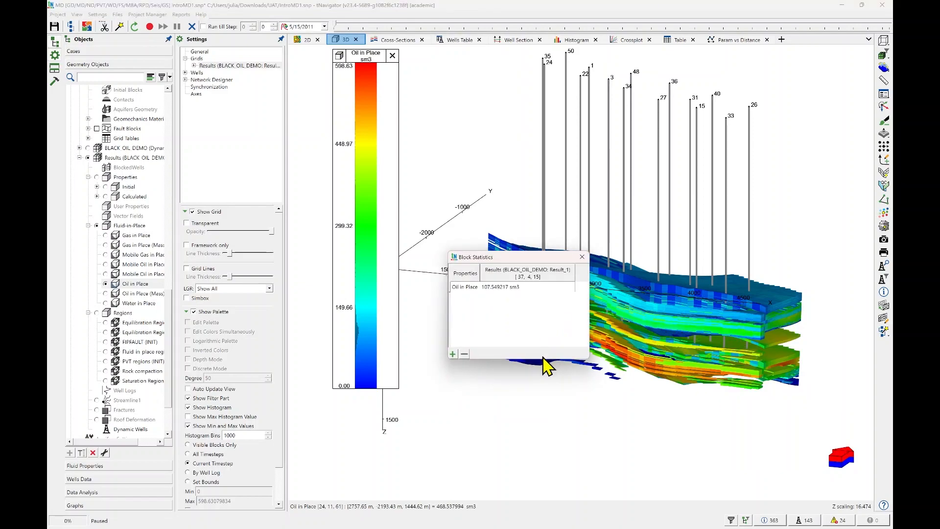
drag(543, 360, 543, 424)
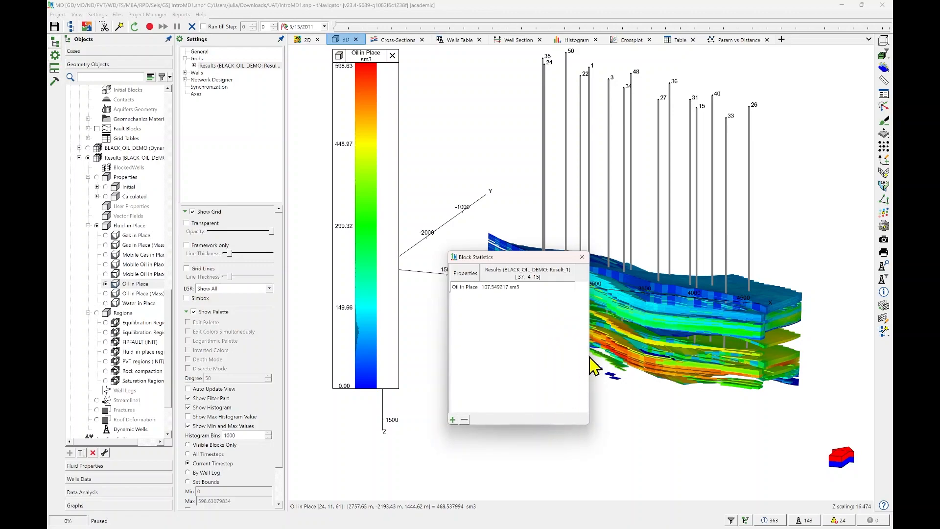
drag(589, 357, 674, 357)
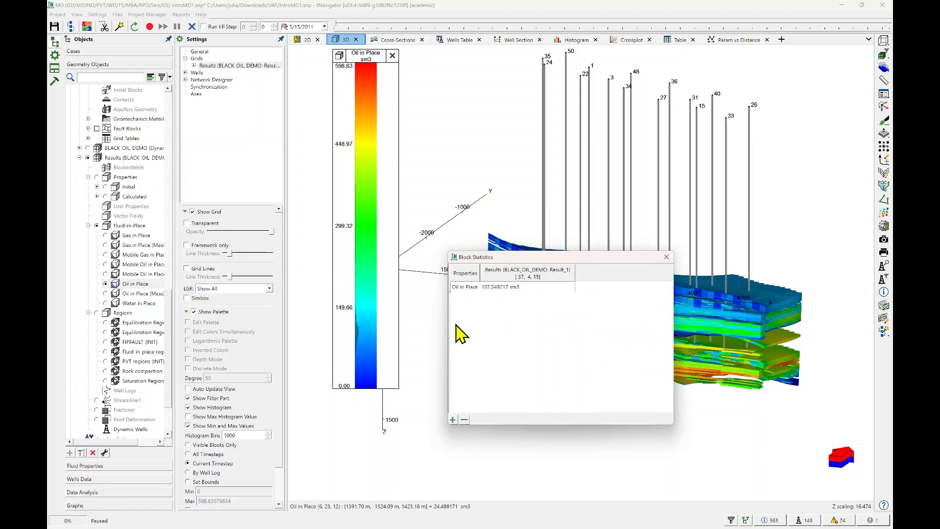
Select the initial Net to gross, X, Y and Z direction Permeability, and Porosity properties for addition to the block statistics.
click(452, 419)
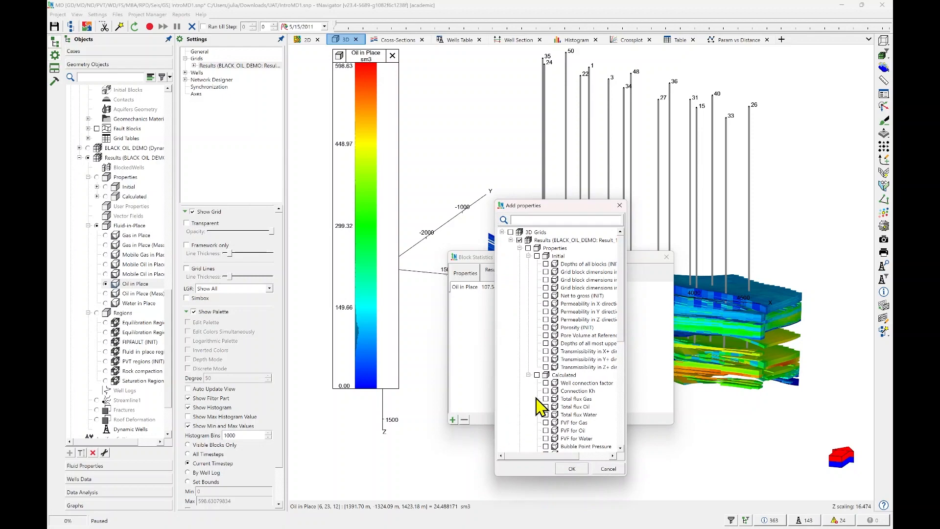
click(545, 295)
click(546, 303)
click(546, 312)
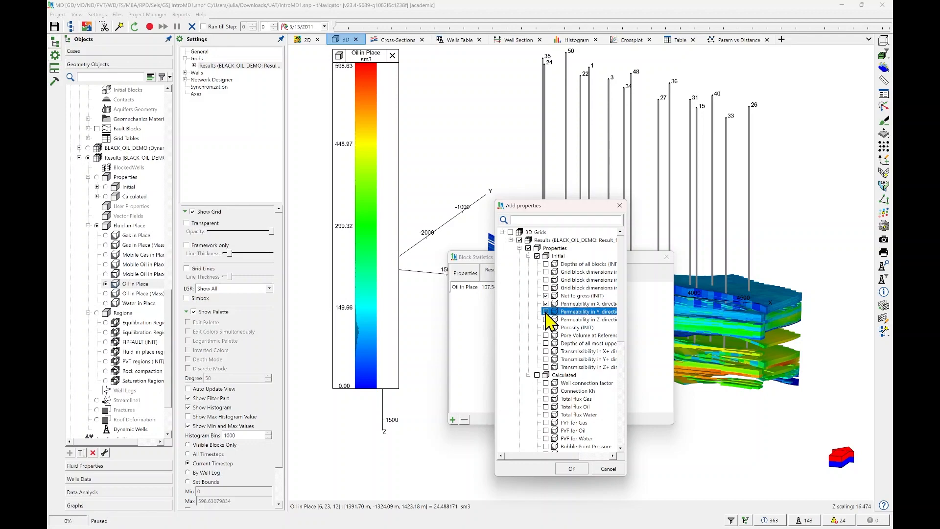
click(546, 320)
click(546, 327)
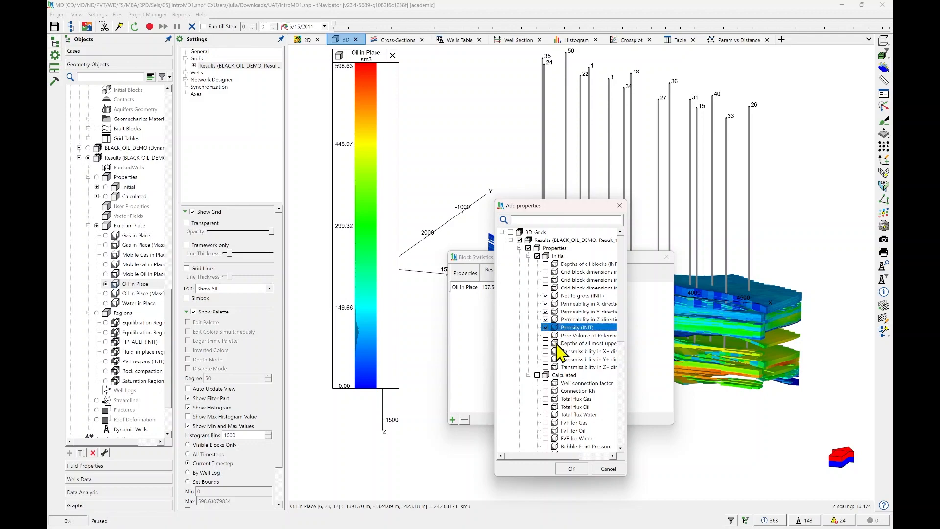
Include Water, Oil and Gas Saturation, confirm the property selection, and review the complete block statistics before closing them.
scroll(573, 370, down, 3)
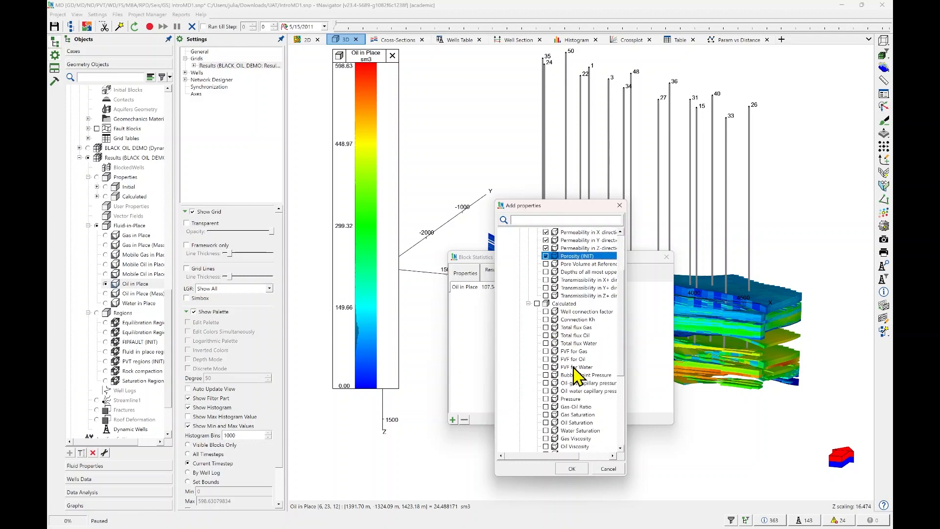
scroll(578, 376, down, 3)
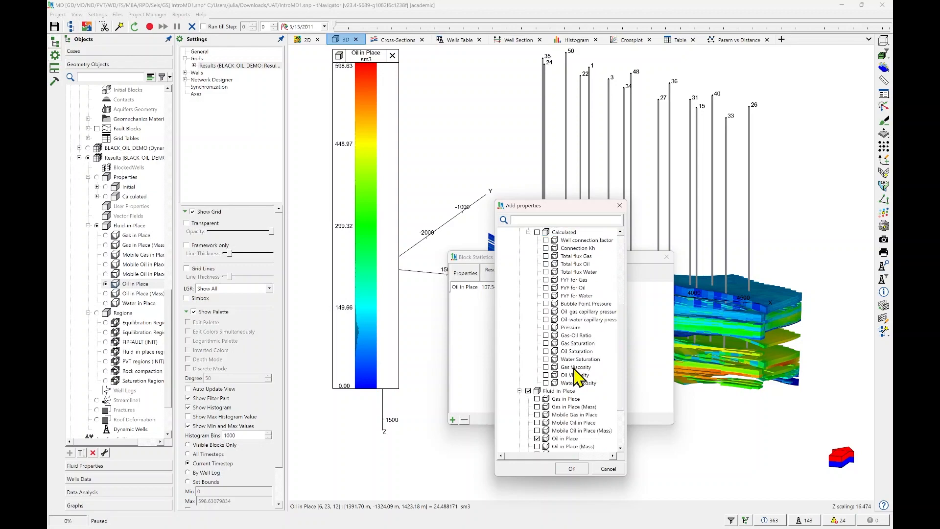
click(547, 360)
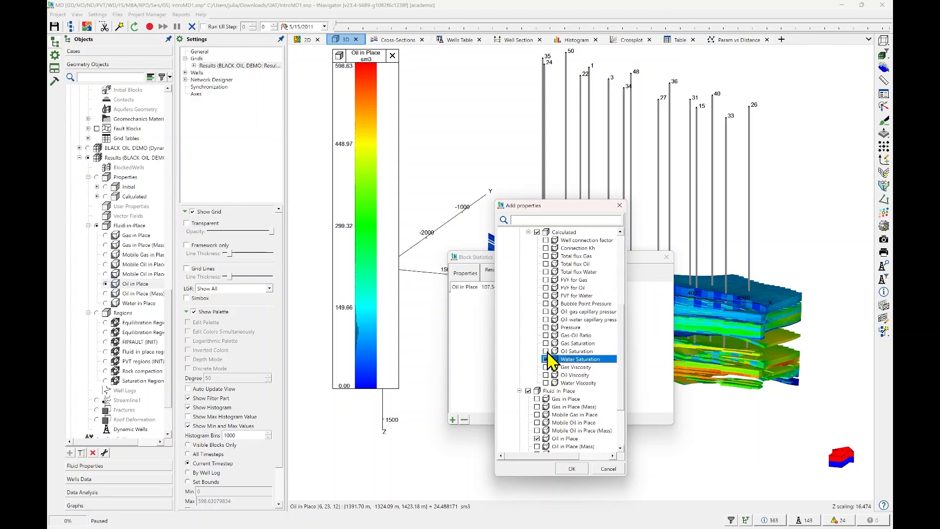
click(545, 351)
click(546, 343)
click(571, 469)
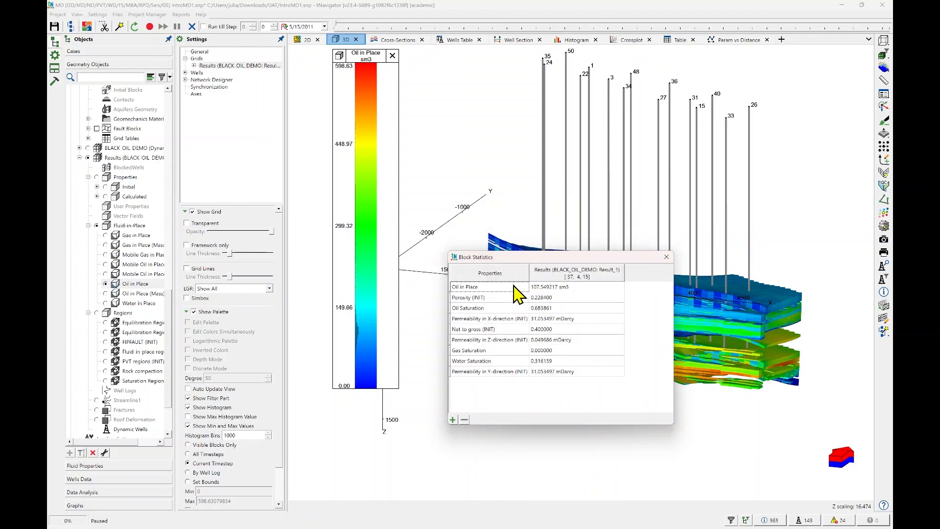
drag(513, 286, 558, 375)
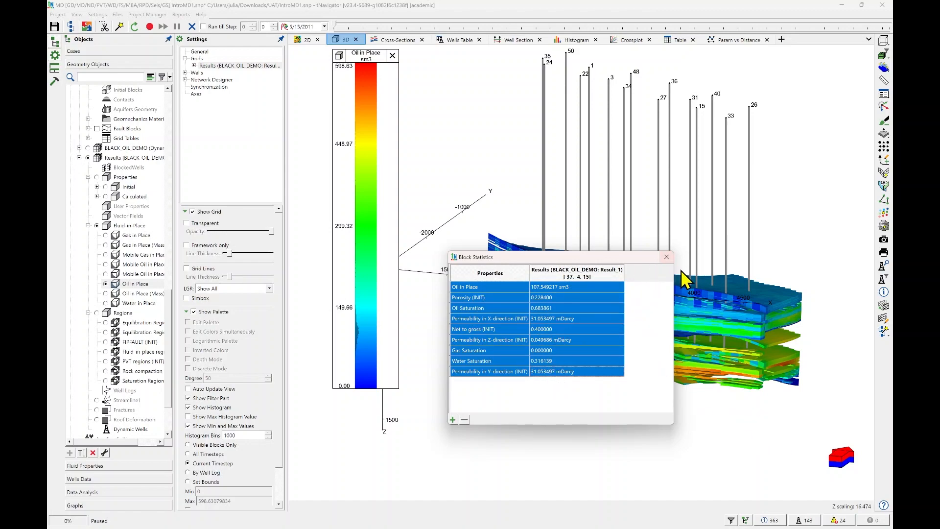
click(667, 257)
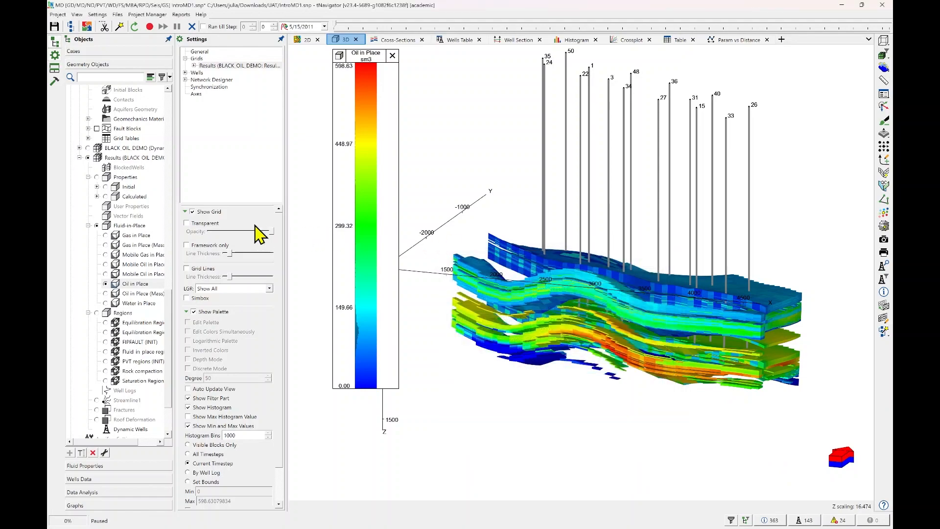
Expand the BLACK_OIL_DEMO dynamic model grid and display the Porosity property of the BLACK_OIL_DEMO geometry grid in 3D.
drag(646, 319, 558, 296)
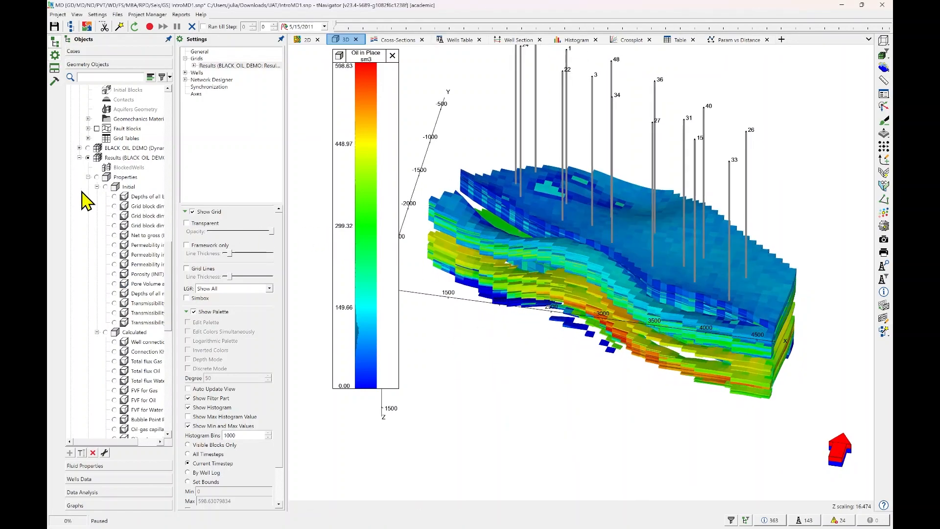
click(79, 148)
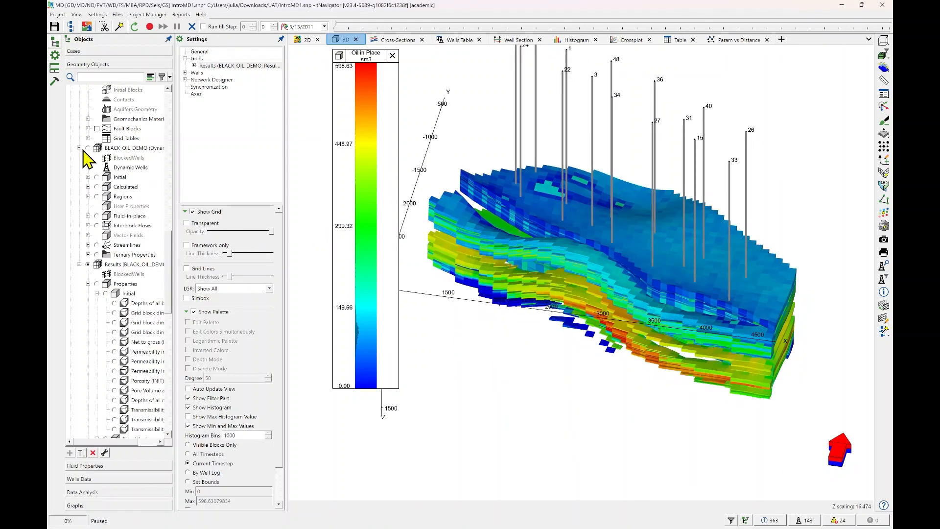
scroll(88, 158, up, 6)
click(106, 129)
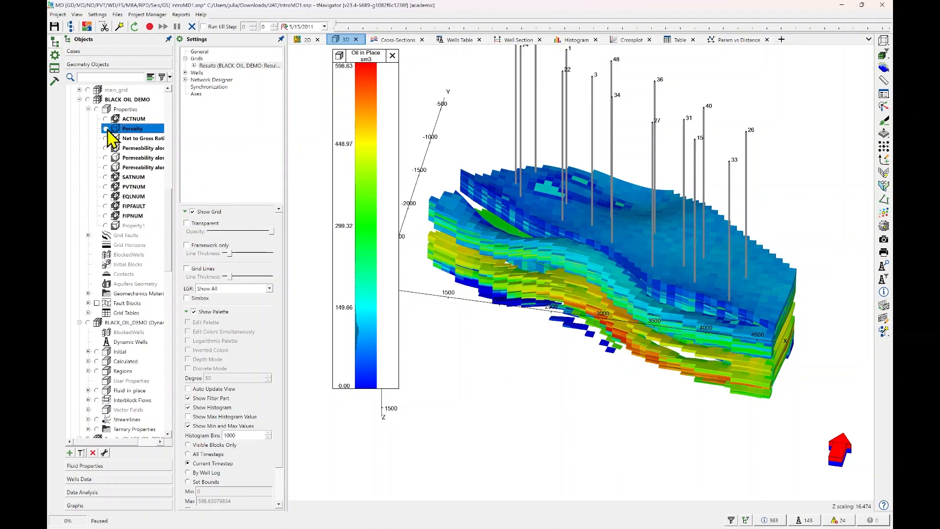
mouse_move(646, 289)
mouse_down()
mouse_move(650, 277)
mouse_move(650, 295)
mouse_up()
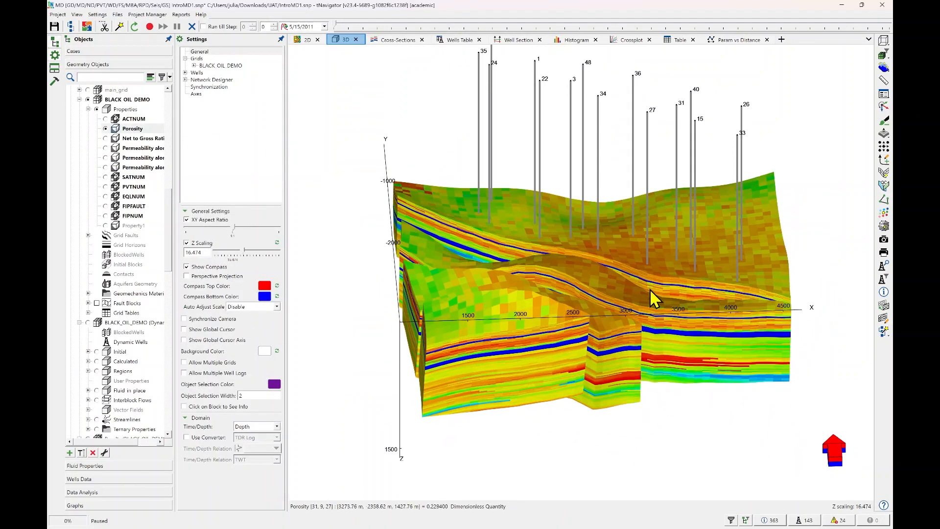
Show the SRP for grid block 26, 1, 40 in RP Designer, examine its relative permeability and capillary pressure curves, and close the designer.
right_click(620, 349)
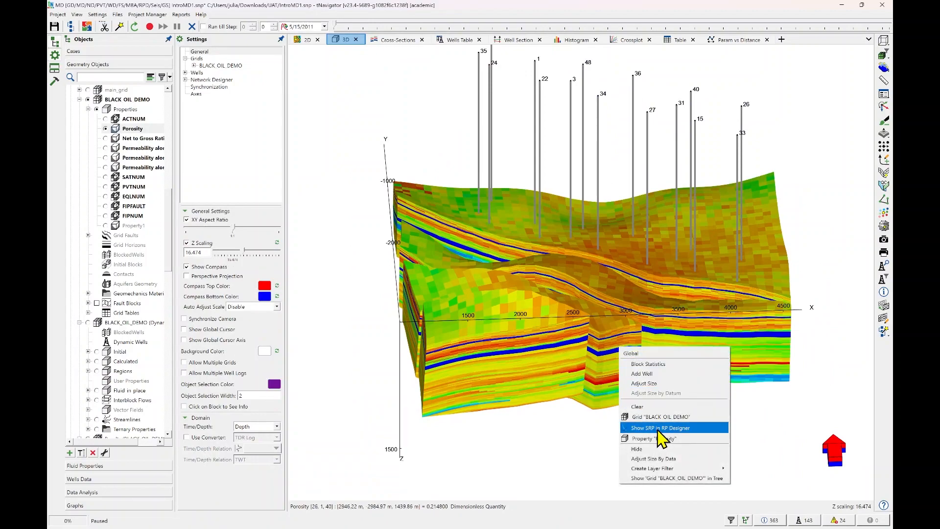
click(657, 429)
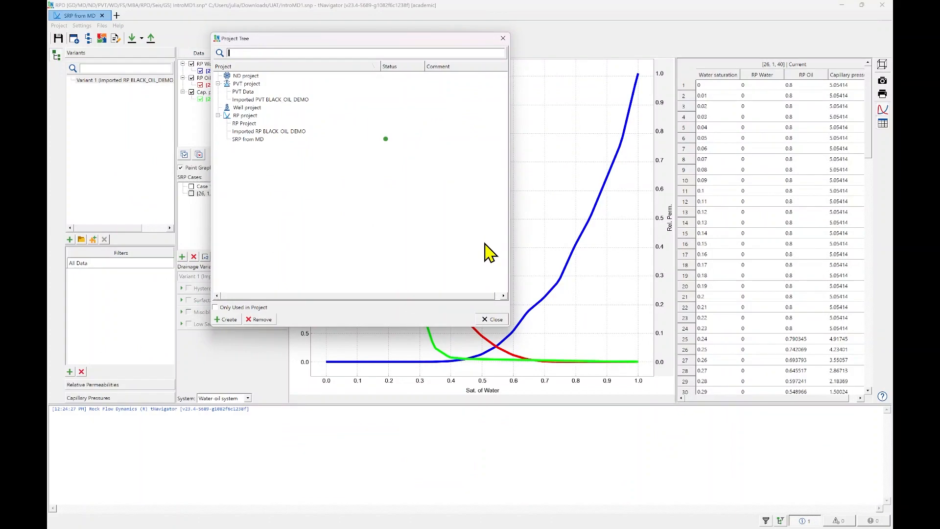
click(490, 320)
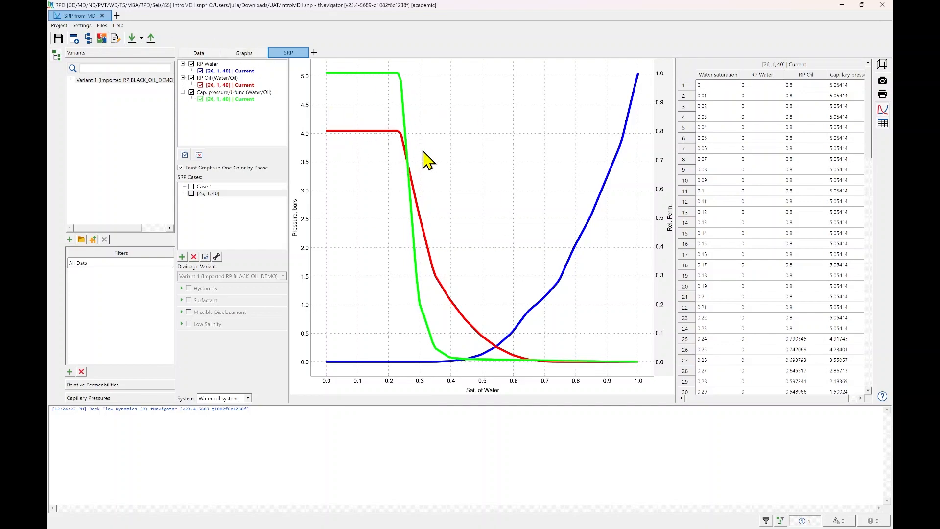
scroll(492, 159, down, 2)
scroll(493, 159, up, 3)
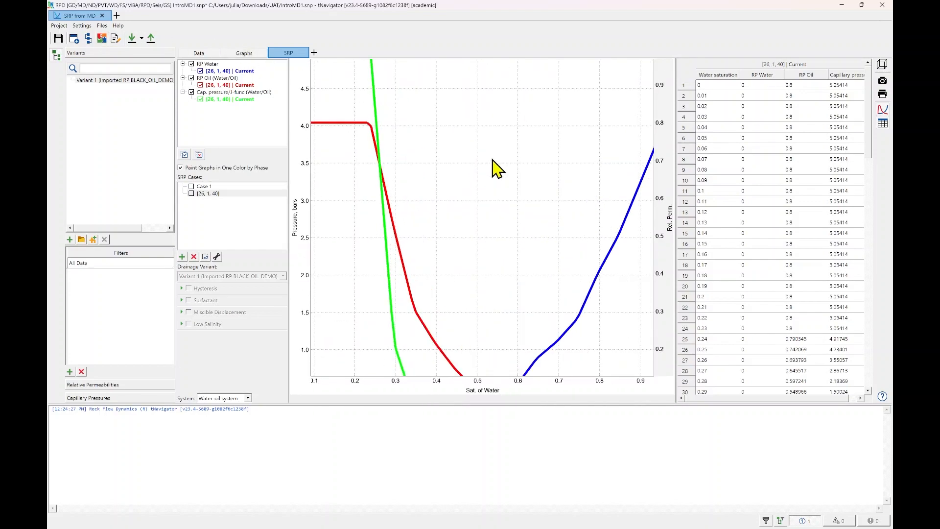
scroll(493, 159, down, 1)
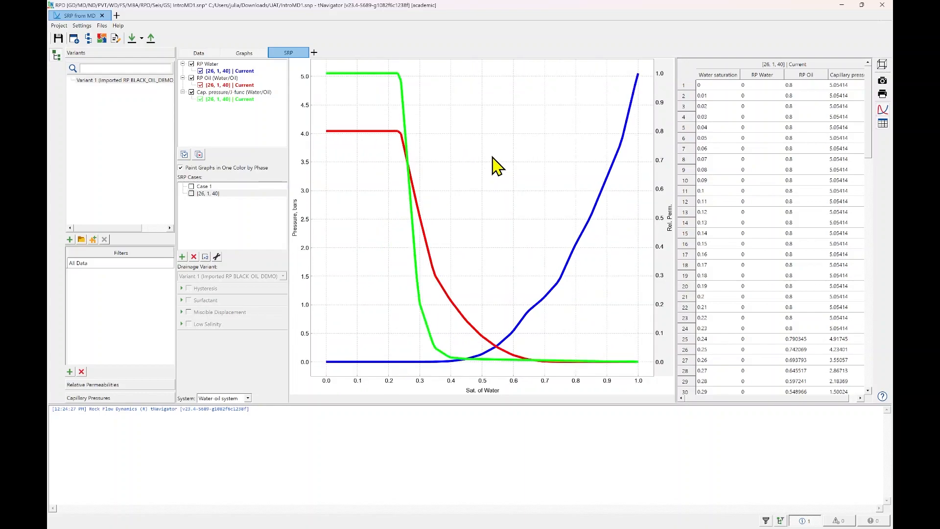
click(884, 9)
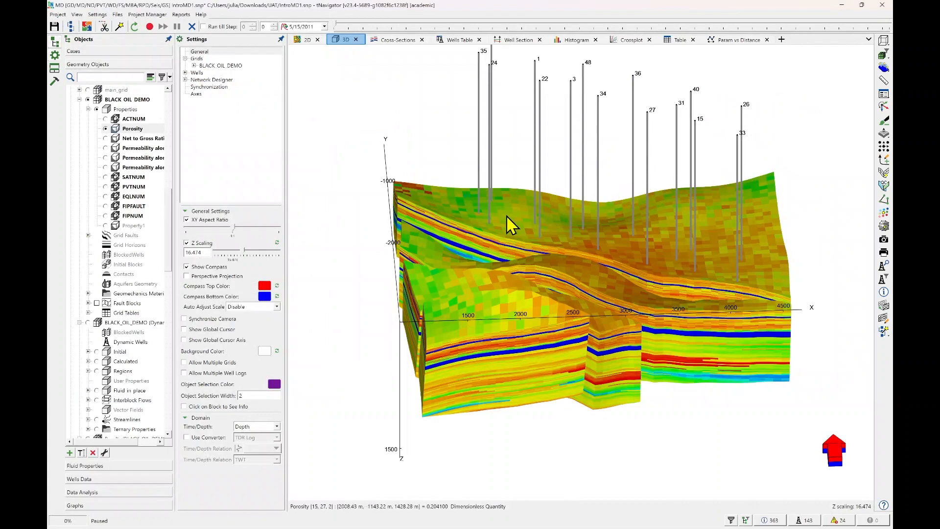
Display Oil in Place for the BLACK_OIL_DEMO results in 3D, open its Property Statistics and widen the statistics window.
scroll(116, 294, down, 5)
scroll(116, 293, down, 4)
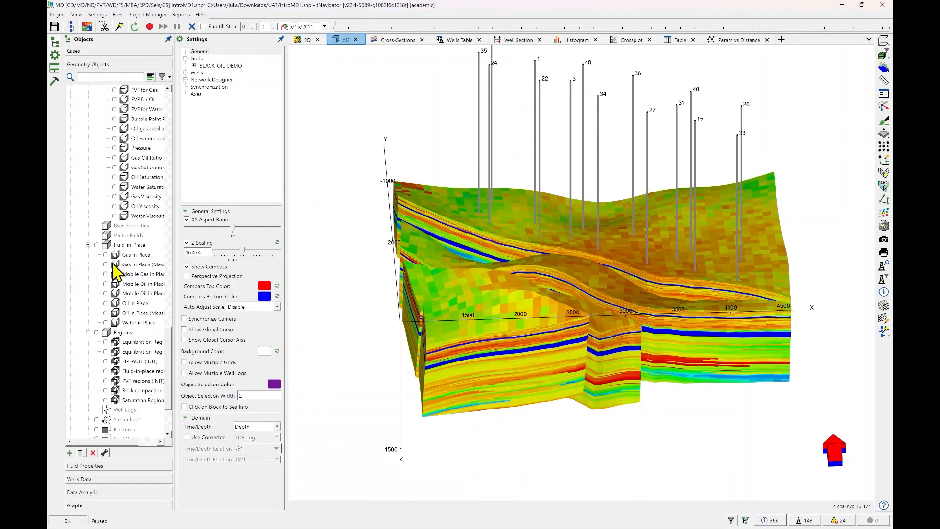
click(112, 304)
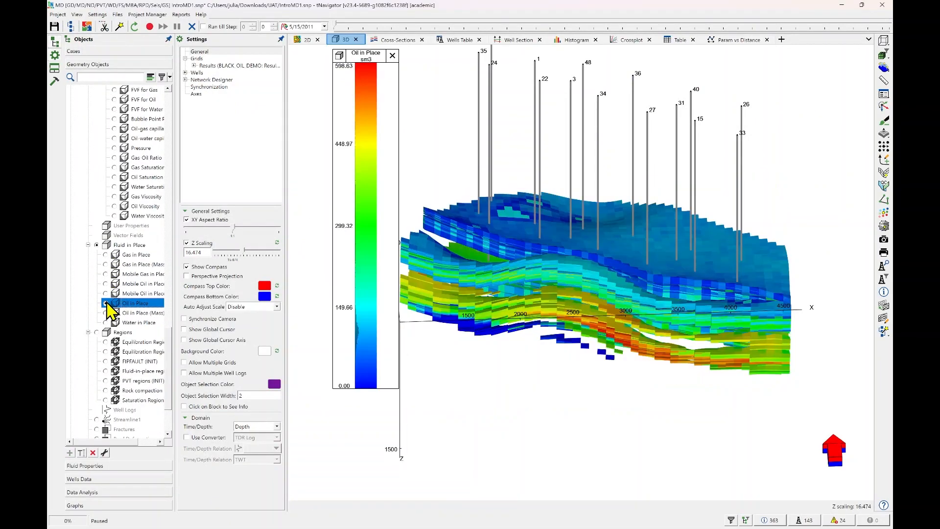
click(884, 95)
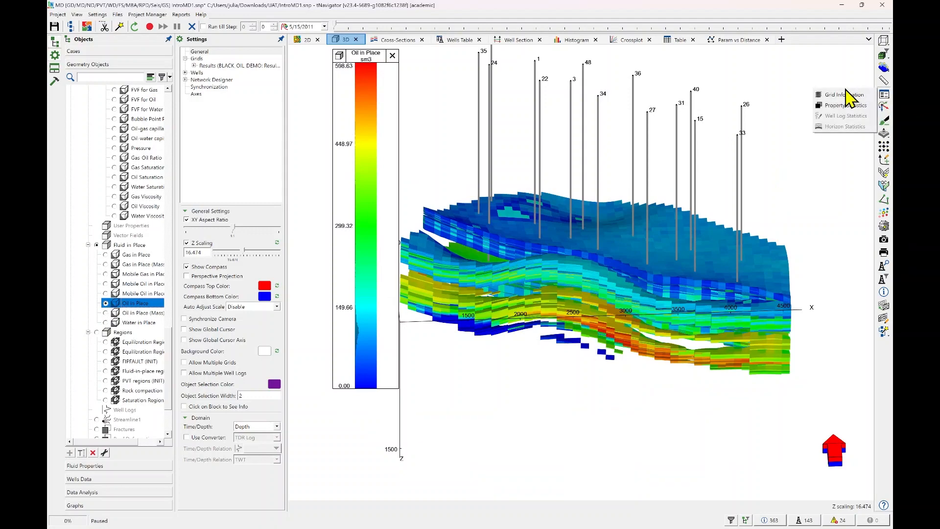
click(857, 116)
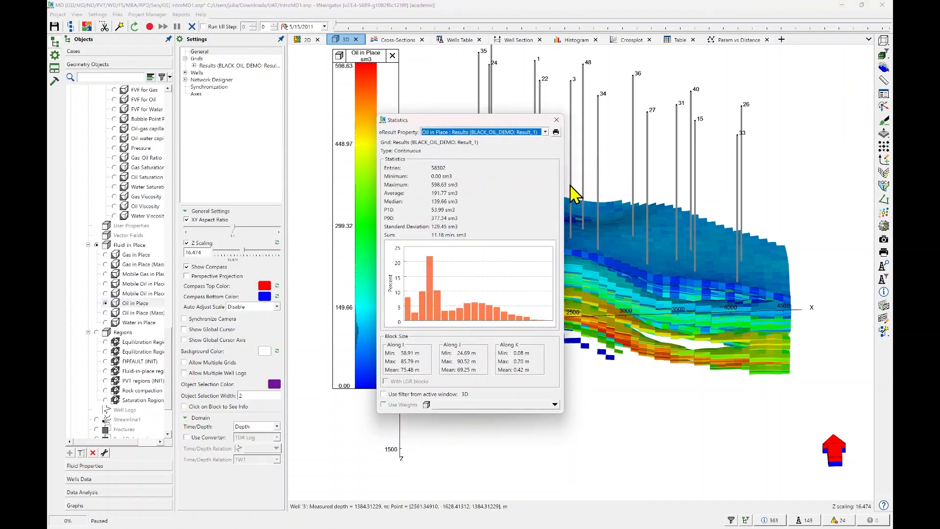
drag(563, 188, 663, 196)
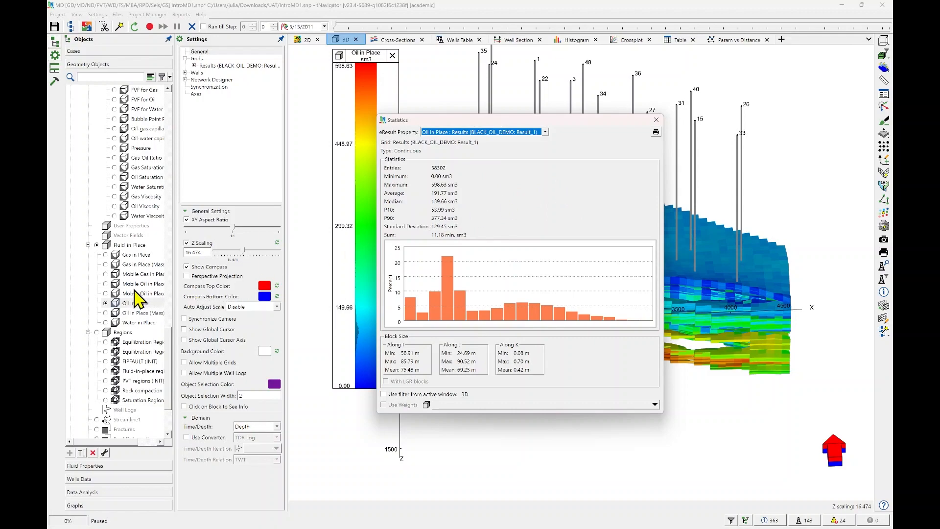
Review Water in Place, Oil in Place and Gas in Place by displaying each property in turn.
click(106, 323)
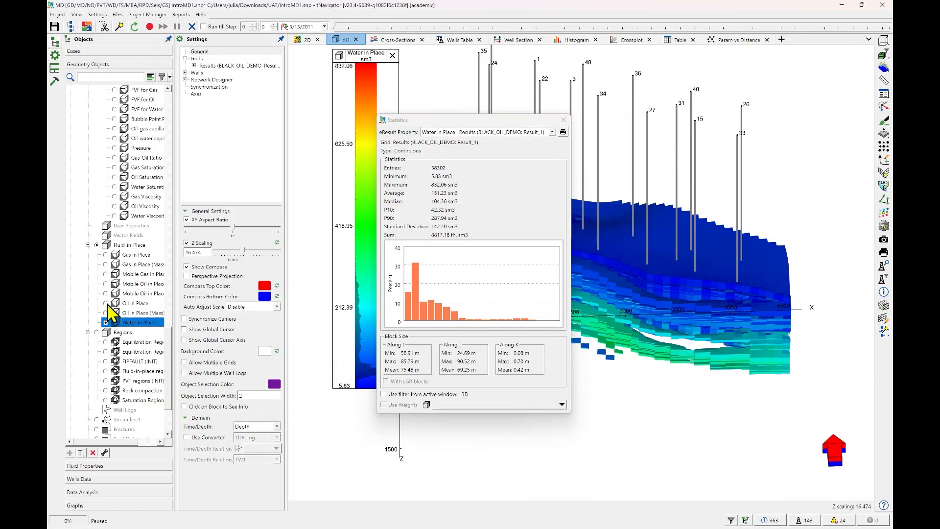
click(106, 304)
click(108, 255)
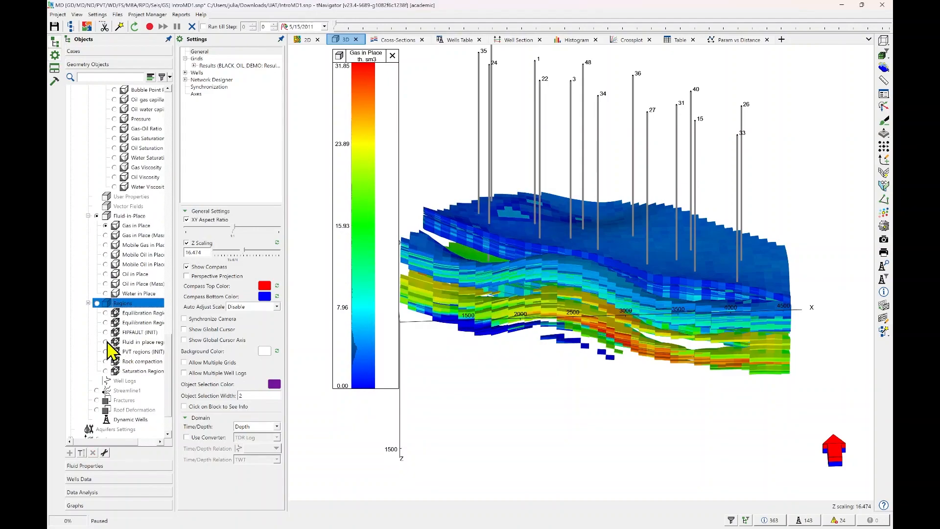
Display the Fluid-in-place regions (INIT) in 3D and examine regions 2 and 3 in their Property Statistics.
click(106, 342)
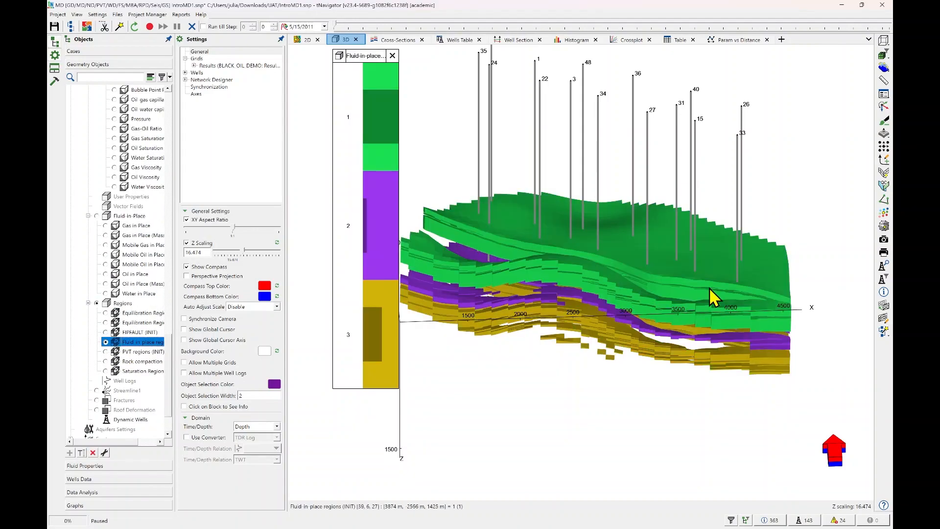
mouse_move(710, 290)
mouse_down()
mouse_move(699, 311)
mouse_move(709, 270)
mouse_move(699, 289)
mouse_up()
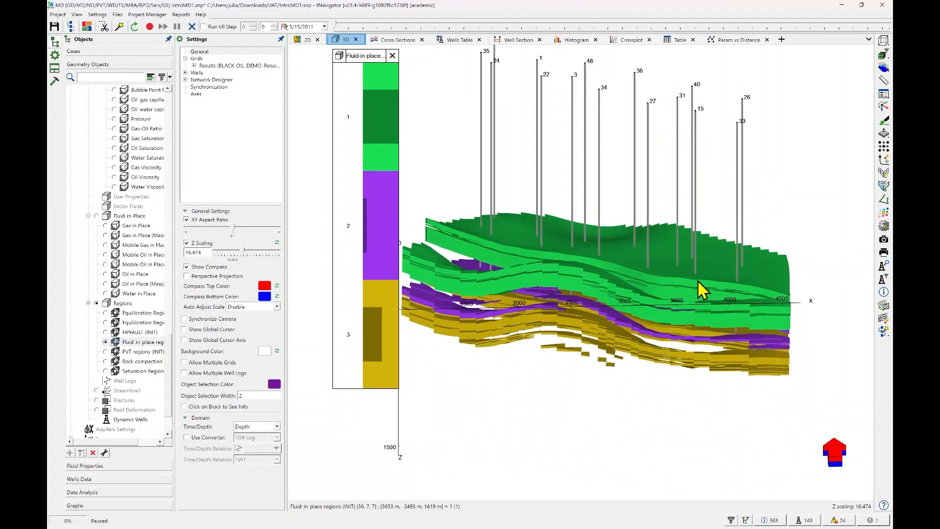
click(883, 94)
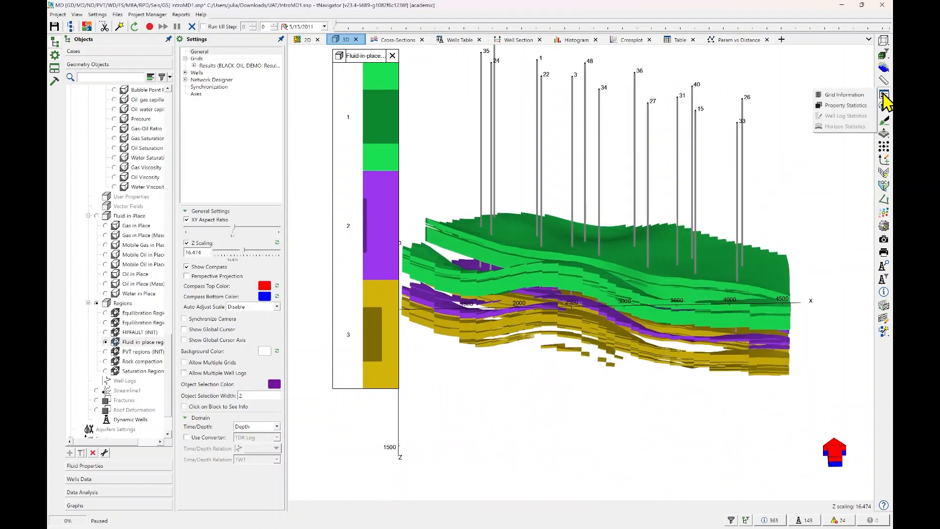
click(866, 108)
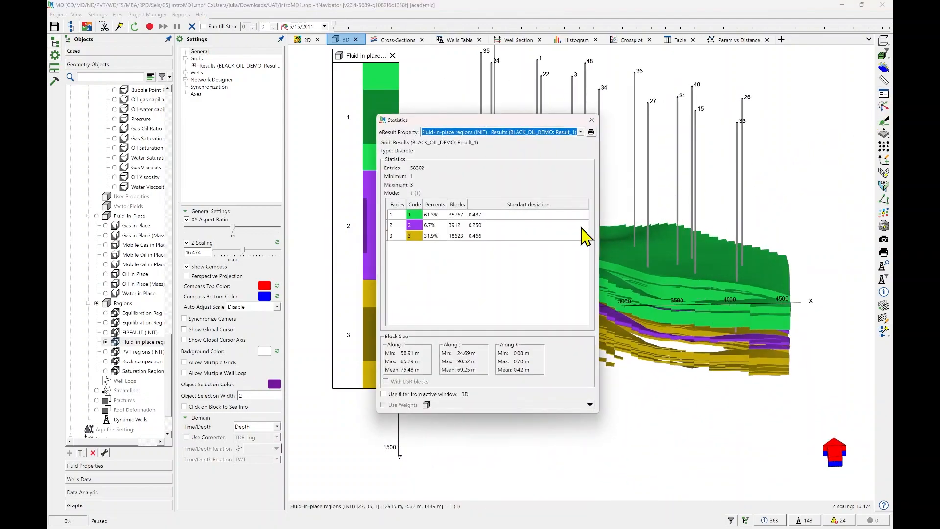
click(415, 225)
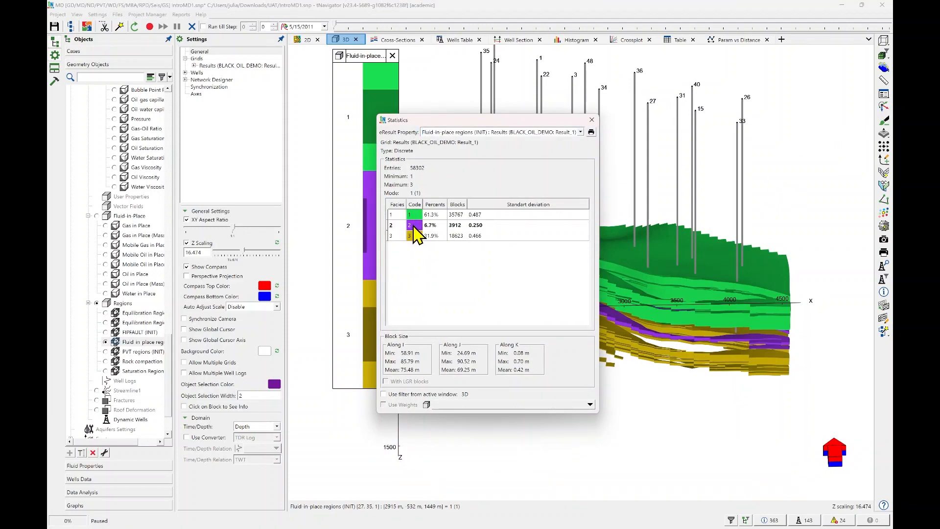
click(415, 235)
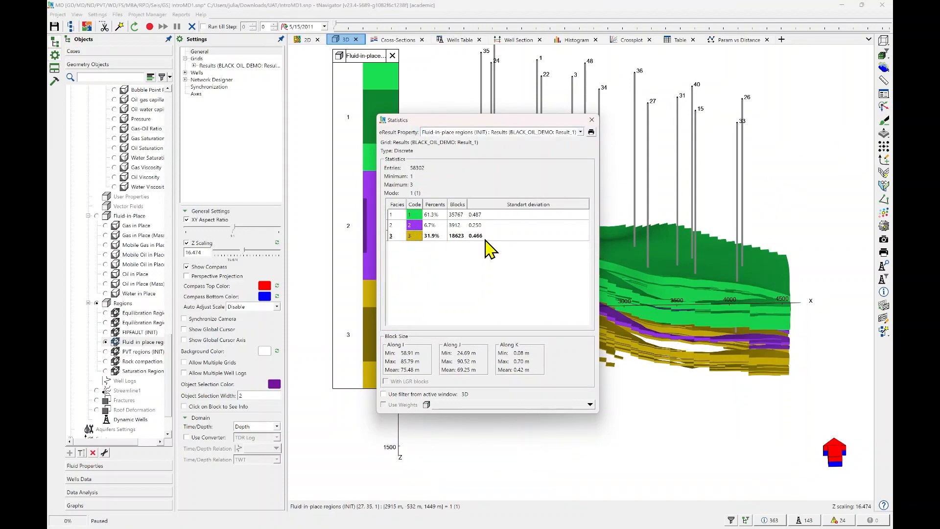
Move the Statistics window aside and switch the displayed result property to Oil in Place.
drag(440, 122, 674, 92)
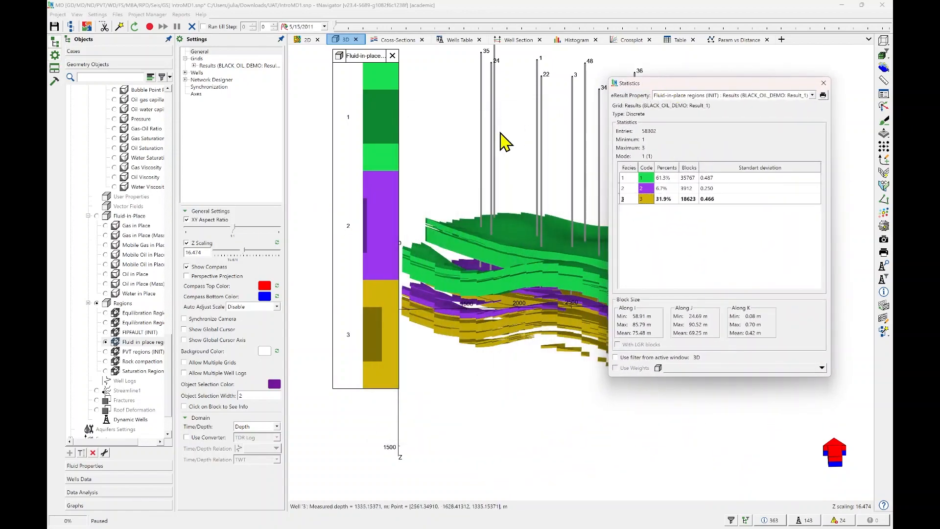
scroll(117, 375, up, 4)
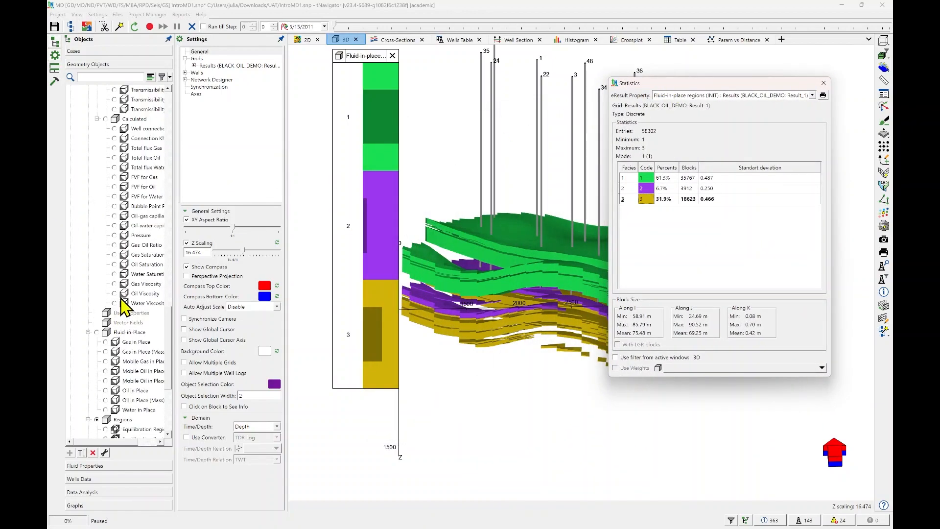
click(106, 390)
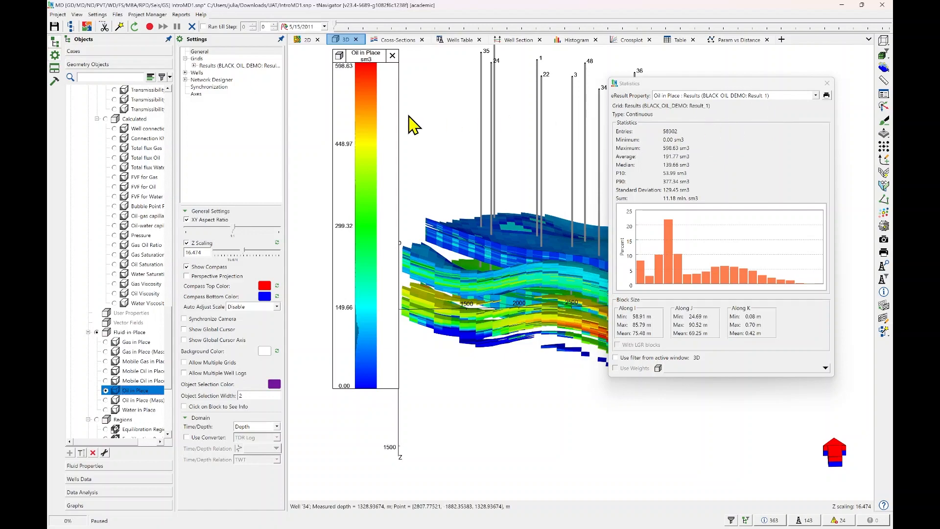
Create a continuous filter for the BLACK_OIL_DEMO results grid in the 3D view and expand the Continuous Filters group.
click(197, 59)
click(193, 65)
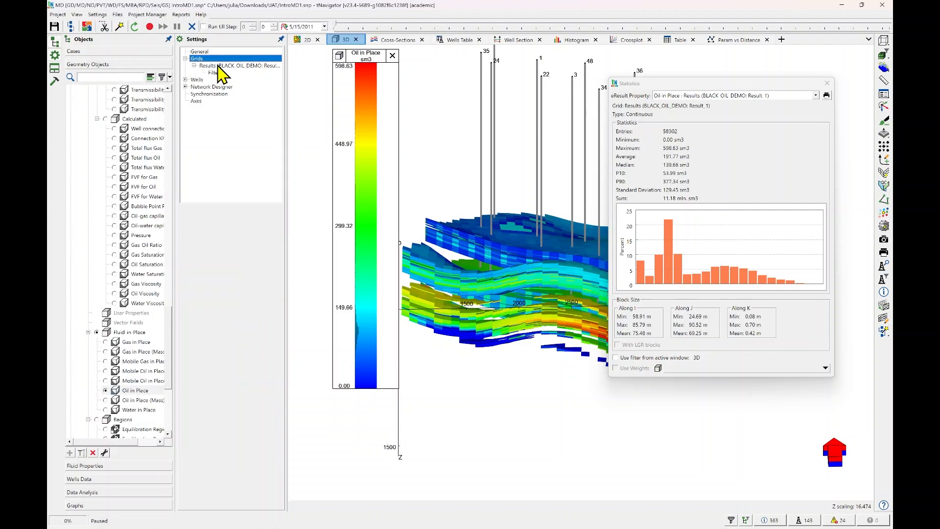
click(224, 67)
click(215, 73)
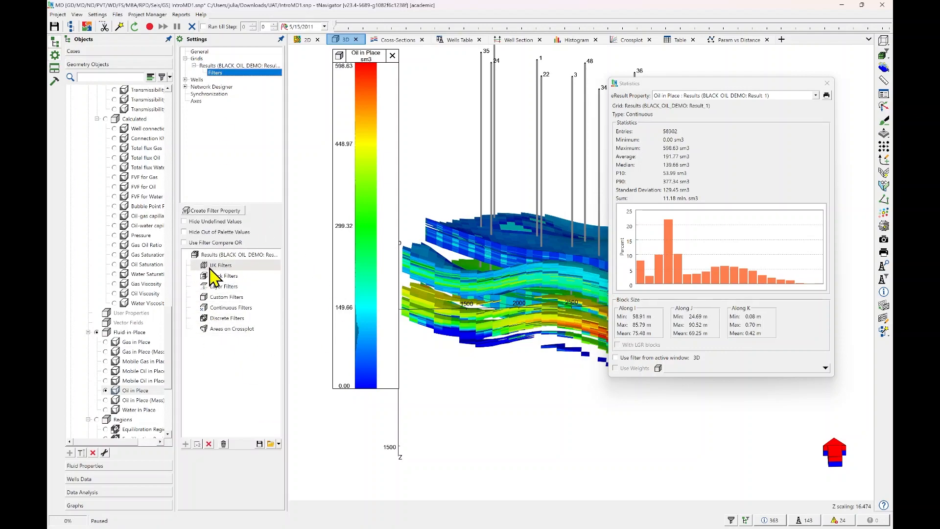
click(224, 307)
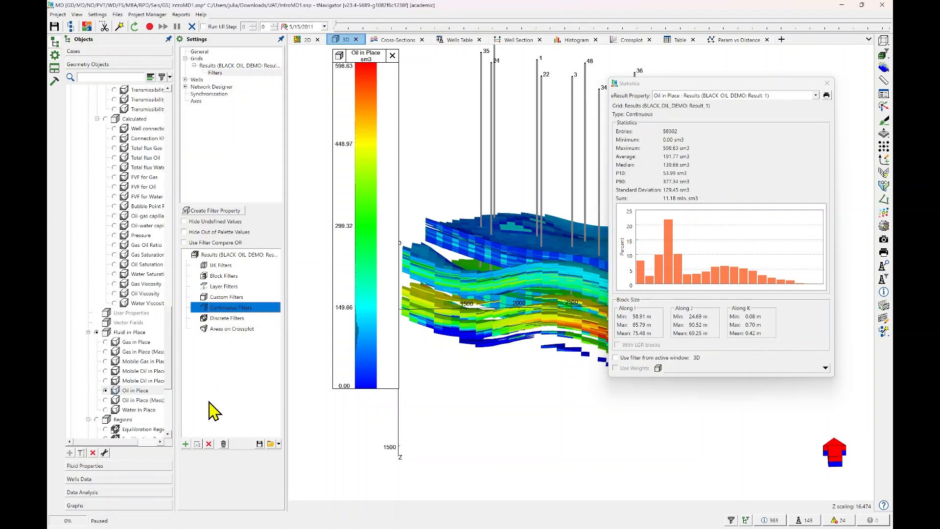
click(187, 444)
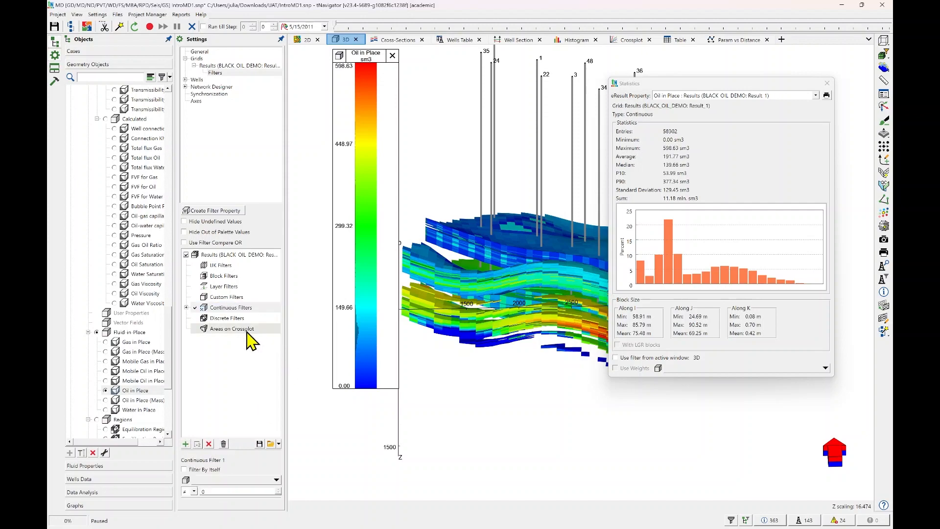
click(186, 308)
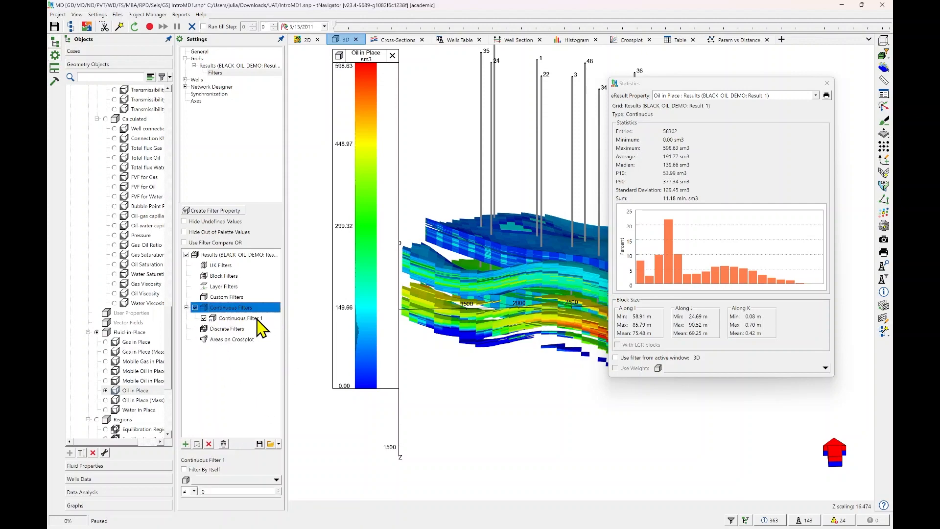
Set the new continuous filter to show only blocks where Fluid-in-place regions (INIT) = 3.
click(235, 481)
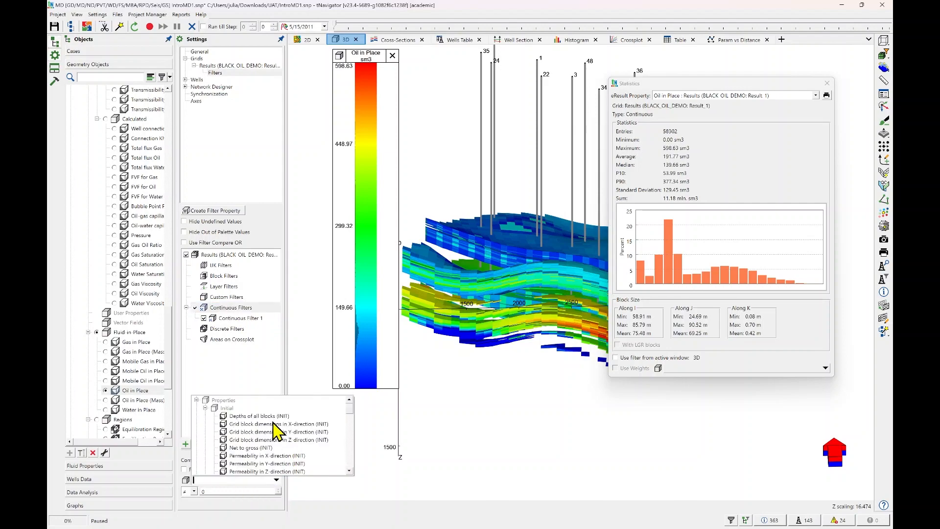
scroll(278, 433, down, 1)
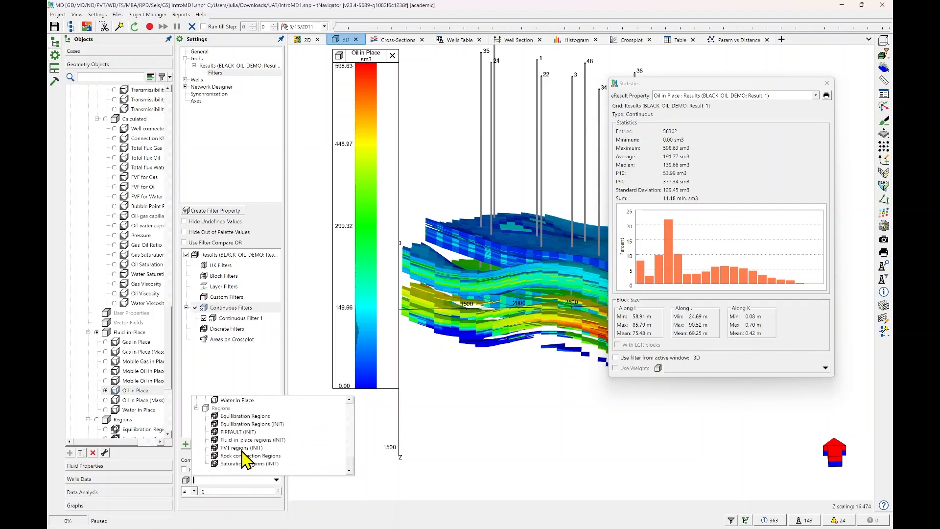
click(258, 440)
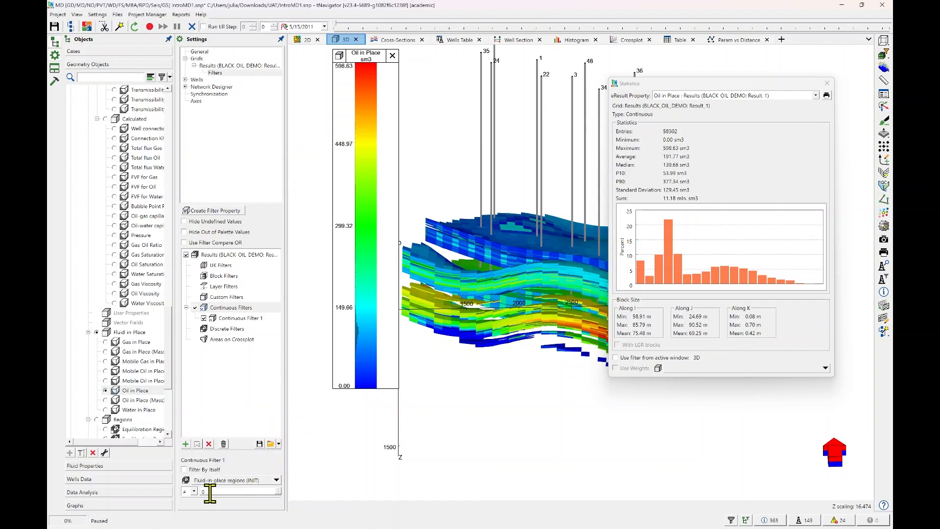
click(196, 492)
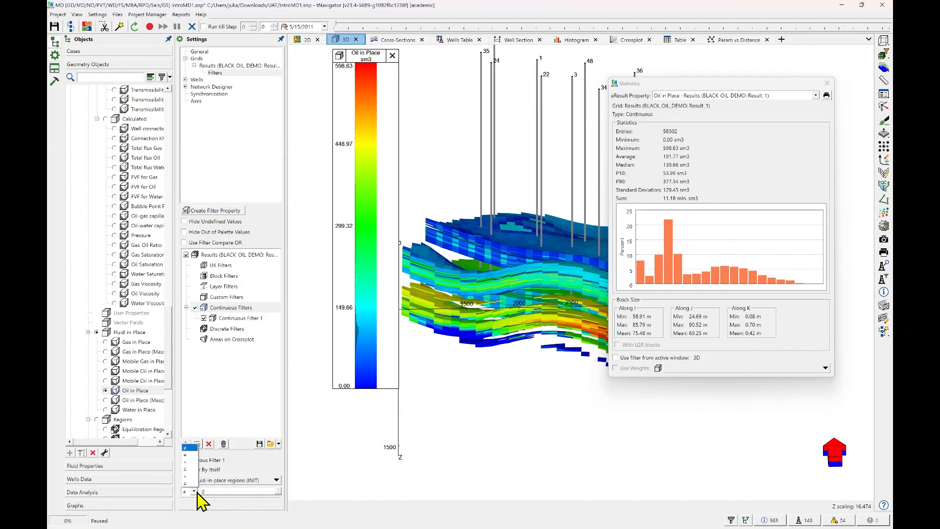
click(194, 456)
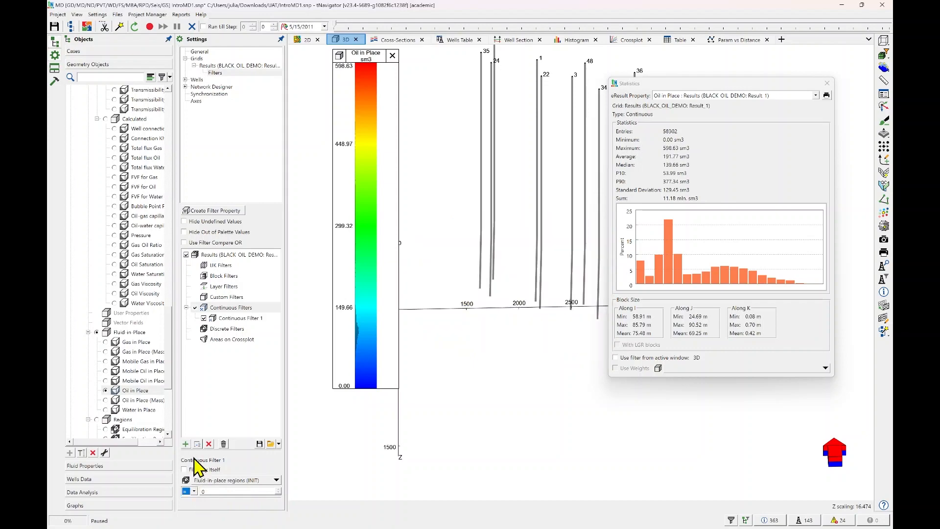
click(279, 489)
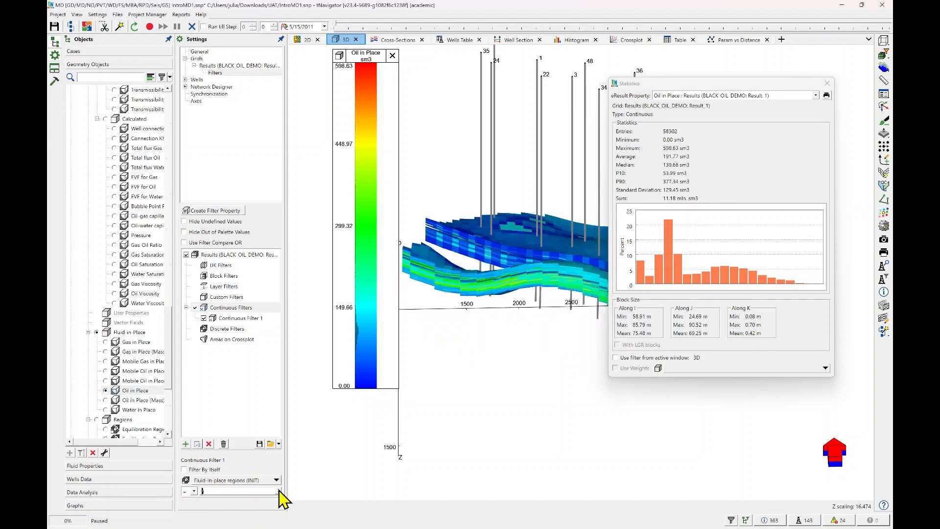
click(279, 489)
click(279, 489)
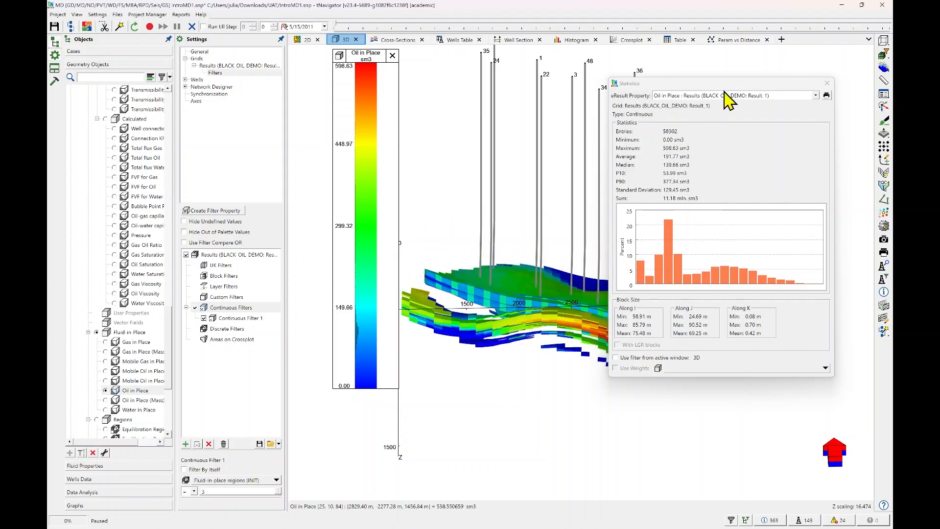
Move the Statistics window clear of the model and limit its Oil in Place statistics to the filter from the active 3D window.
drag(724, 87, 246, 110)
drag(619, 301, 663, 247)
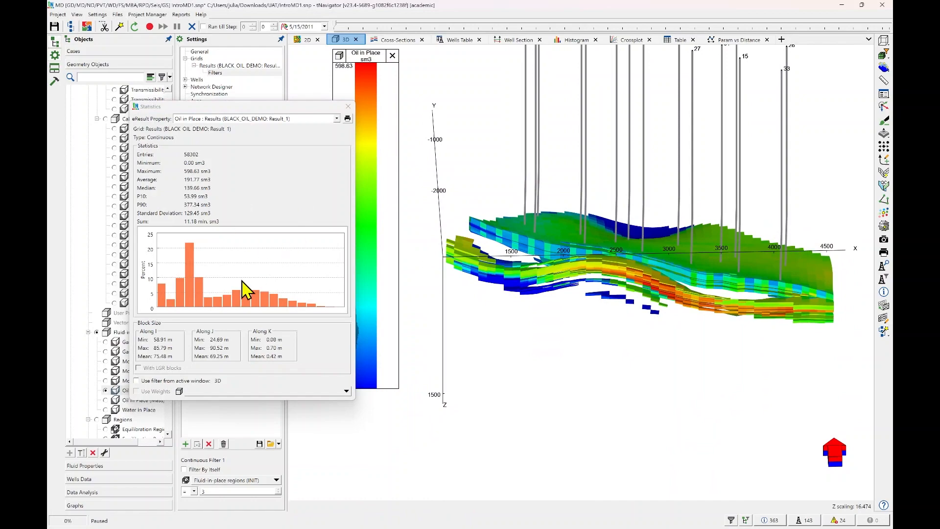
click(139, 380)
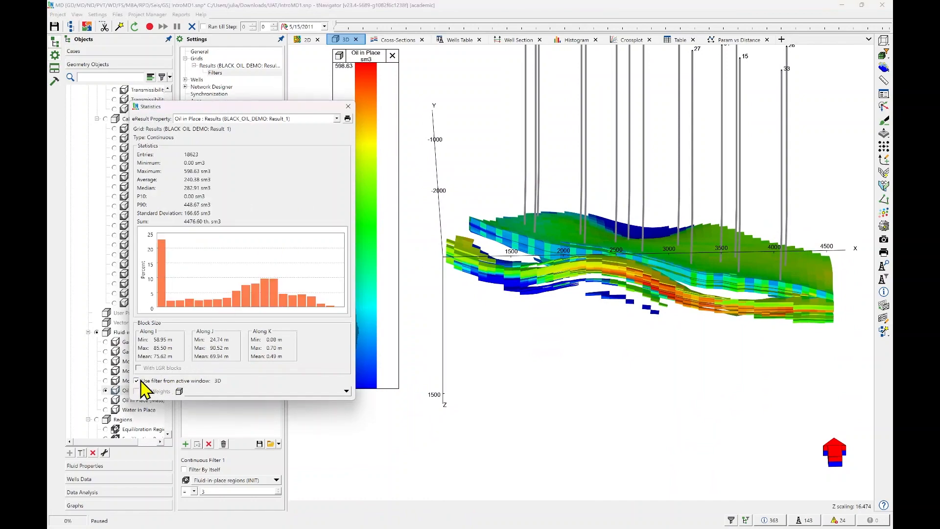
Step the region filter through values 2, 1 and 3 to compare their Oil in Place statistics, and close the Statistics window.
click(278, 493)
click(278, 489)
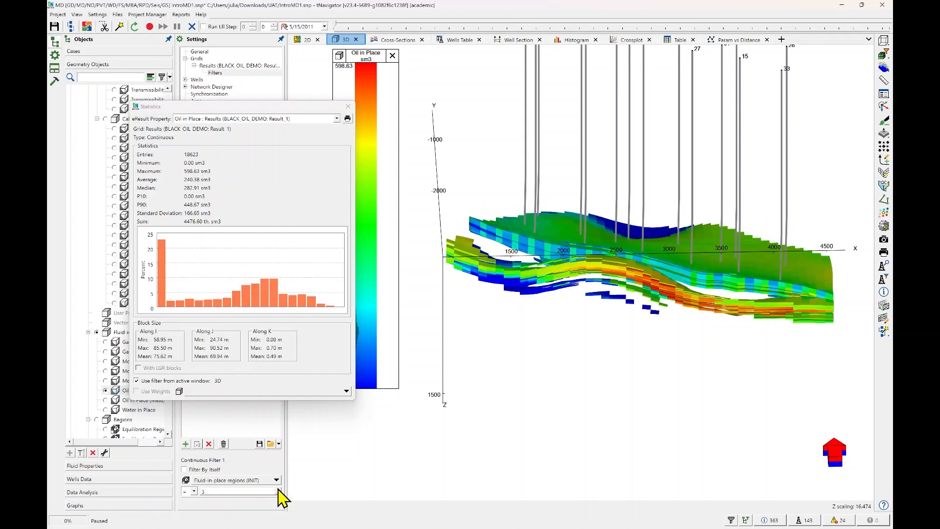
click(277, 489)
click(278, 494)
click(277, 493)
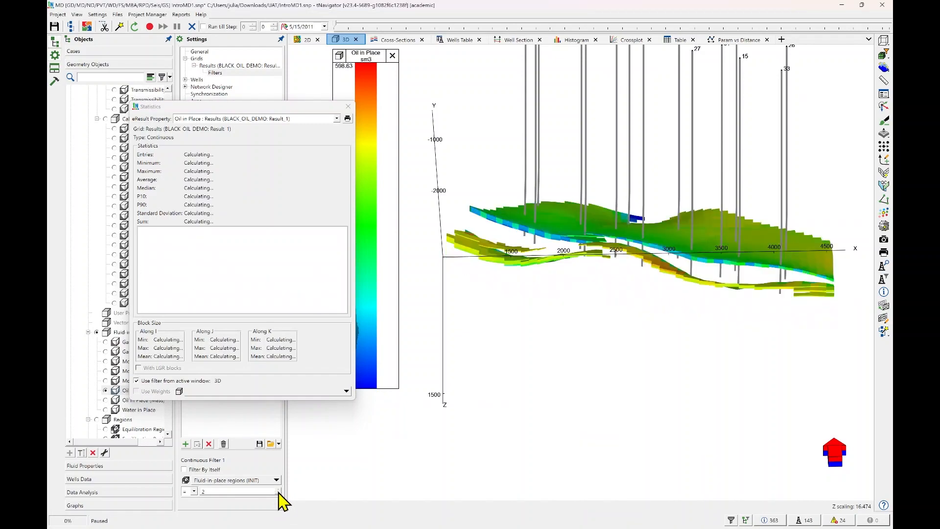
click(277, 494)
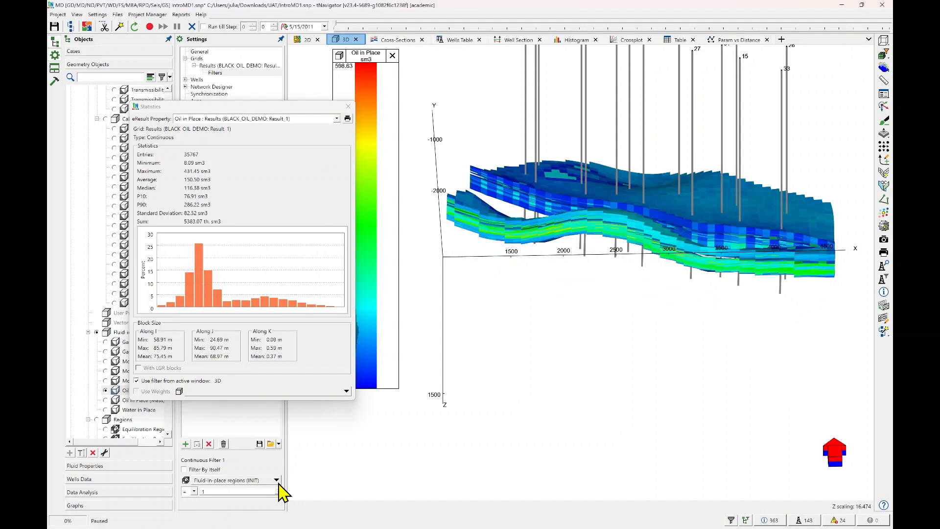
click(277, 489)
click(278, 489)
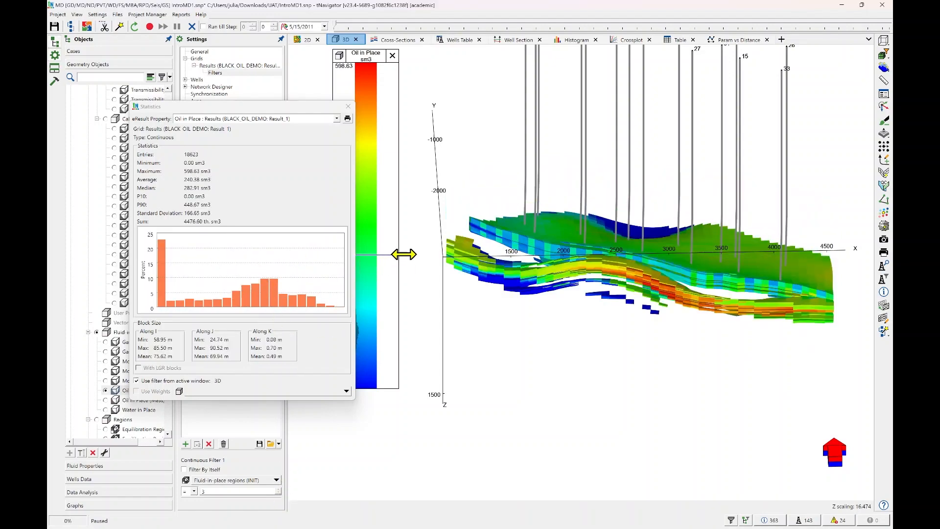
drag(342, 107, 665, 81)
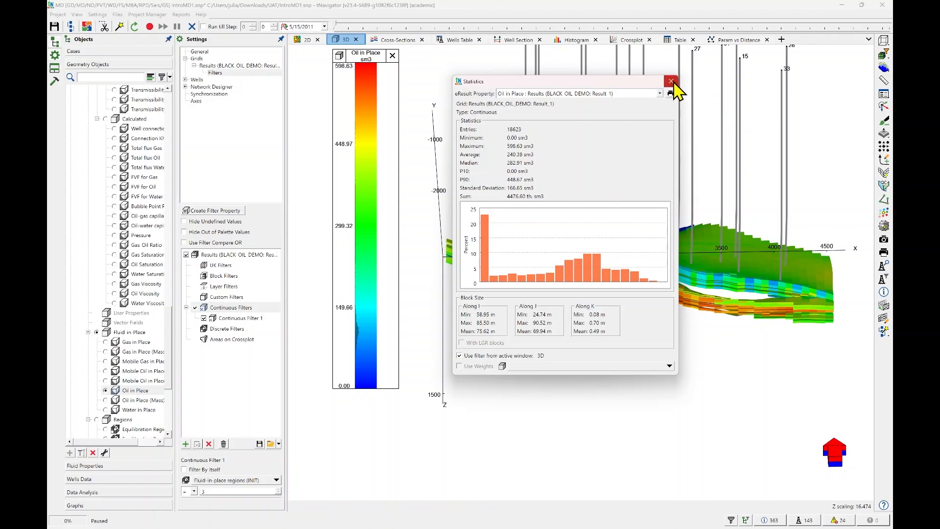
click(670, 82)
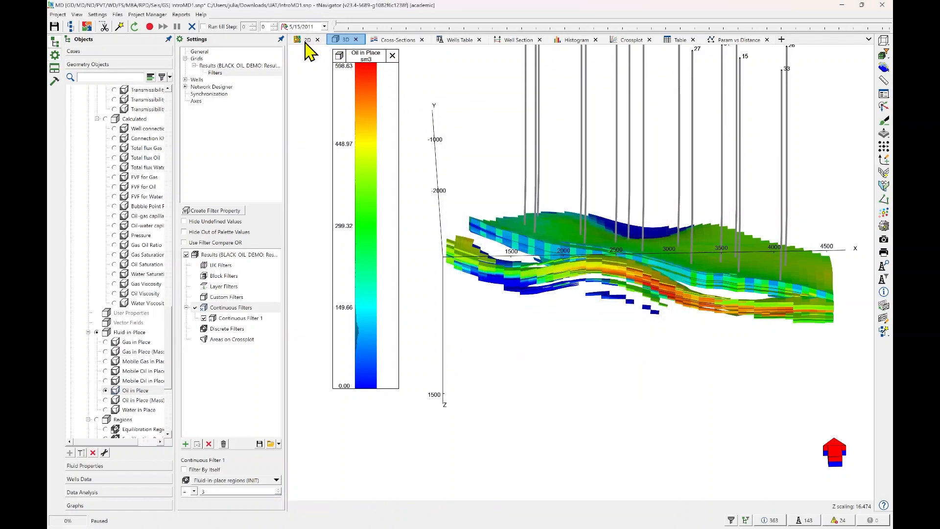
Switch to the 2D map view and display the Oil in Place property in it.
click(308, 49)
scroll(517, 204, down, 3)
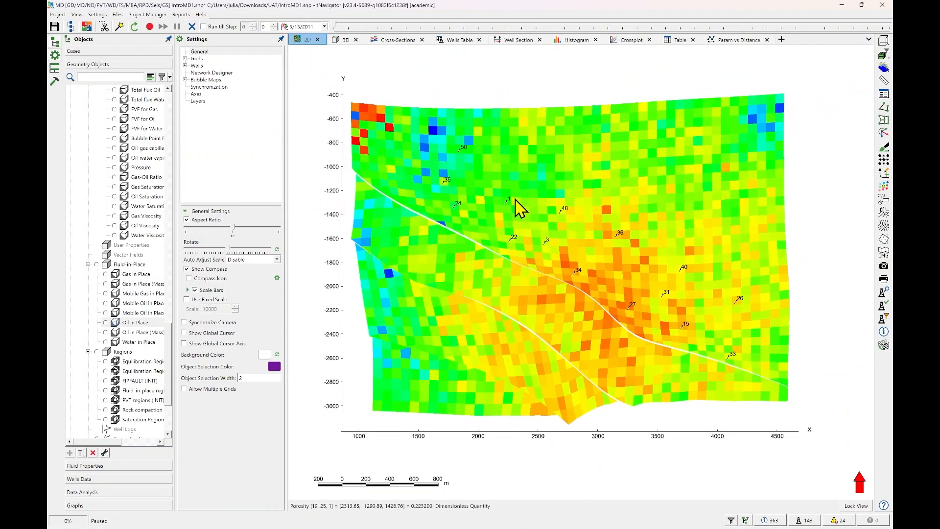
drag(519, 210, 525, 203)
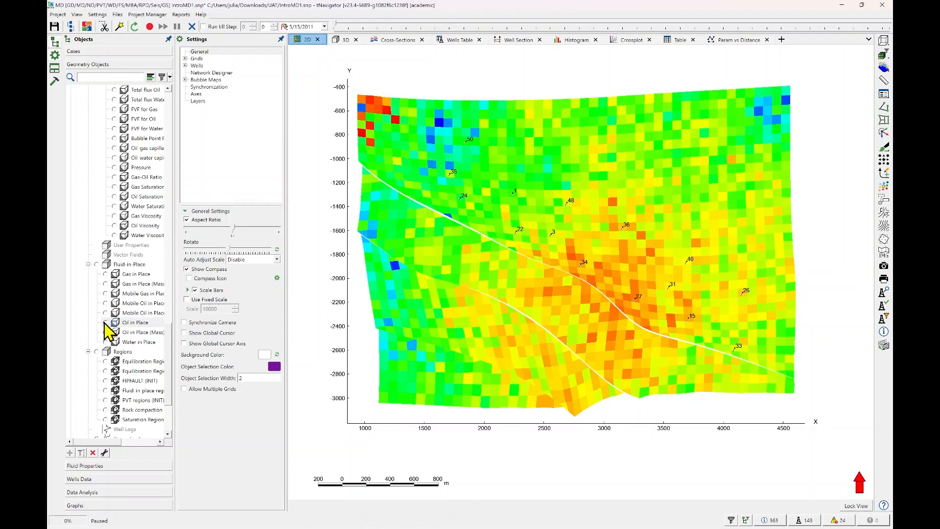
click(105, 322)
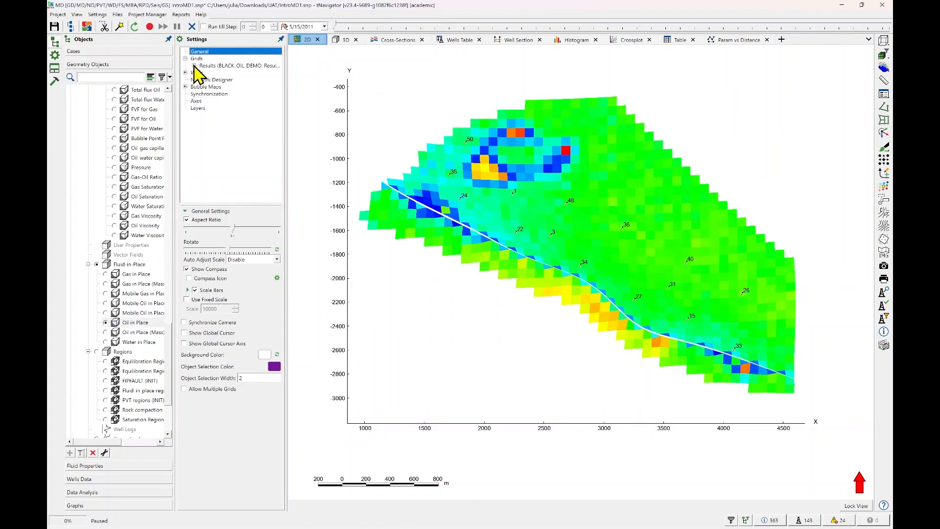
Set the 2D map of the BLACK_OIL_DEMO results grid to show the Sum of Oil in Place instead of Roof.
click(194, 66)
click(215, 67)
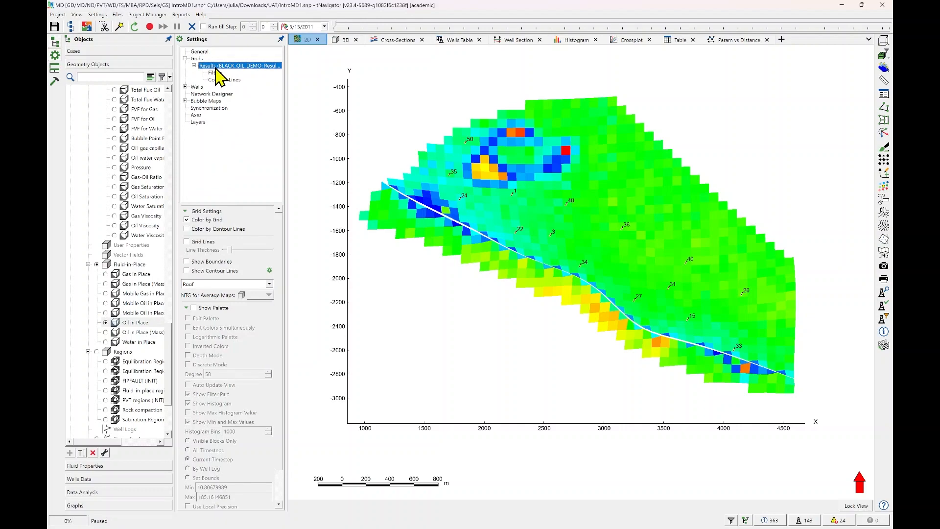
click(269, 285)
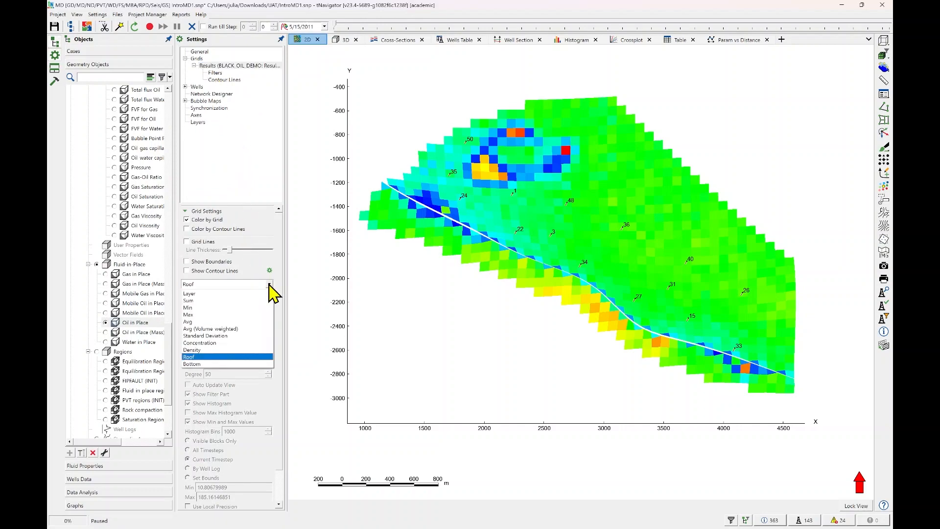
click(272, 294)
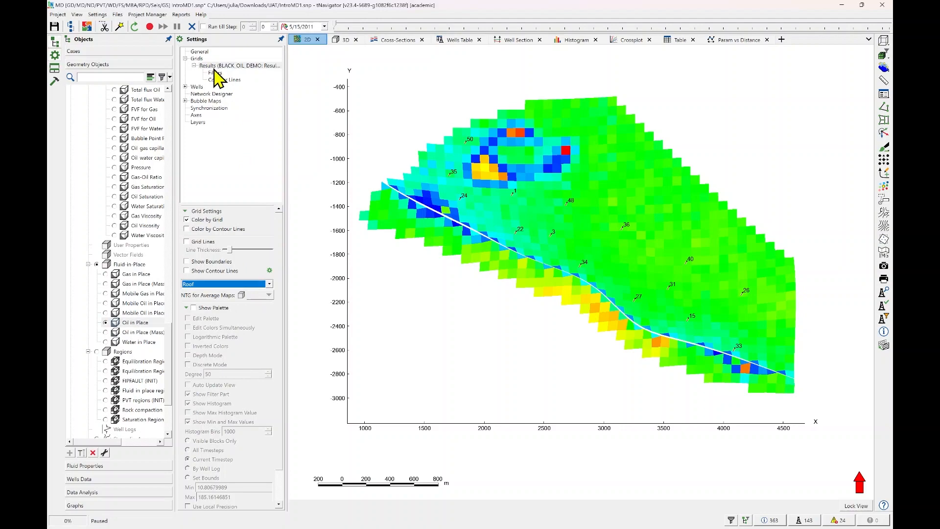
click(265, 285)
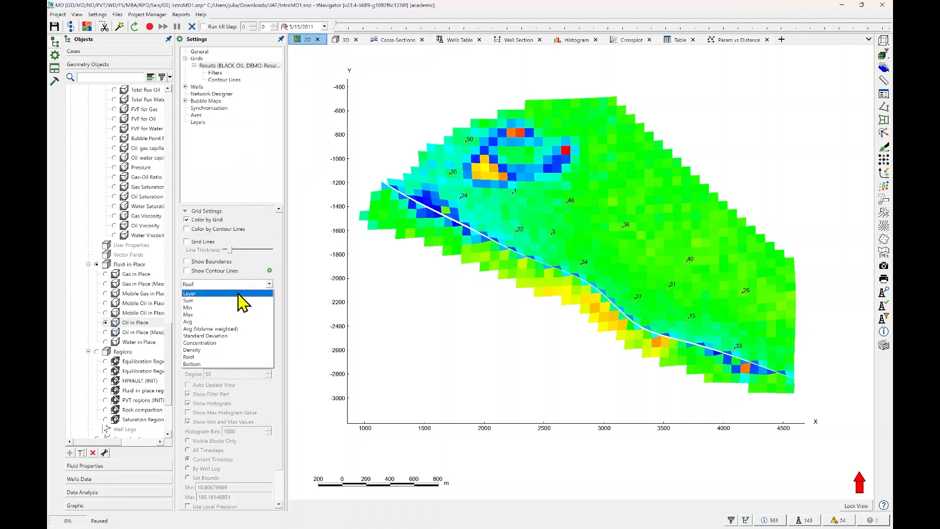
click(222, 301)
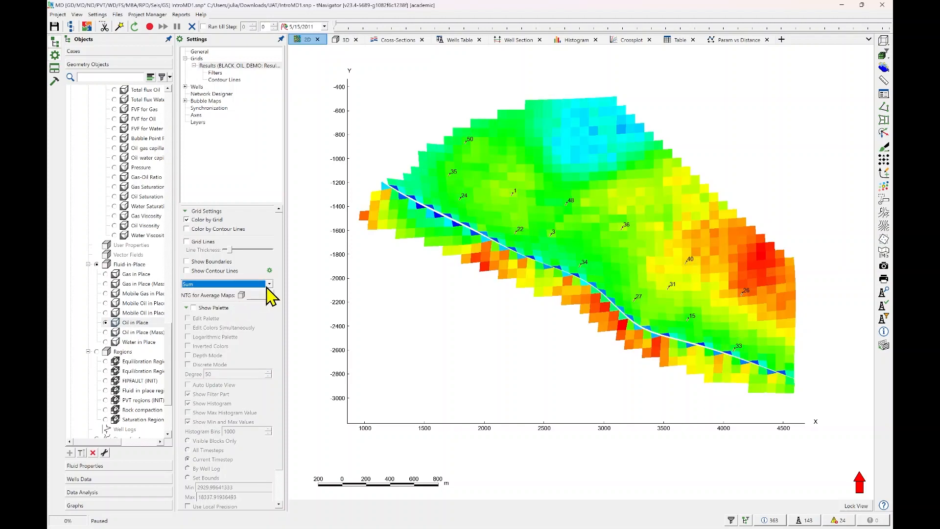
Show the Oil in Place palette on the 2D map, place it in an empty corner and make it taller.
click(194, 308)
drag(384, 58, 821, 62)
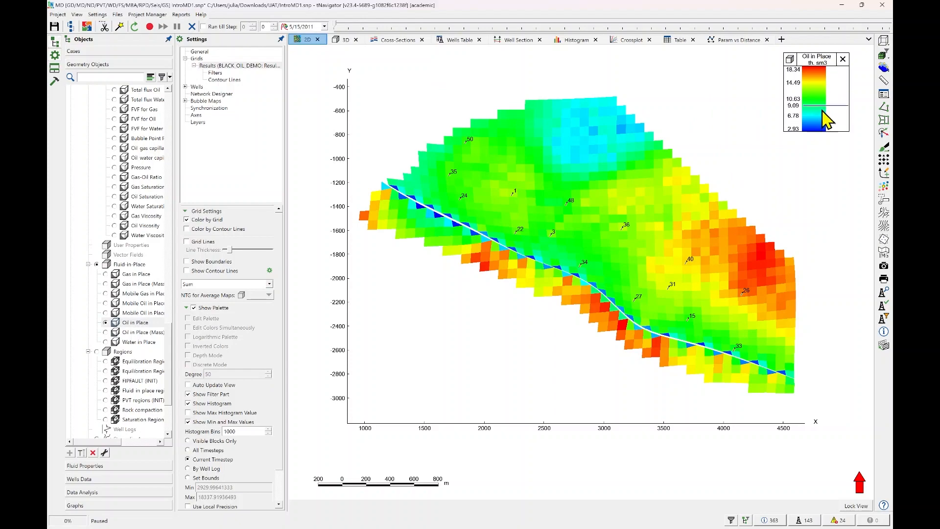
drag(822, 130, 823, 176)
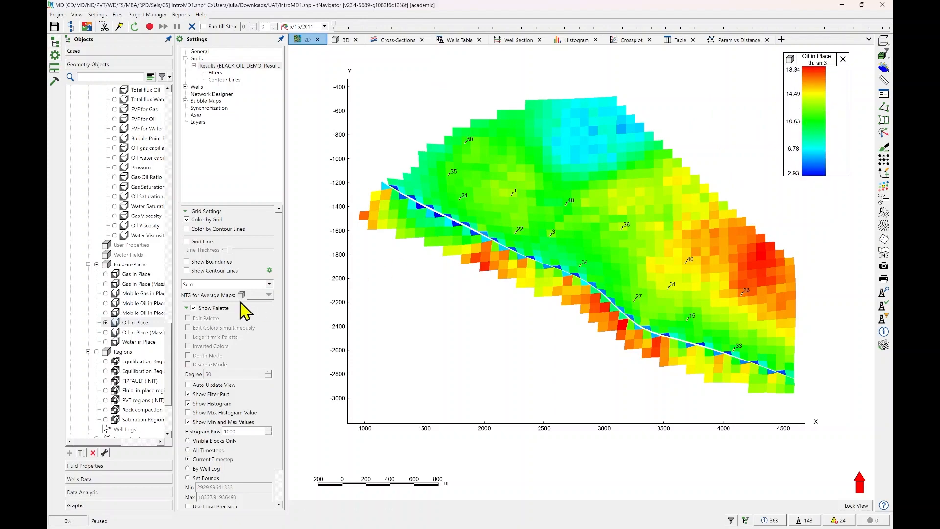
Preview the Oil in Place map as Min, Max, Avg and Standard Deviation.
click(268, 284)
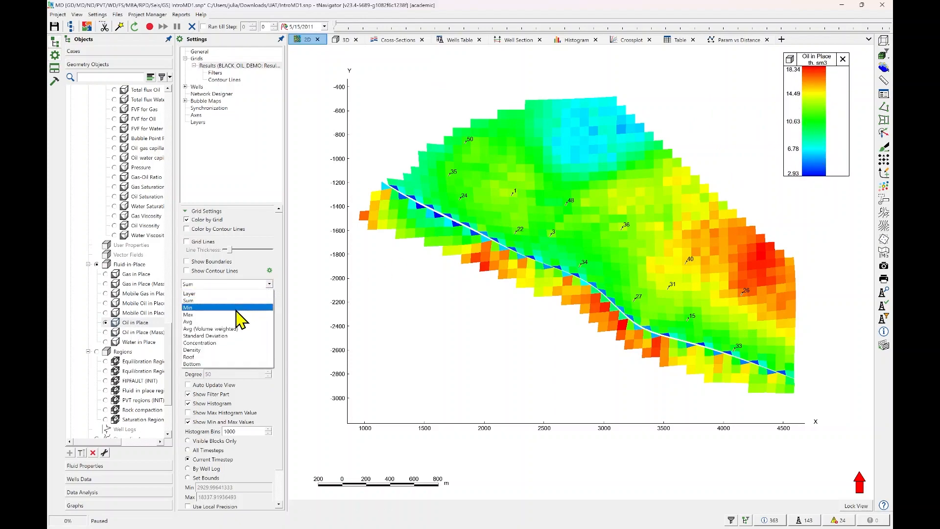
click(240, 318)
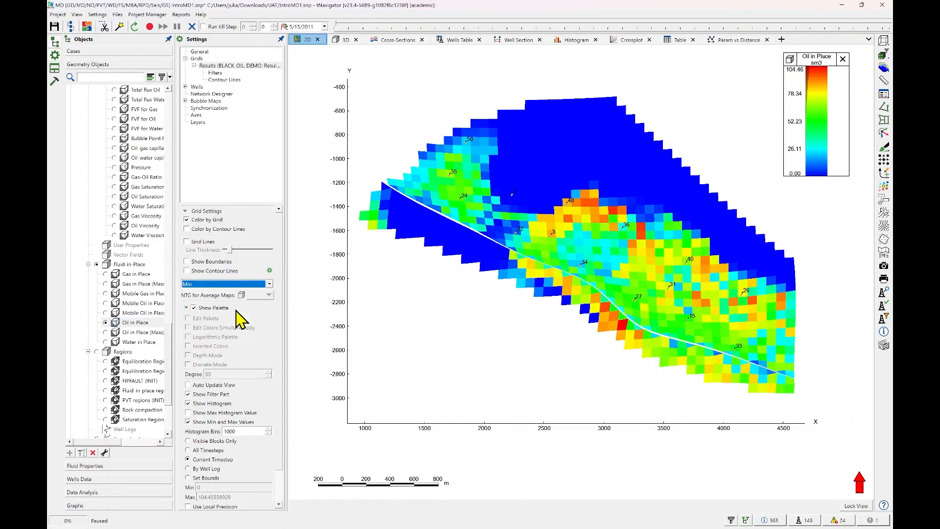
click(269, 284)
click(240, 318)
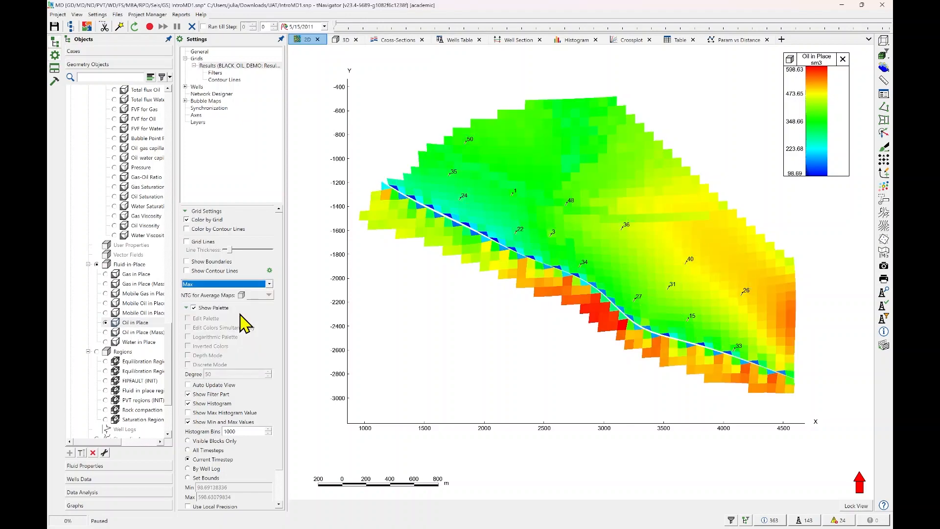
click(270, 285)
click(237, 323)
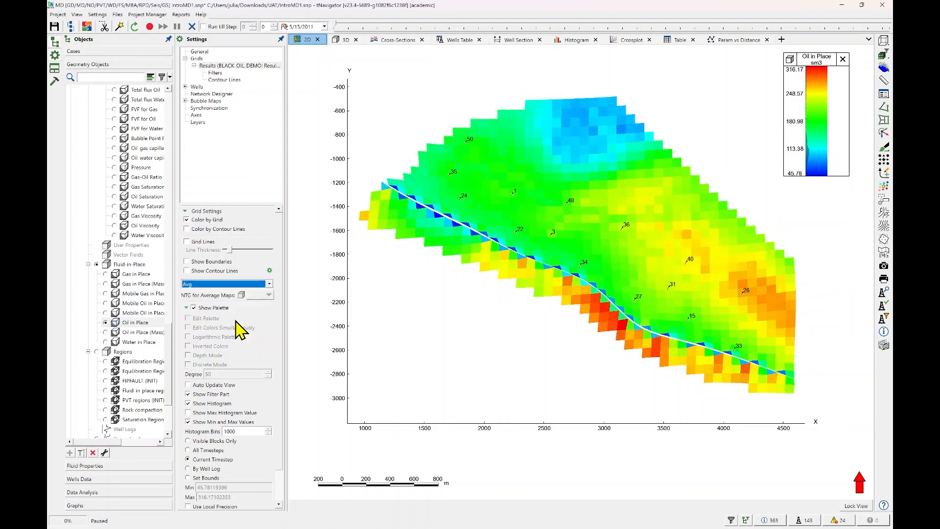
click(269, 285)
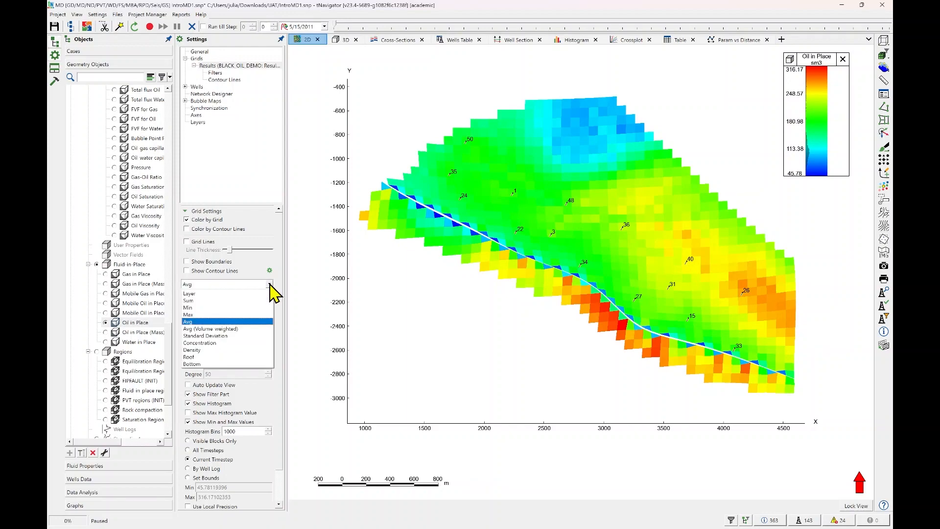
click(237, 328)
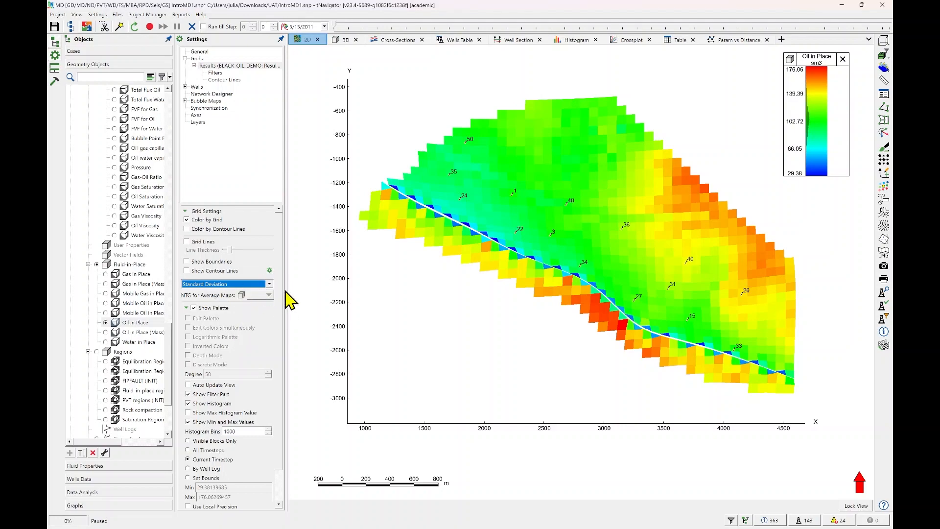
Switch the 2D Oil in Place map to Layer display and browse the first few layers.
click(269, 284)
click(257, 292)
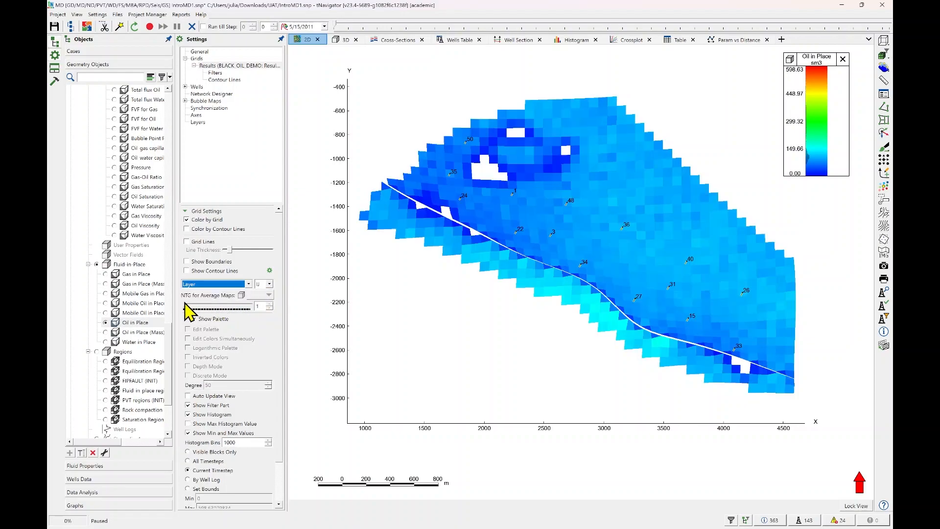
click(185, 304)
mouse_move(185, 303)
mouse_down()
mouse_move(234, 311)
mouse_move(186, 311)
mouse_up()
click(269, 303)
click(269, 303)
click(270, 303)
click(270, 304)
click(269, 303)
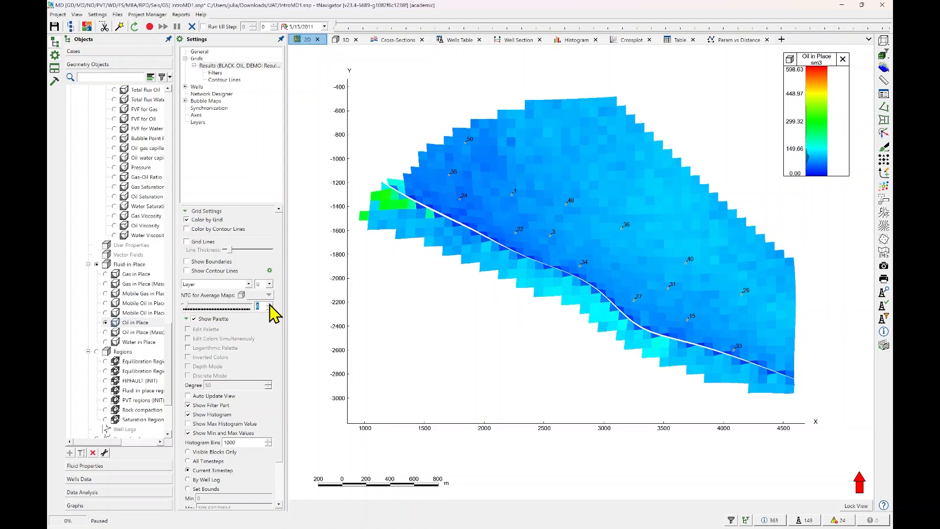
click(270, 304)
Keep IJ as the slice plane and step through the deeper Oil in Place layers one after another.
click(270, 284)
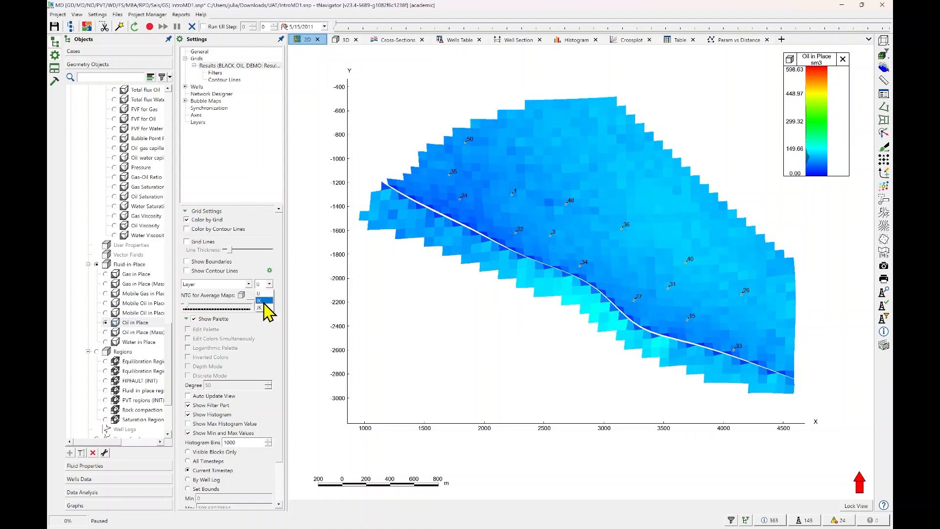
click(265, 294)
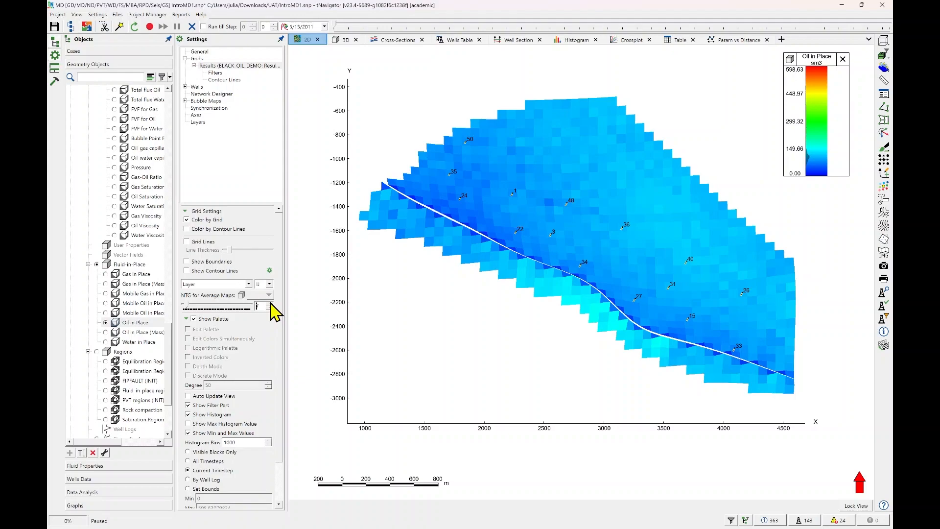
click(269, 304)
click(269, 304)
click(270, 304)
click(269, 303)
click(269, 304)
click(270, 304)
click(269, 304)
click(270, 304)
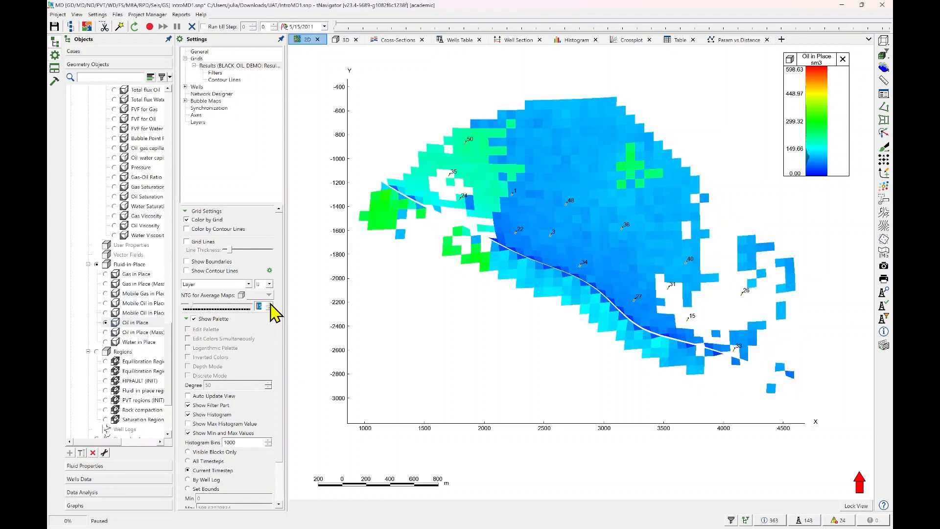
click(270, 303)
click(269, 304)
click(270, 303)
click(270, 304)
click(270, 304)
click(270, 303)
click(269, 304)
click(270, 304)
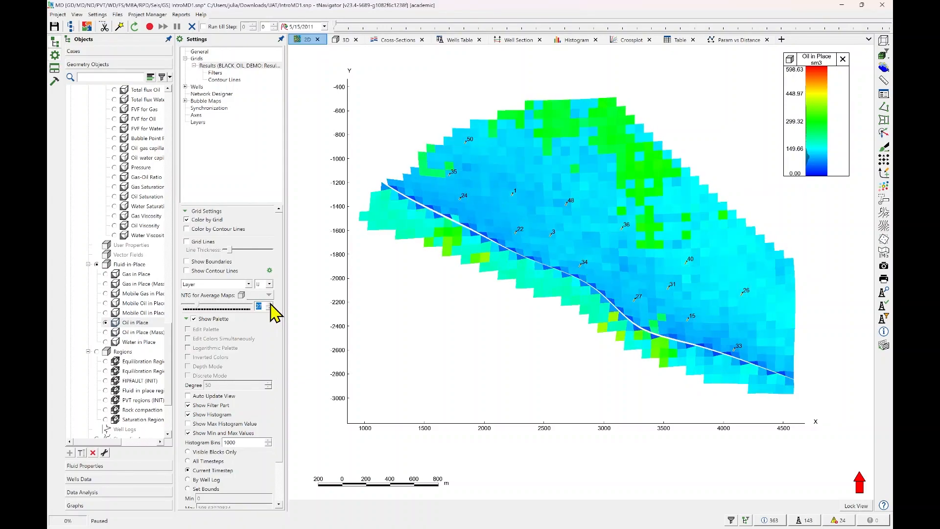
click(270, 303)
click(269, 304)
click(269, 304)
click(270, 303)
click(270, 303)
click(270, 303)
click(270, 304)
click(270, 303)
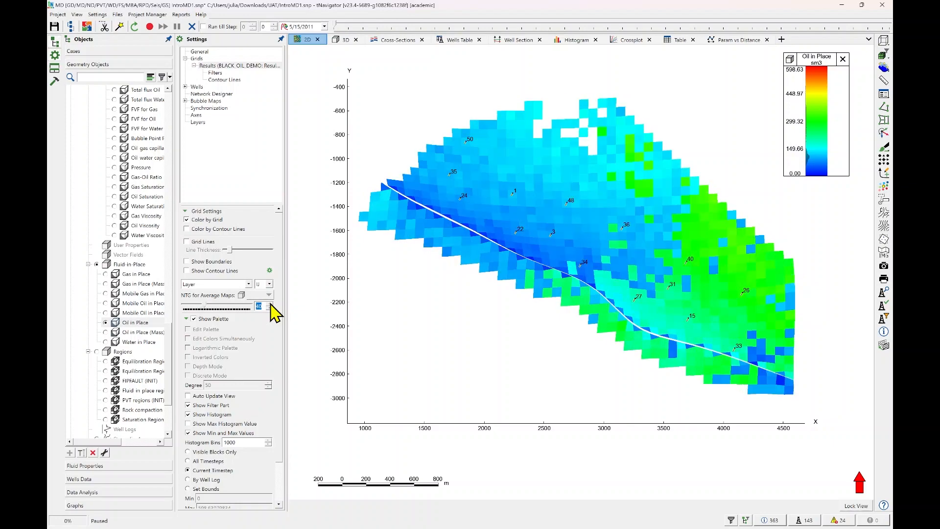
click(270, 303)
click(269, 304)
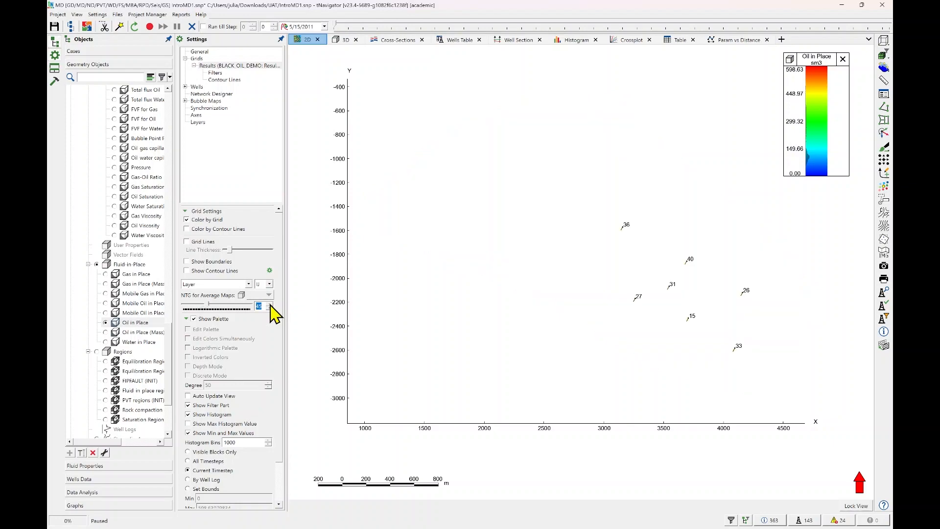
View layer 83 of Oil in Place and set the 2D map back to Sum.
drag(210, 306, 229, 308)
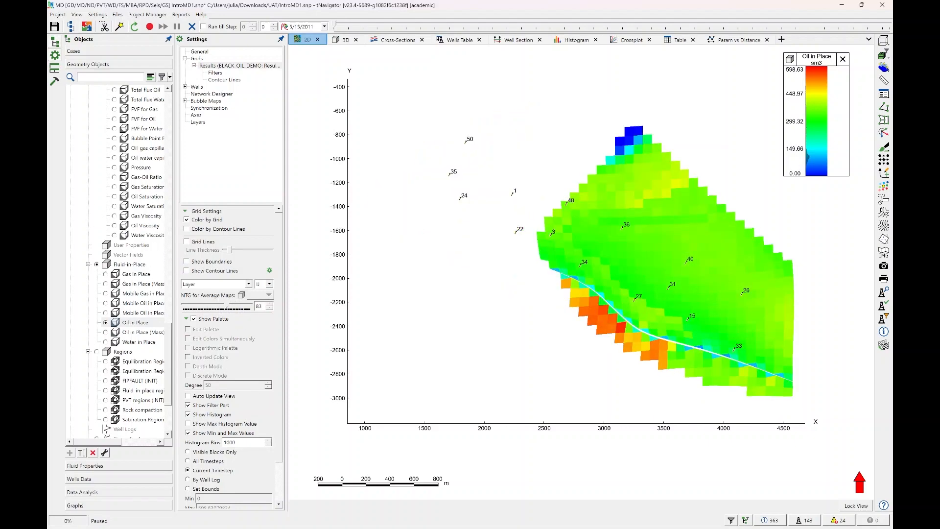
click(246, 285)
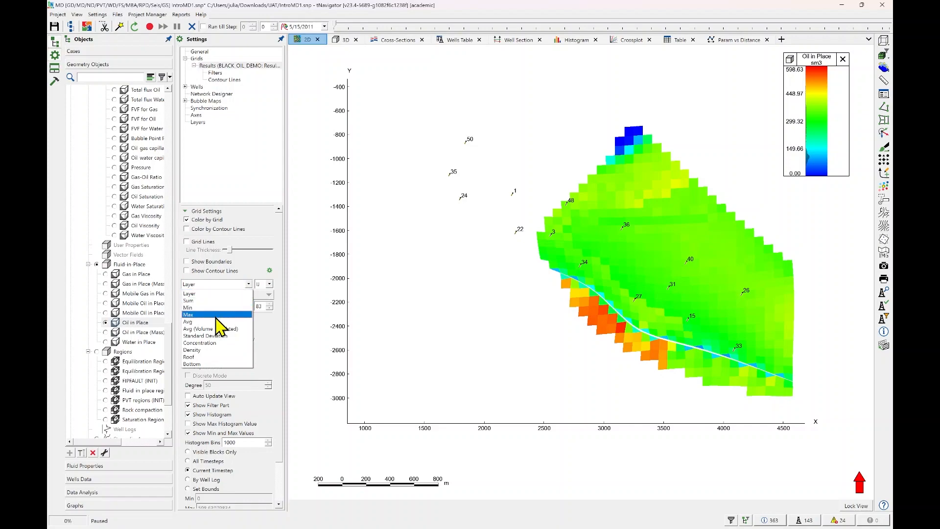
click(206, 301)
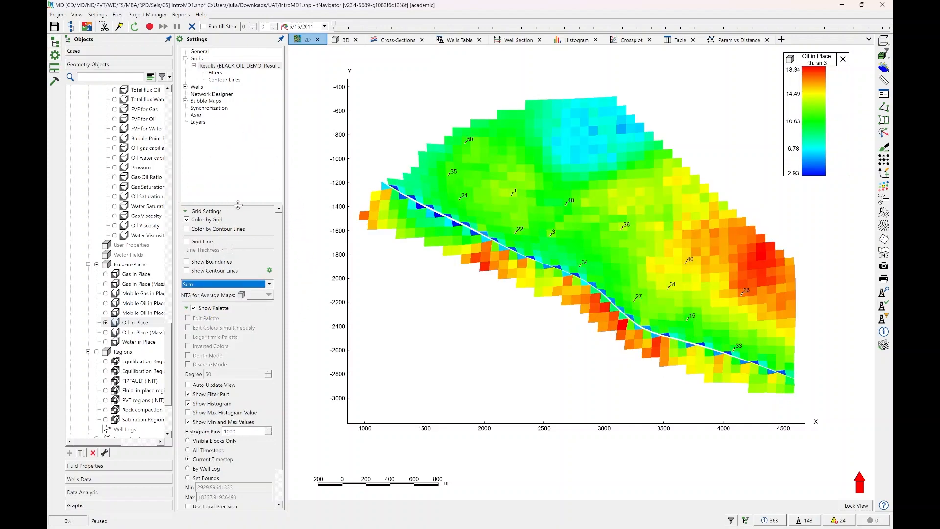
Show contour lines on the 2D Oil in Place map, color it by contour lines, and turn on boundaries.
click(234, 67)
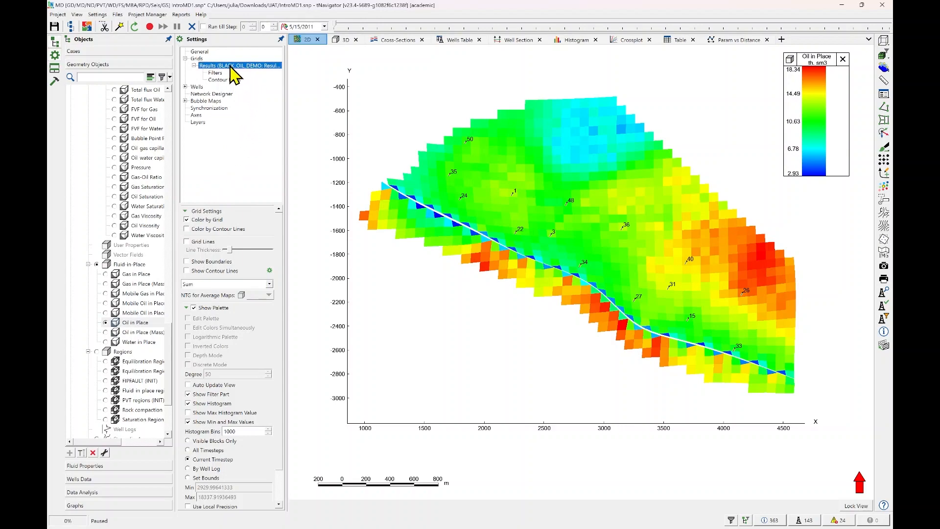
click(232, 81)
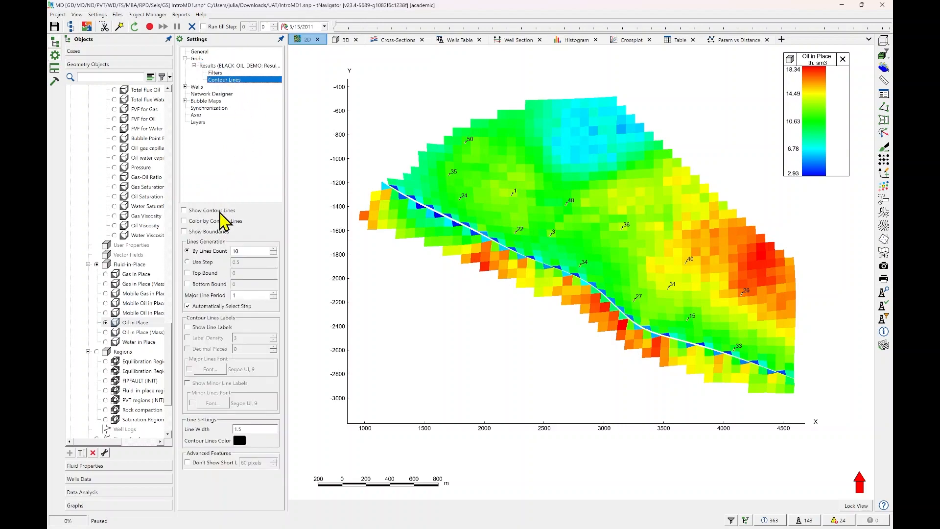
click(184, 211)
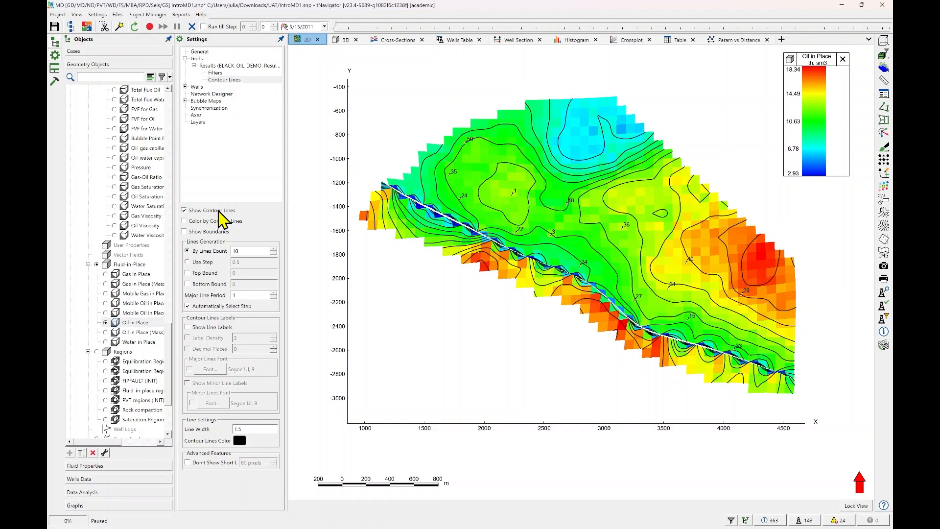
click(184, 221)
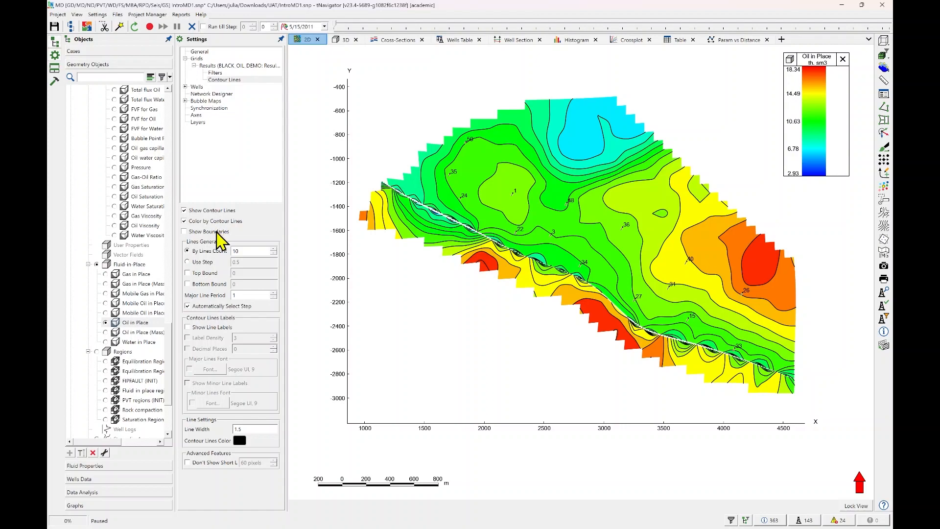
click(216, 232)
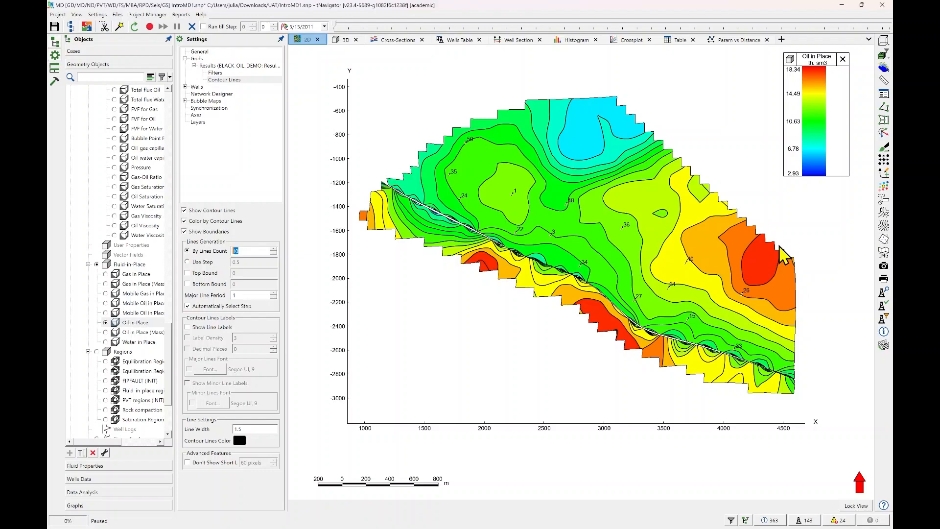
scroll(591, 317, up, 2)
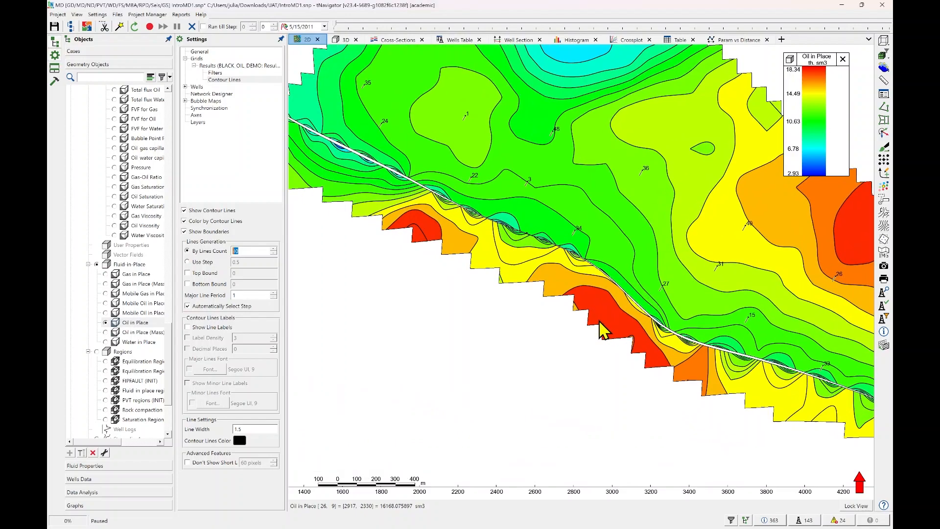
drag(855, 213, 709, 235)
scroll(712, 255, up, 2)
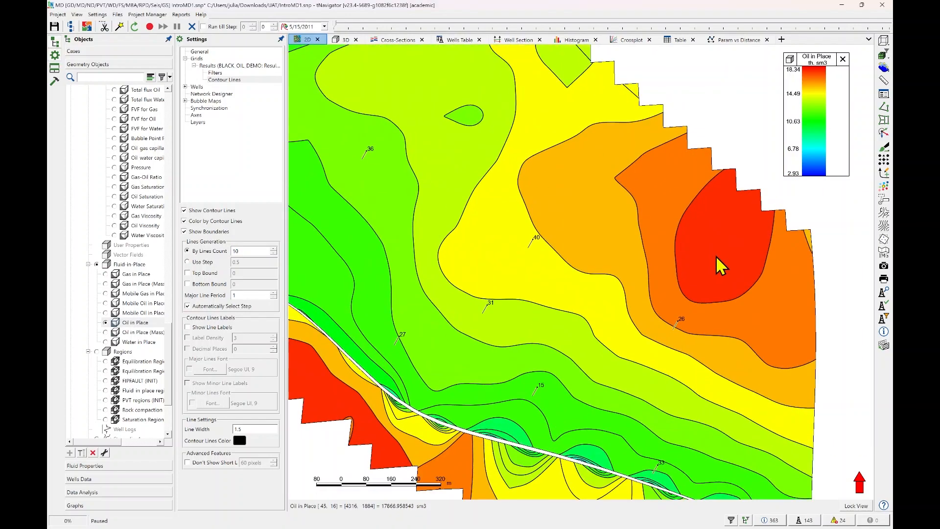
scroll(717, 265, down, 3)
scroll(724, 248, down, 1)
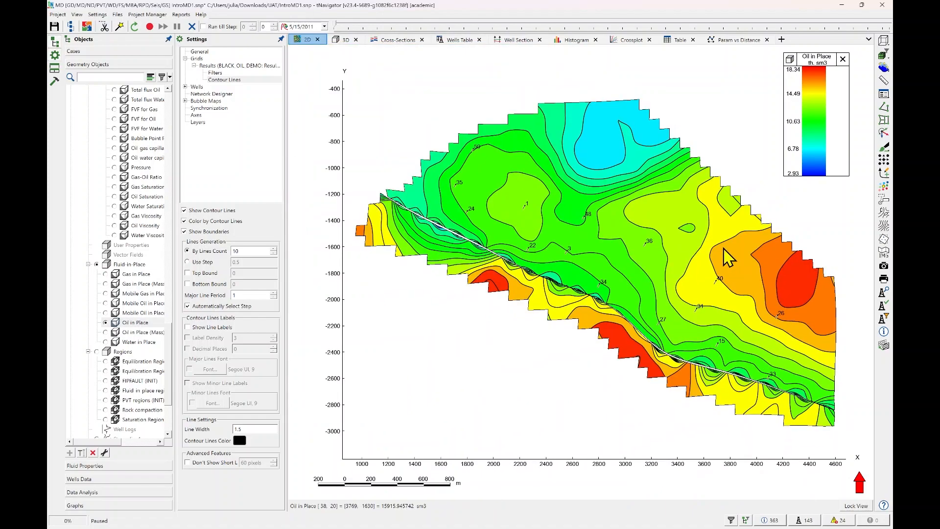
In the 3D view, disable Continuous Filter 1 and display the results grid's initial Permeability in X direction.
click(345, 40)
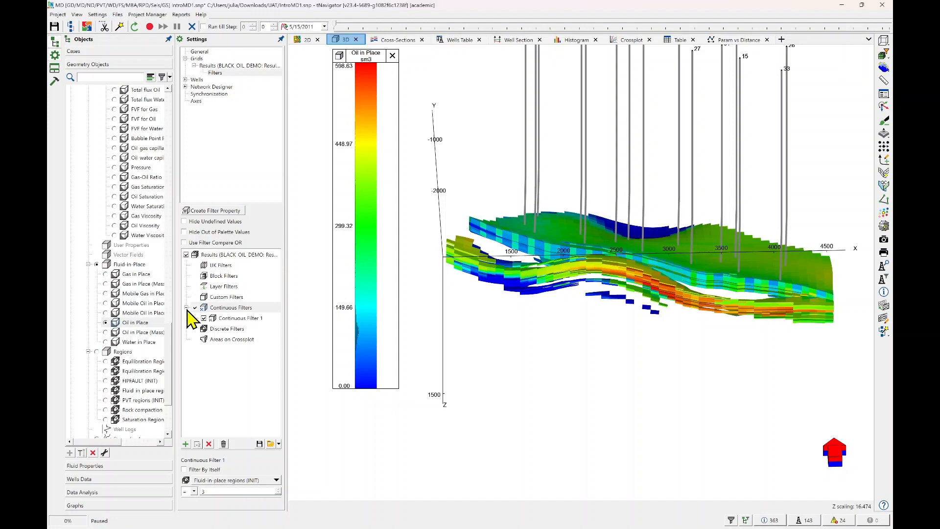
click(203, 318)
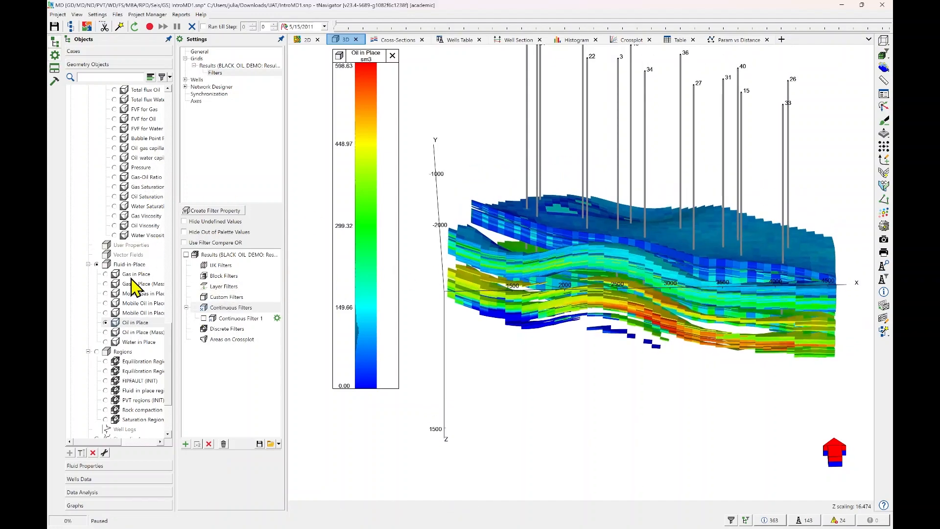
scroll(133, 288, up, 4)
scroll(135, 288, up, 5)
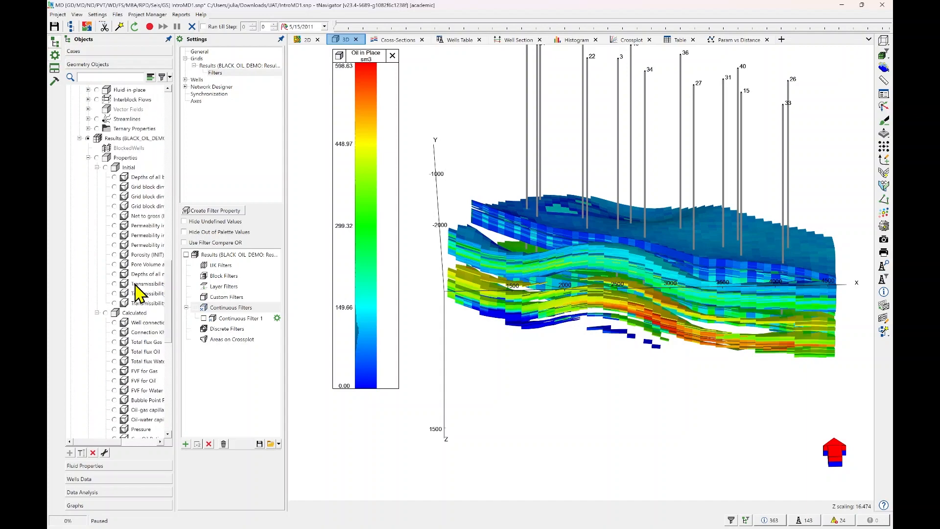
click(114, 226)
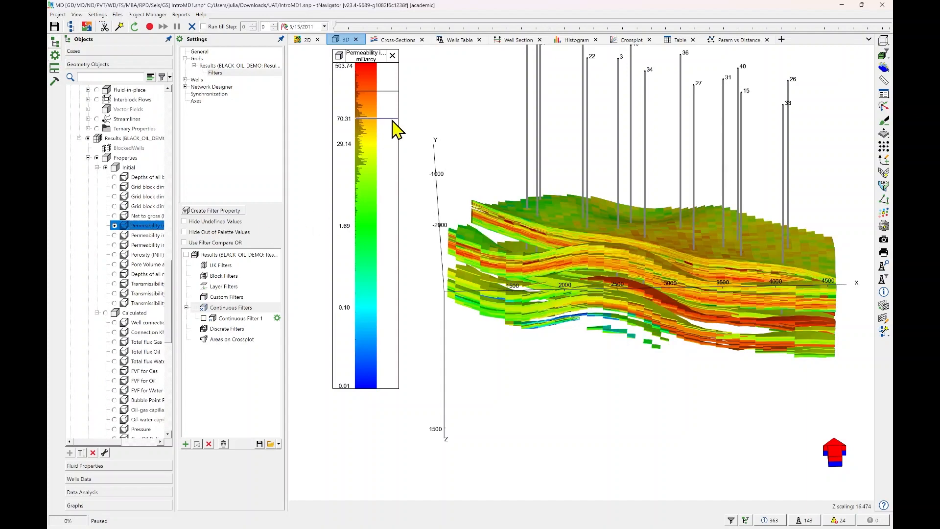
drag(368, 69, 371, 66)
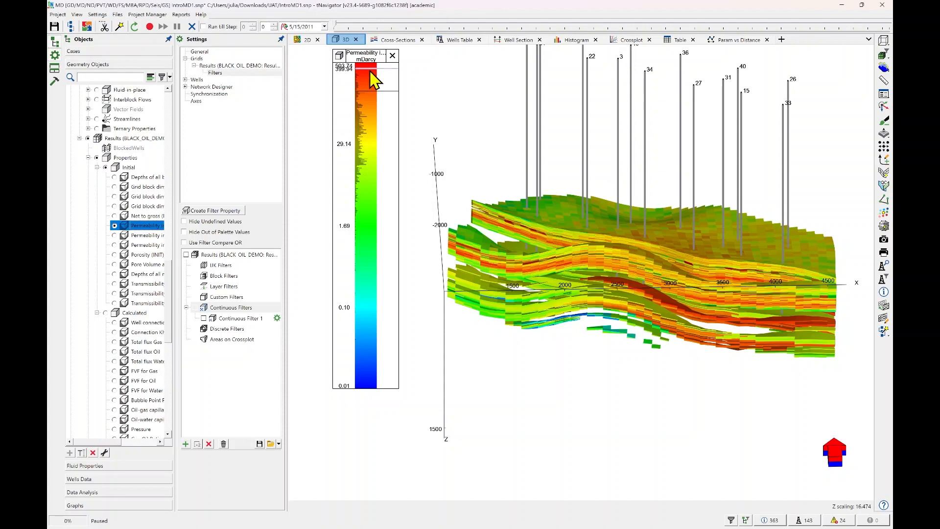
Create a new IJK filter for the results grid and deselect all of its I, J and K slices.
click(221, 72)
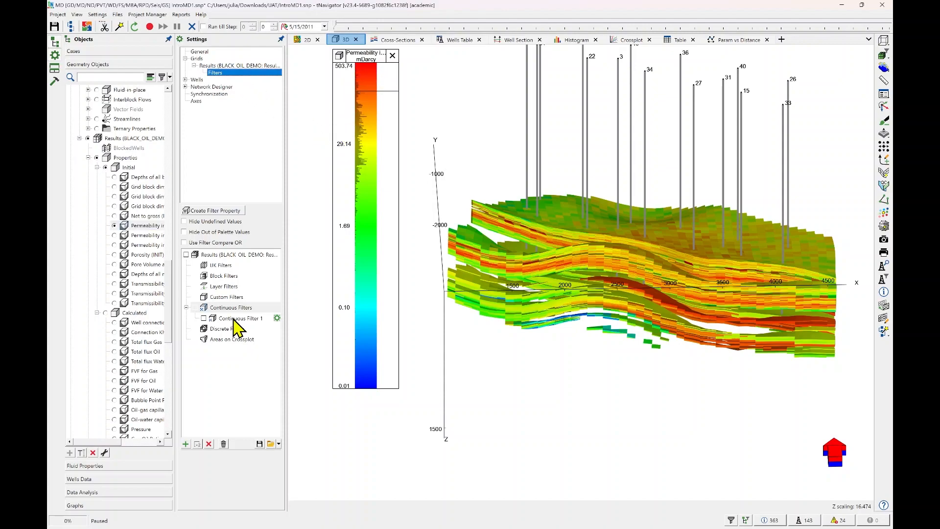
click(222, 265)
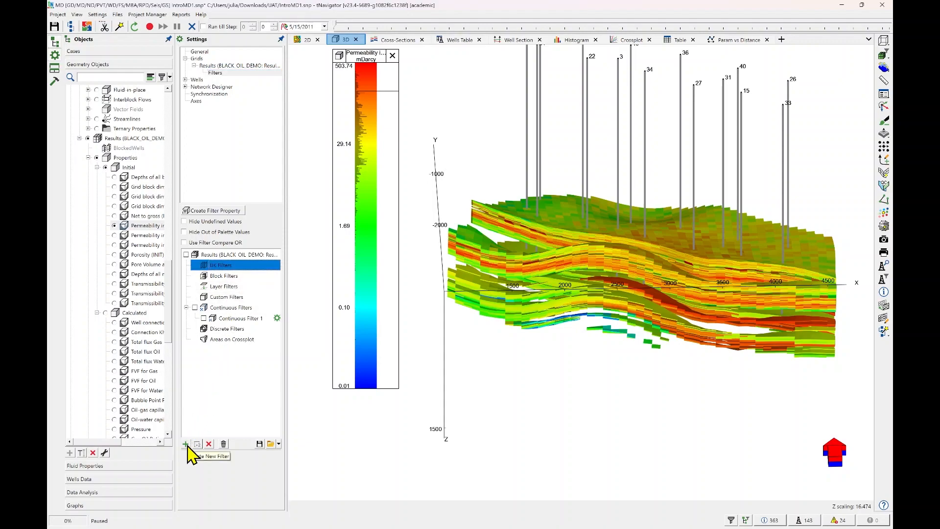
click(186, 444)
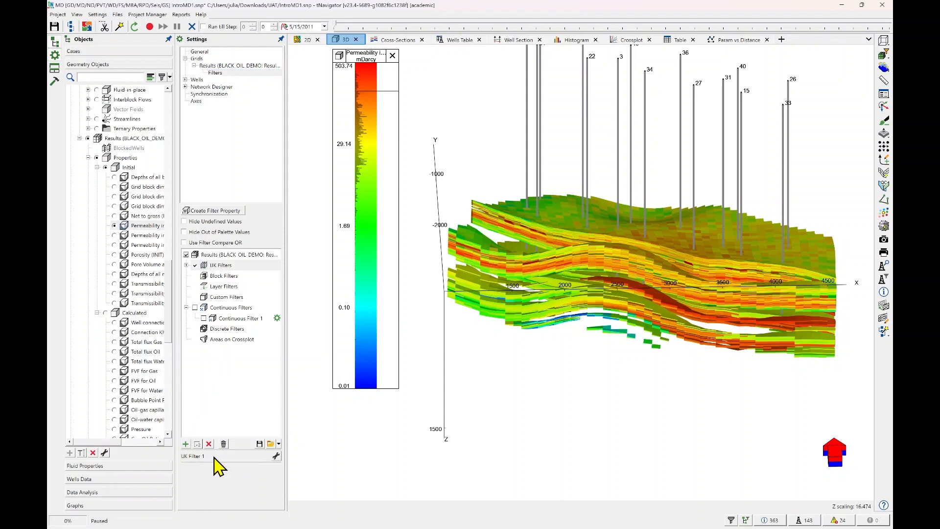
click(276, 457)
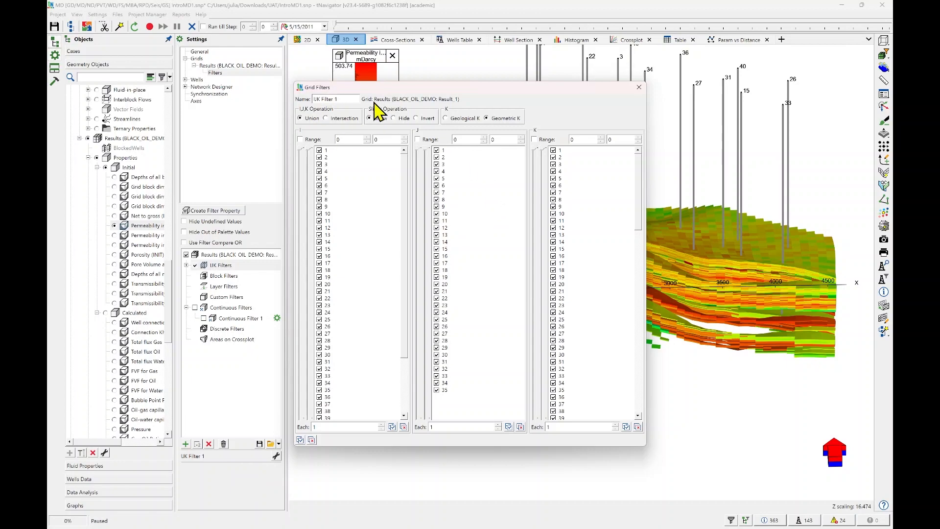
click(312, 440)
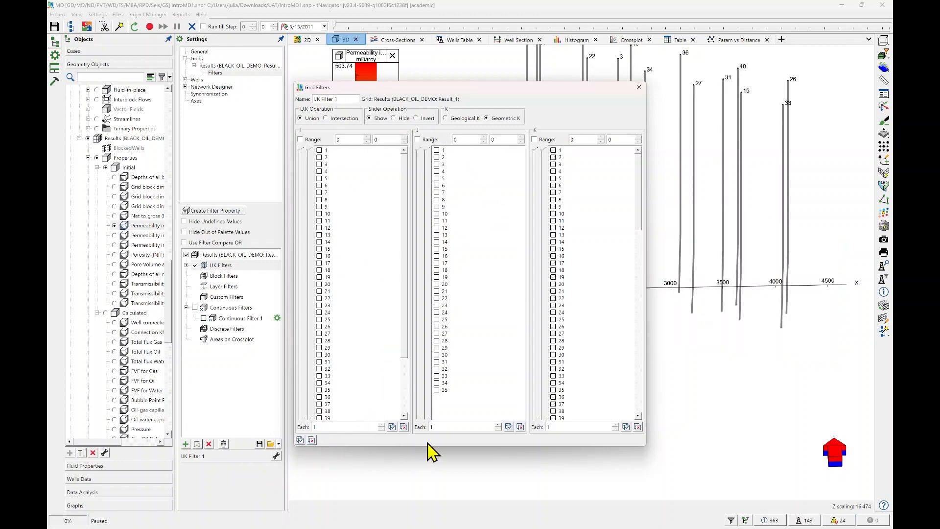
Show only I slice 12, J slice 10 and K slice 16 in the IJK filter and inspect them in 3D.
click(319, 228)
click(436, 215)
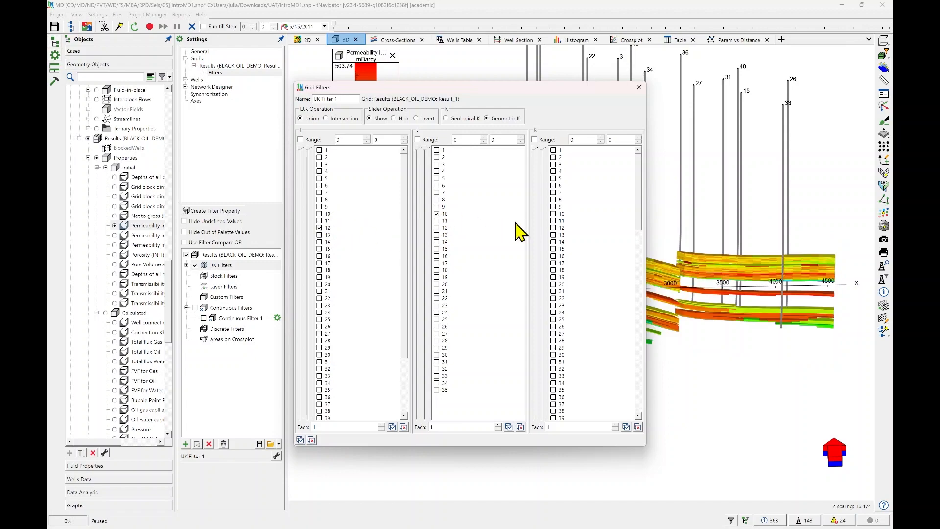
click(554, 256)
drag(562, 95, 375, 111)
drag(666, 294, 656, 262)
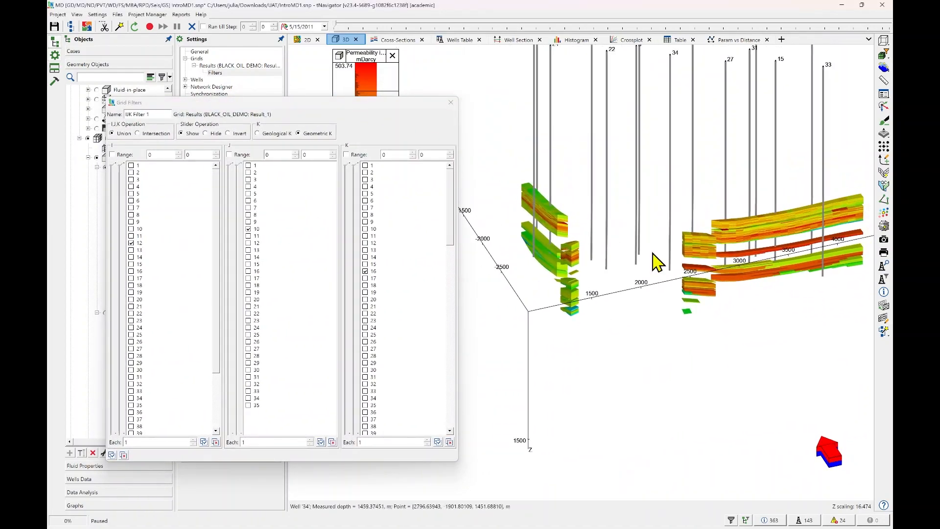
Add I slices 5 and 9, J slice 5 and K slice 6 to the IJK filter.
click(131, 194)
click(131, 222)
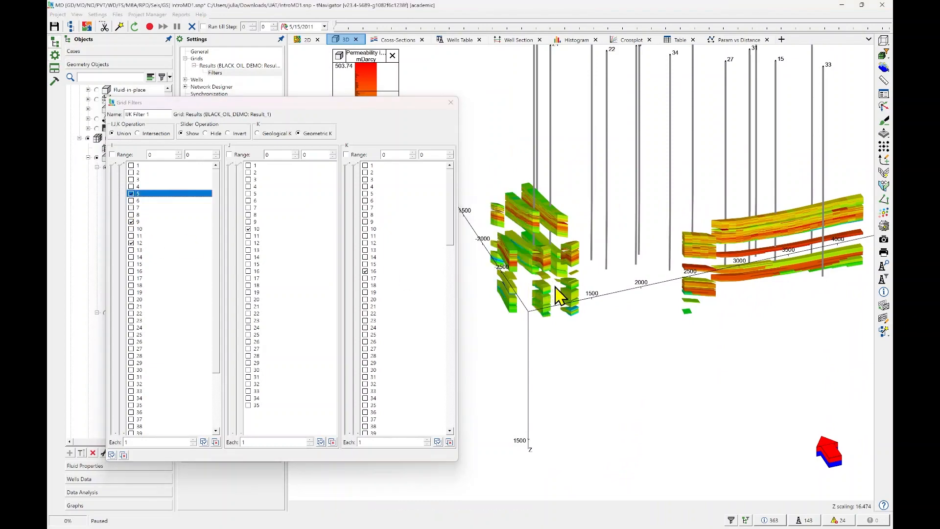
drag(556, 287, 562, 318)
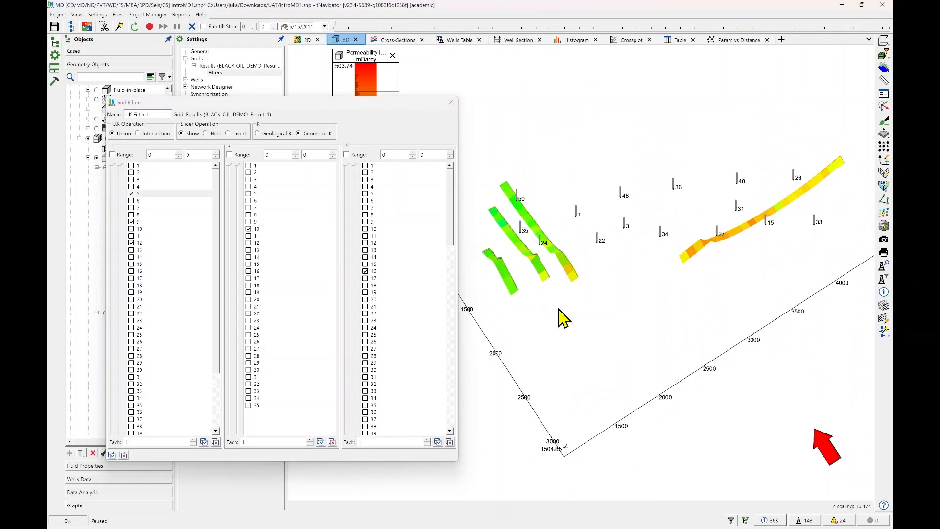
click(249, 194)
click(365, 187)
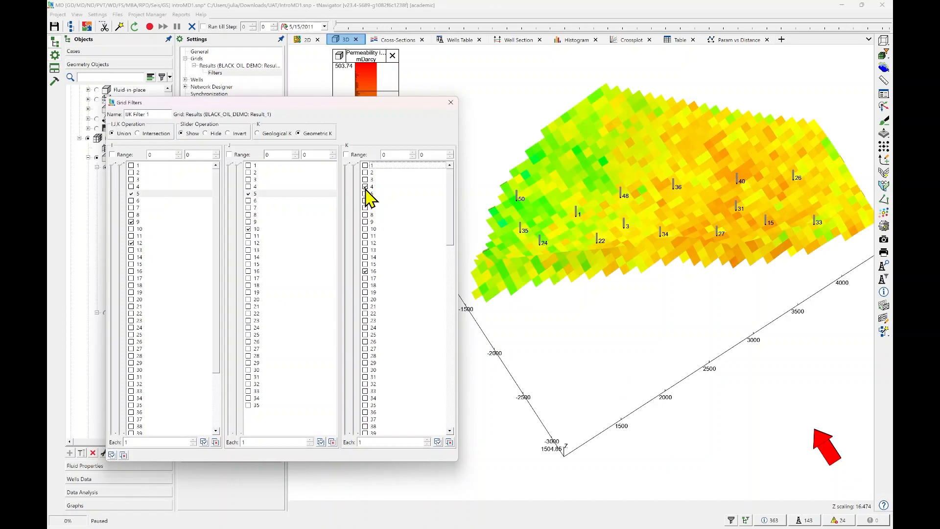
click(365, 188)
click(364, 195)
click(365, 196)
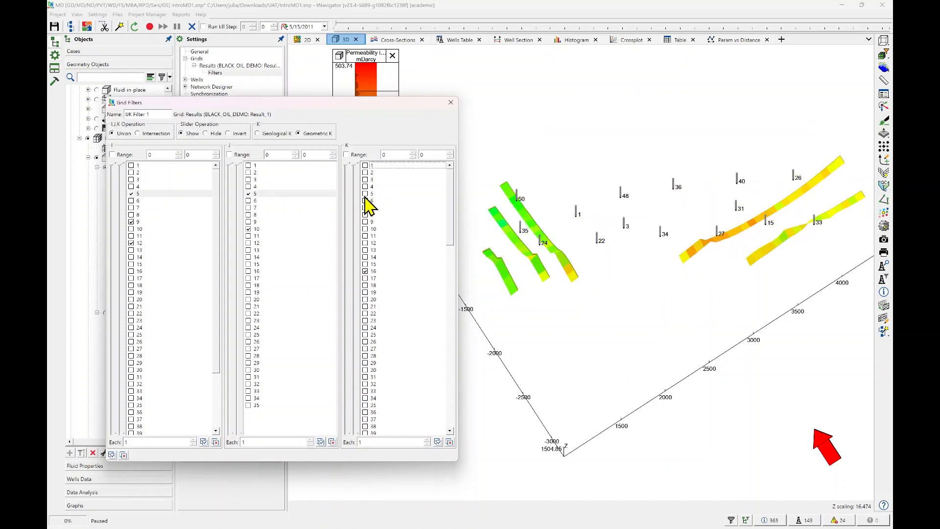
click(364, 201)
drag(699, 248, 715, 210)
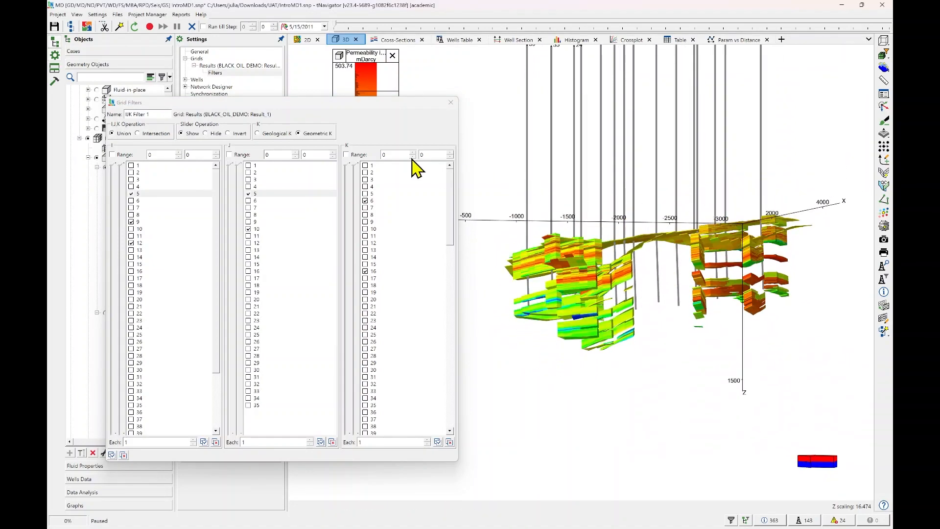
Enable the K range in the IJK filter, spanning layers 20 to 37, and close the filter settings.
click(347, 155)
drag(353, 165, 346, 245)
drag(602, 274, 597, 250)
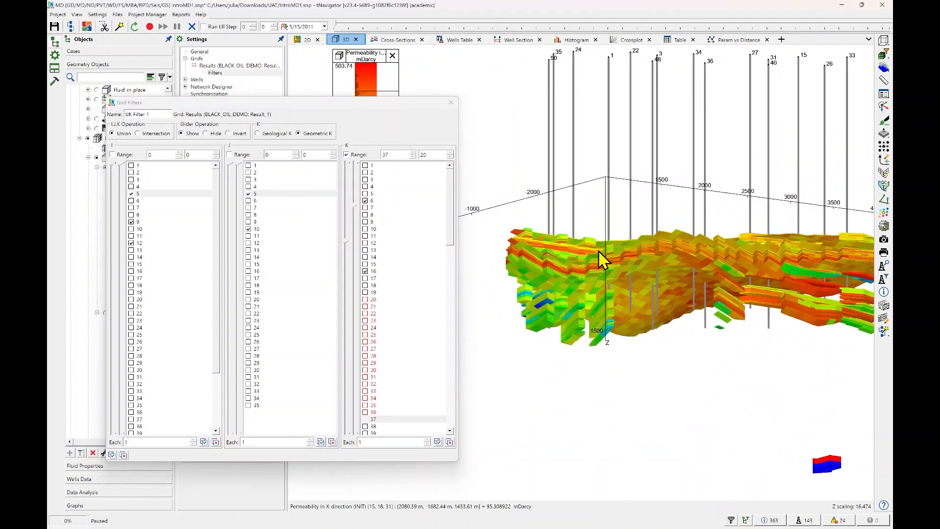
click(450, 102)
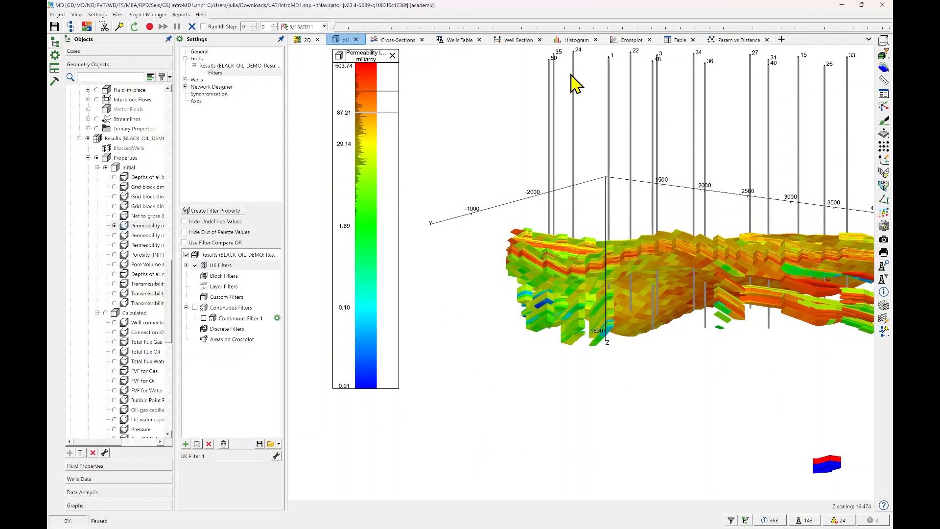
Review the statistics of the Porosity property in the histogram view, from entries through to sum.
click(575, 40)
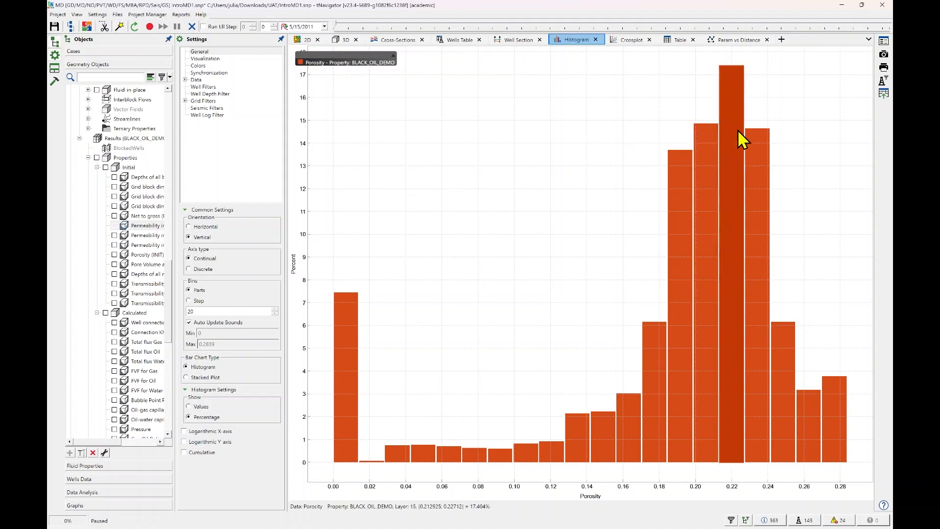
click(884, 43)
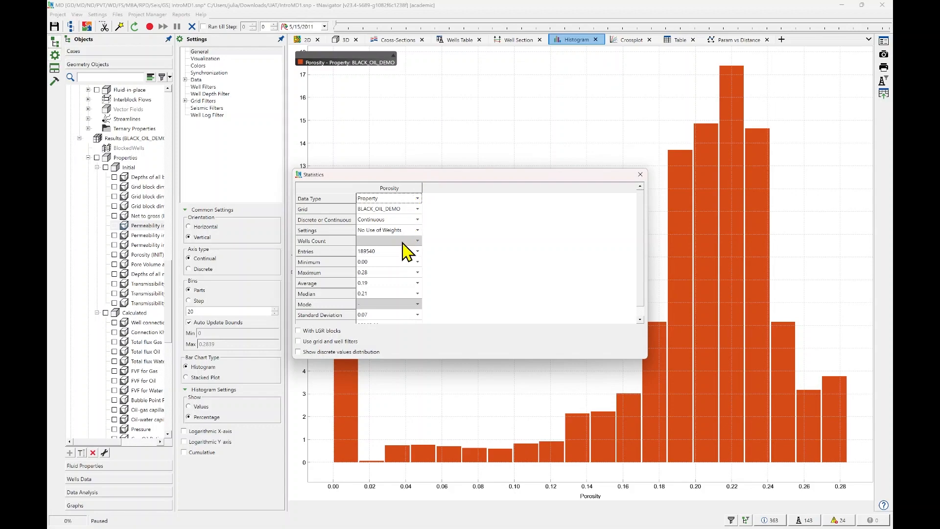
scroll(392, 293, down, 1)
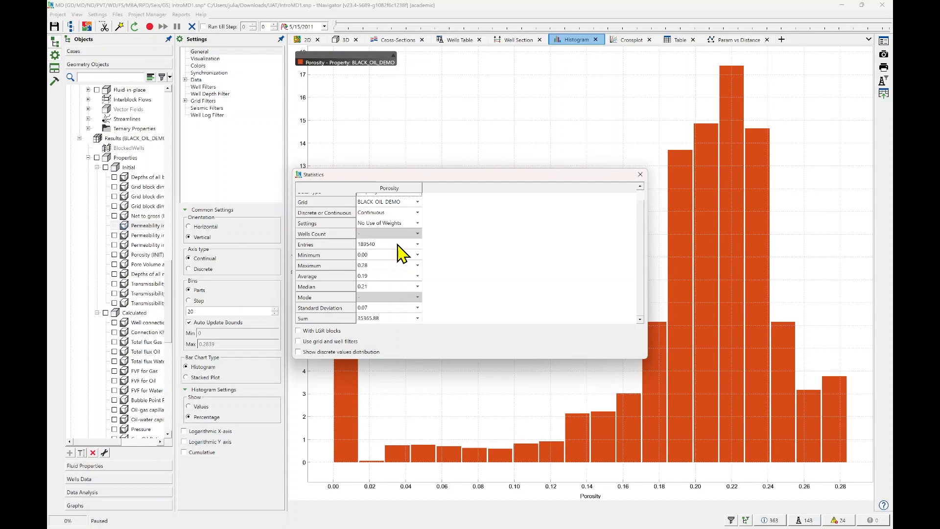
scroll(376, 278, up, 1)
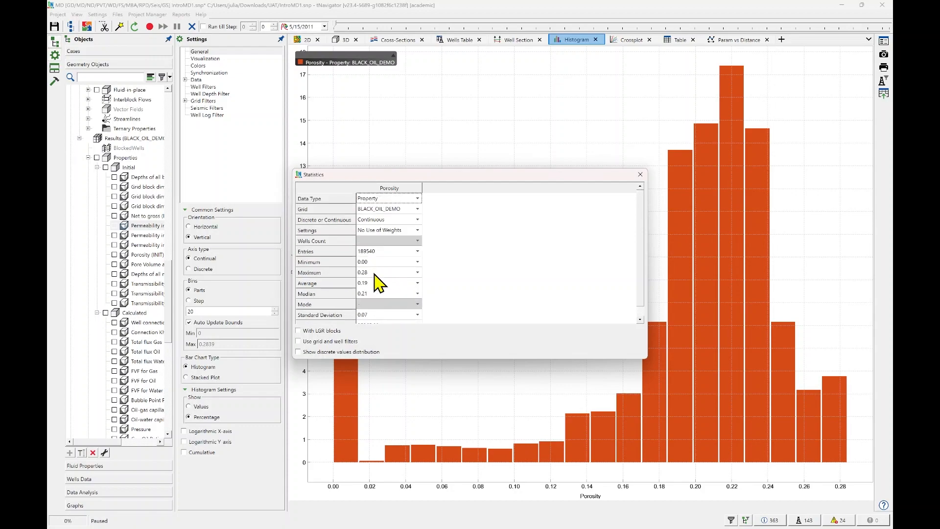
scroll(374, 273, down, 1)
scroll(374, 273, up, 1)
click(645, 175)
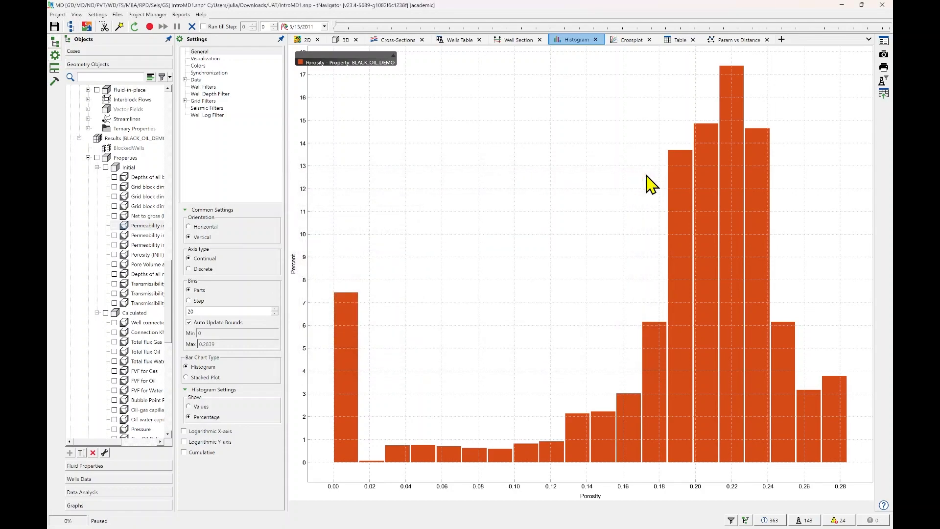
Show bar labels on the Porosity histogram.
click(204, 60)
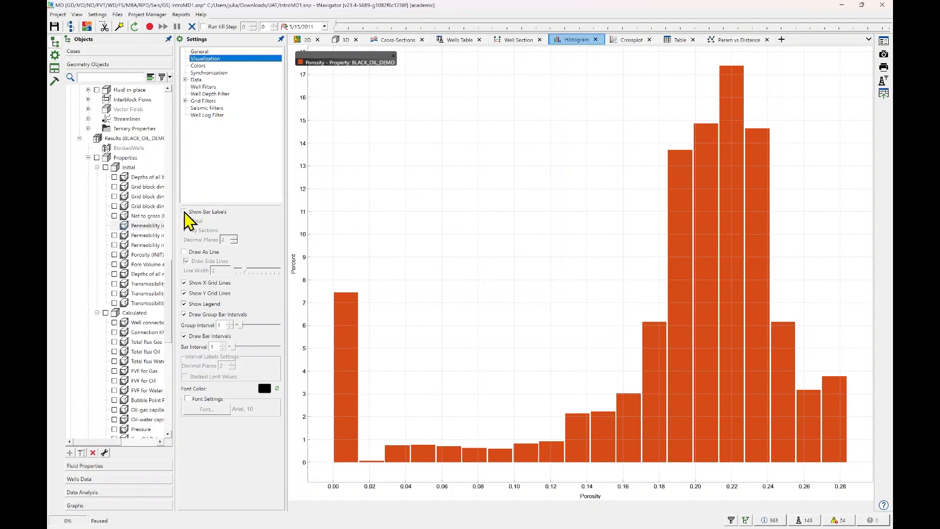
click(184, 212)
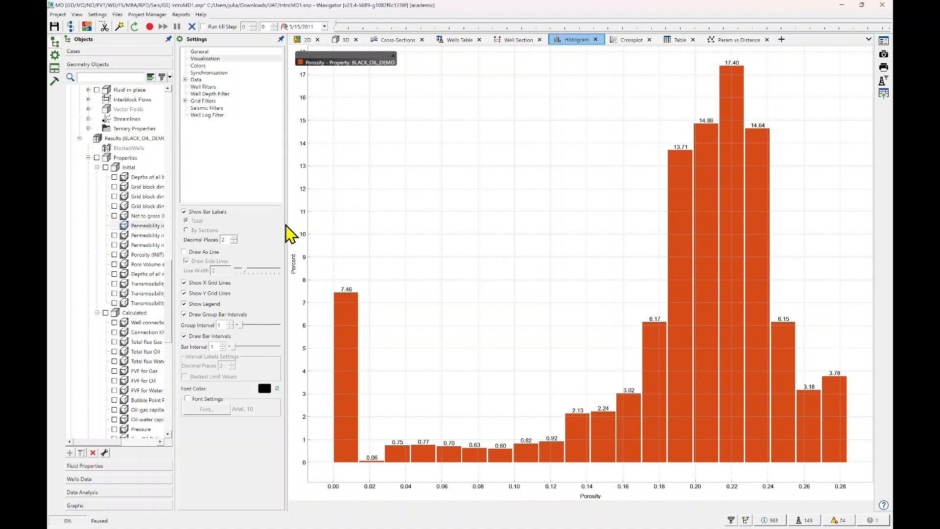
scroll(116, 230, up, 3)
scroll(116, 230, up, 9)
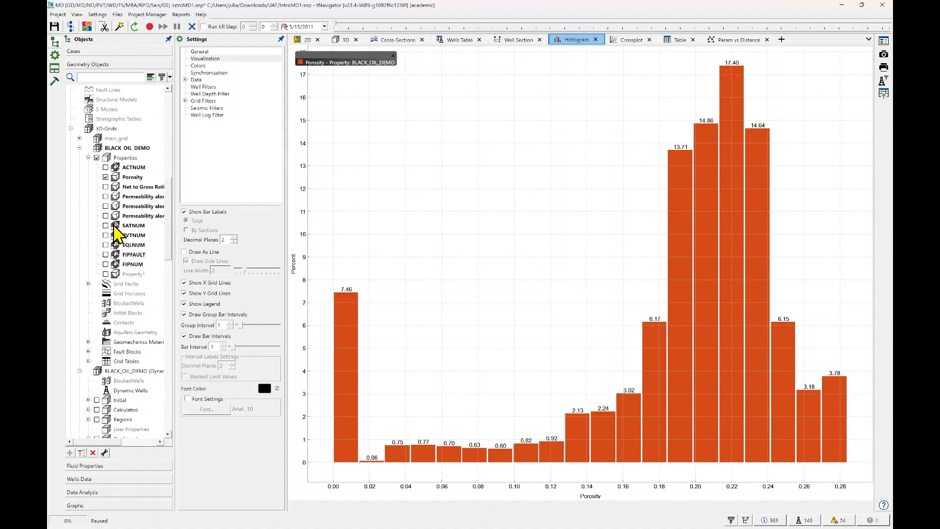
Replace Porosity in the histogram with the Oil in Place and Mobile Oil in Place result properties.
click(105, 177)
scroll(128, 247, down, 11)
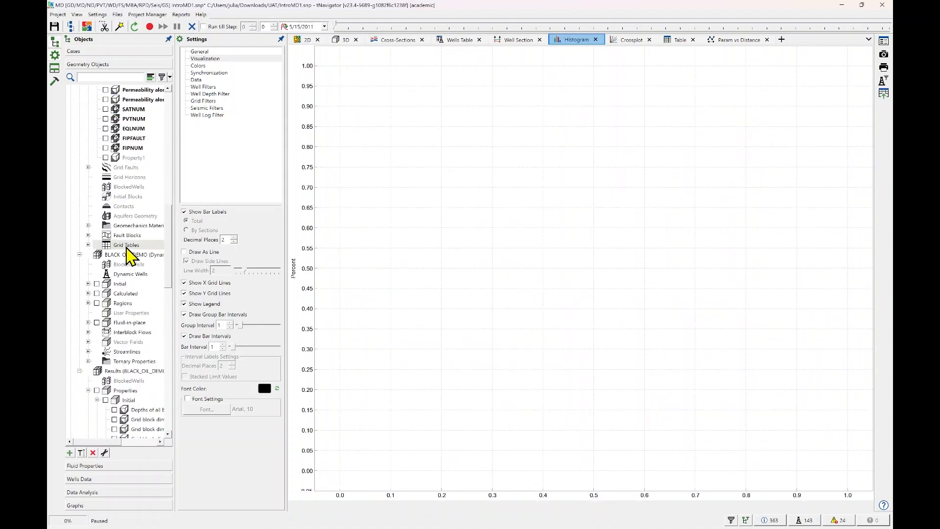
scroll(125, 264, down, 9)
scroll(125, 258, down, 2)
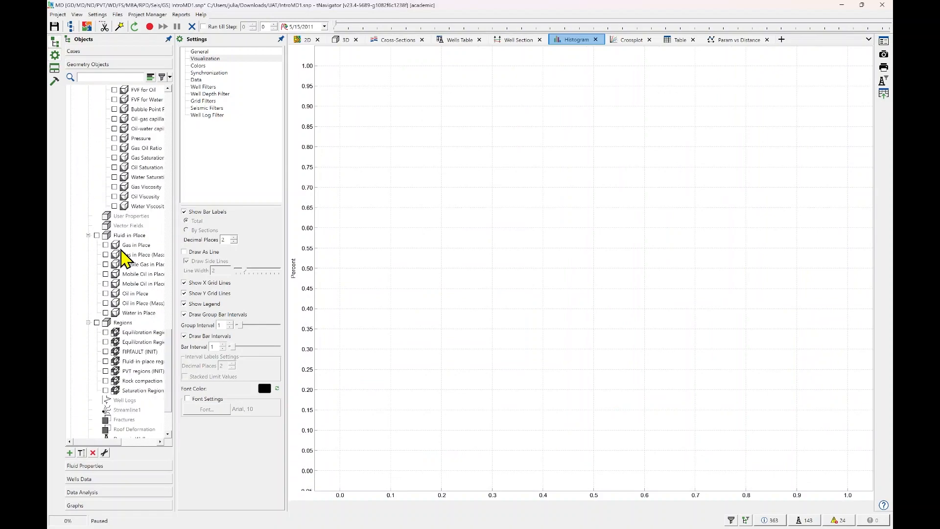
click(106, 294)
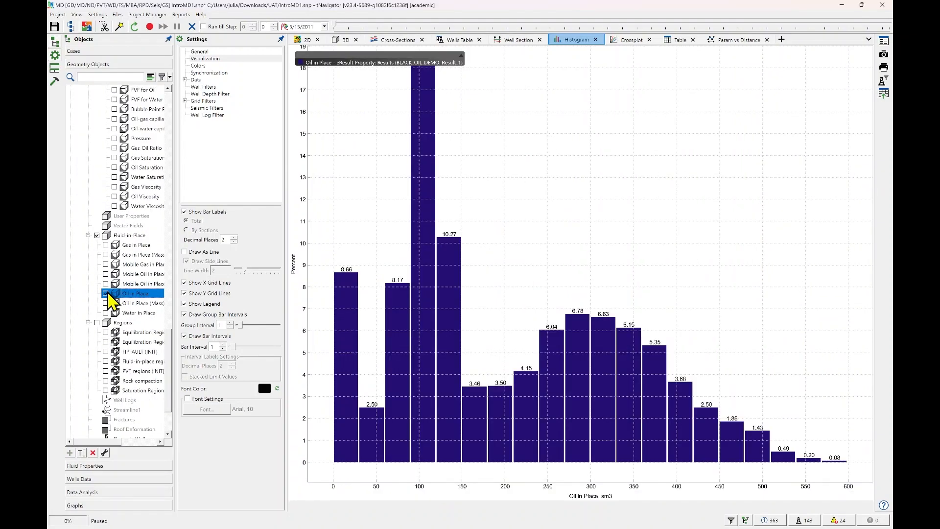
click(105, 284)
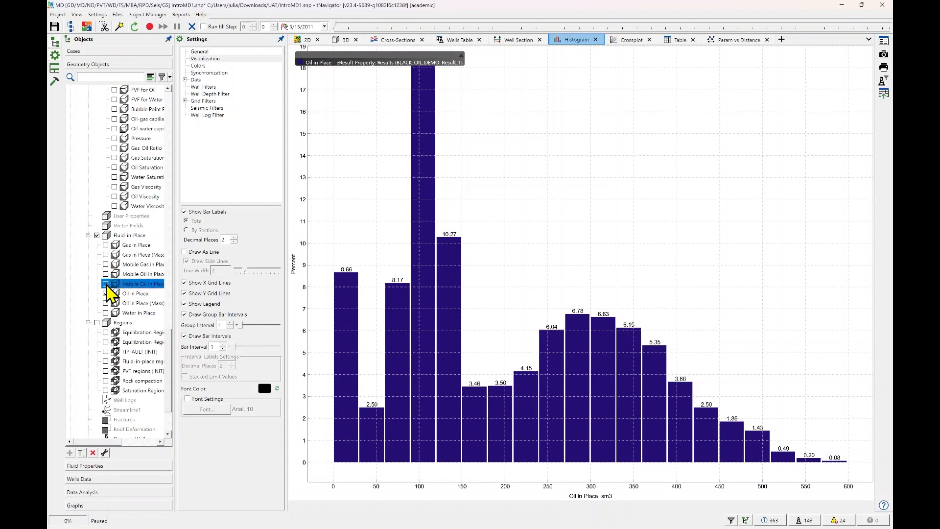
click(105, 283)
click(106, 274)
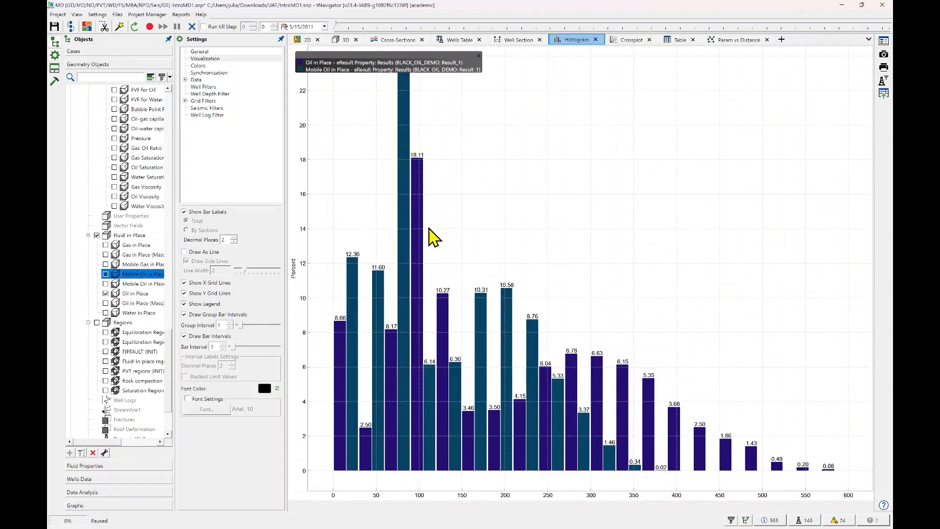
Show the histogram bars as values instead of percentages, and return them to percentages.
click(212, 52)
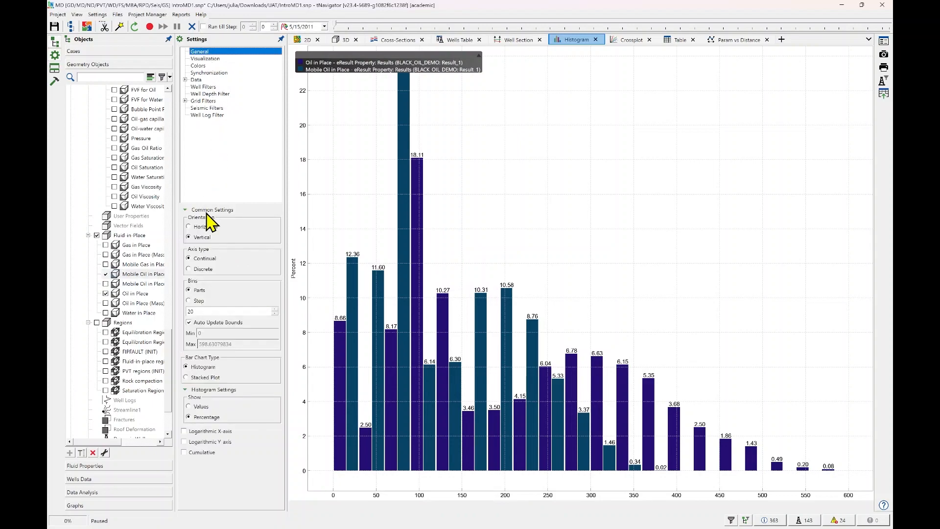
click(189, 406)
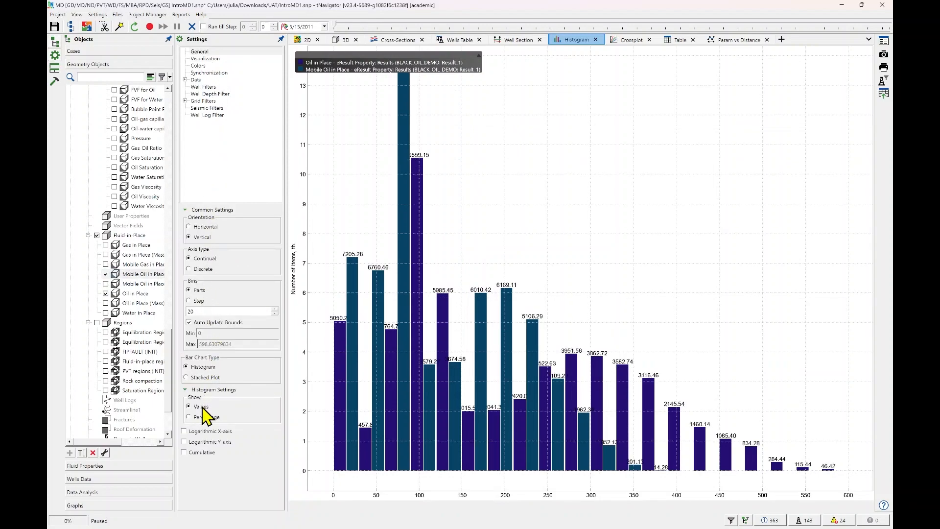
click(189, 417)
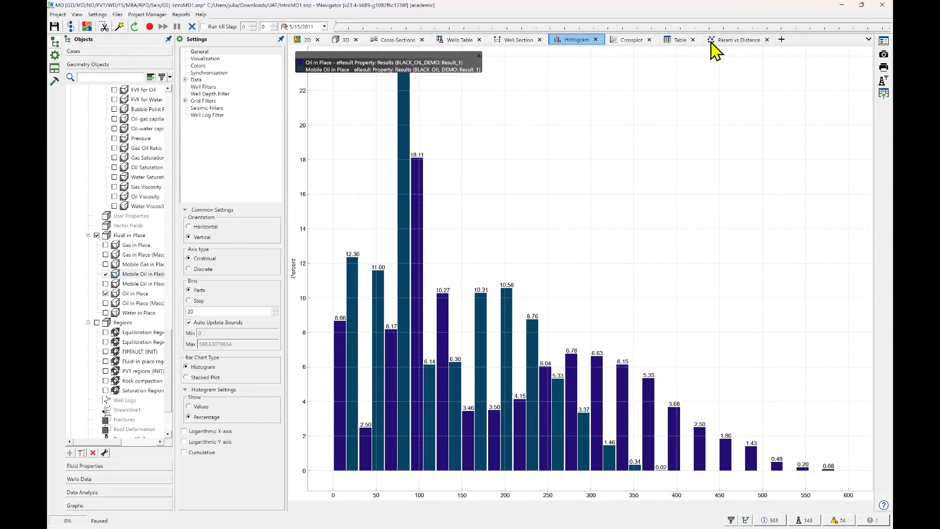
Build a crossplot of the results with Porosity (INIT) on the X axis and Permeability in X-direction (INIT) on the Y axis.
click(626, 49)
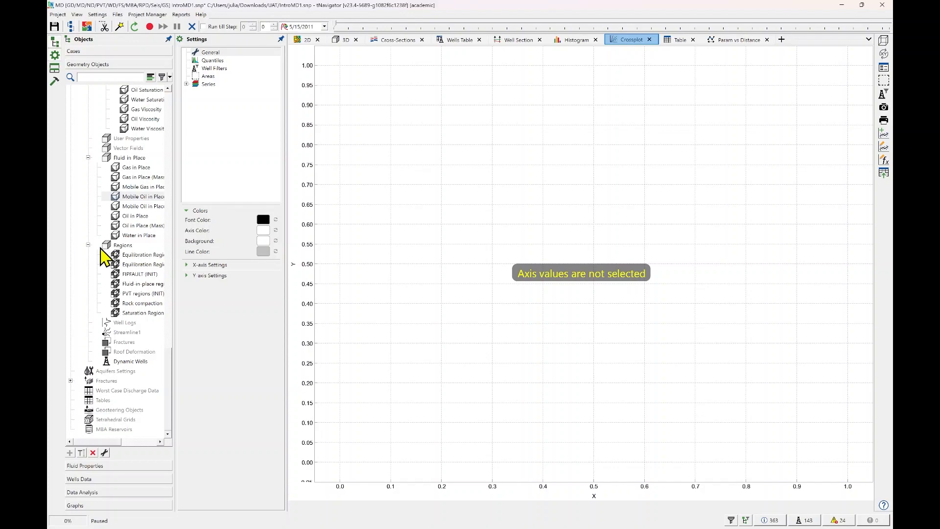
scroll(126, 260, up, 3)
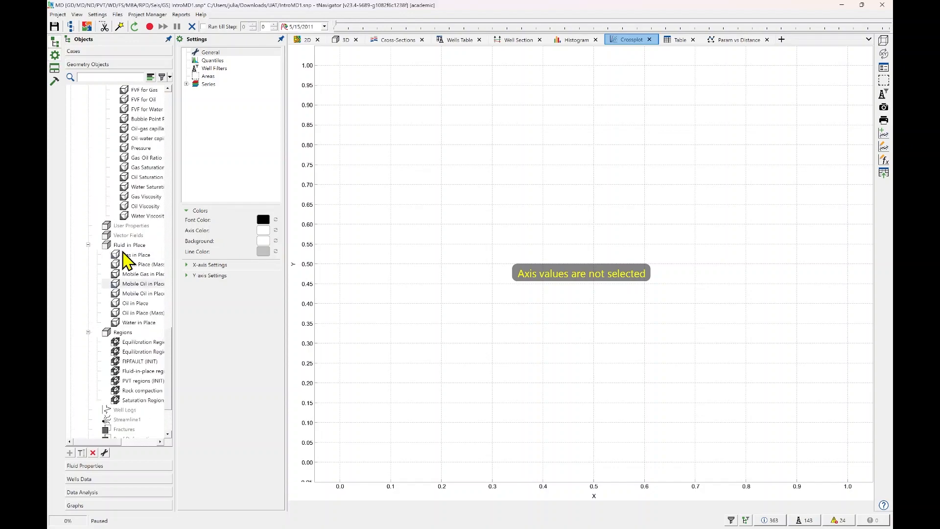
scroll(126, 259, up, 8)
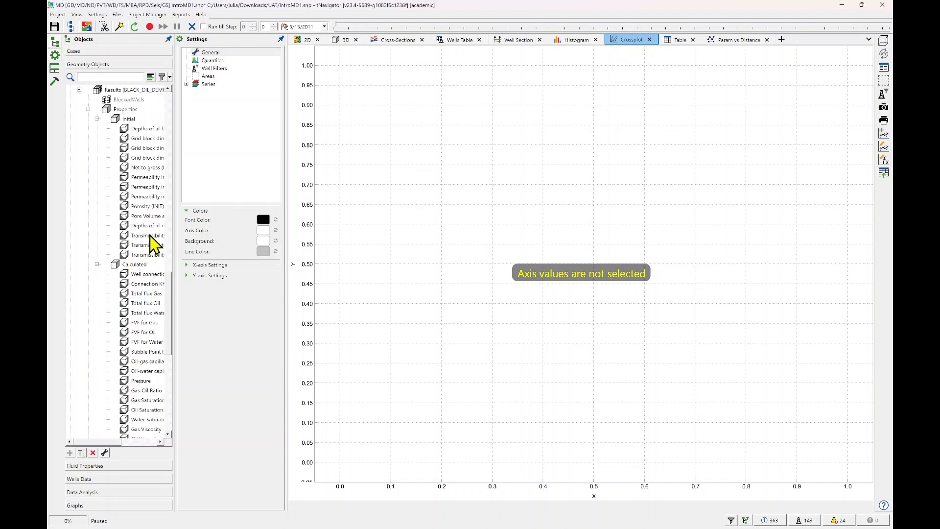
drag(175, 231, 247, 231)
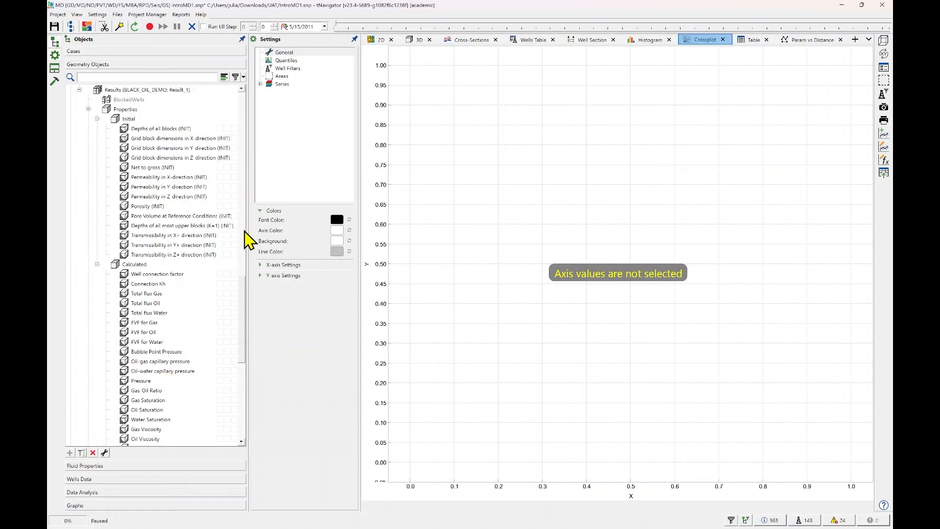
mouse_move(223, 207)
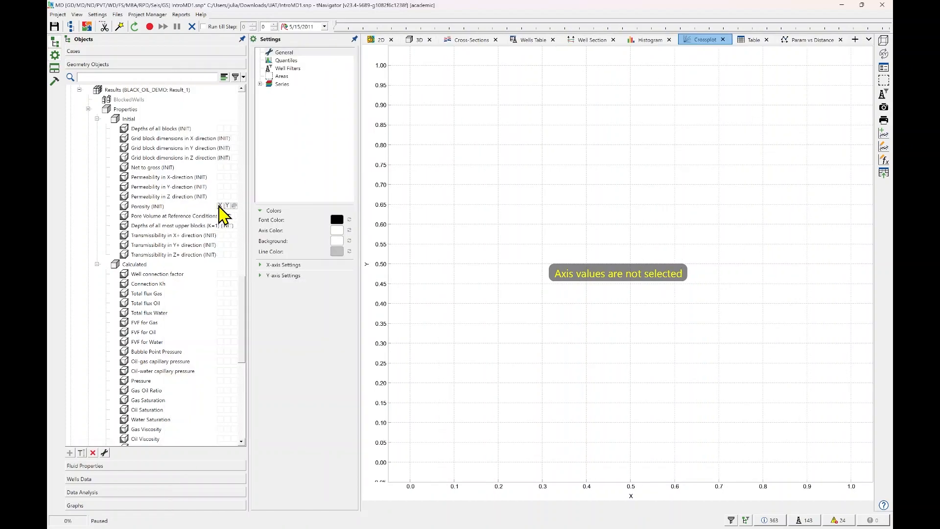
click(220, 206)
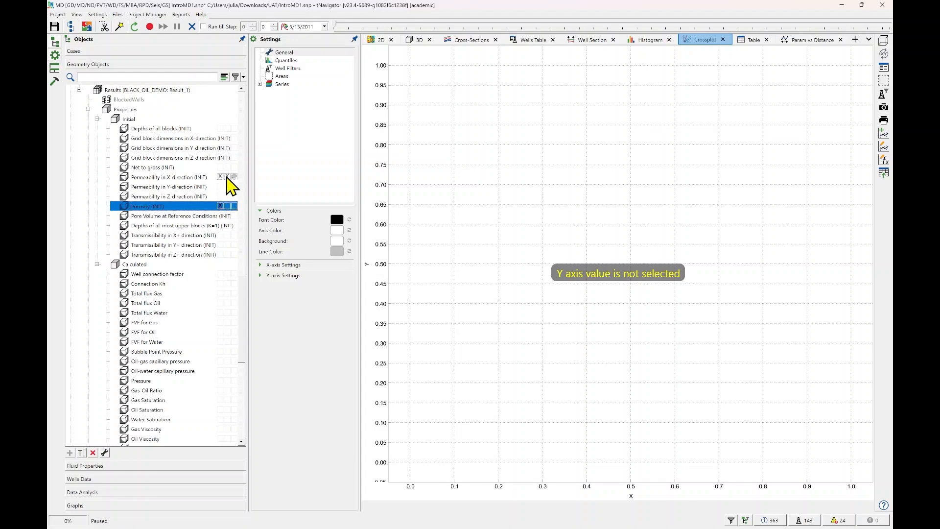
click(227, 177)
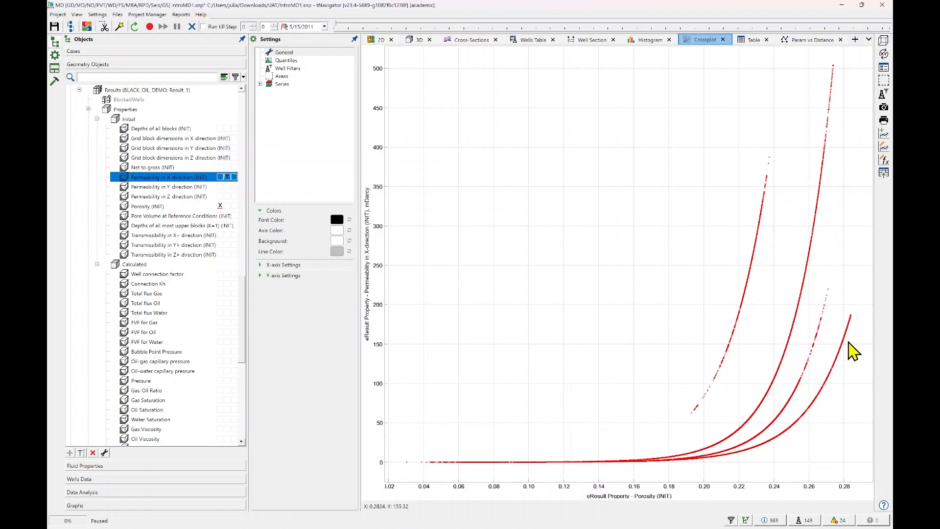
Color the crossplot points in turn by Y-direction permeability, Z-direction permeability, Pressure, Porosity and finally Water Saturation.
scroll(793, 316, up, 5)
drag(793, 317, 655, 206)
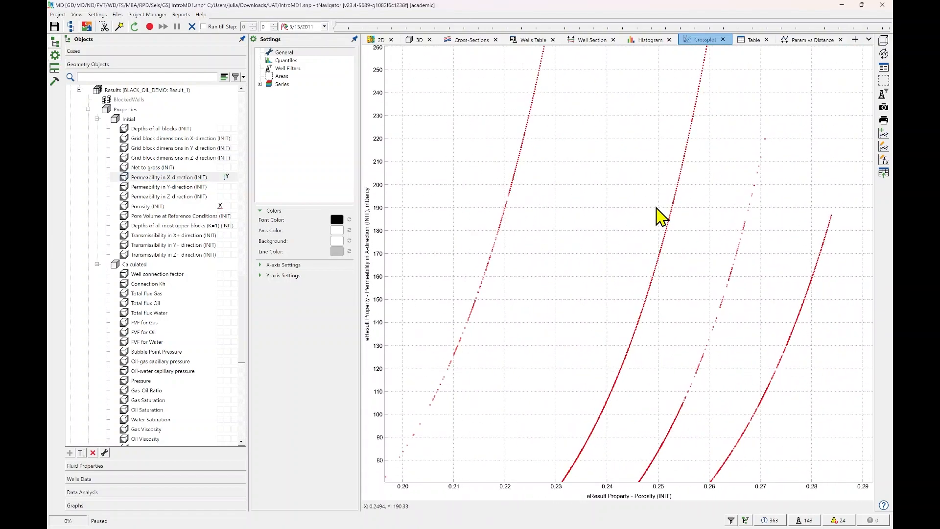
scroll(659, 211, down, 4)
double_click(664, 223)
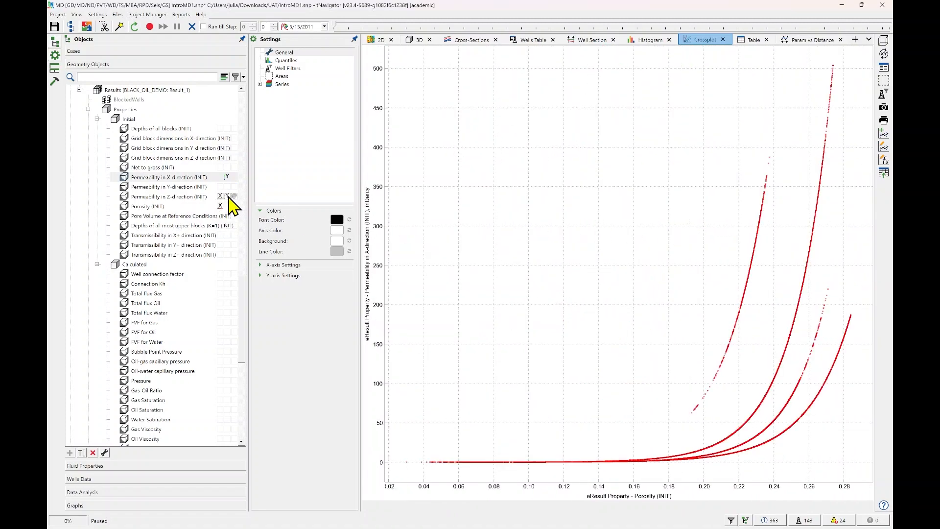
click(233, 187)
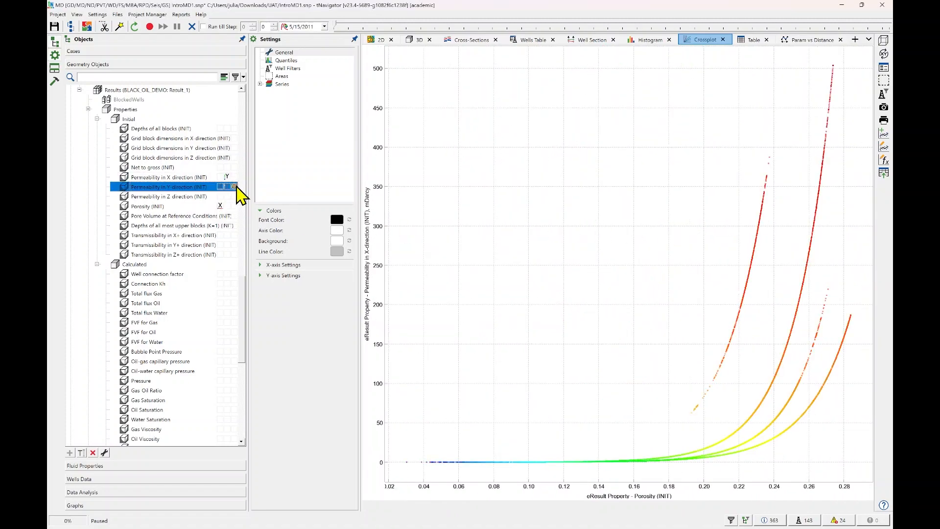
click(234, 197)
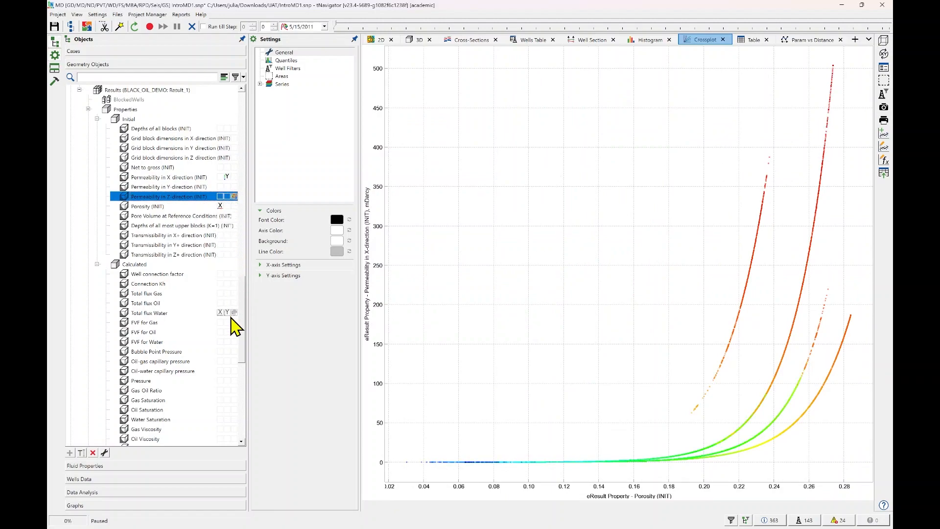
click(234, 380)
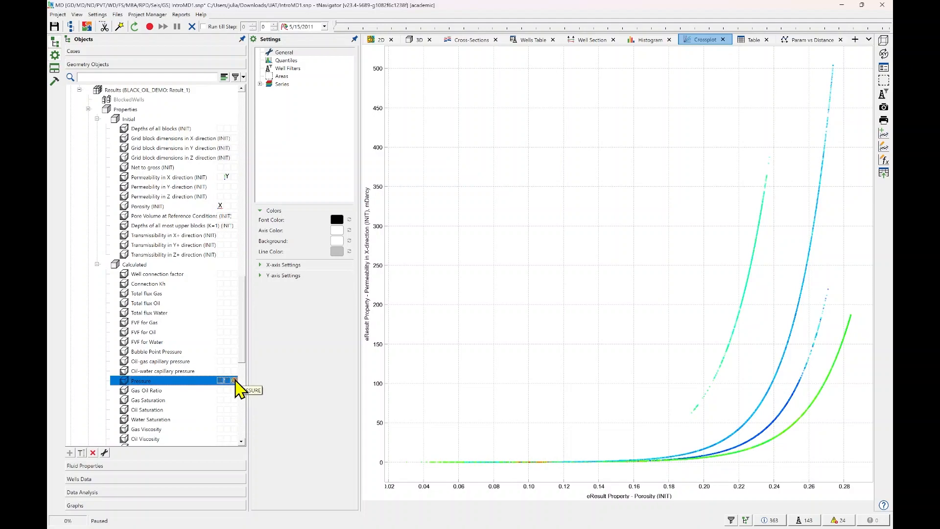
click(234, 207)
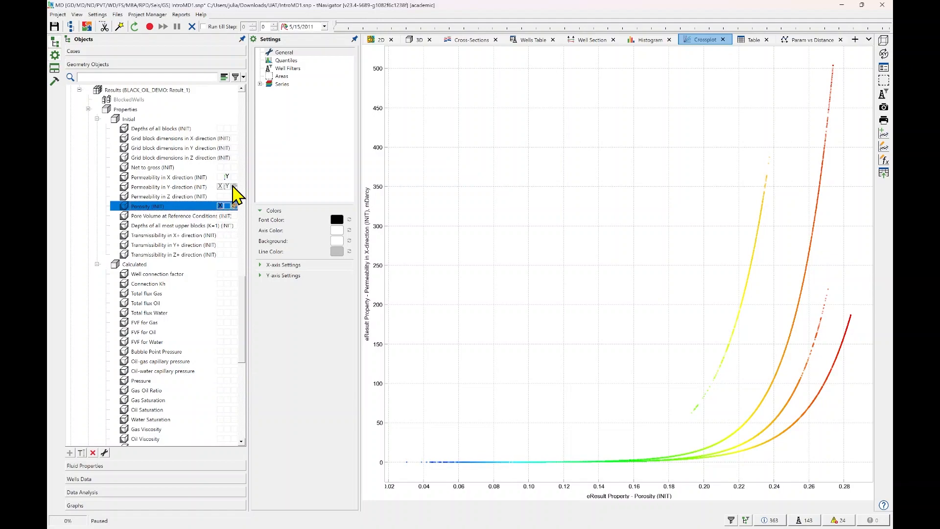
scroll(222, 303, down, 1)
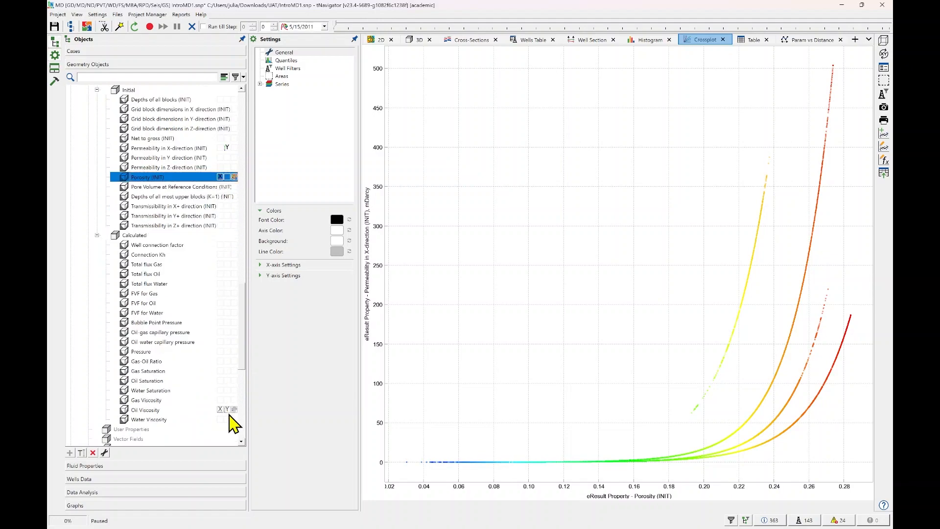
click(235, 390)
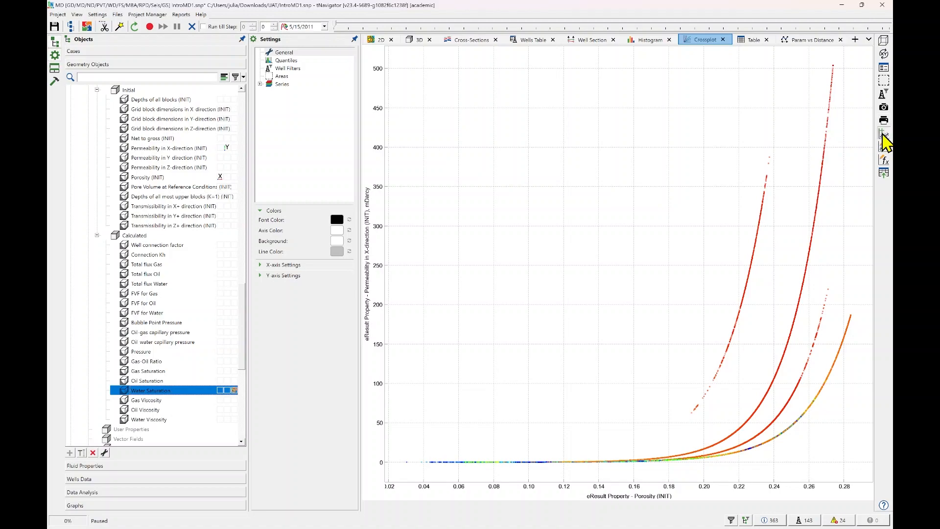
Create an exponential trend line for Series 1 over the full plot area and move its label into the empty space above the curves.
click(883, 136)
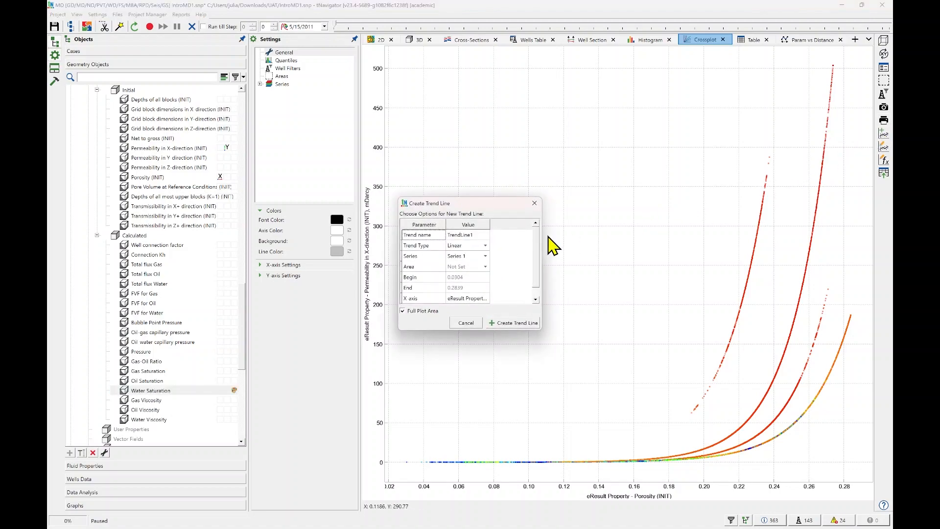
click(481, 235)
click(482, 245)
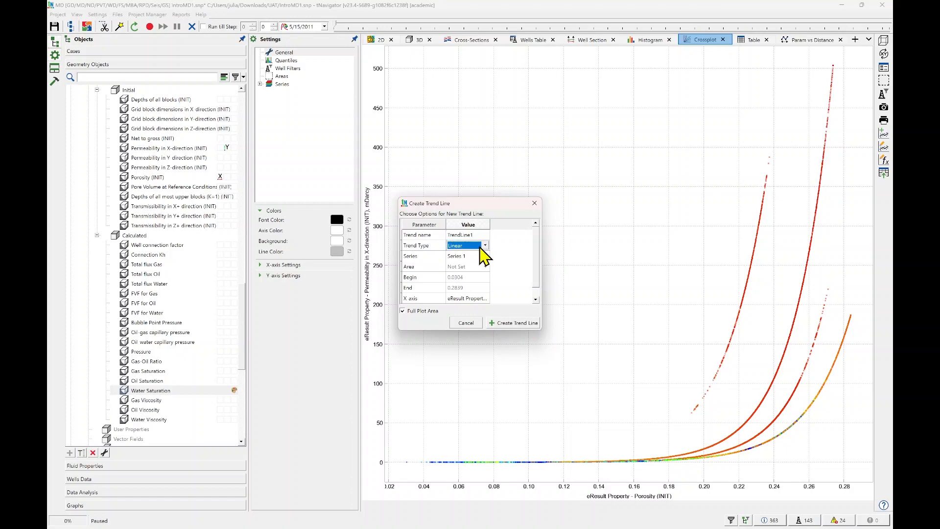
click(485, 245)
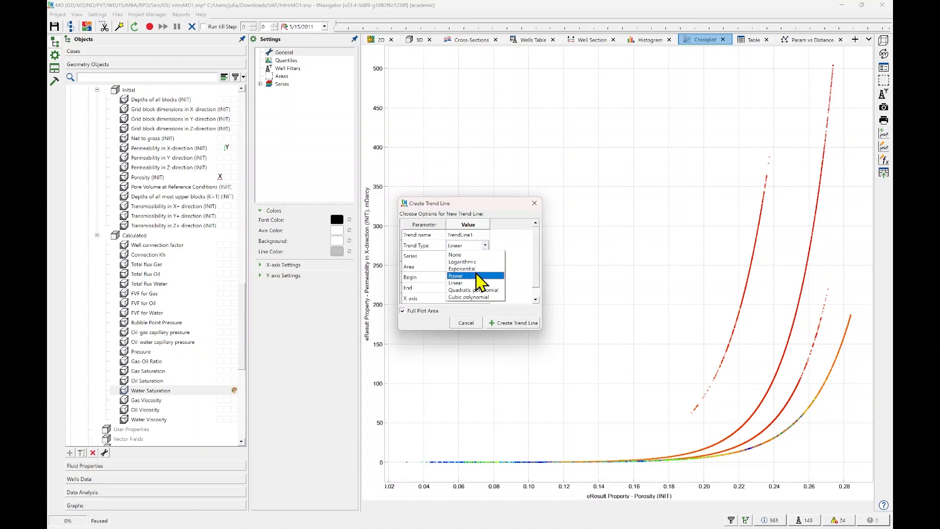
click(482, 280)
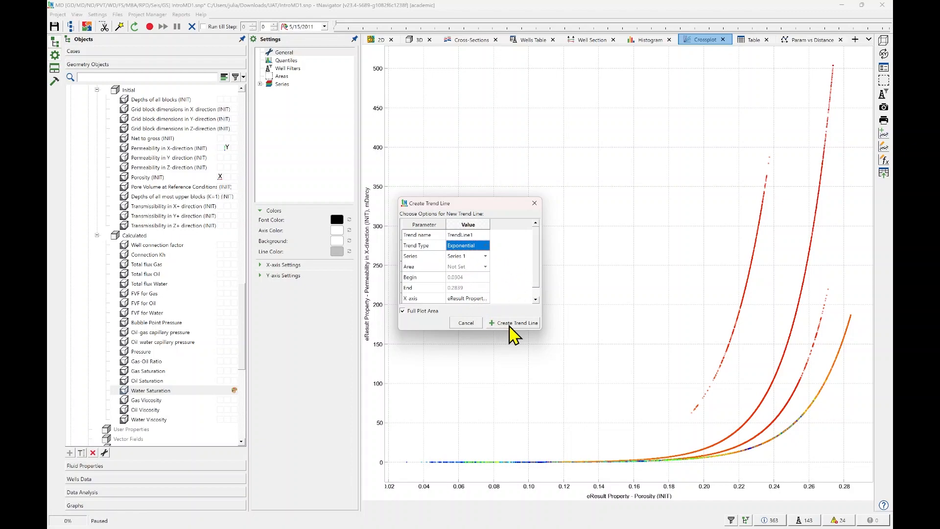
click(513, 323)
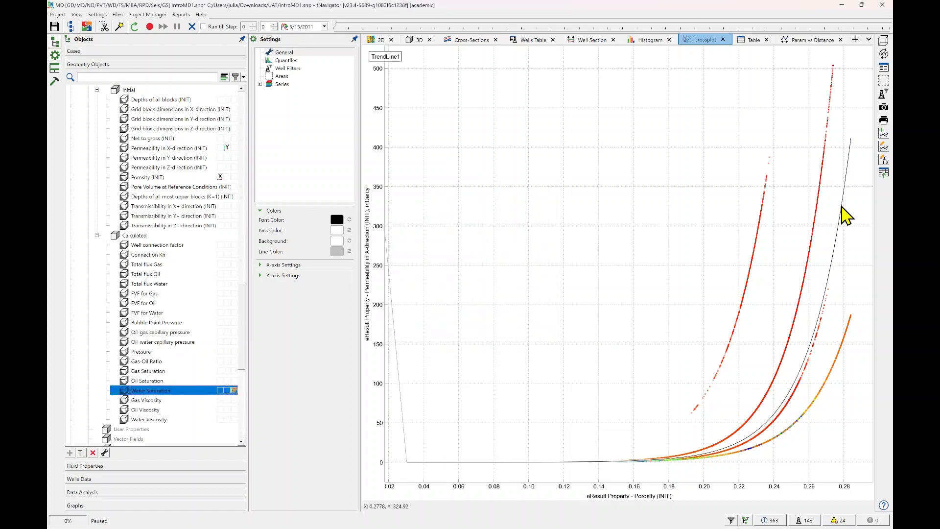
drag(390, 57, 617, 123)
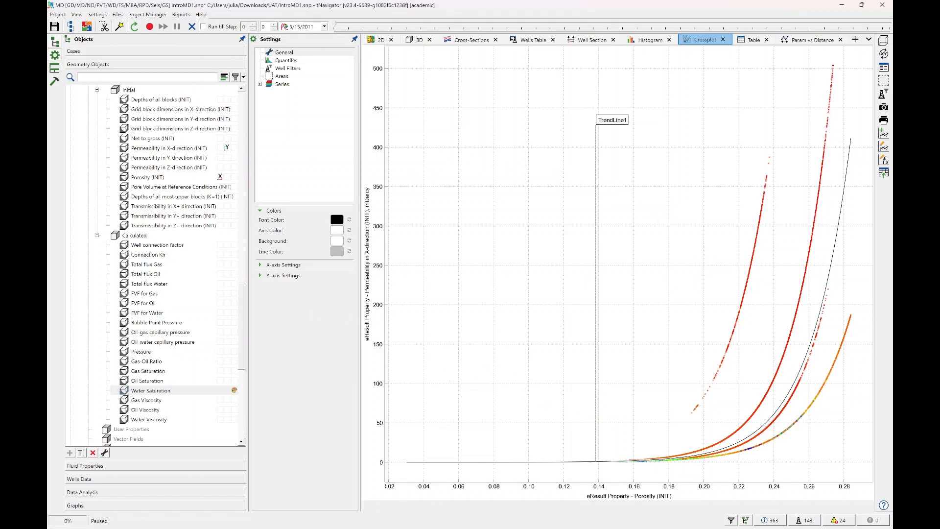
Draw a freehand area on the crossplot around the separate leftmost curve, from porosity about 0.19 to 0.25.
click(884, 173)
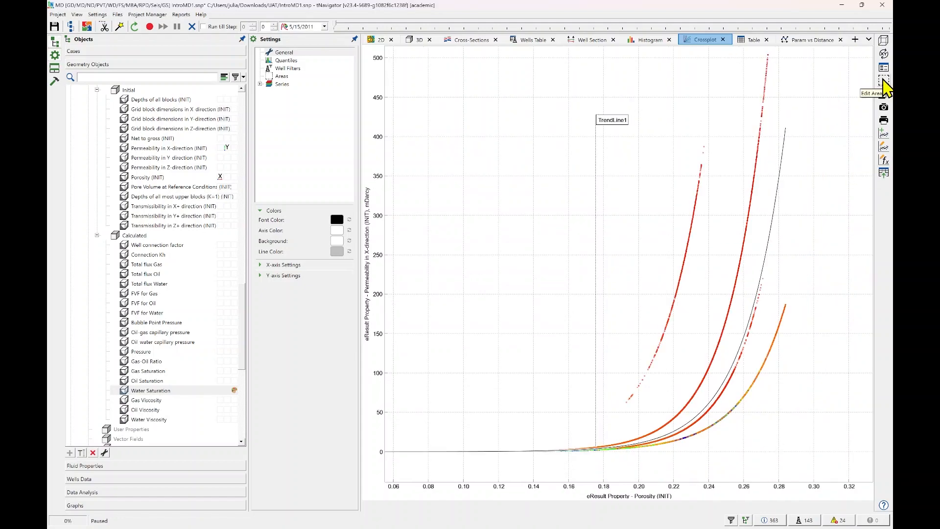
click(884, 81)
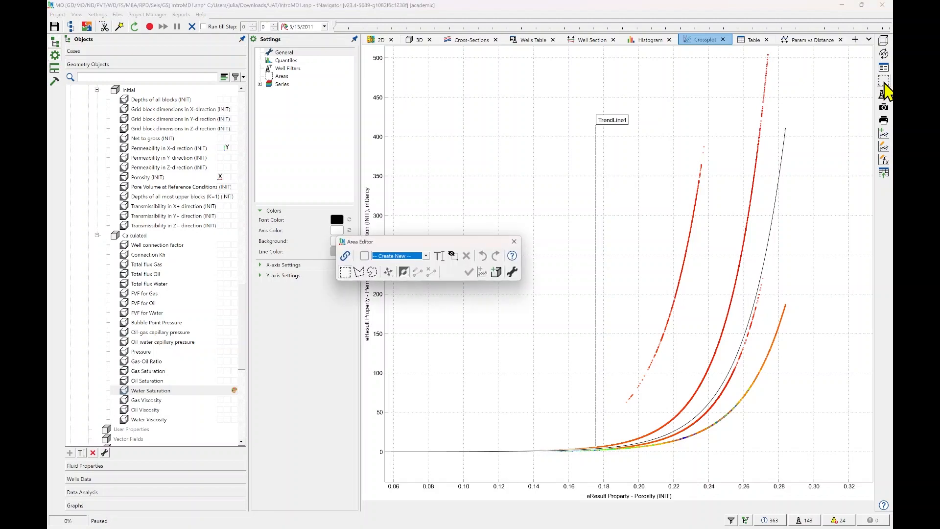
drag(434, 243, 403, 80)
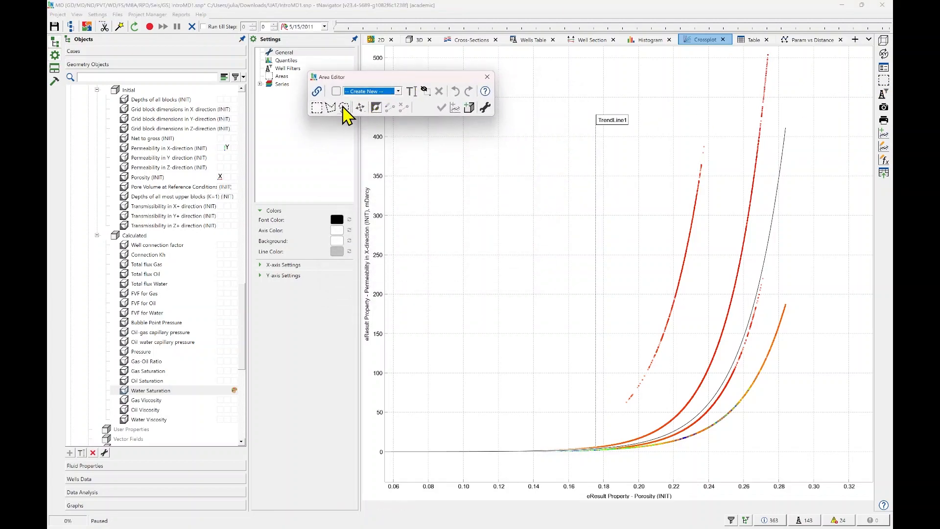
click(343, 107)
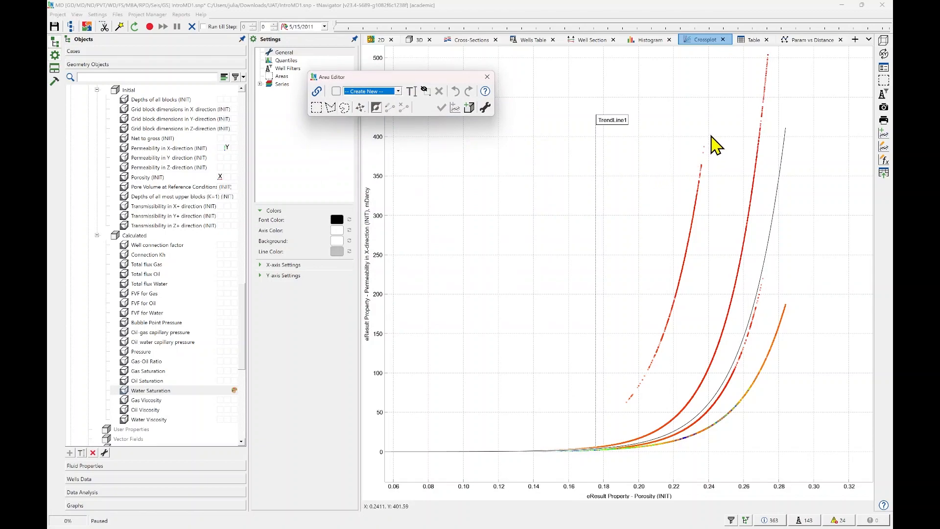
mouse_move(710, 132)
mouse_down()
mouse_move(666, 186)
mouse_move(613, 368)
mouse_up()
mouse_move(620, 413)
mouse_down()
mouse_move(655, 400)
mouse_move(709, 287)
mouse_move(724, 192)
mouse_move(714, 135)
mouse_up()
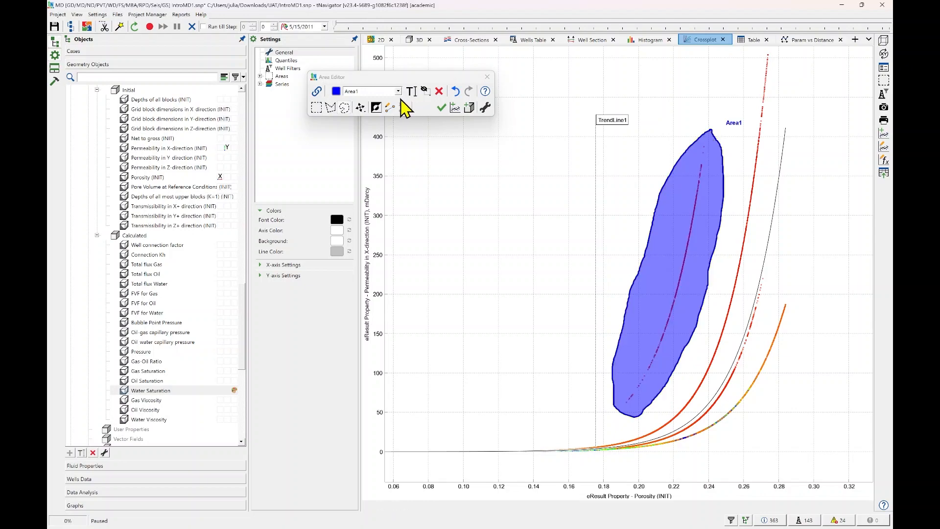
Toggle the inversion of the freehand area drawn around the leftmost curve.
click(376, 109)
click(377, 109)
click(377, 109)
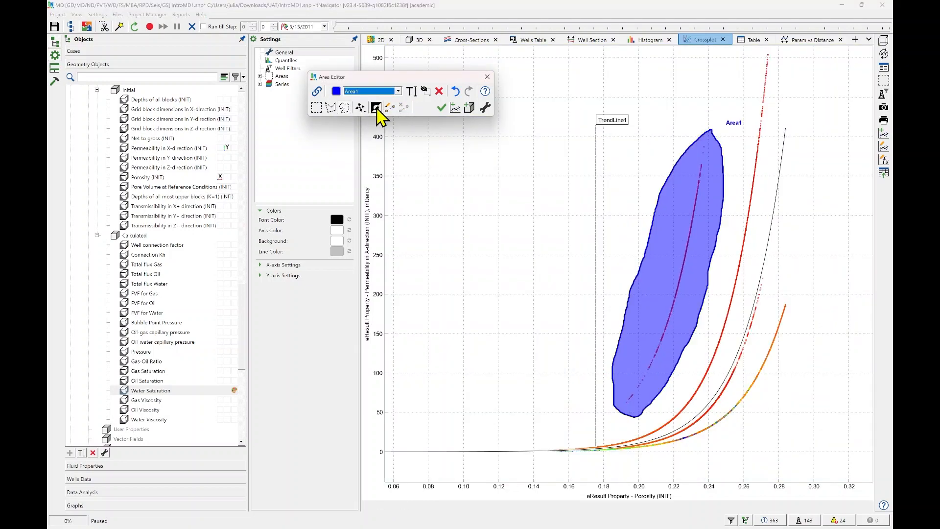
Toggle the inversion of Area1 on and off again, and apply a graphic filter by the visible areas to the crossplot.
click(376, 109)
click(376, 109)
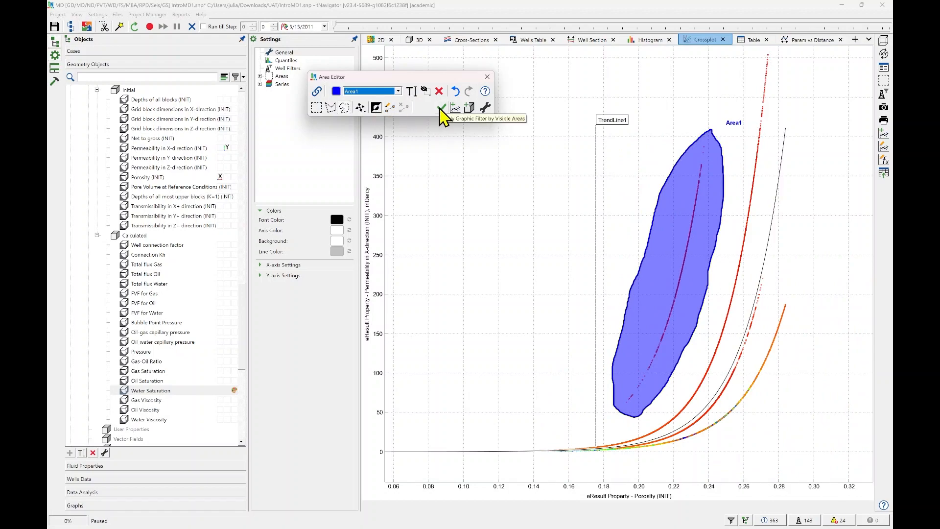
click(442, 108)
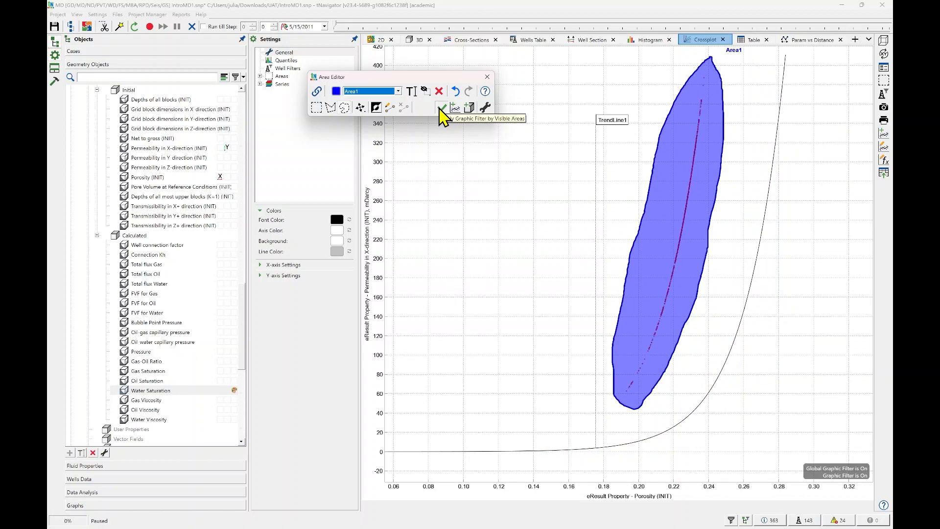
scroll(724, 256, down, 5)
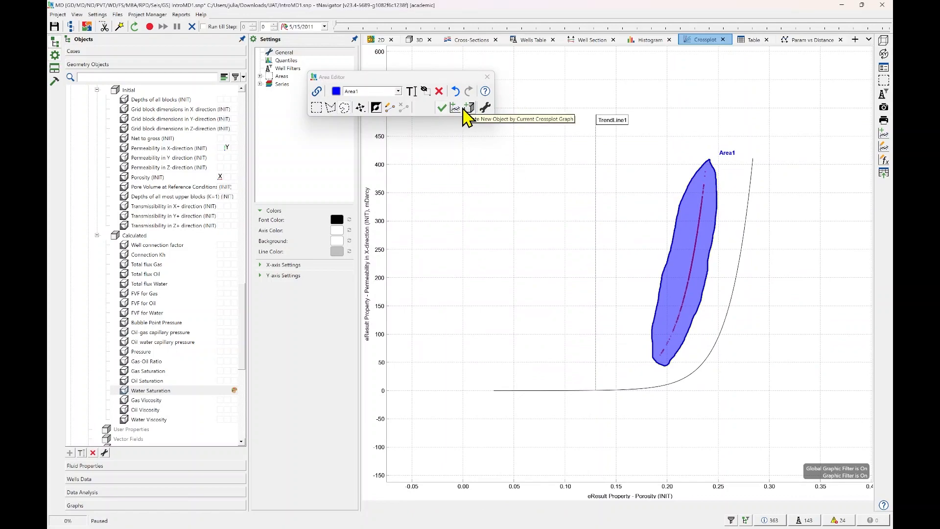
Create a new property named FilterArea1 from the current crossplot area and expand User Properties to show it.
click(463, 111)
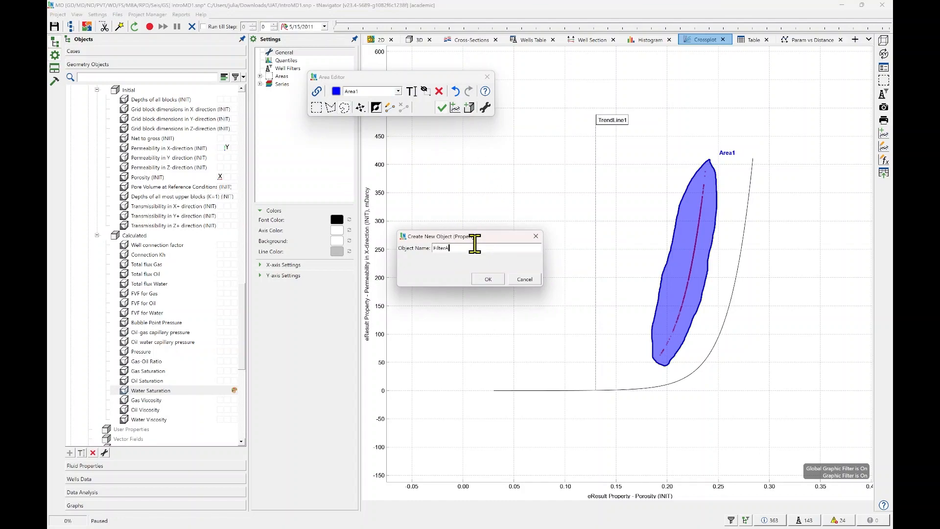
click(482, 280)
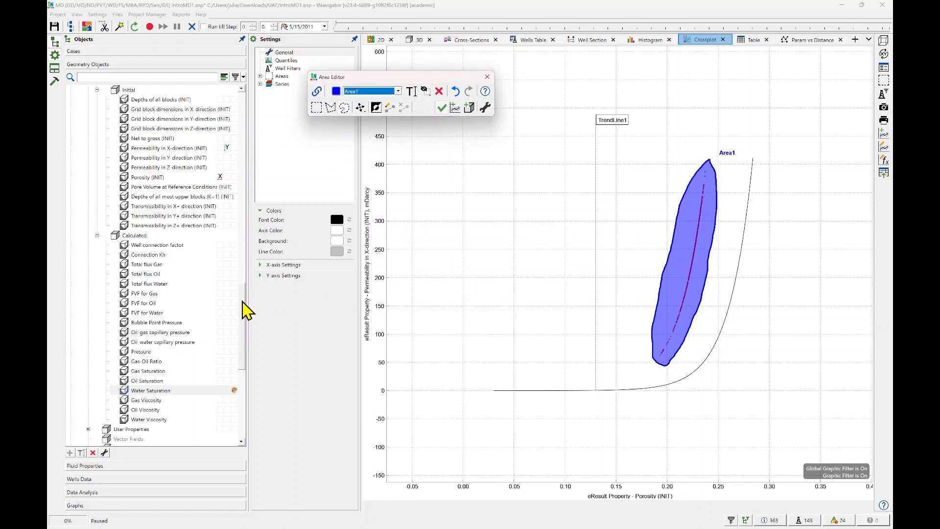
scroll(174, 372, down, 2)
scroll(169, 365, down, 2)
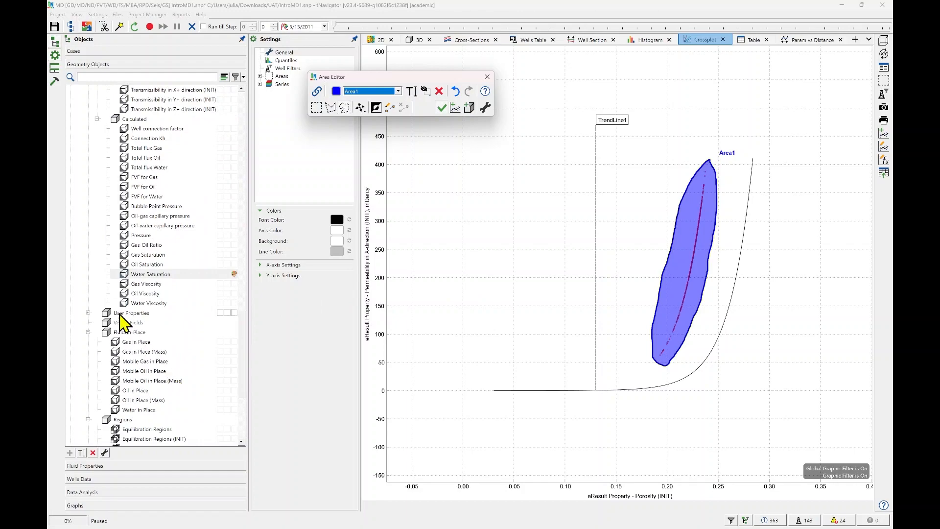
click(88, 312)
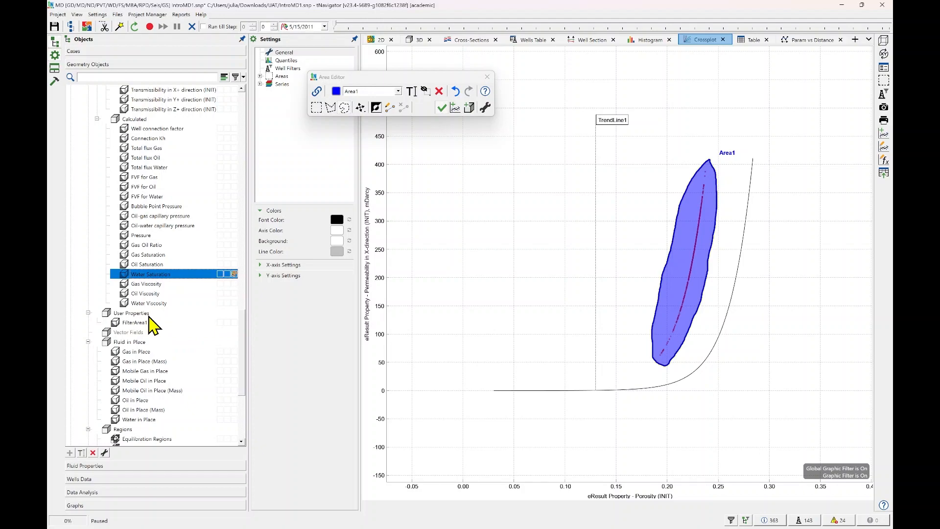
Switch off the crossplot's graphic filter and clear all filters from the grid in the 3D view.
drag(669, 303, 606, 230)
click(441, 107)
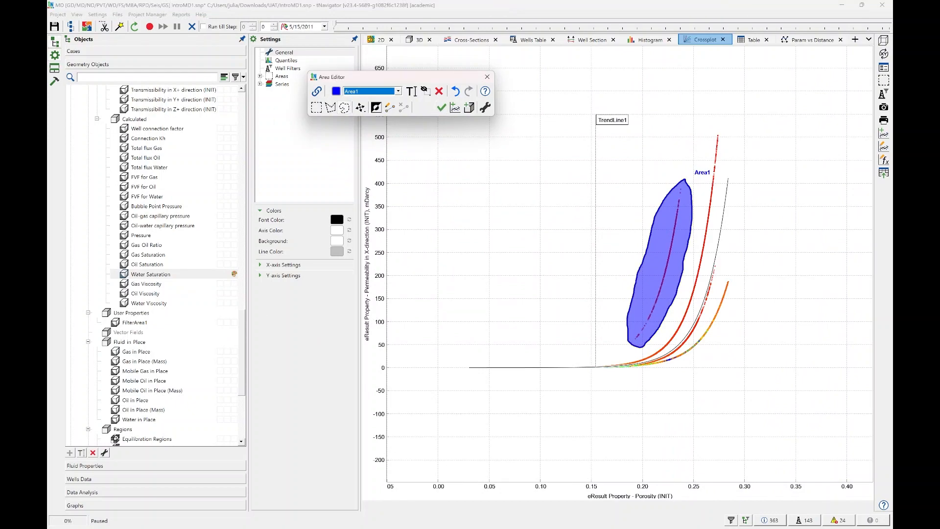
click(417, 40)
drag(738, 291, 664, 269)
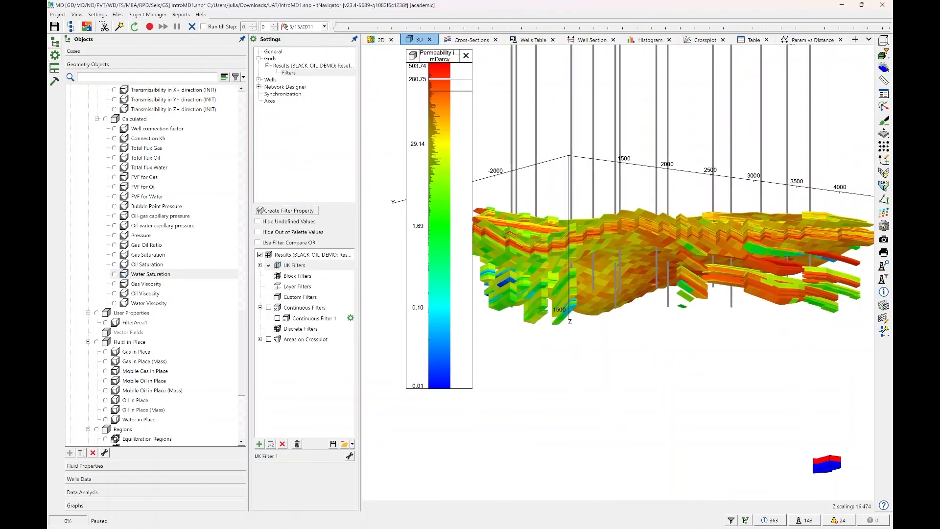
click(886, 62)
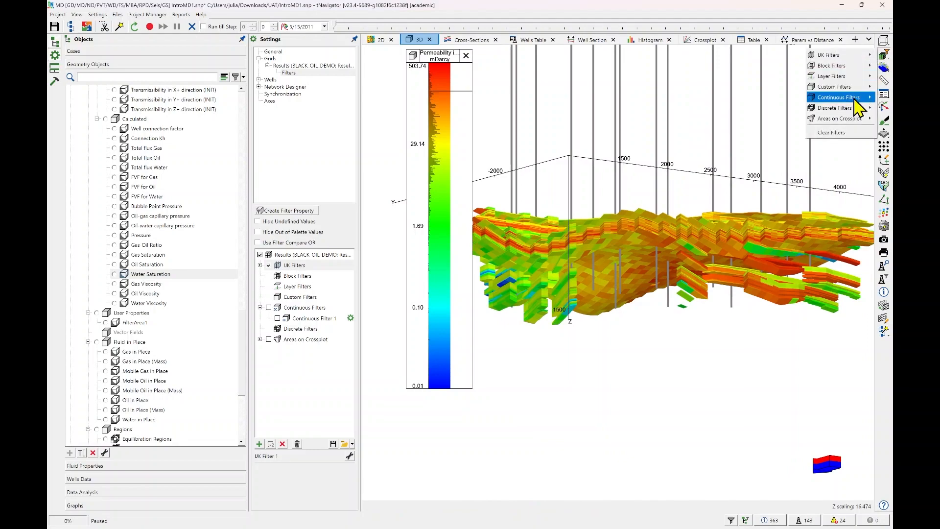
click(842, 128)
drag(675, 239, 707, 235)
Show initial Porosity on the 3D grid and filter the grid by the crossplot area Area1.
scroll(147, 199, up, 6)
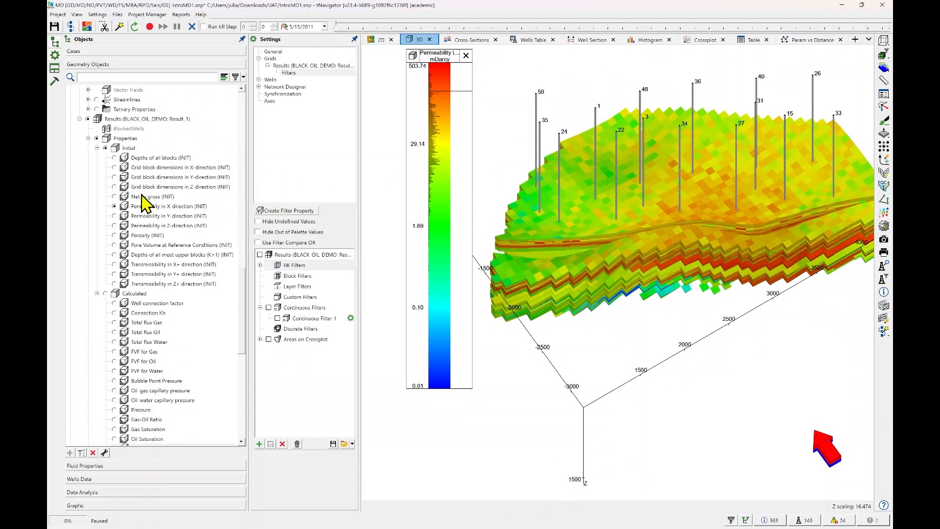
click(116, 235)
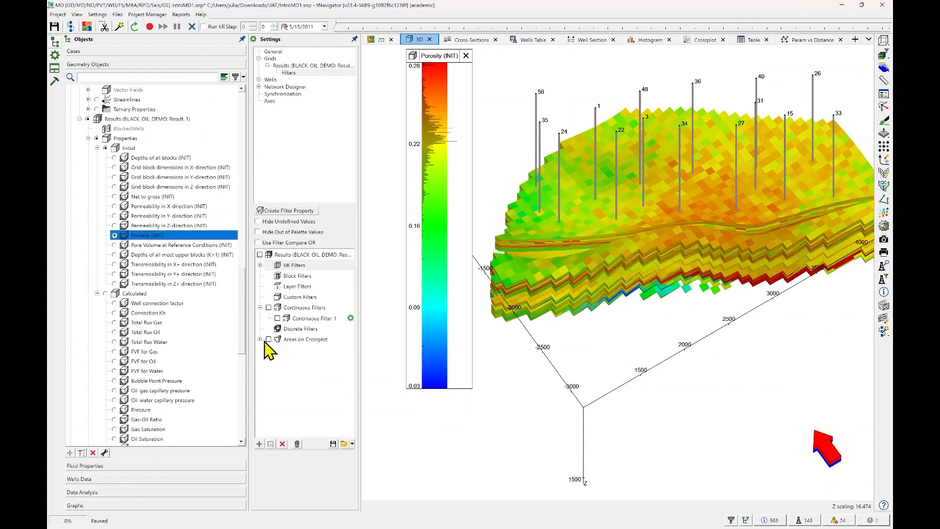
click(260, 339)
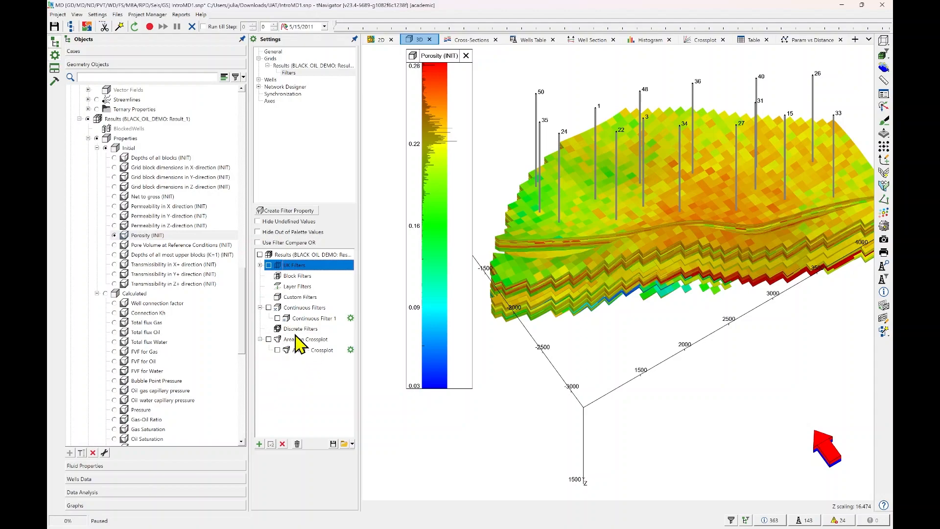
click(278, 350)
drag(749, 276, 667, 266)
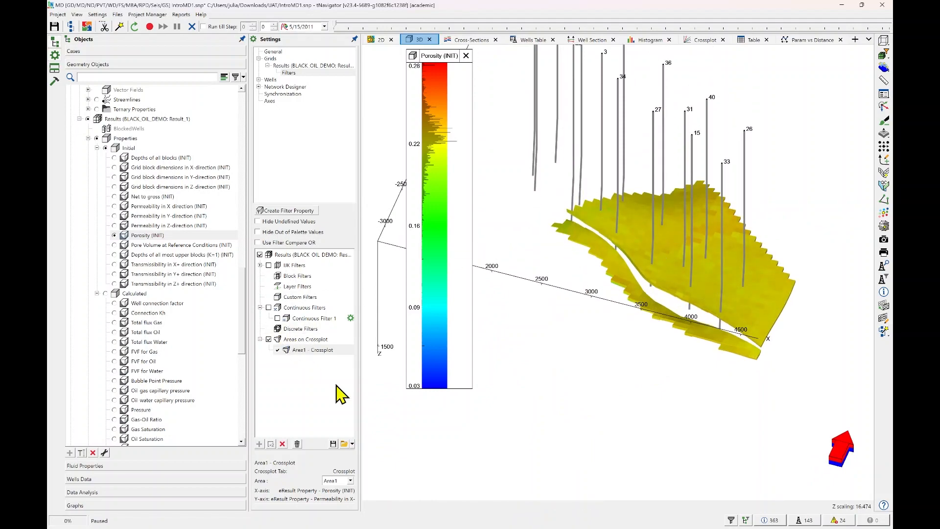
click(352, 481)
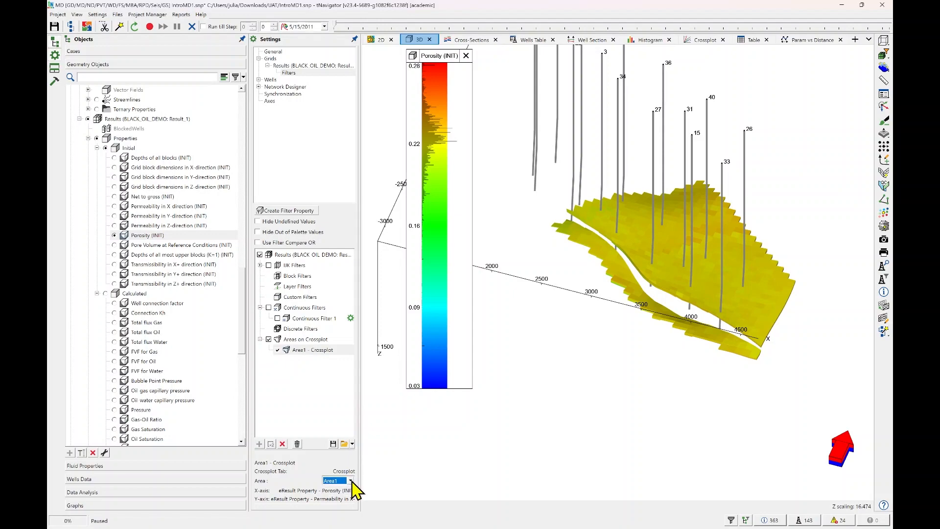
Show calculated Pressure on the 3D grid and clear the crossplot area filter to display the whole model.
scroll(152, 198, down, 4)
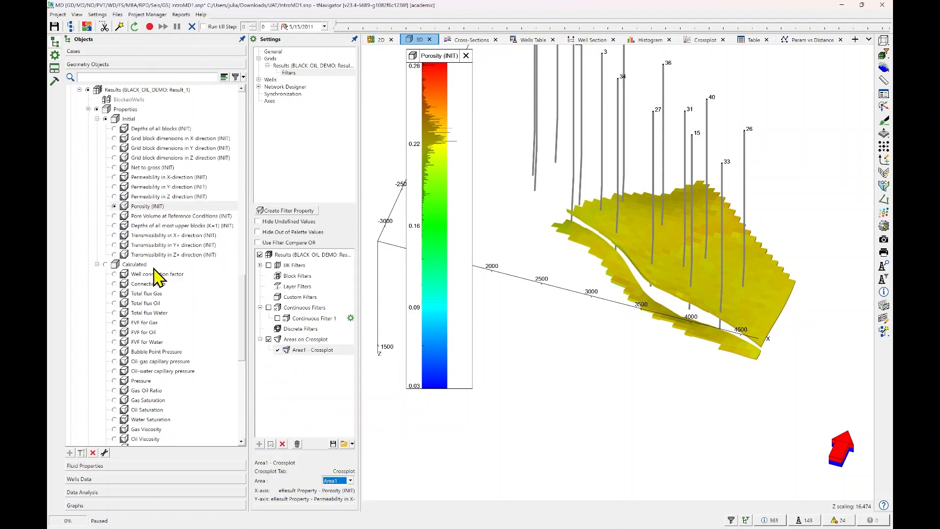
click(120, 294)
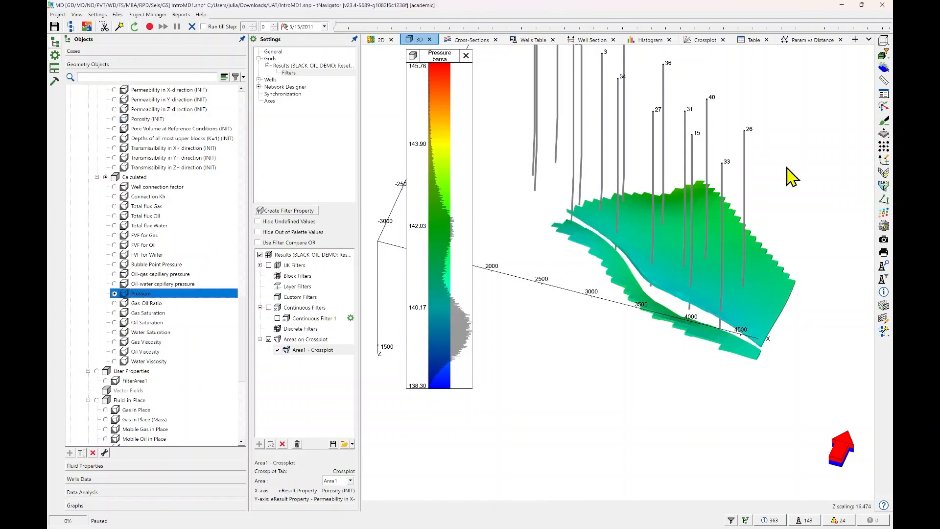
click(883, 54)
click(841, 131)
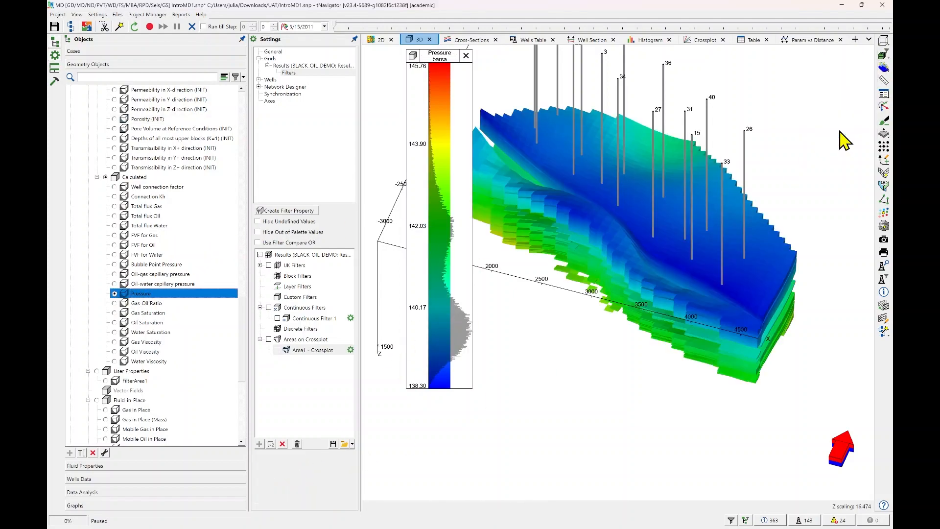
drag(653, 243, 672, 267)
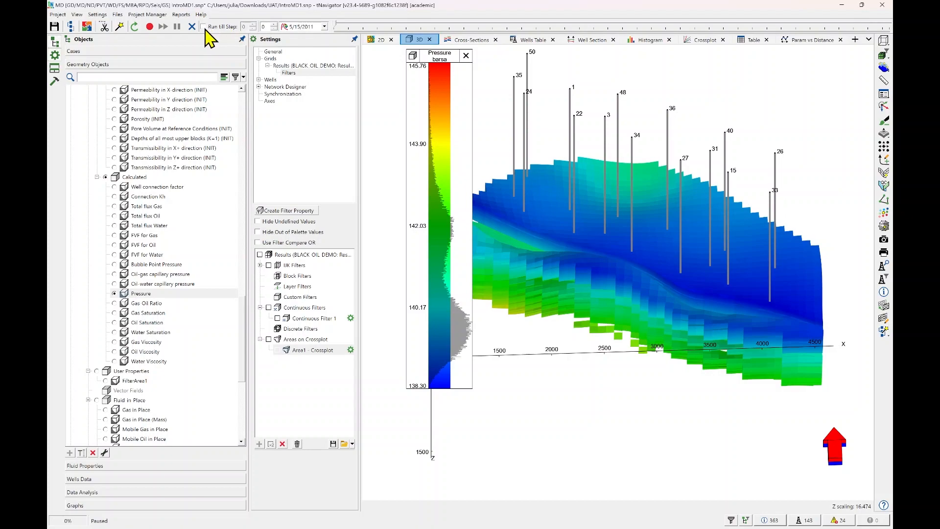
Start the BLACK OIL DEMO calculation and open the message log to follow it alongside the 3D Pressure grid.
click(153, 30)
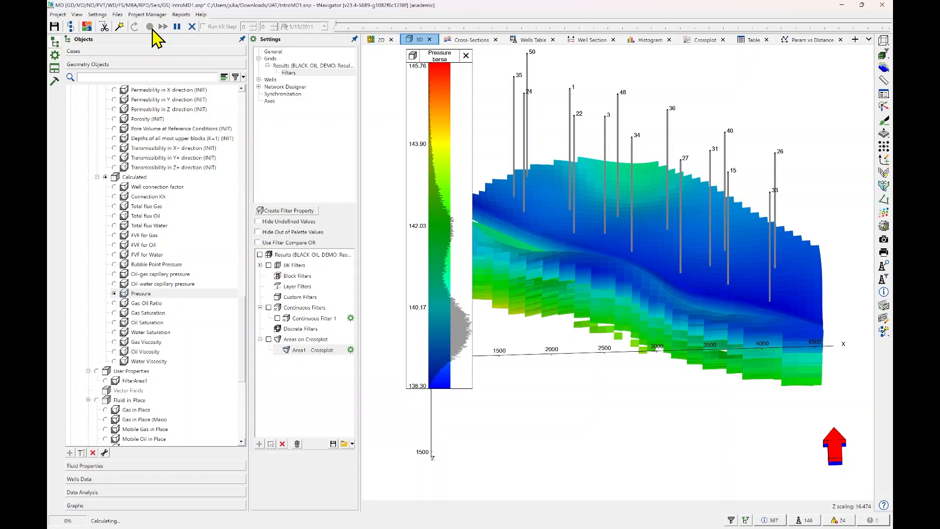
click(771, 521)
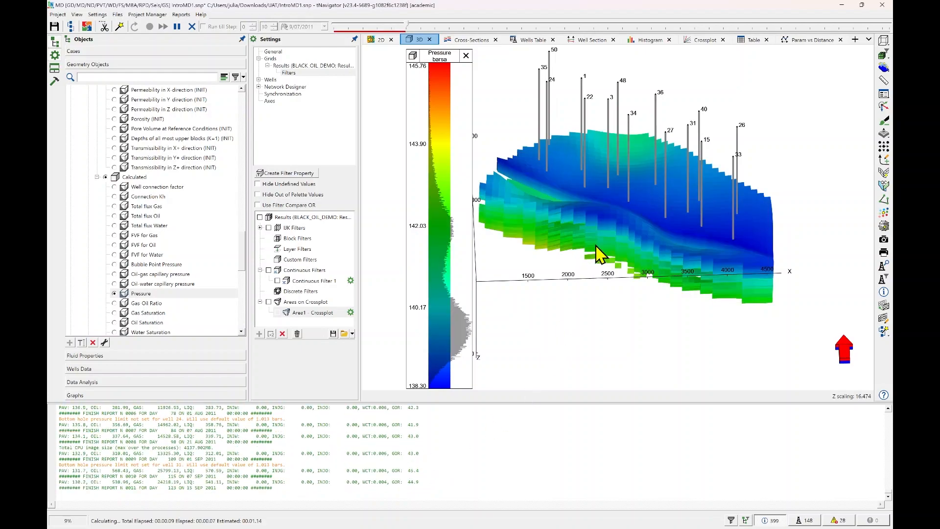
drag(661, 244, 647, 278)
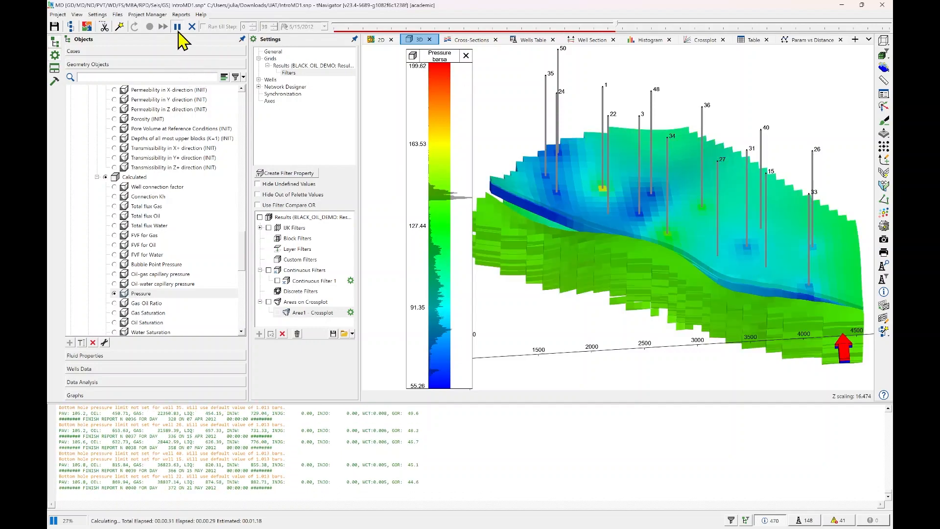
Pause the running calculation, check the calculated time steps, and resume the calculation.
click(178, 30)
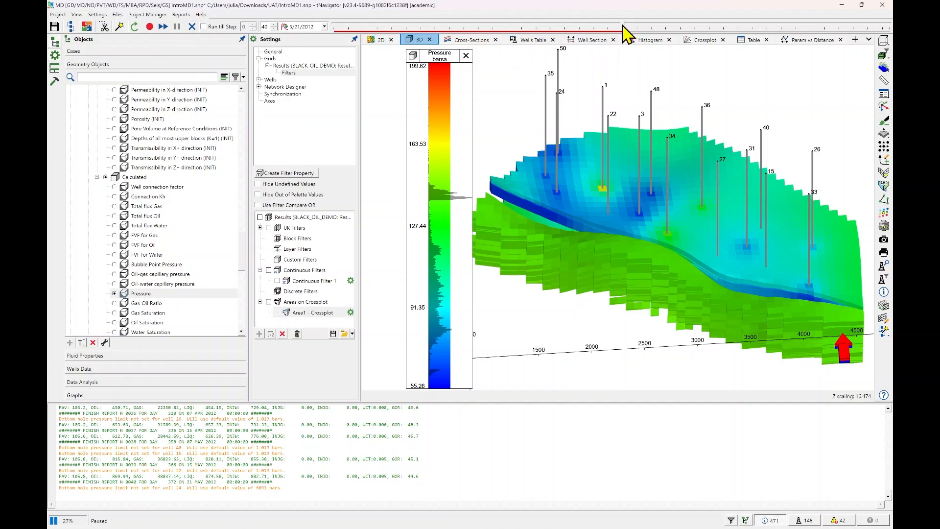
drag(623, 26, 626, 48)
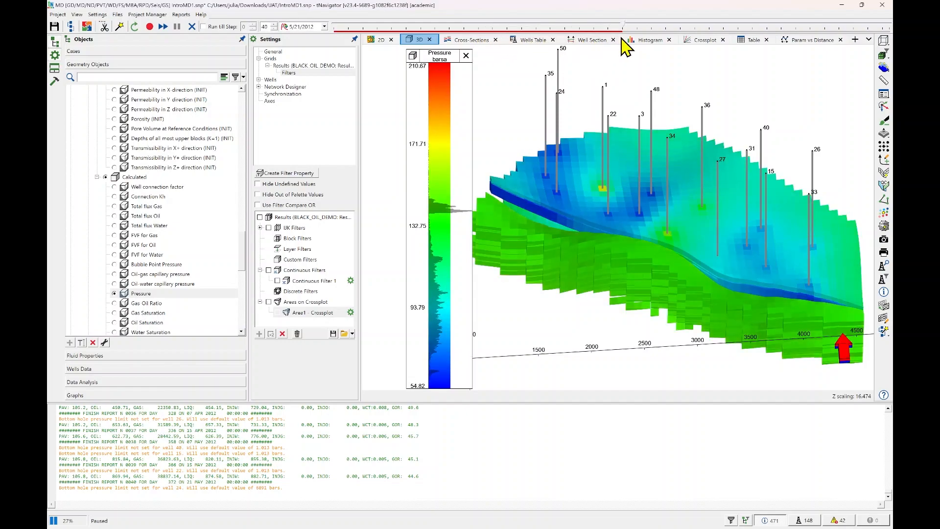
click(150, 29)
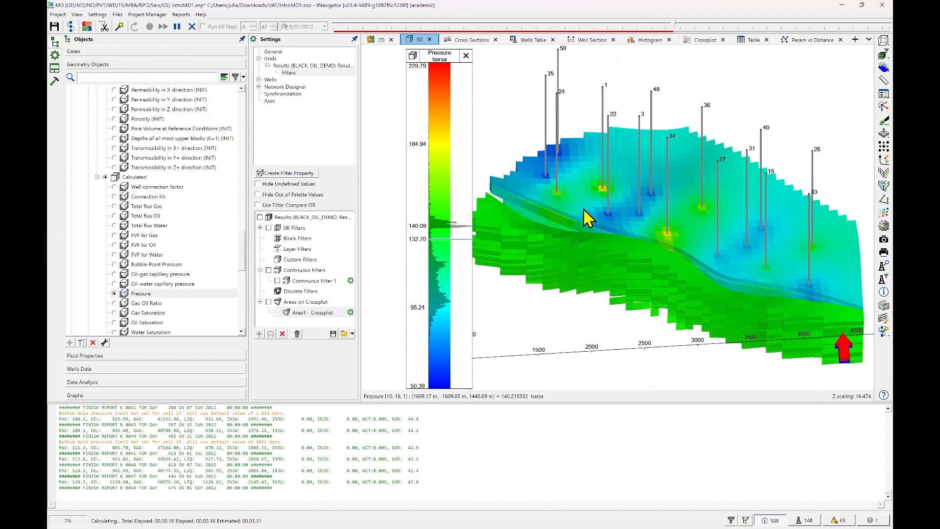
Open the graphs of BLACK OIL DEMO and apply the History Matching template Totals : Oil Field.
click(98, 395)
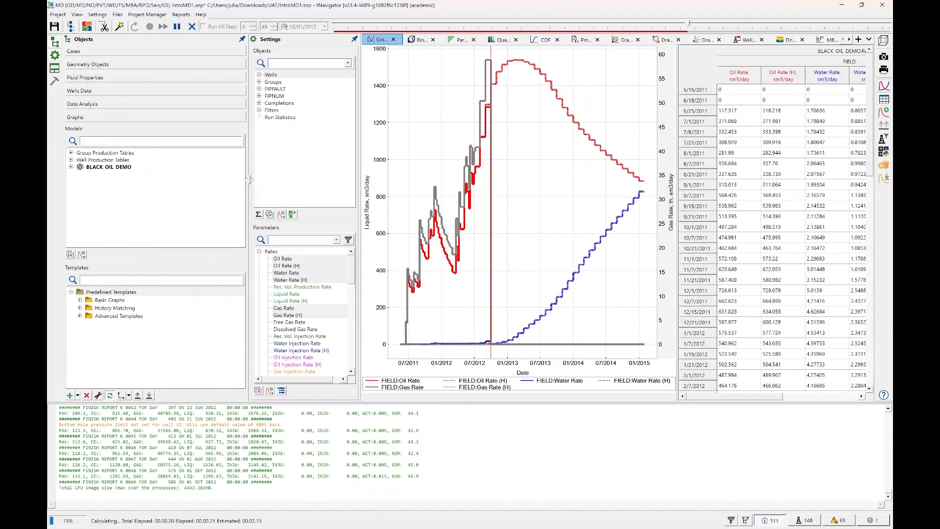
click(71, 167)
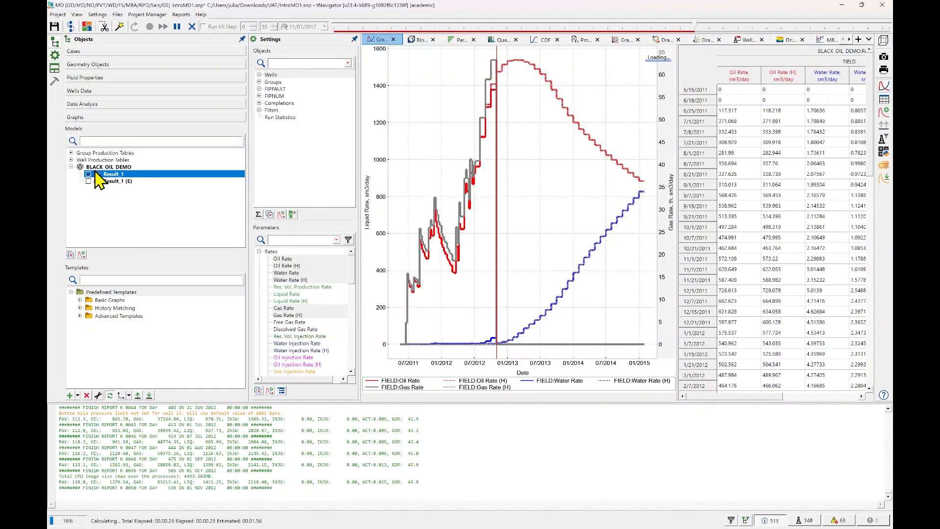
click(79, 308)
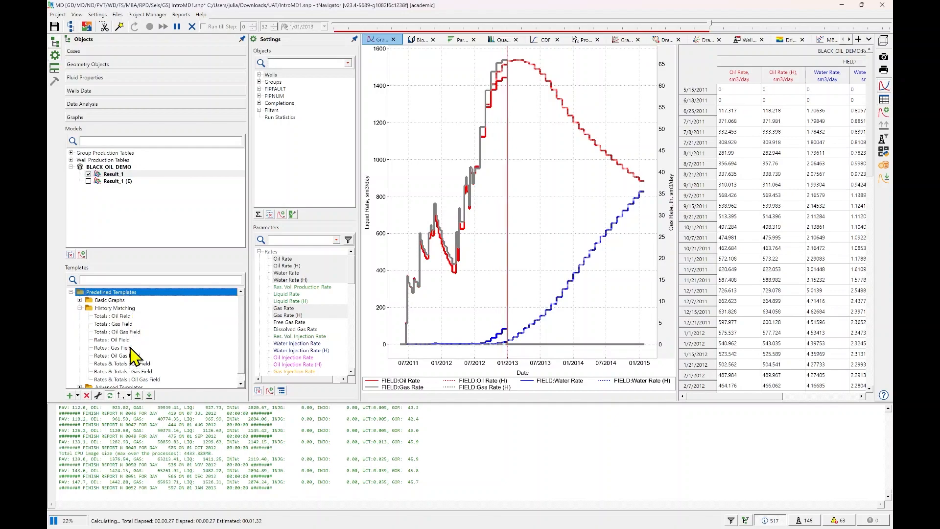
click(125, 318)
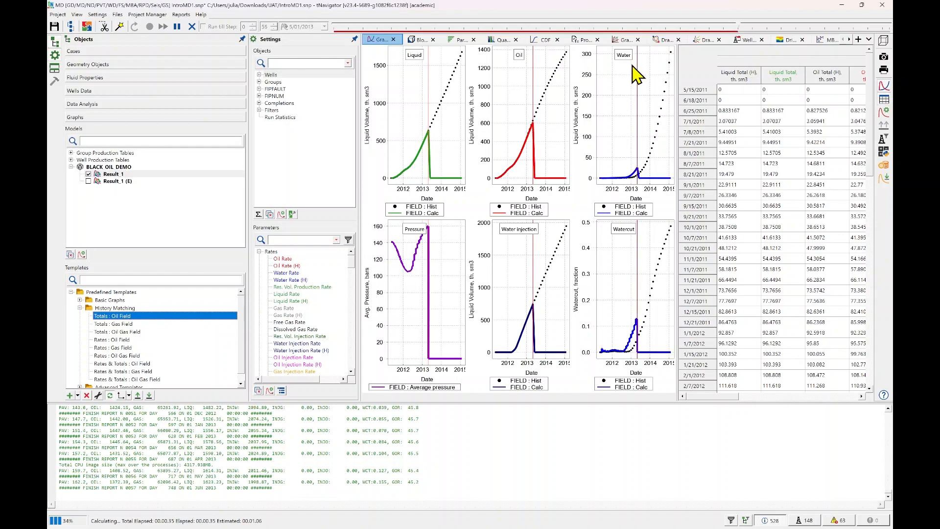
Select the FIELD group for the graphs and browse the parameters available for plotting.
click(259, 82)
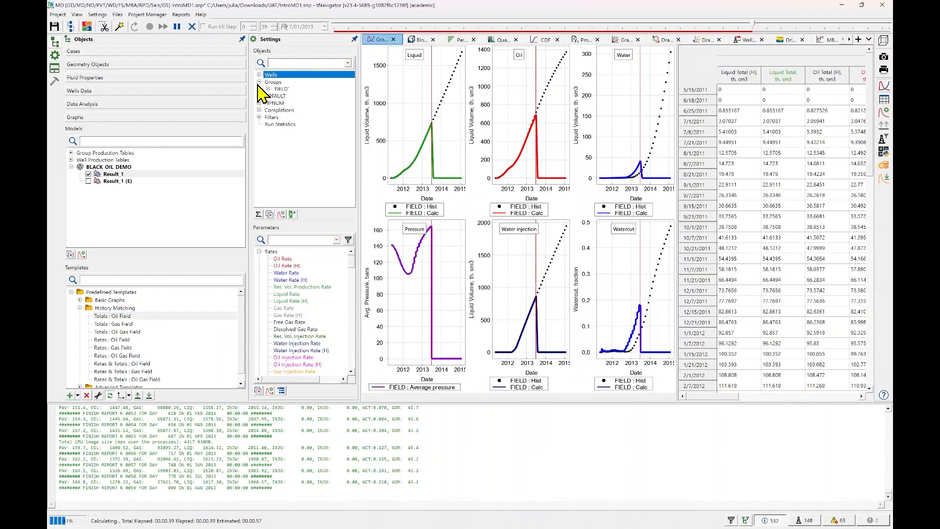
click(283, 89)
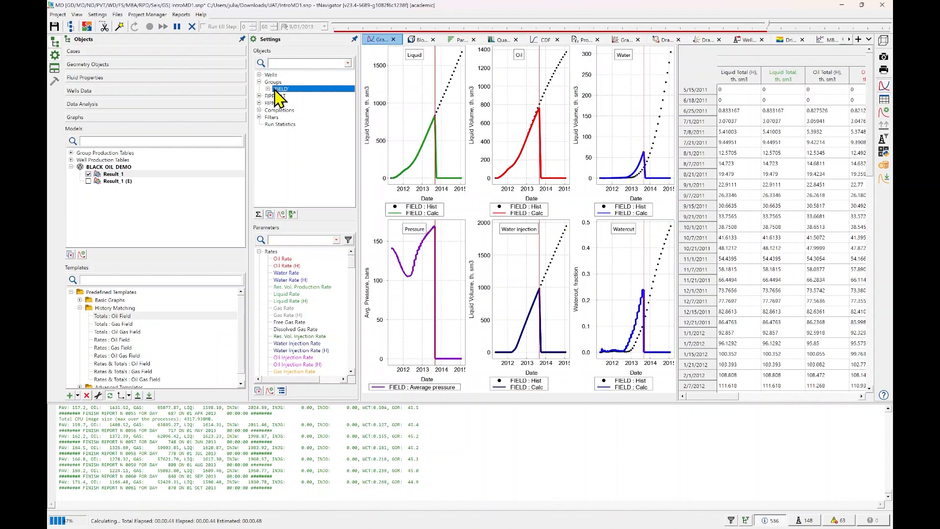
scroll(294, 274, down, 1)
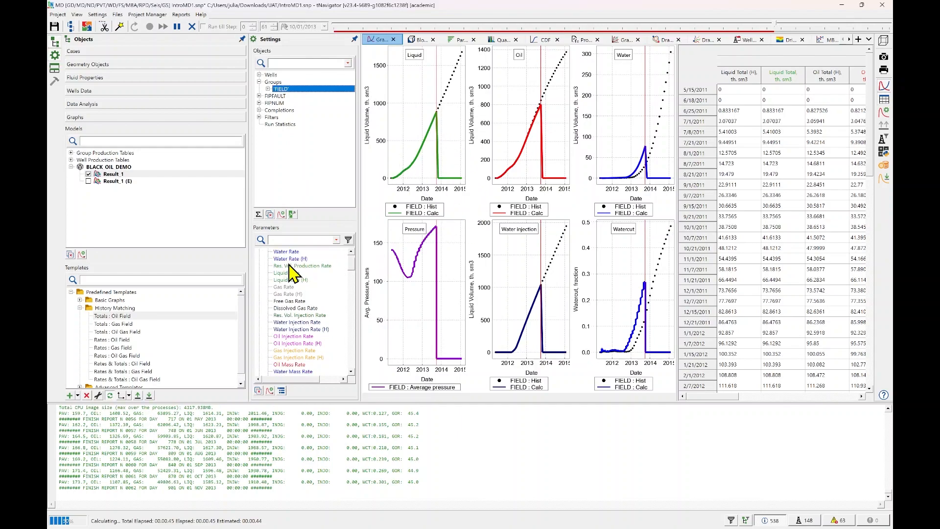
scroll(293, 274, down, 8)
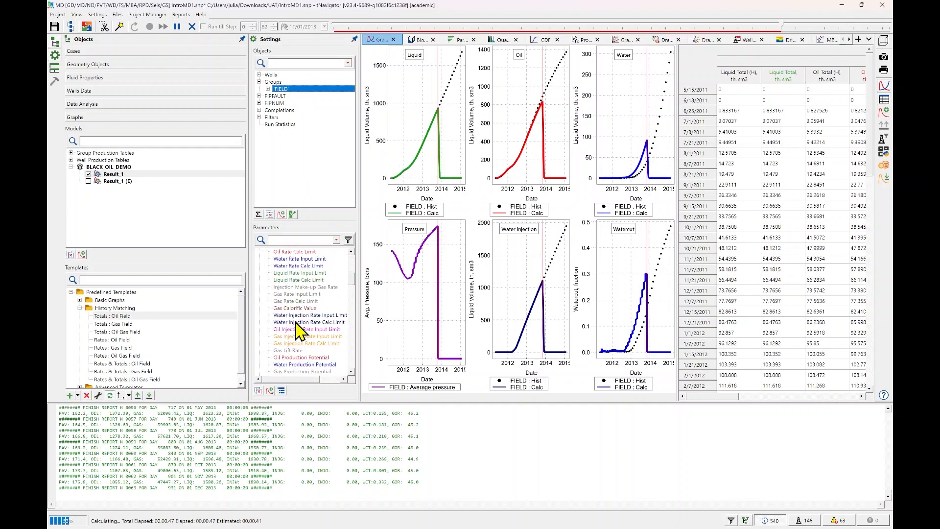
scroll(297, 328, up, 8)
Switch the parameter list to check boxes and select the Liquid graph to inspect its plotted parameters.
click(270, 390)
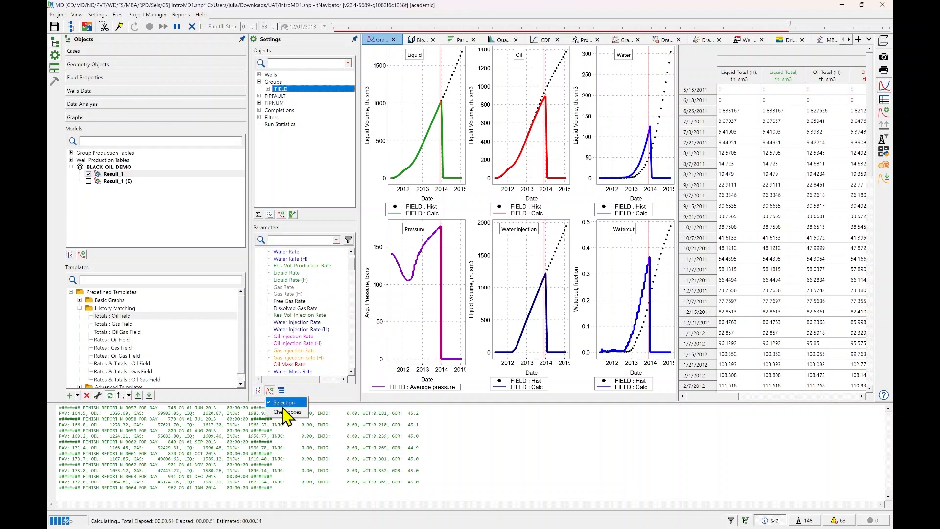
click(286, 412)
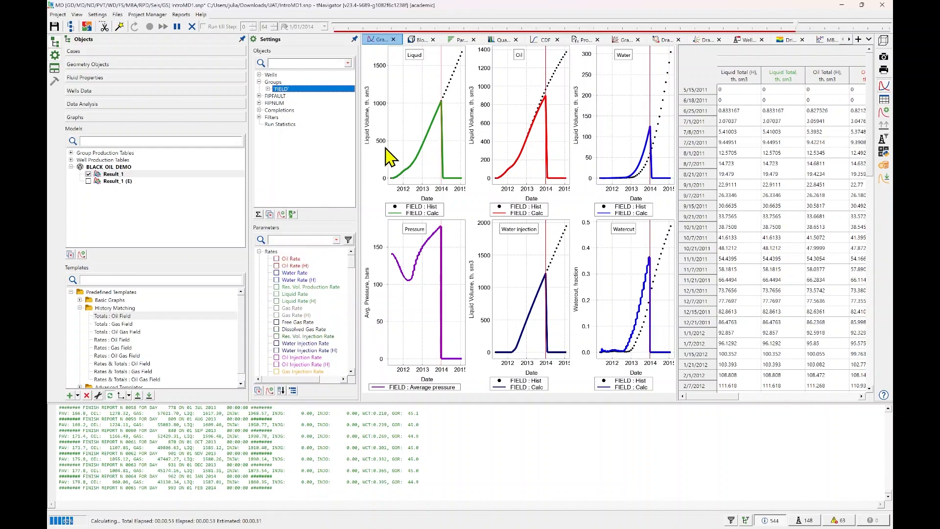
click(403, 112)
scroll(323, 303, down, 10)
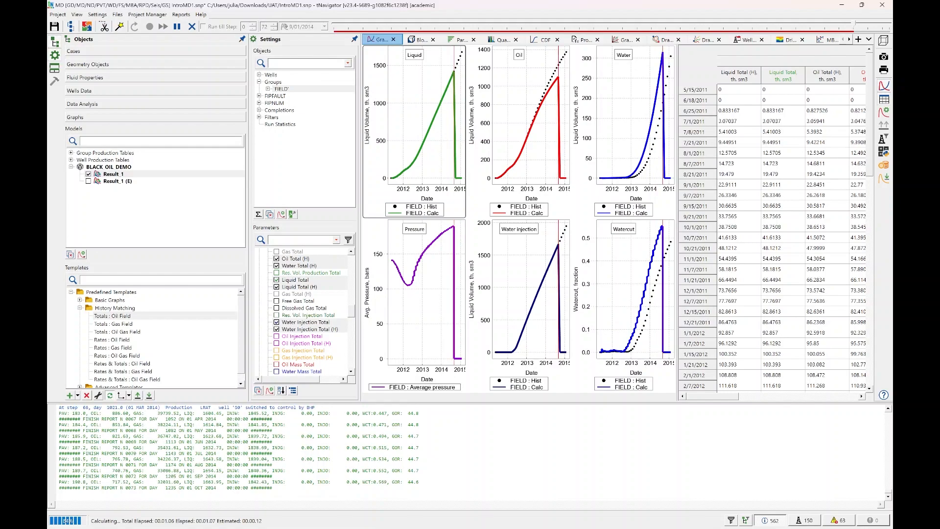
Expand the wells and review the totals graphs of individual wells from well 3 to well 27, plus well 50.
click(259, 75)
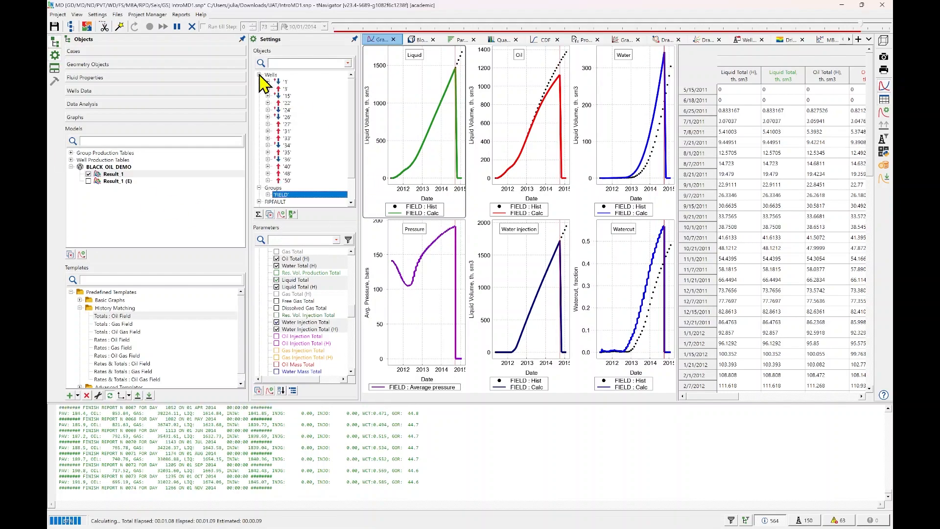
click(296, 89)
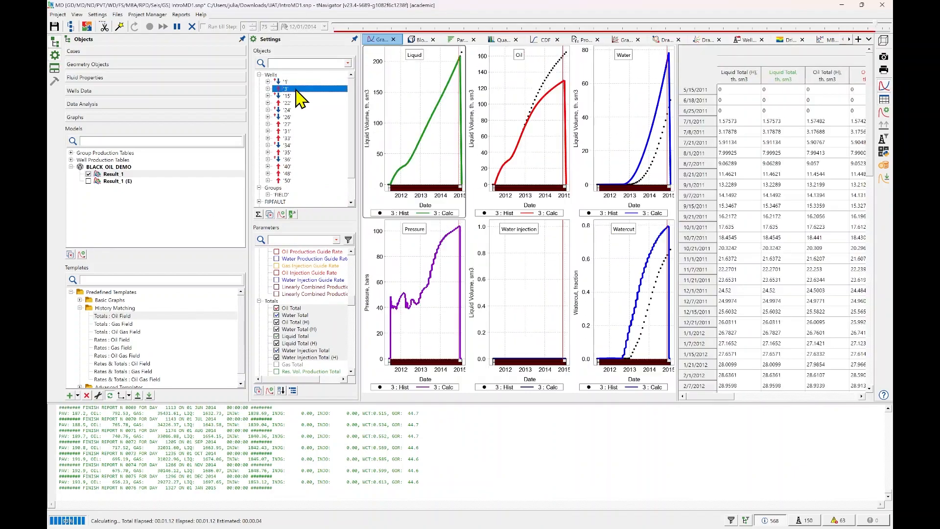
key(Down)
key(Down)
key(Down)
key(Down)
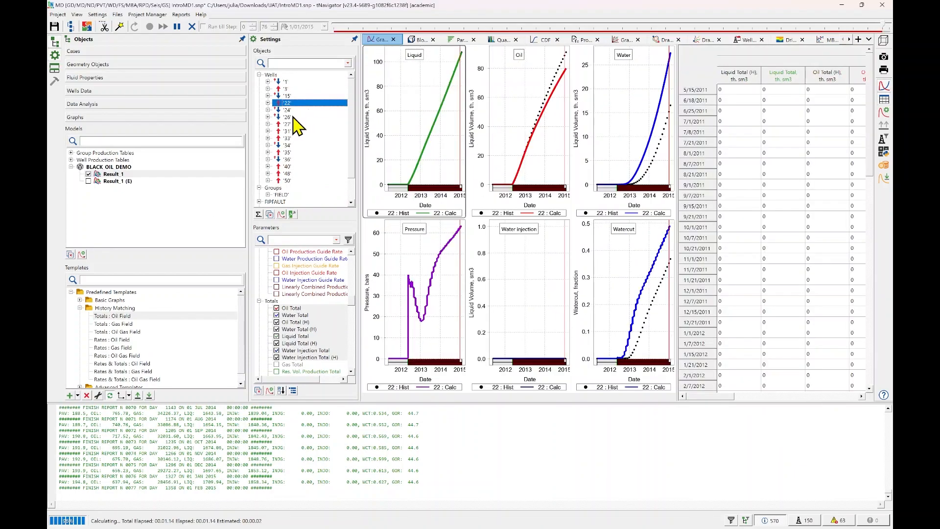
key(Down)
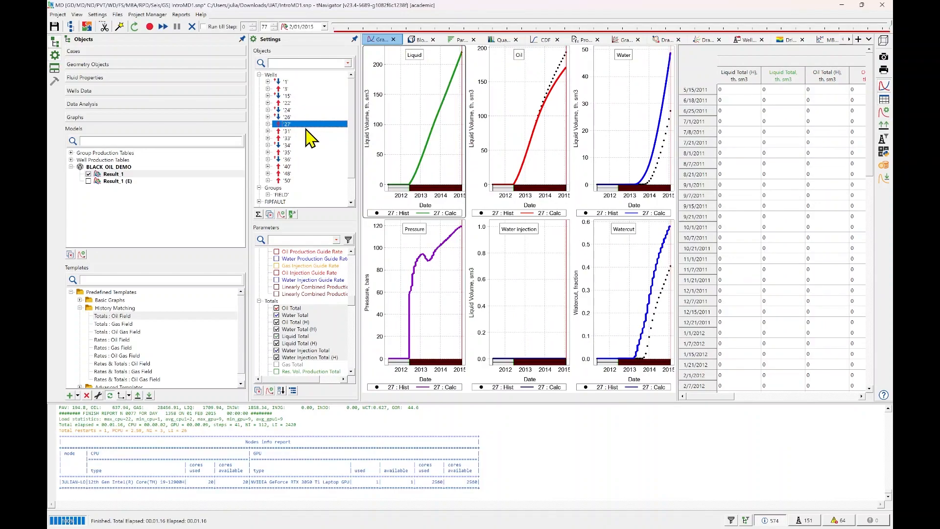
click(304, 180)
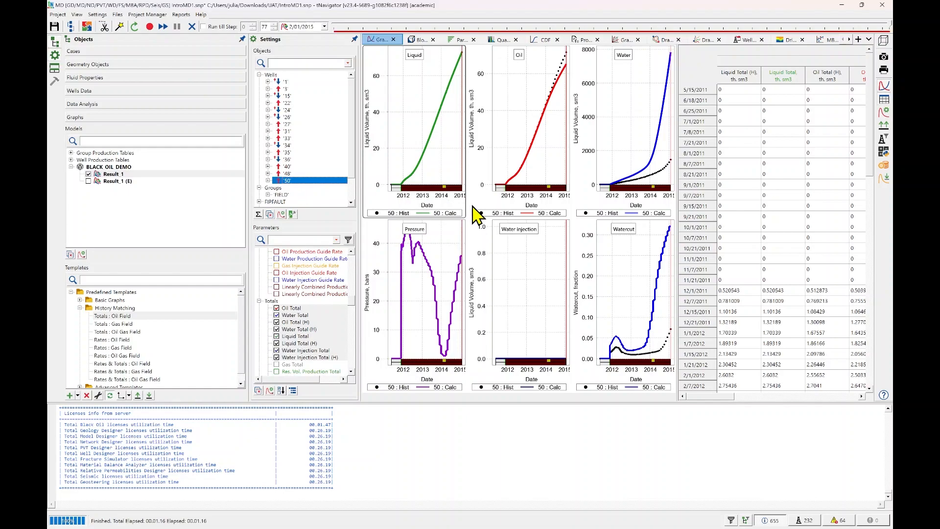
Review the calculation log by message category, covering the information, warning and model loader messages.
click(806, 522)
click(780, 522)
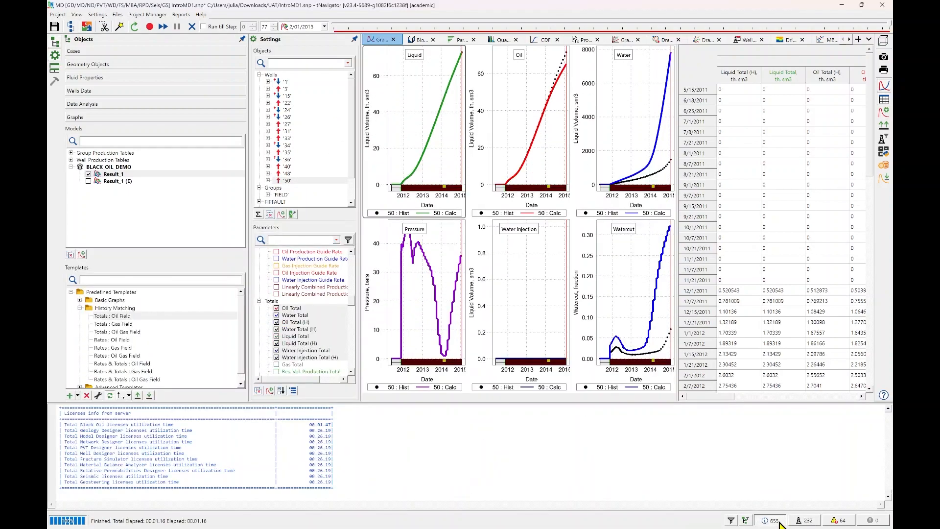
click(835, 523)
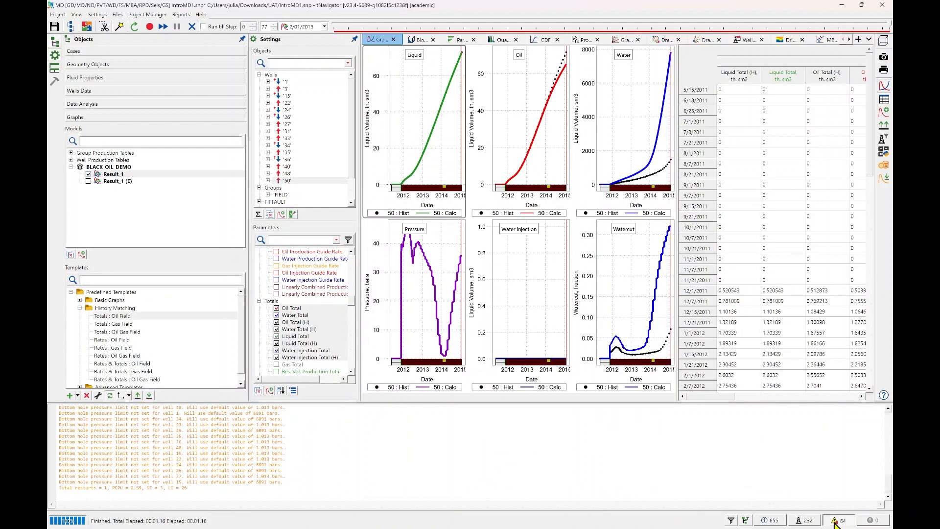
click(806, 522)
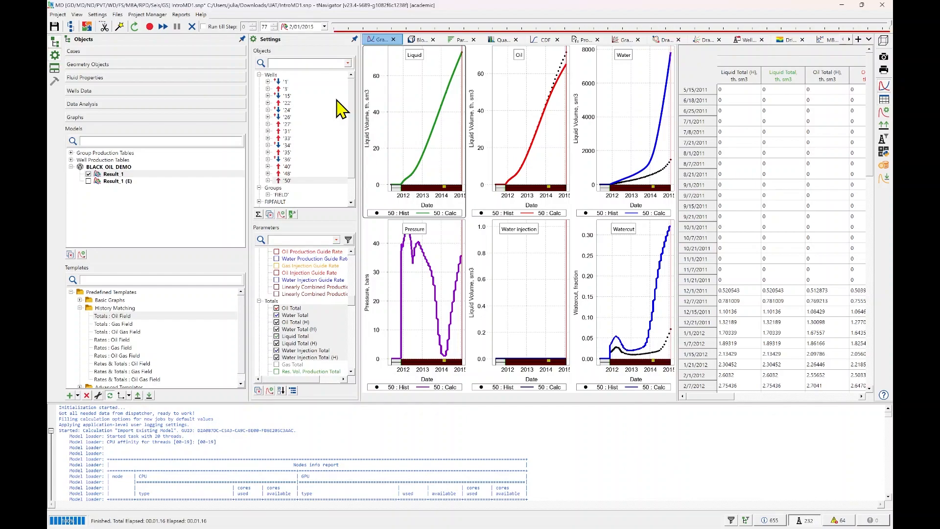
Return from the totals template to the default rates graph and examine the late-time curves of well 50.
mouse_move(435, 120)
click(171, 293)
scroll(563, 193, up, 5)
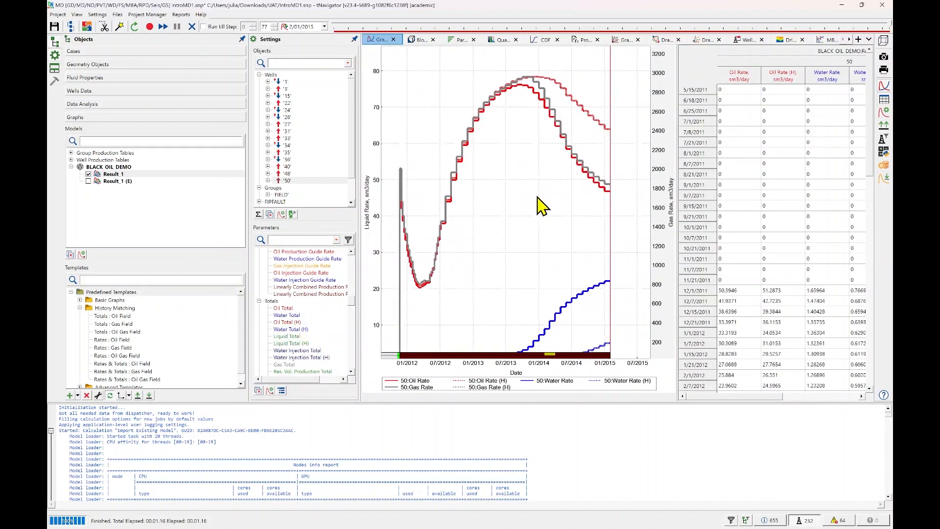
scroll(568, 184, up, 1)
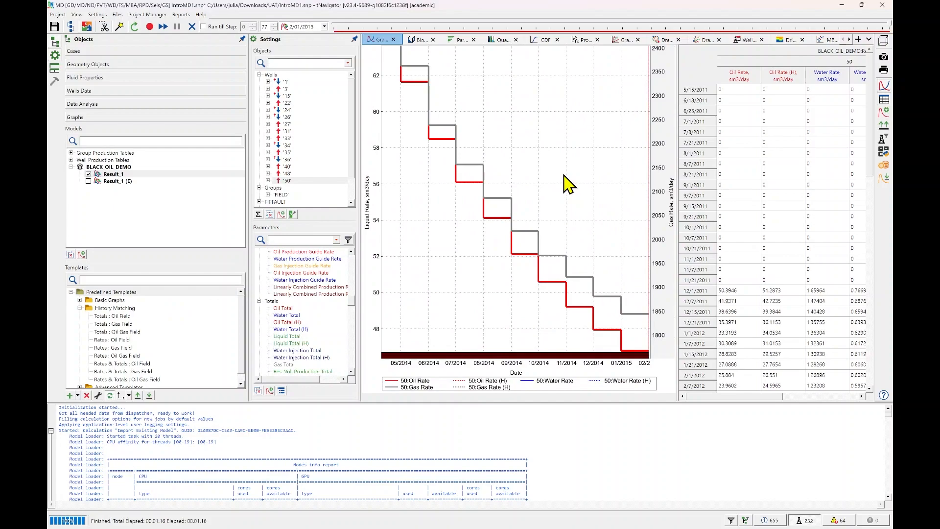
scroll(564, 175, down, 5)
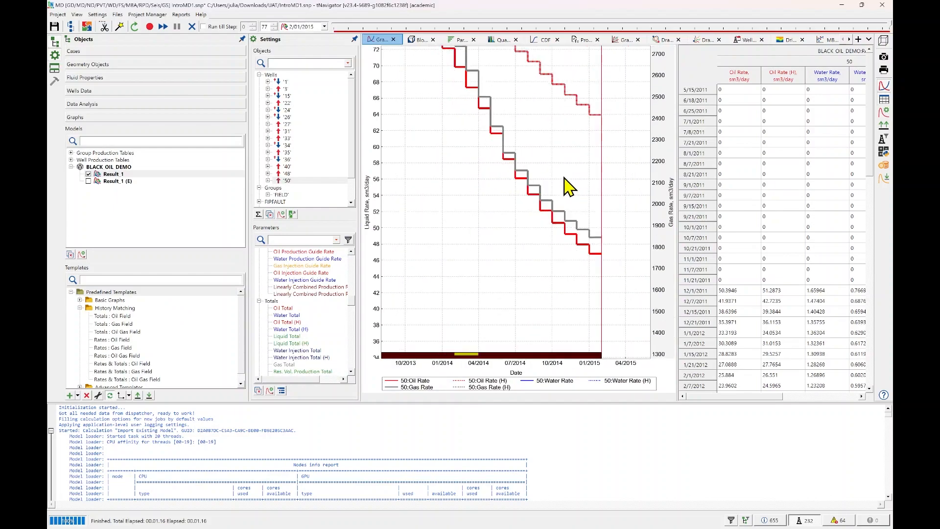
Compare calculated and historical rates for wells 36, 35 and 34, and plot the rates of the FIELD group.
click(289, 160)
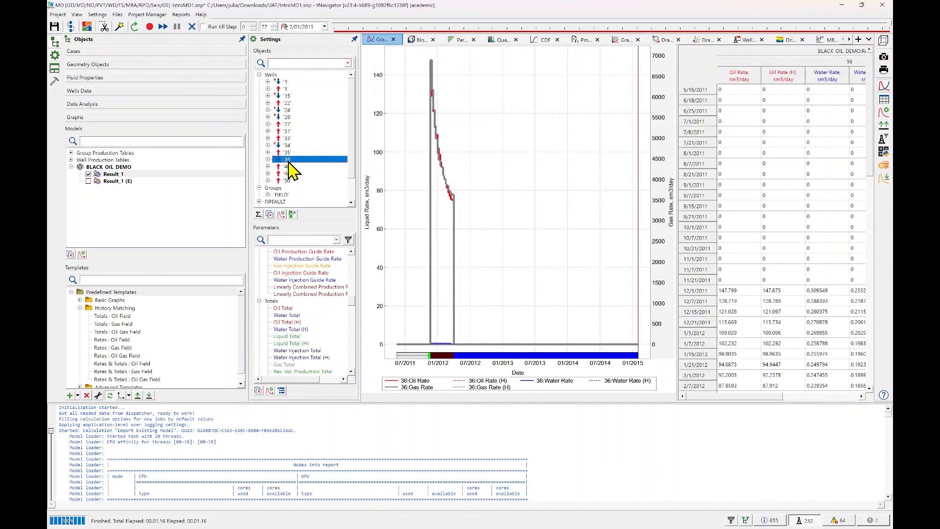
click(293, 154)
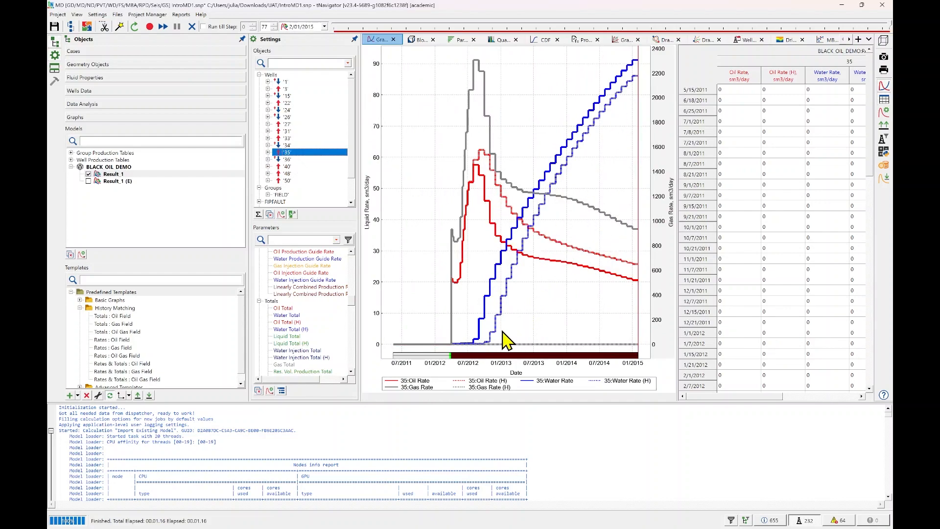
click(292, 146)
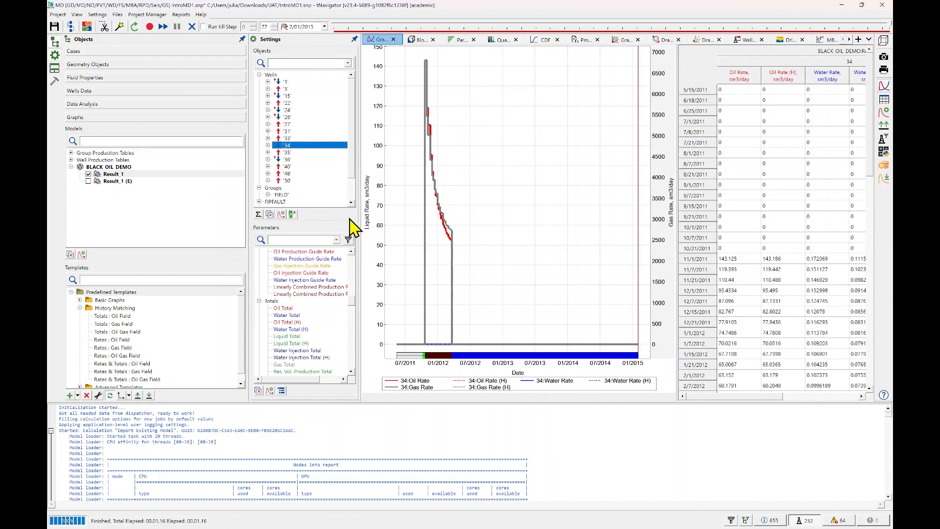
scroll(277, 123, down, 1)
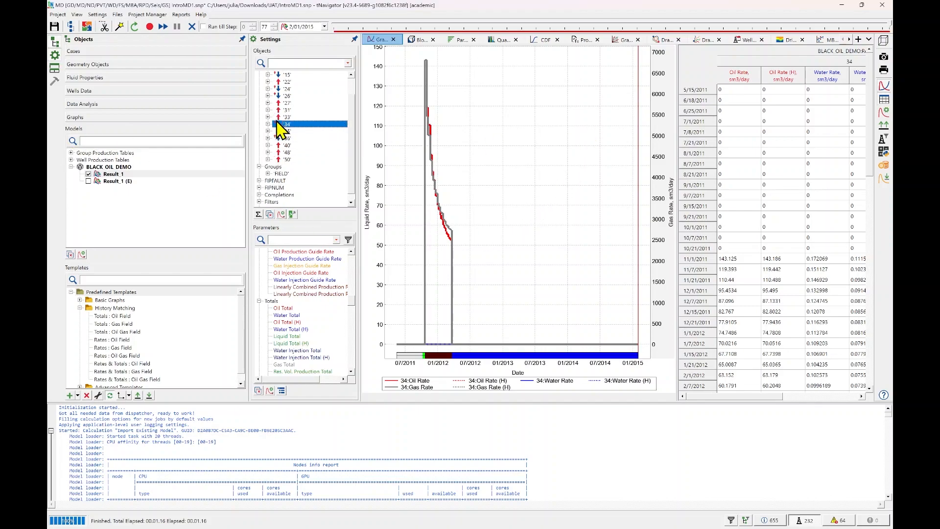
scroll(278, 124, down, 1)
click(281, 166)
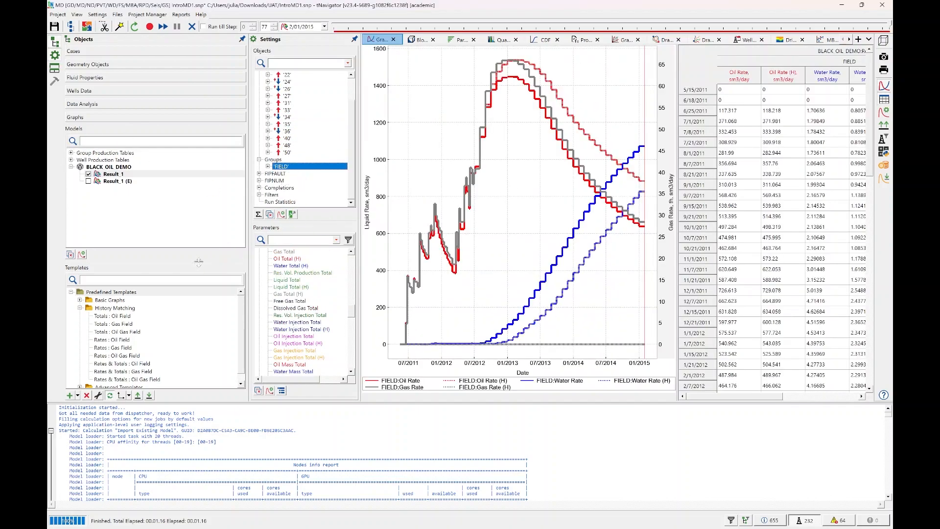
Apply the Totals : Oil Field template to the FIELD group, followed by the Totals : Gas Field template.
click(114, 316)
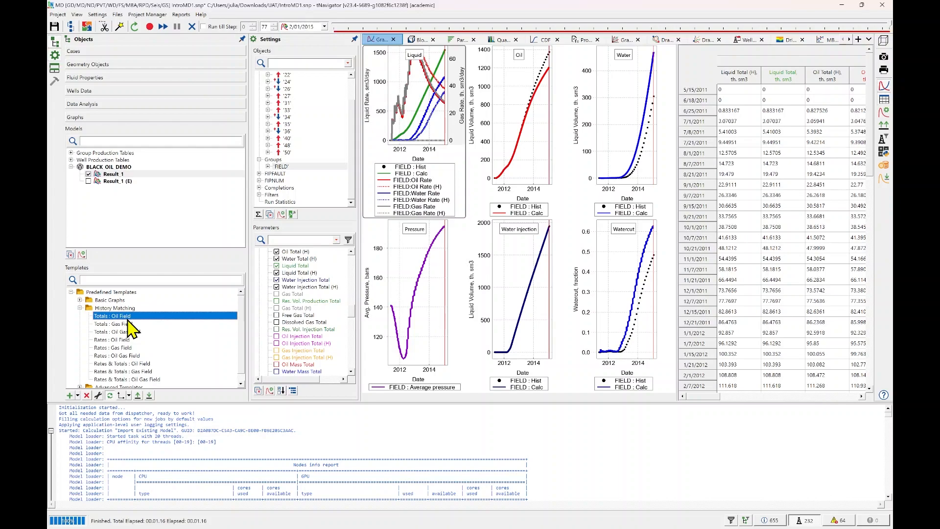
scroll(128, 321, down, 1)
click(131, 316)
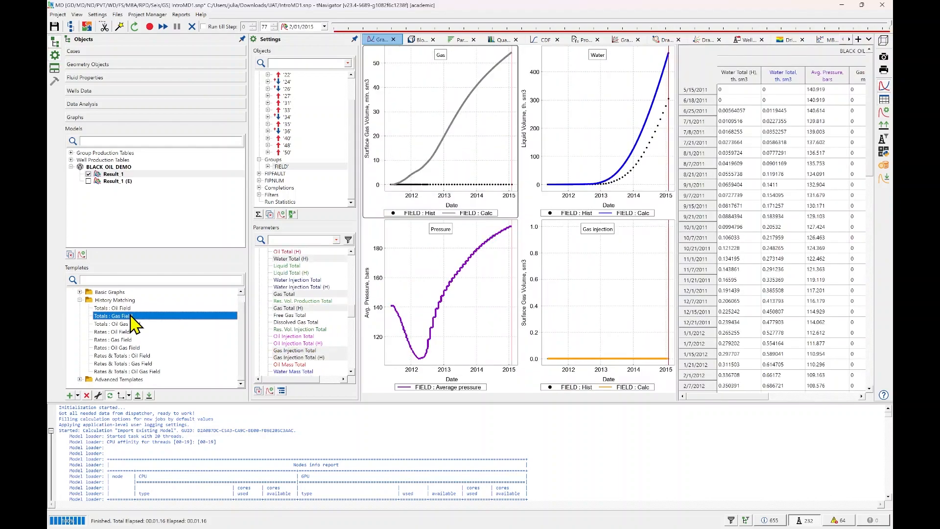
Apply the Rates & Totals : Oil Field template to the FIELD group and copy its entire results table.
click(138, 356)
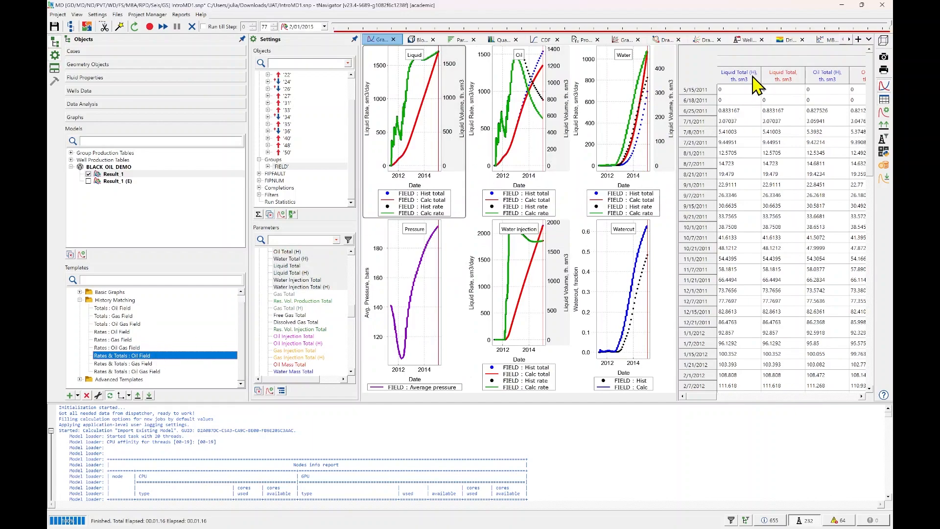
click(700, 63)
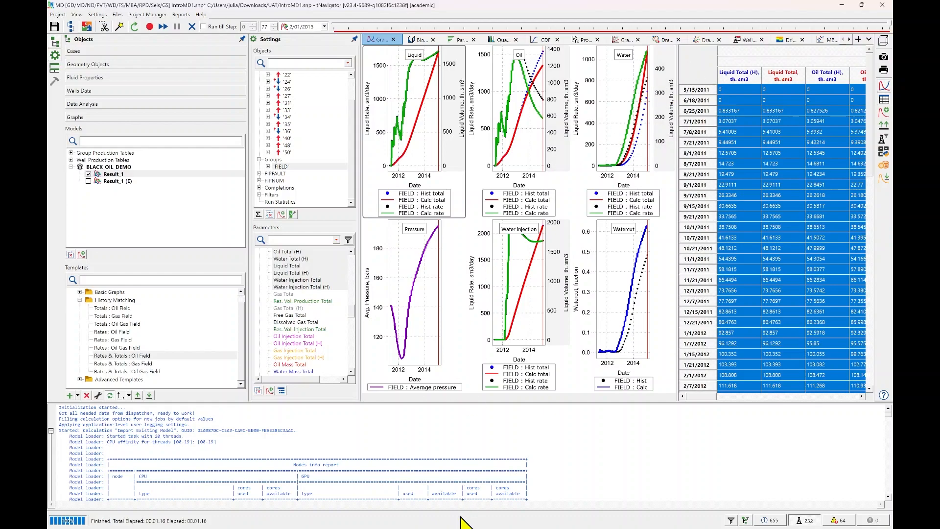
Switch to Excel and paste the copied results table into a blank workbook starting at cell A1.
mouse_move(460, 521)
click(409, 522)
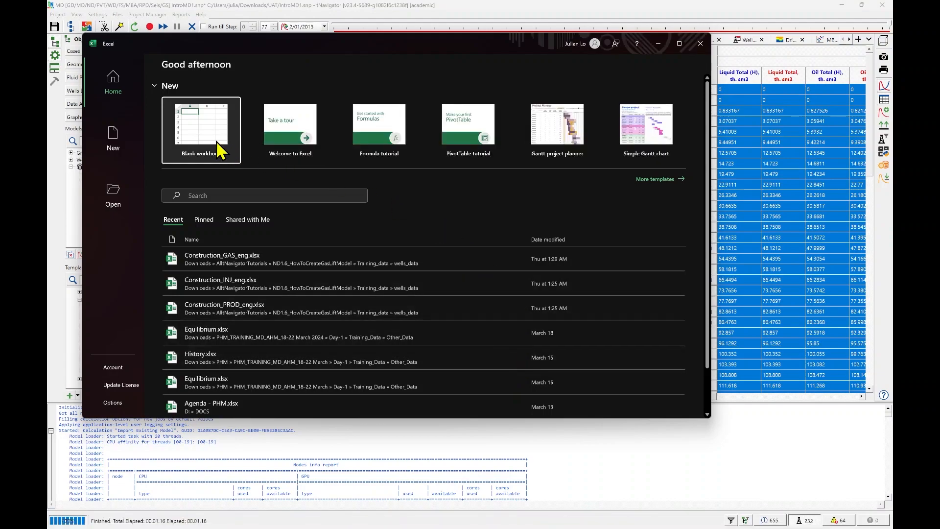
click(217, 149)
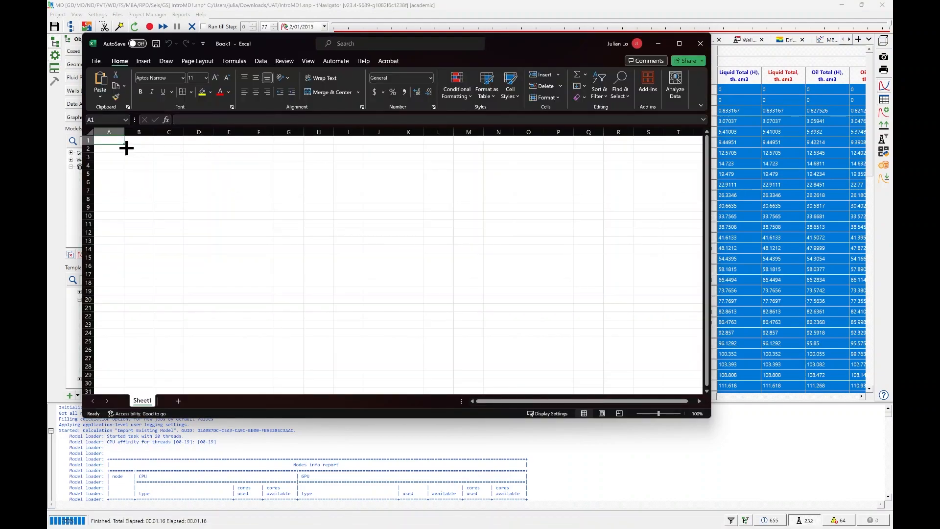
click(132, 149)
click(111, 140)
key(ctrl+v)
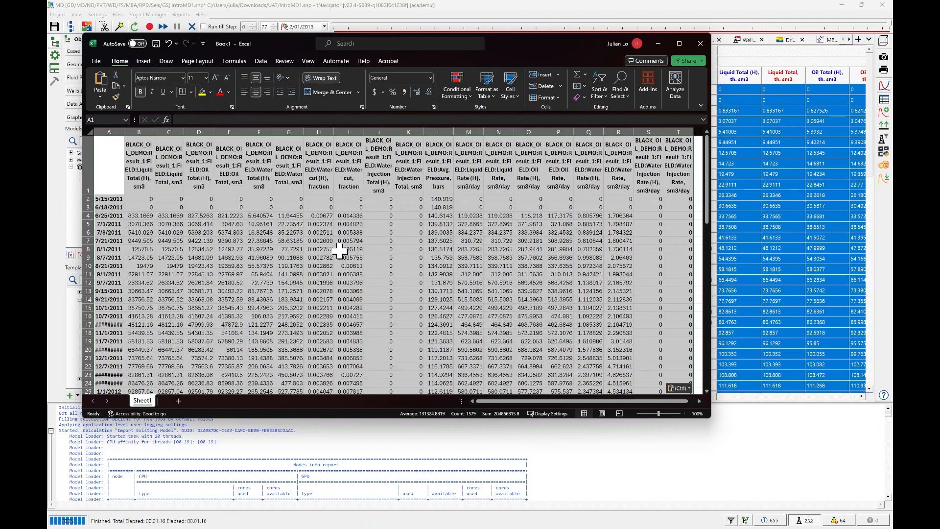
Look through the pasted FIELD data down to the later dates, then minimize Excel to return to Model Designer.
scroll(335, 248, down, 8)
scroll(338, 240, down, 14)
scroll(343, 237, up, 18)
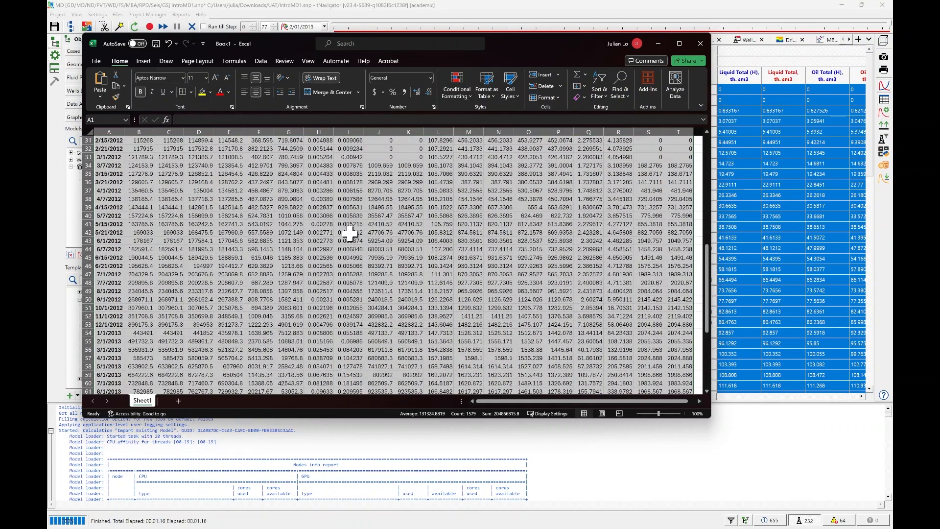
scroll(342, 210, up, 4)
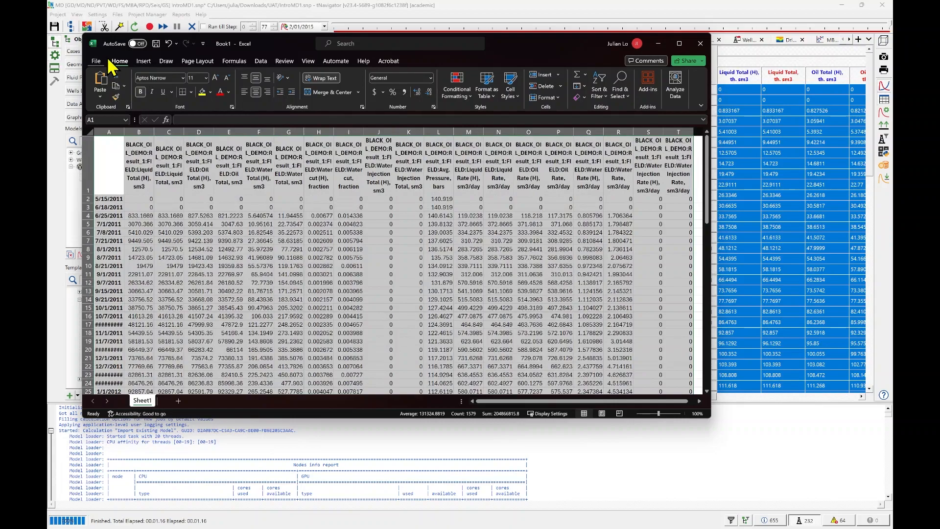
click(658, 44)
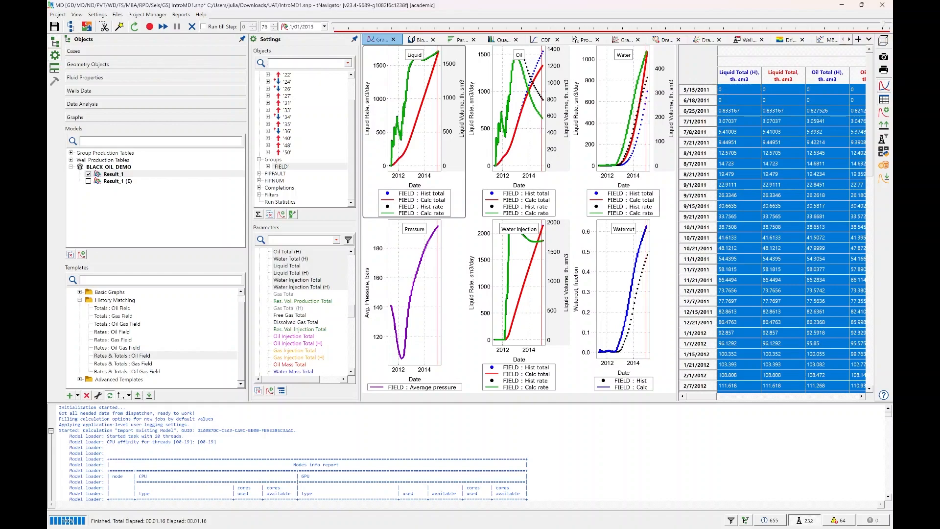
Go to the geometry objects and display the calculated Pressure property on the 2D map.
click(149, 65)
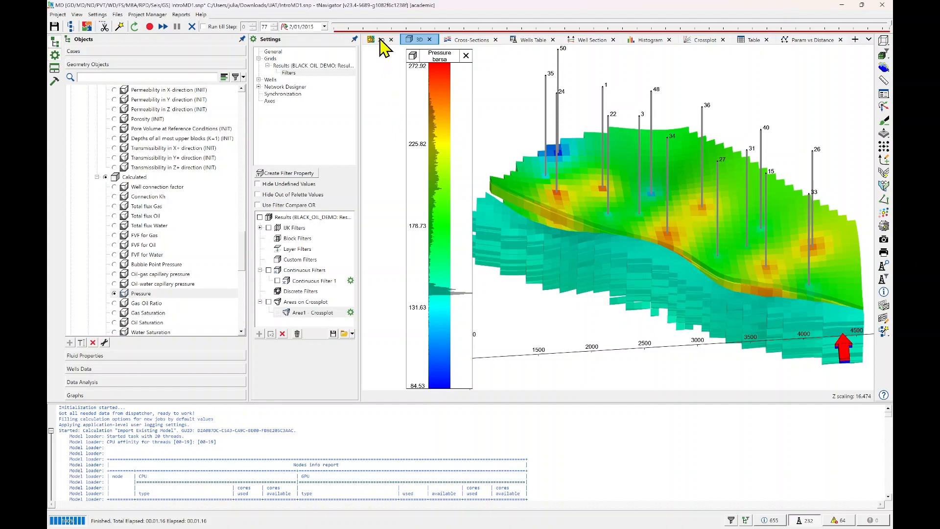
click(382, 41)
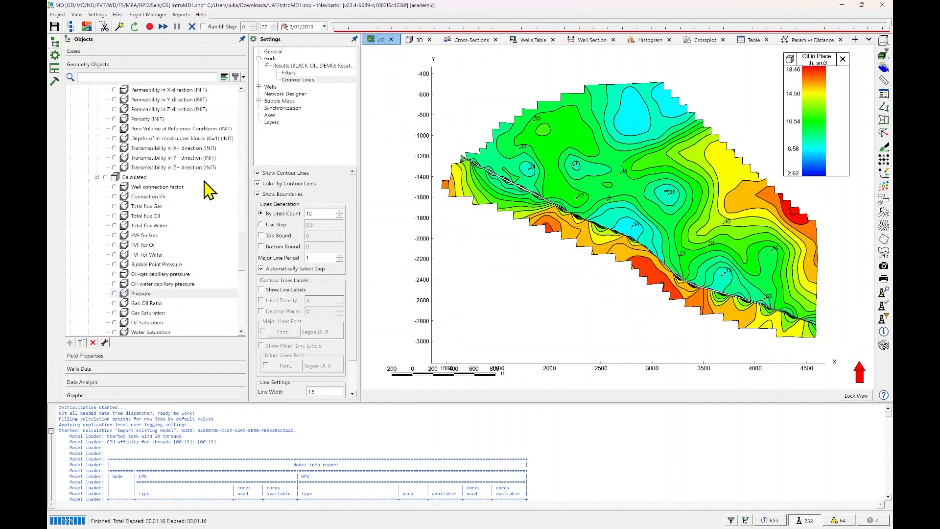
click(115, 294)
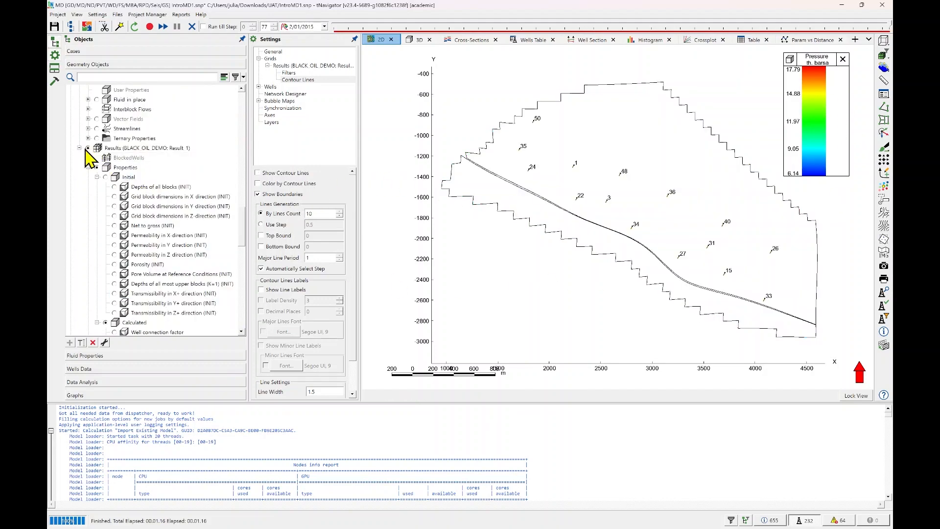
Collapse the initial properties under the Result_1 grid results and reselect the calculated Pressure property for the 2D map.
click(88, 148)
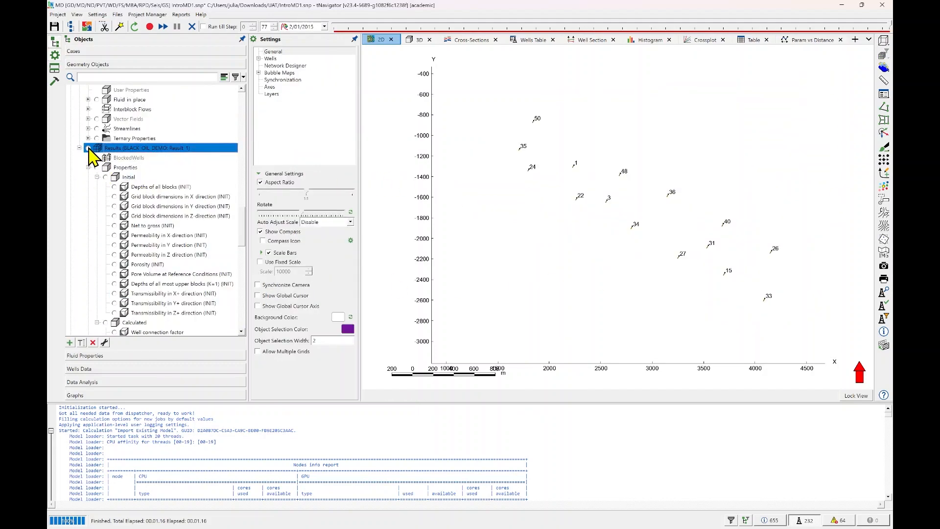
click(89, 167)
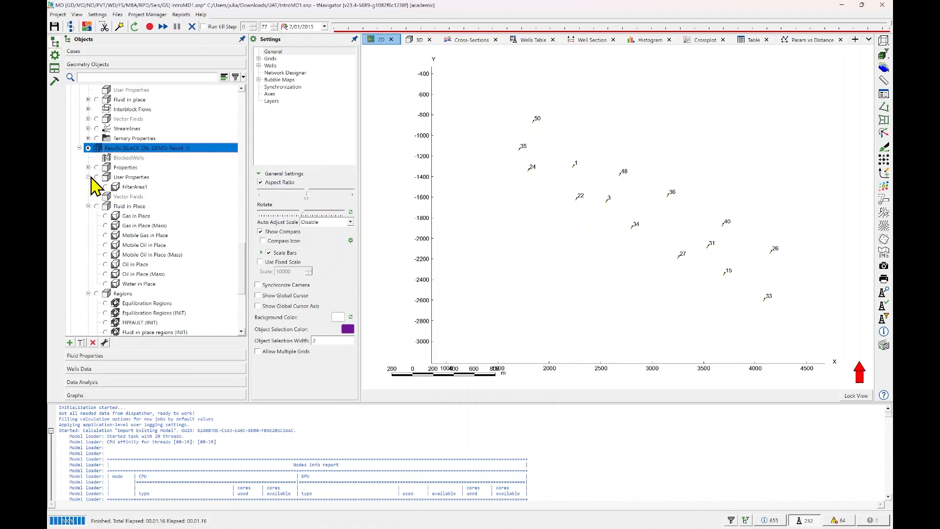
click(88, 167)
click(97, 177)
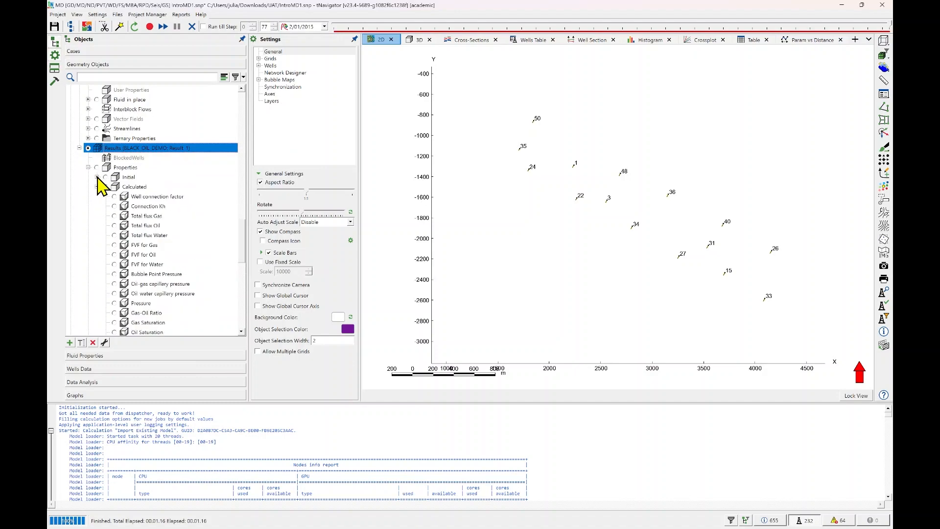
scroll(122, 215, down, 4)
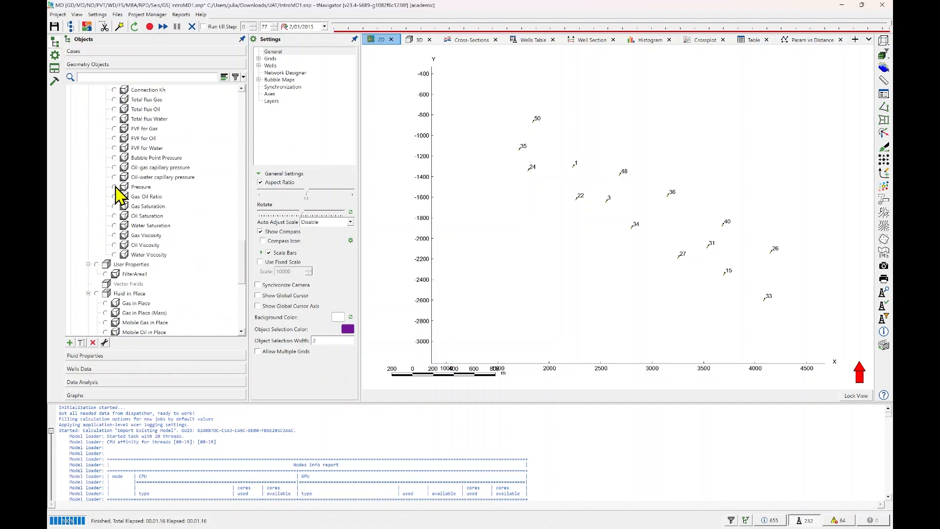
click(114, 187)
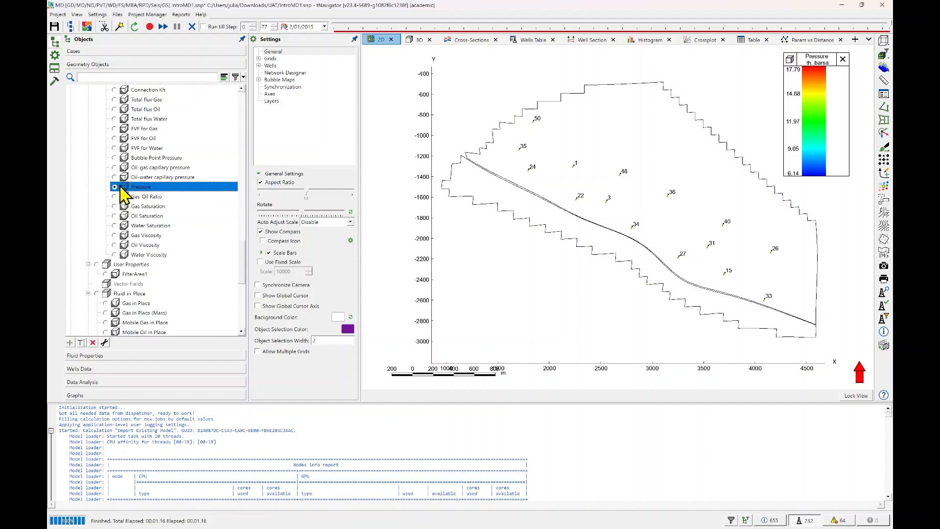
In the Results grid settings, compare coloring the pressure map by grid and by contour lines, ending with Color by Grid.
click(272, 58)
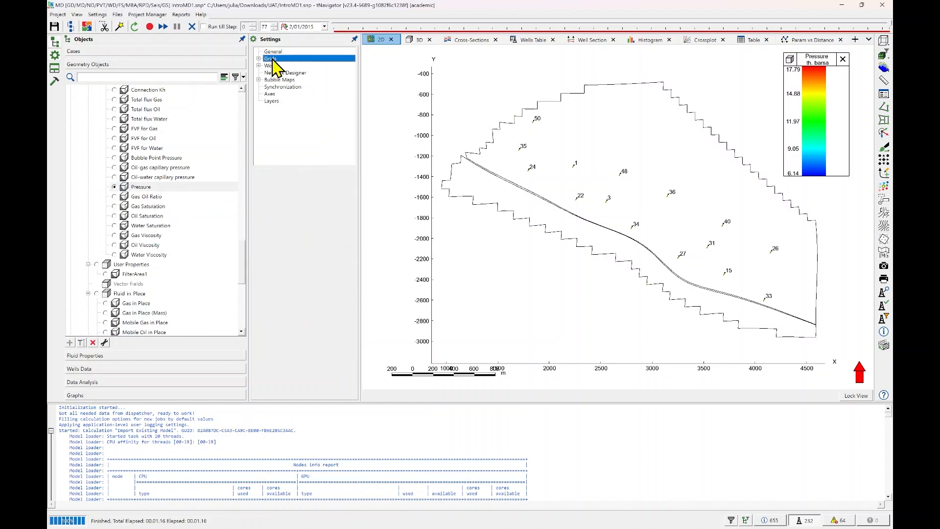
click(258, 58)
click(282, 65)
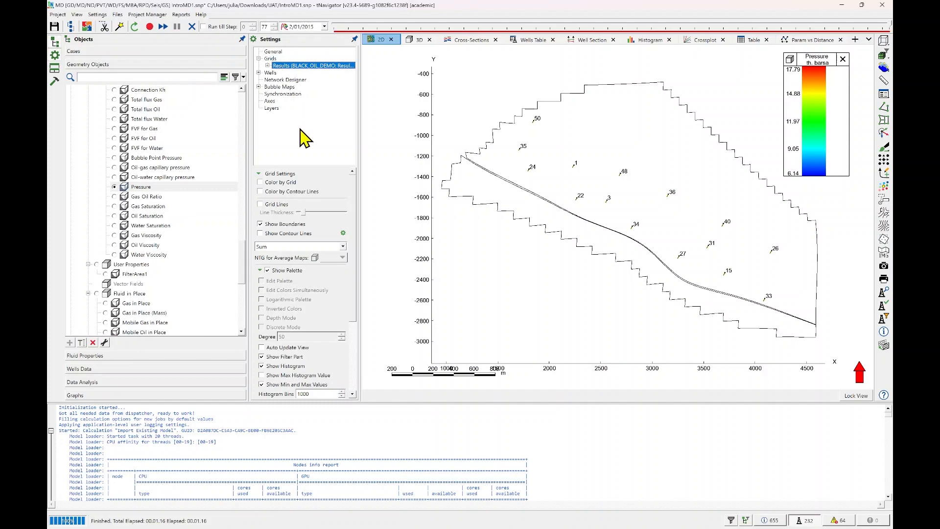
click(284, 183)
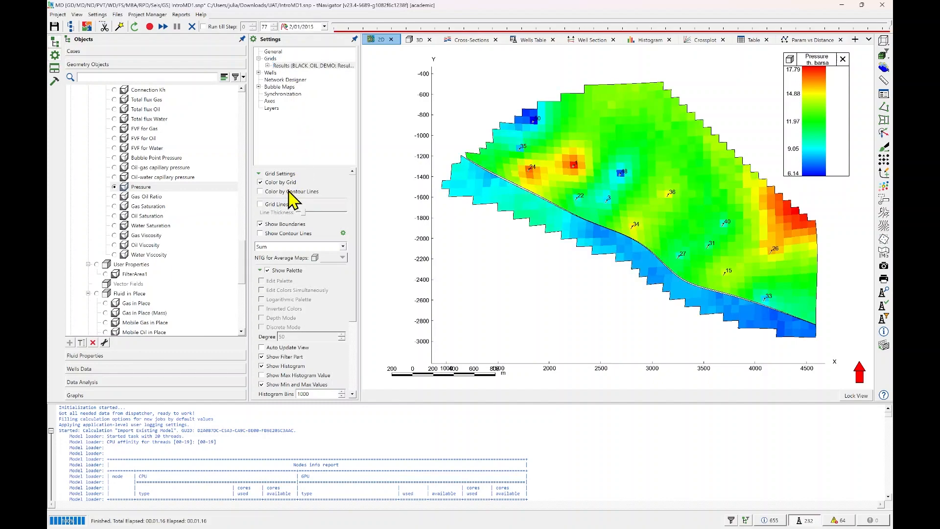
click(289, 192)
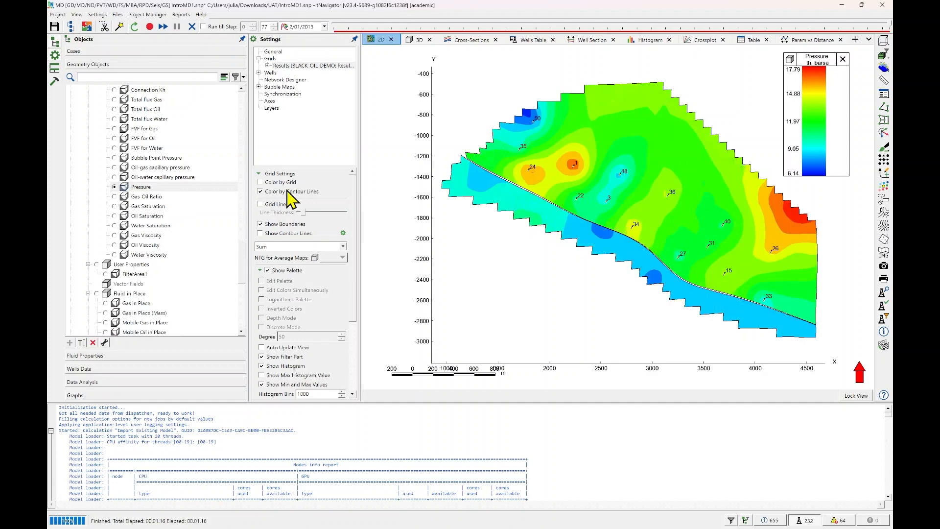
click(287, 183)
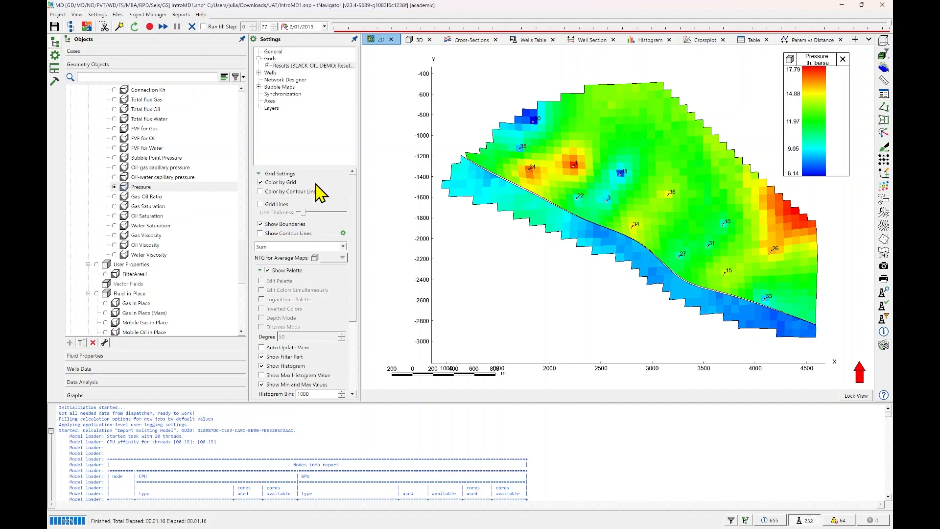
Set the pressure map's layer aggregation to Min and inspect the area around well 22.
click(343, 247)
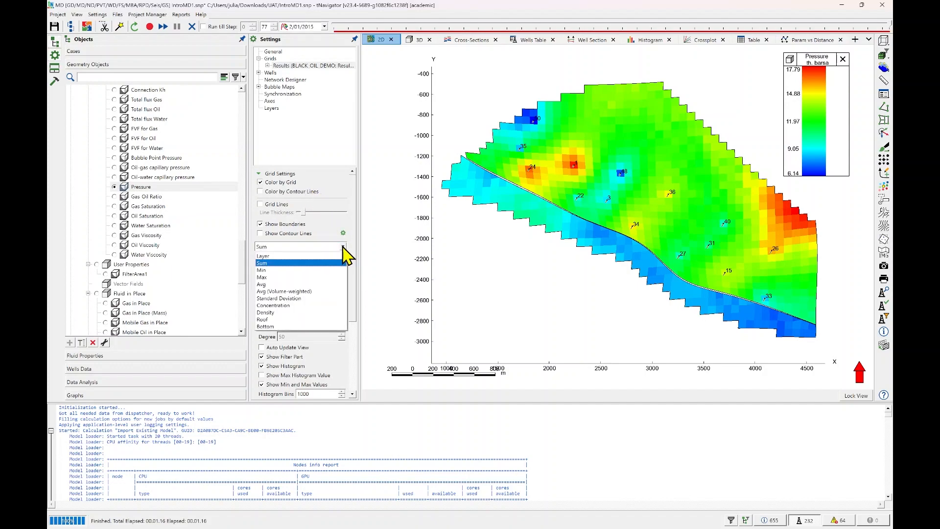
click(287, 271)
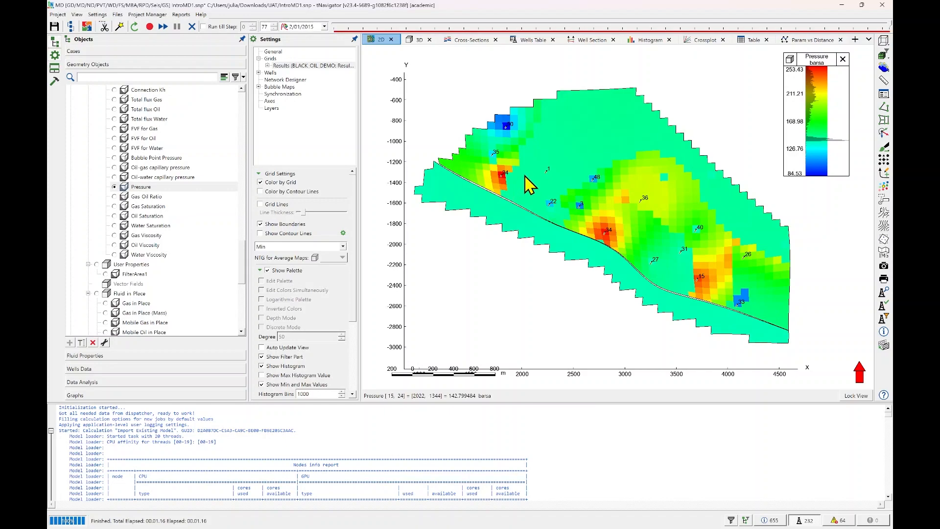
scroll(602, 189, up, 2)
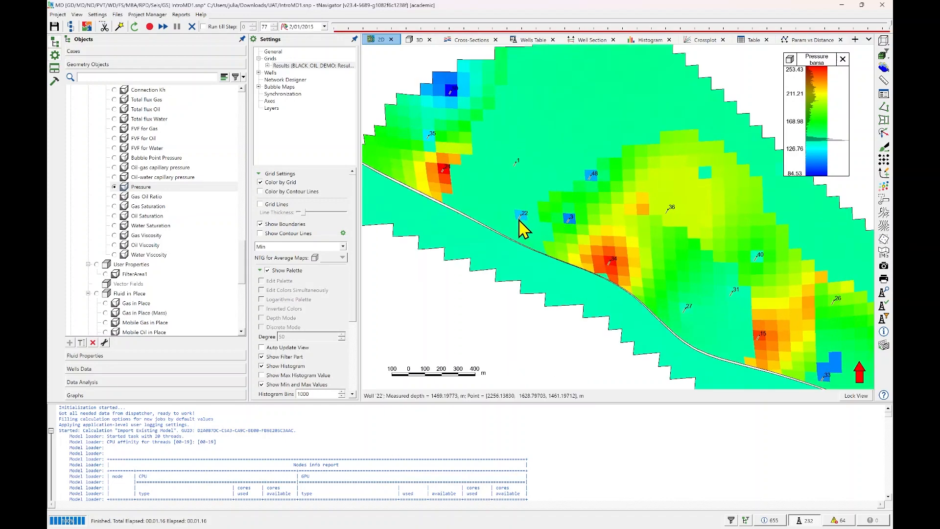
scroll(523, 228, down, 1)
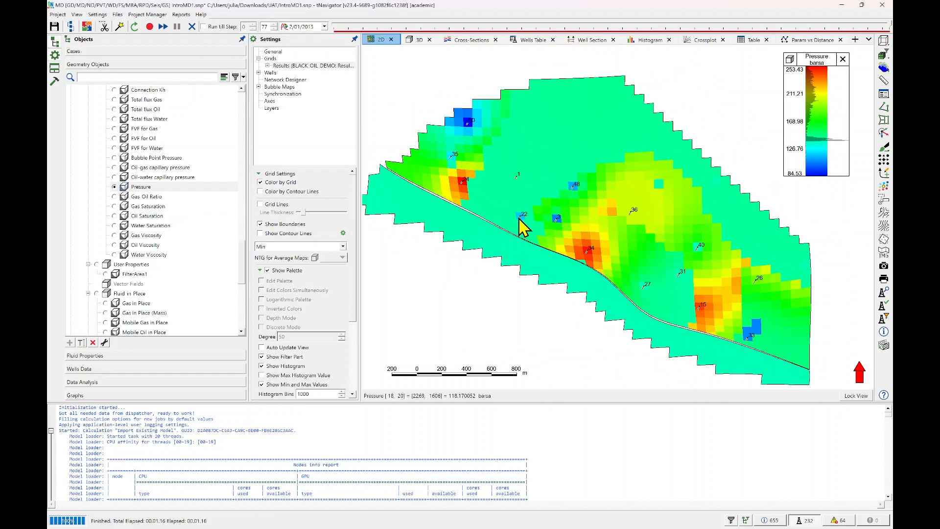
scroll(523, 228, down, 1)
drag(523, 228, 566, 216)
Set the pressure map's layer aggregation to Max and inspect the pressure around well 34 and the neighboring wells.
click(343, 247)
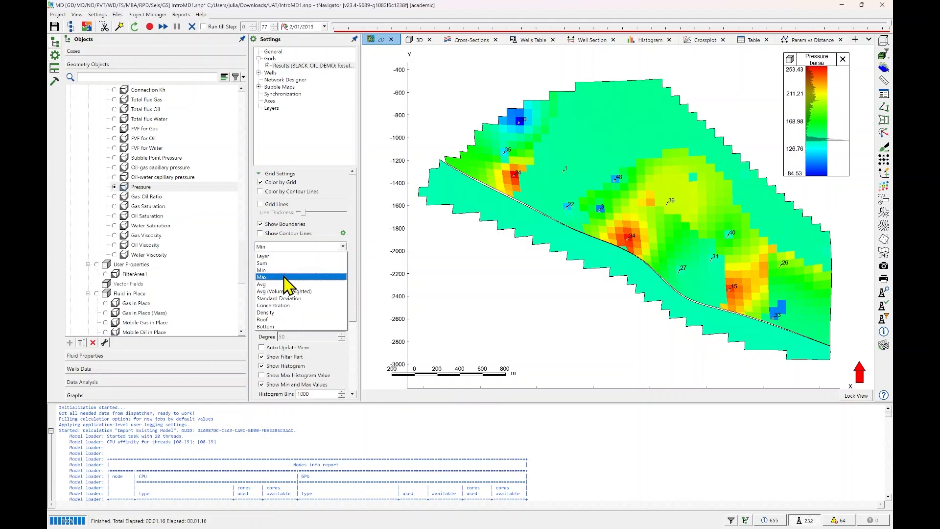
click(274, 277)
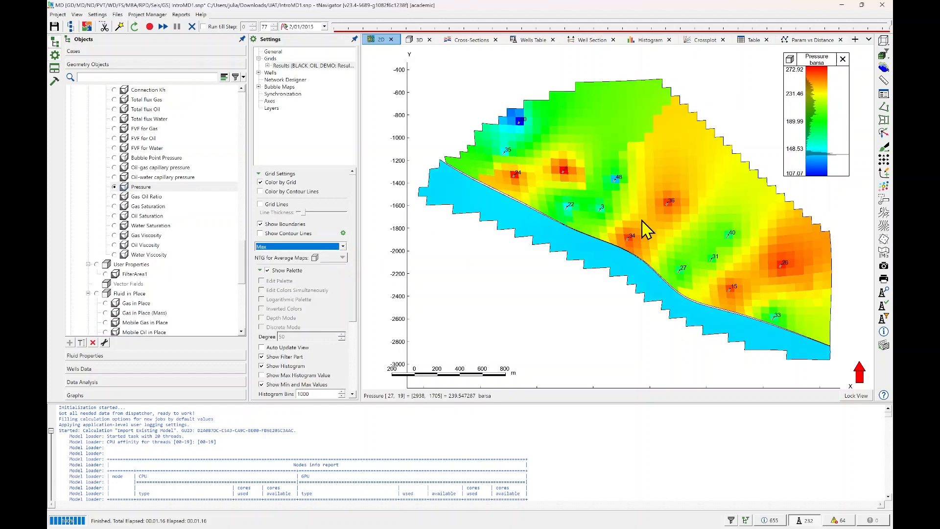
drag(640, 228, 629, 233)
scroll(643, 252, up, 4)
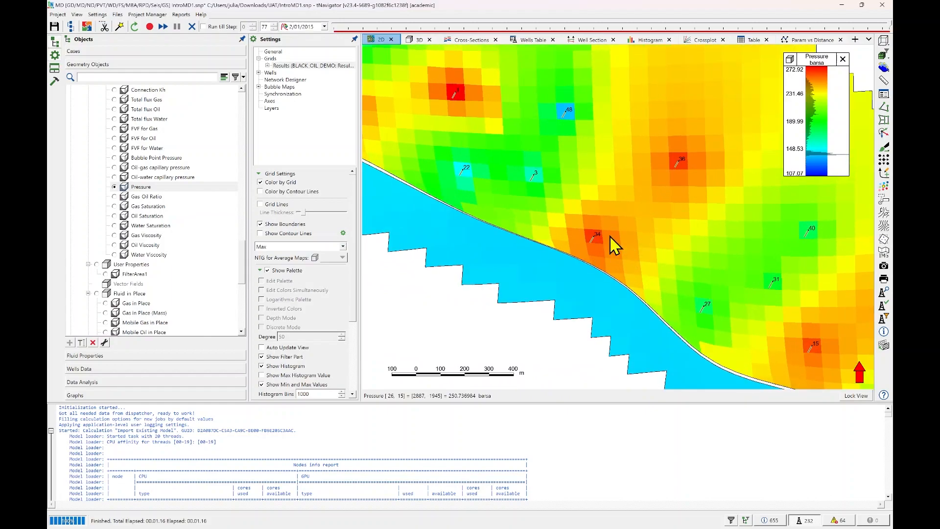
scroll(704, 209, down, 1)
drag(726, 226, 622, 206)
scroll(702, 220, down, 2)
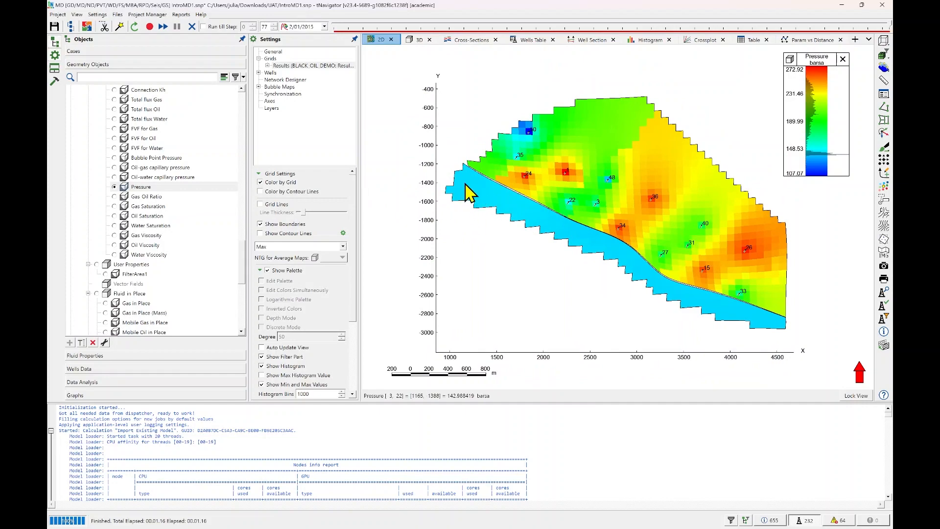
Dock the Cross-Sections view beside the 3D pressure view and move the pressure palette to the edge of the 3D view.
click(419, 40)
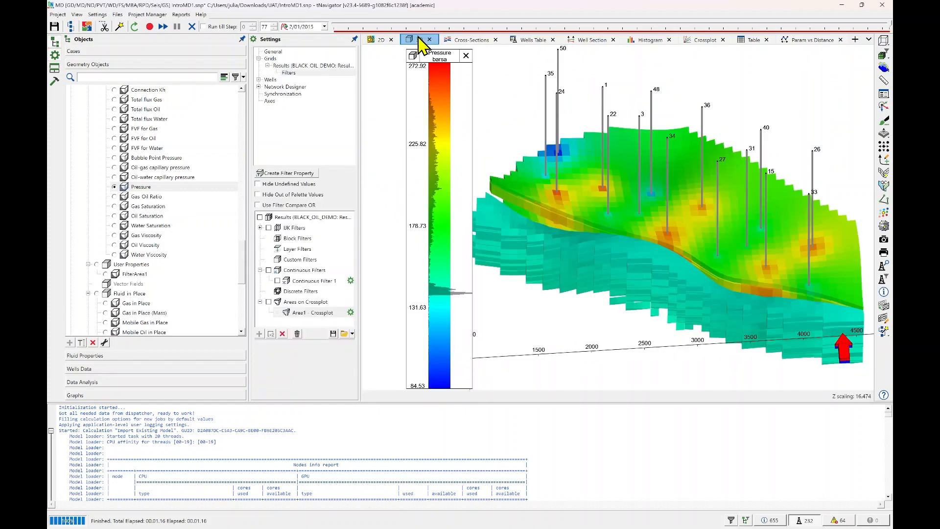
drag(693, 220, 660, 206)
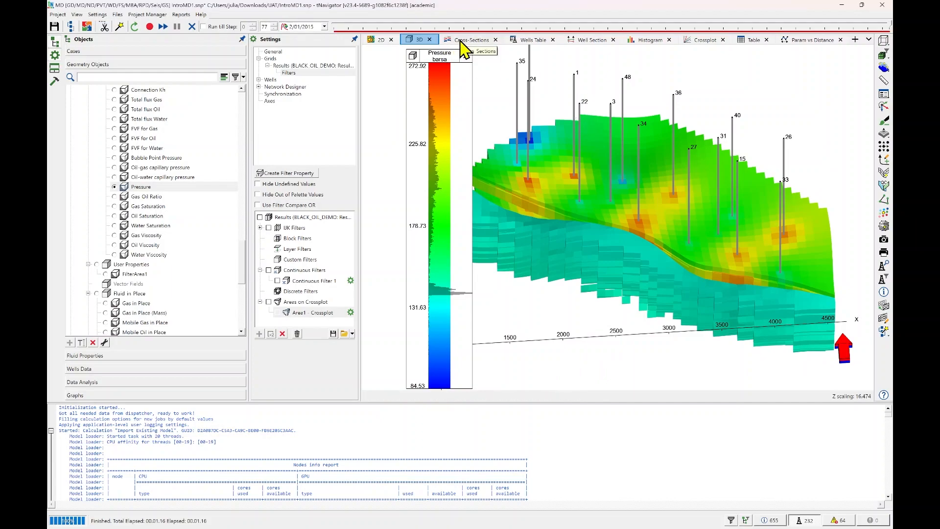
drag(462, 48, 643, 225)
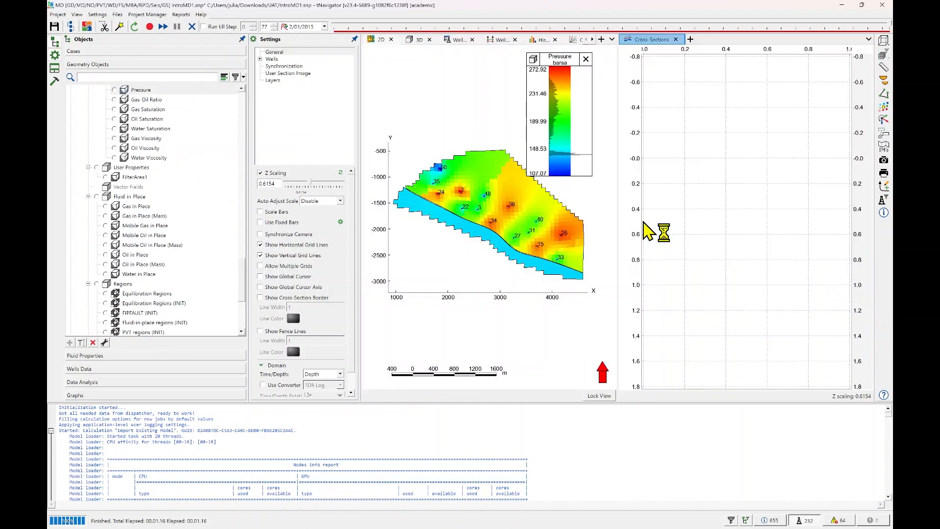
click(420, 41)
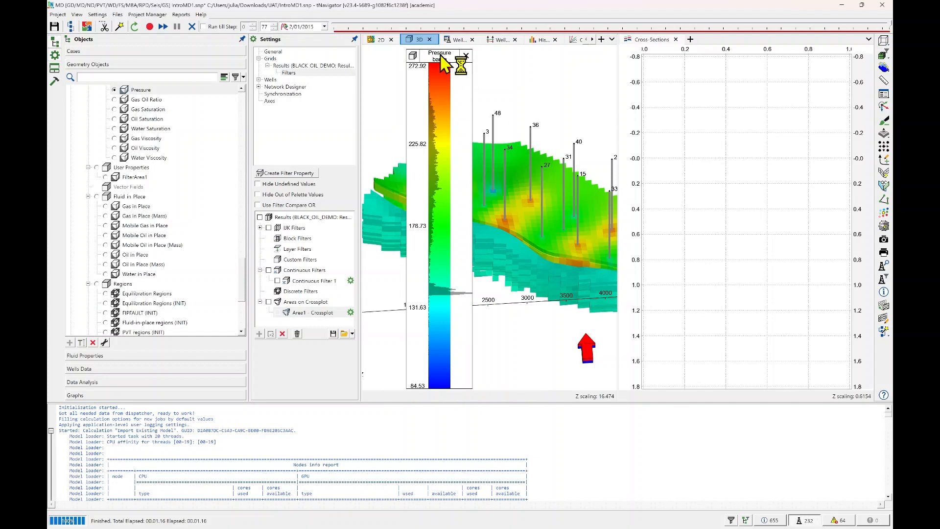
drag(431, 84, 381, 82)
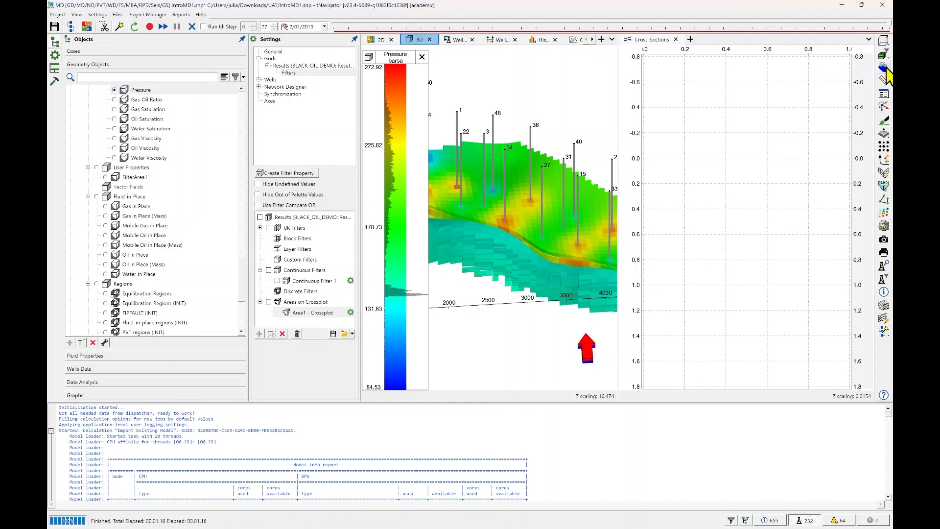
Open the Create/Edit Cross-Section tool and create a first cross-section object.
click(884, 70)
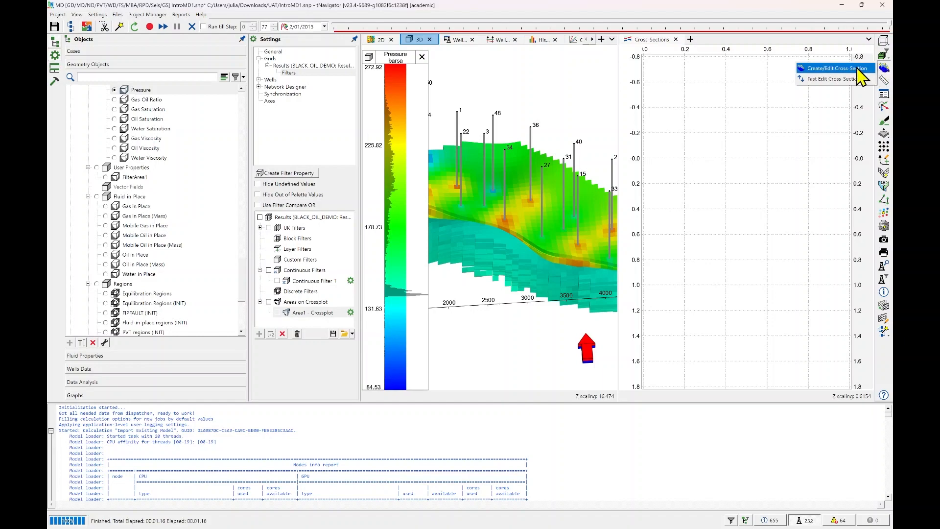
click(860, 70)
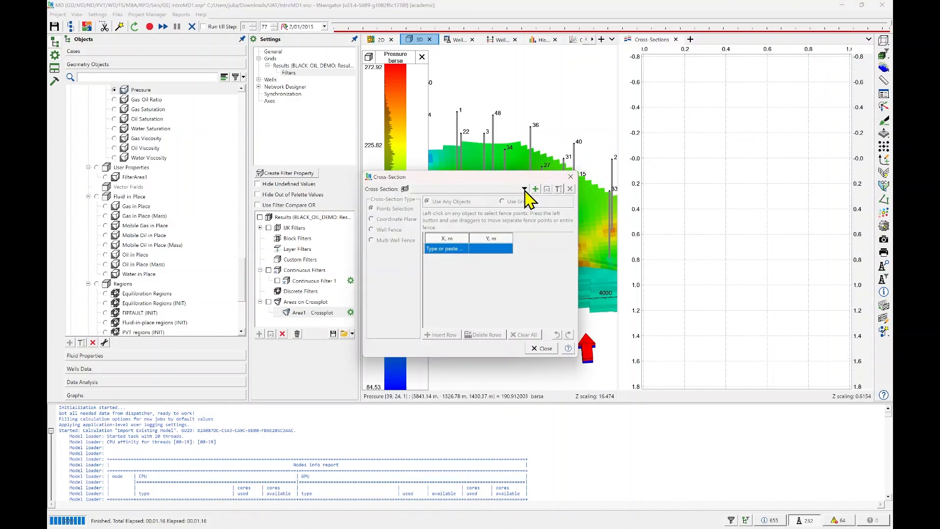
click(524, 188)
click(496, 196)
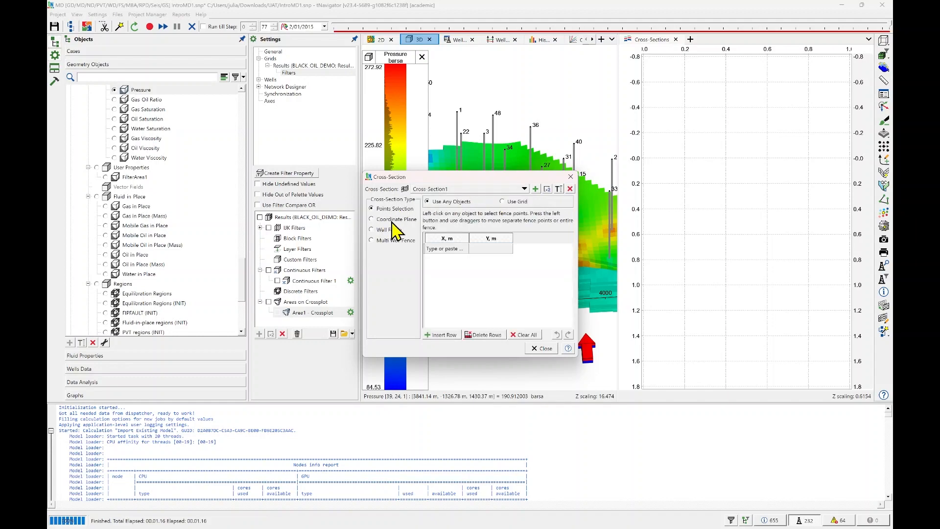
click(535, 189)
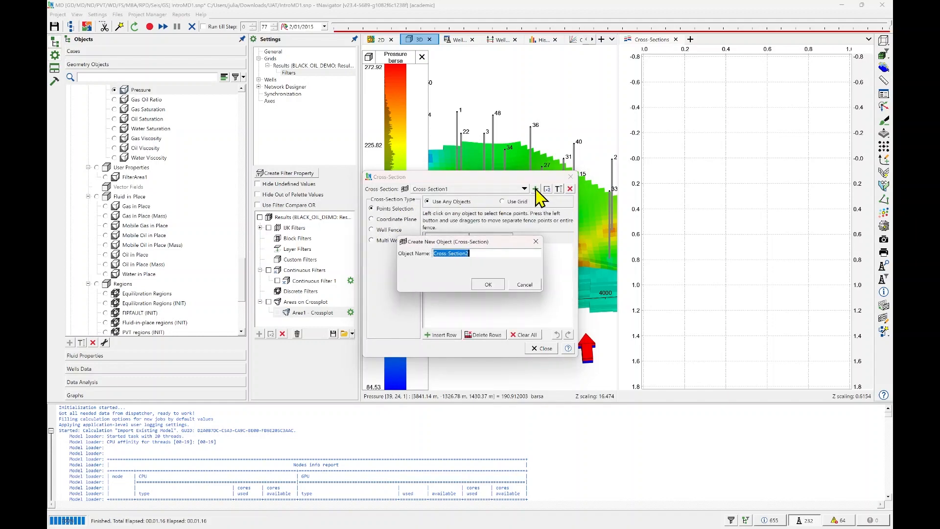
click(536, 242)
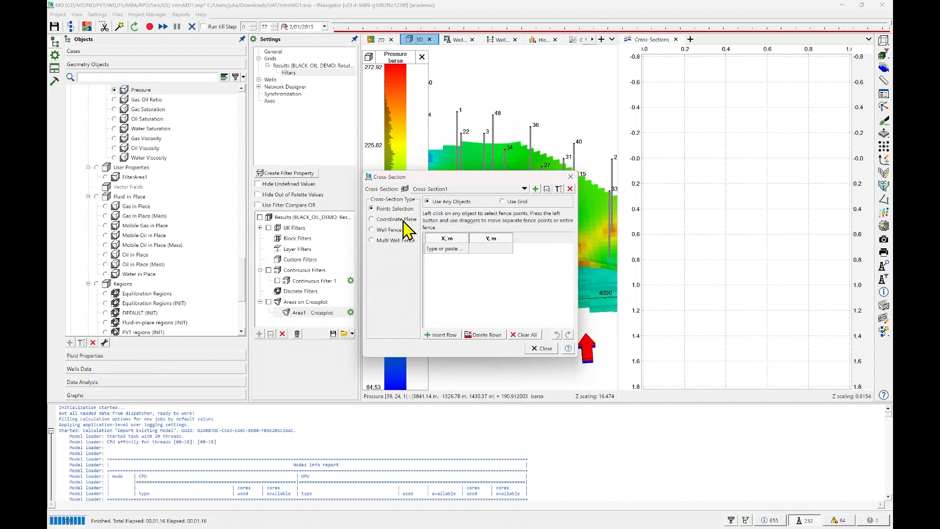
Make the first cross-section a Z coordinate plane at about 1445.6 m, with its dialog moved clear of the 3D view.
click(394, 220)
drag(451, 181, 226, 147)
drag(535, 234, 570, 207)
drag(552, 256, 552, 310)
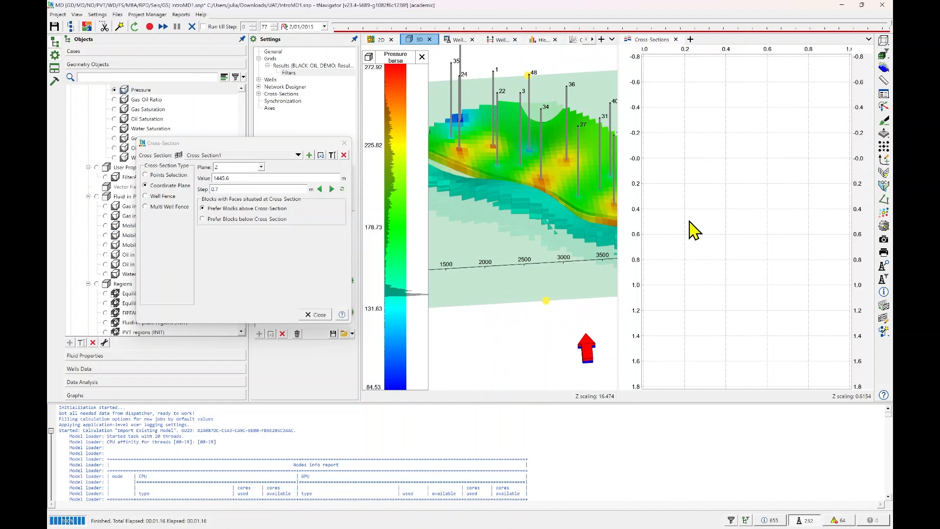
Display the first cross-section in the Cross-Sections view.
click(730, 191)
scroll(112, 179, up, 10)
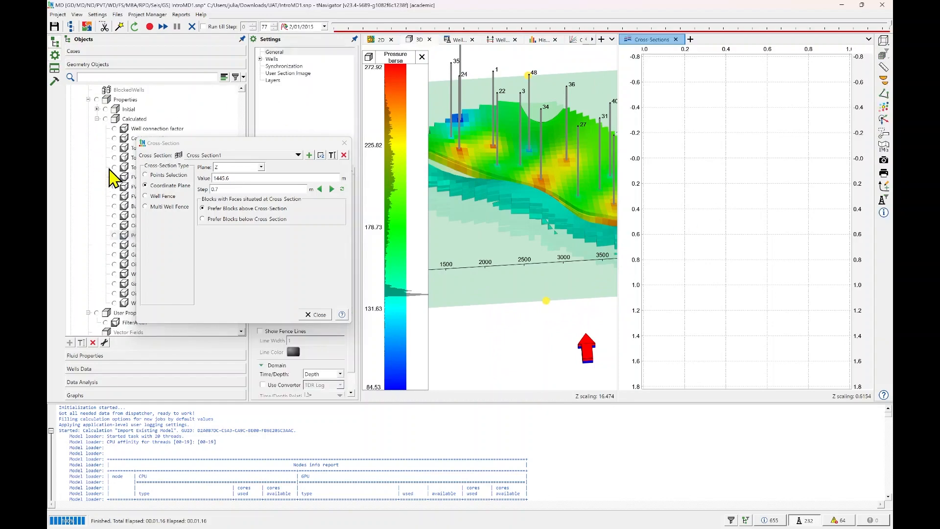
scroll(111, 179, up, 2)
drag(164, 144, 260, 148)
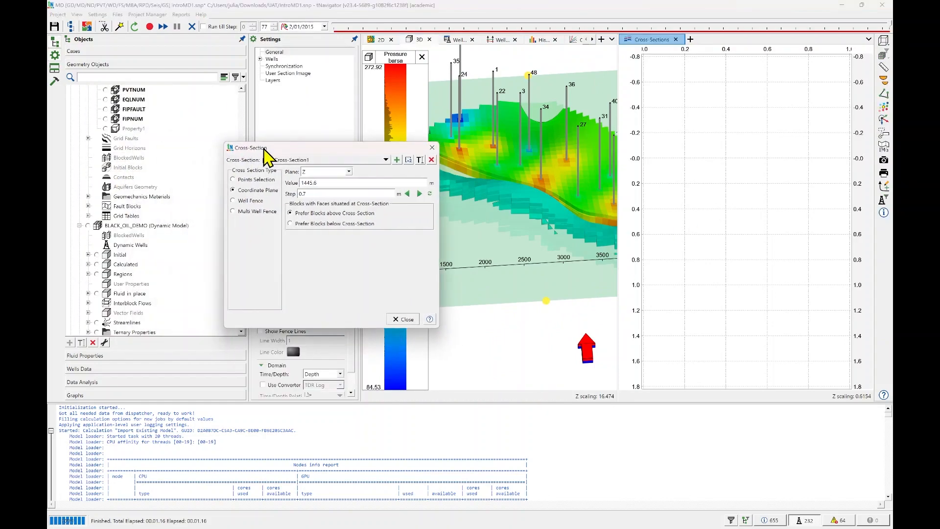
scroll(131, 231, up, 3)
scroll(129, 225, down, 10)
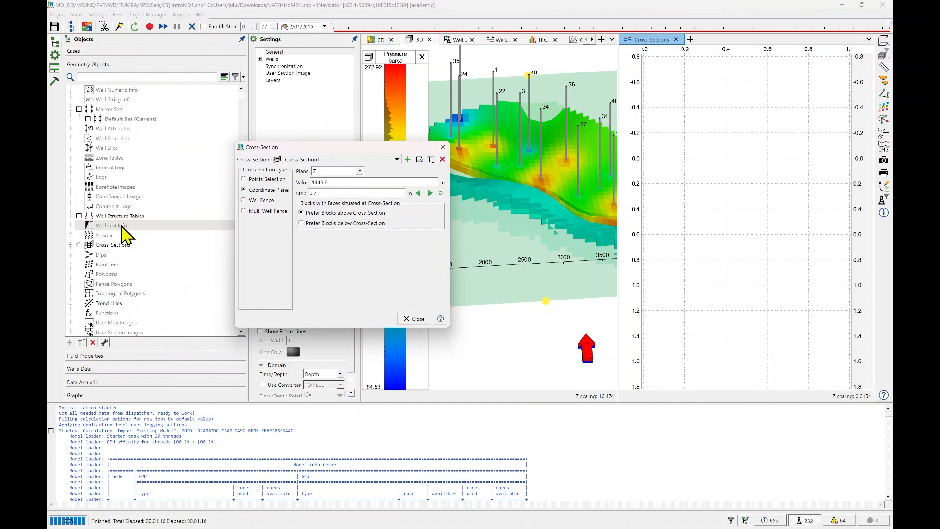
click(71, 245)
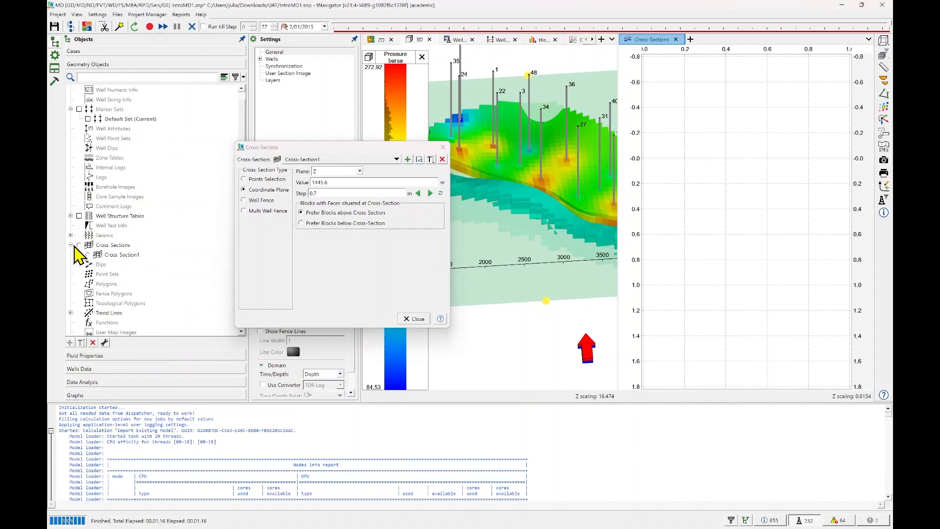
click(88, 255)
Show the calculated Pressure property from the BLACK_OIL_DEMO results on the displayed cross-section.
scroll(113, 259, up, 10)
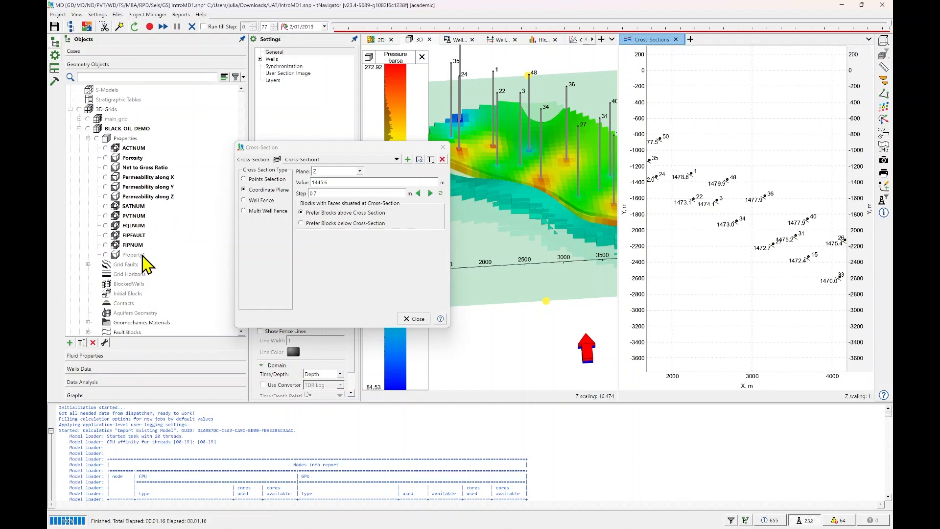
scroll(143, 249, up, 12)
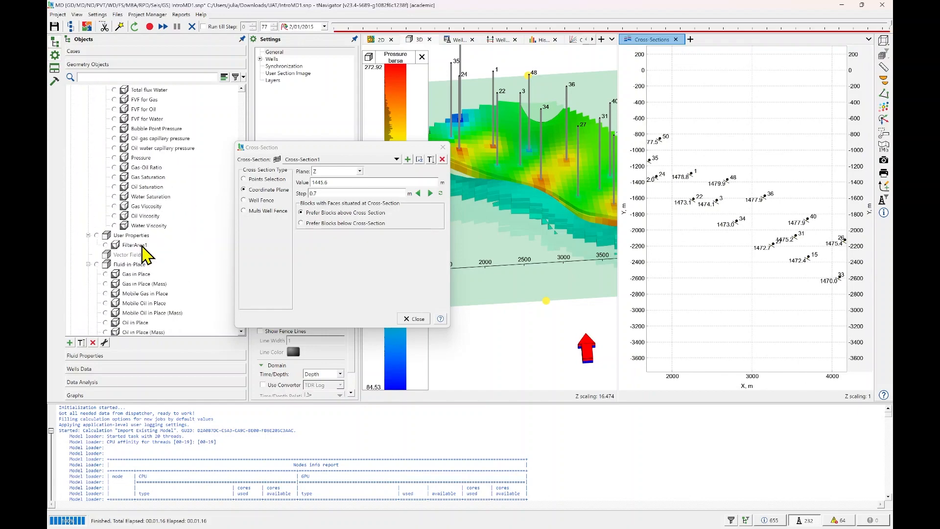
click(117, 159)
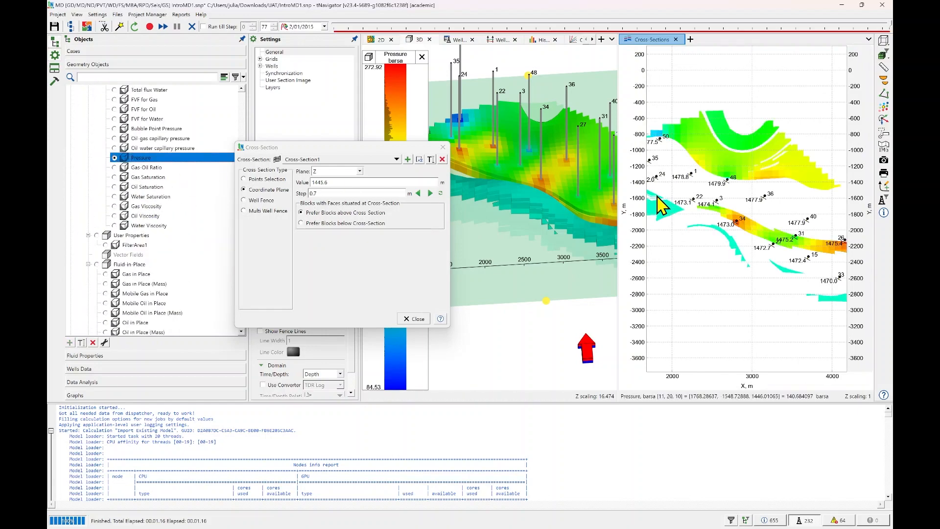
Move the Z plane through the reservoir in 3D to about 1439.89 m and inspect the whole pressure slice.
click(552, 305)
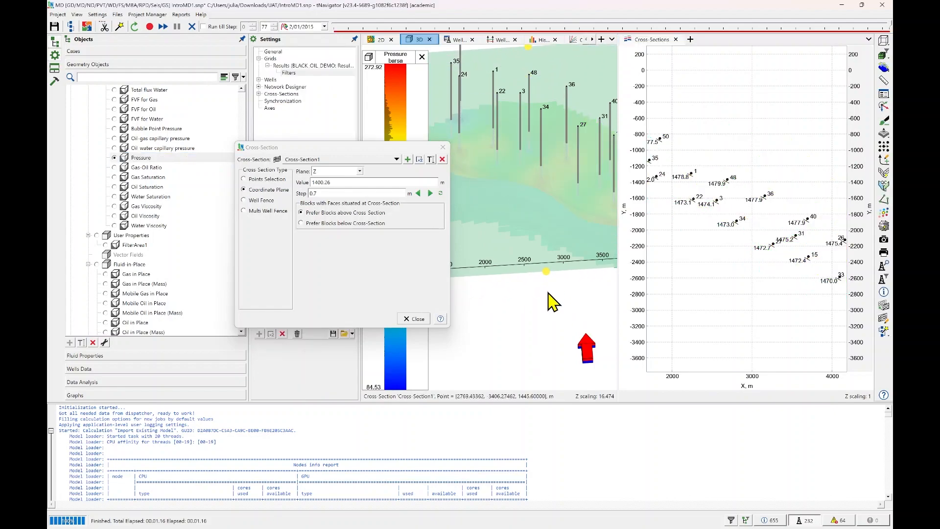
mouse_move(549, 295)
mouse_down()
mouse_move(546, 317)
mouse_move(547, 298)
mouse_up()
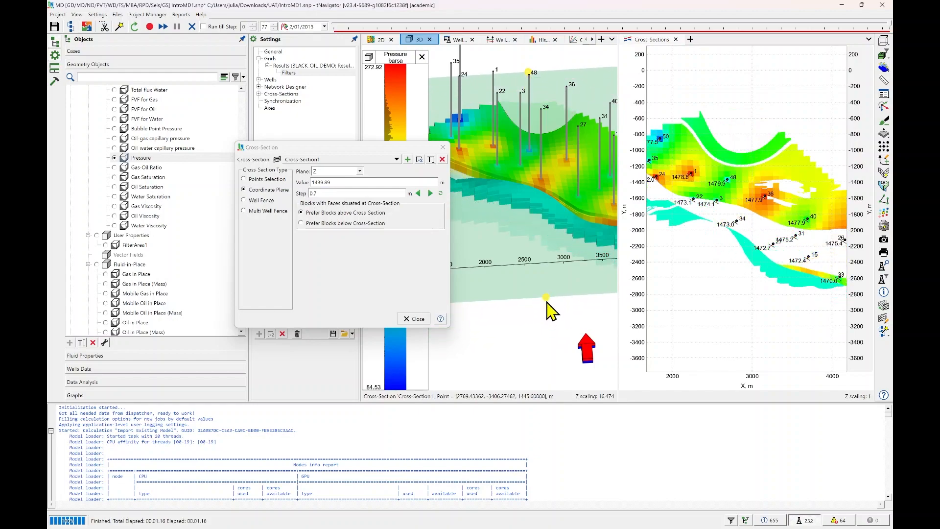
drag(762, 285, 751, 272)
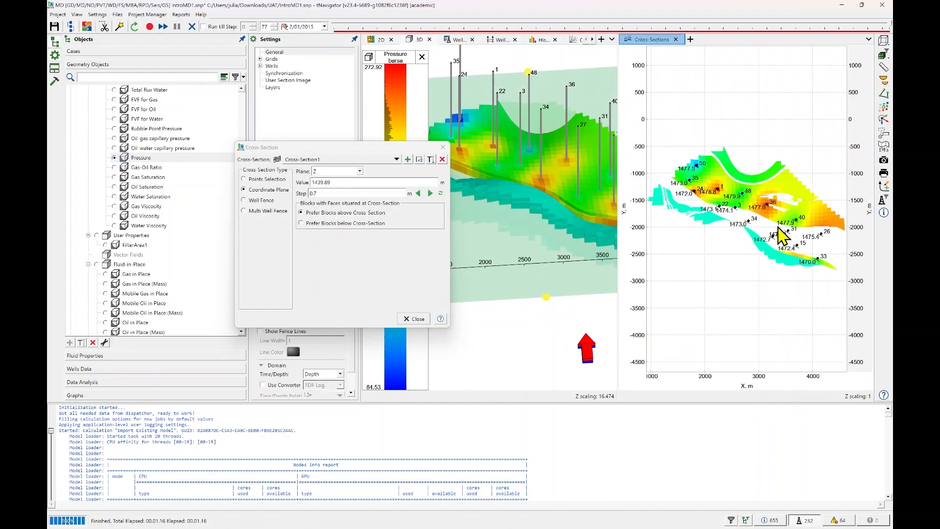
scroll(761, 216, up, 5)
scroll(763, 195, down, 7)
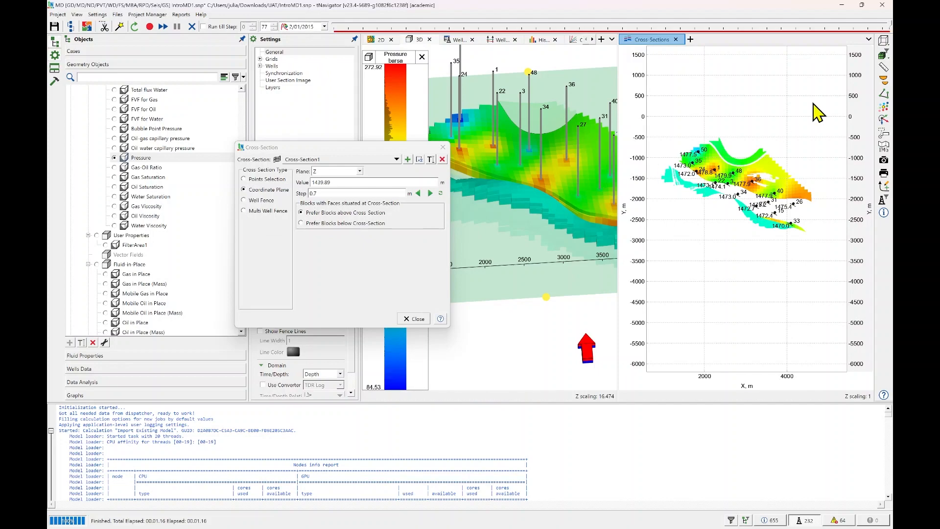
Create a second cross-section and display it in the Cross-Sections view.
click(407, 159)
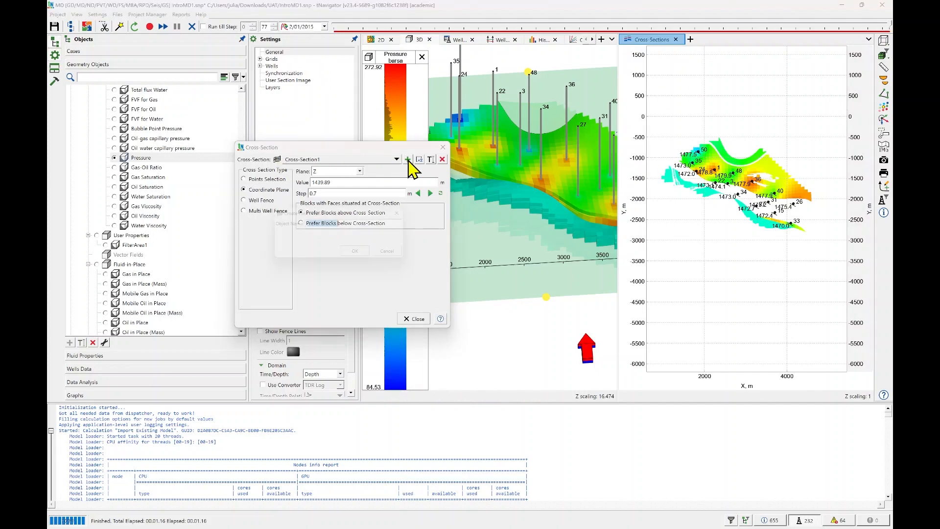
click(364, 255)
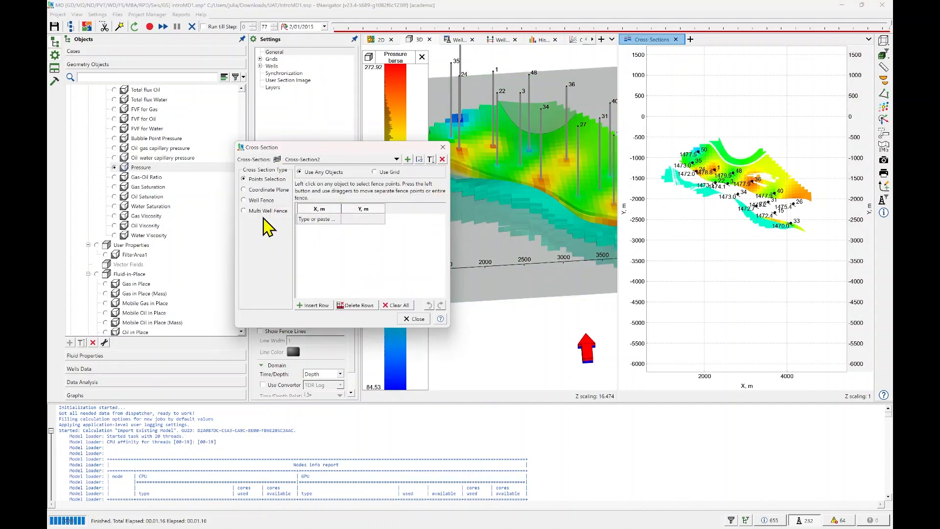
scroll(136, 180, up, 10)
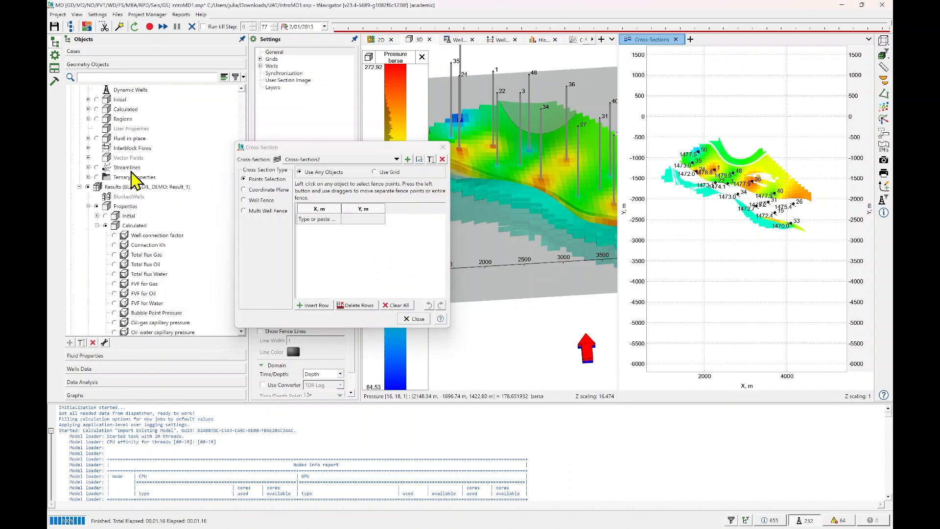
scroll(136, 182, up, 6)
scroll(135, 190, up, 8)
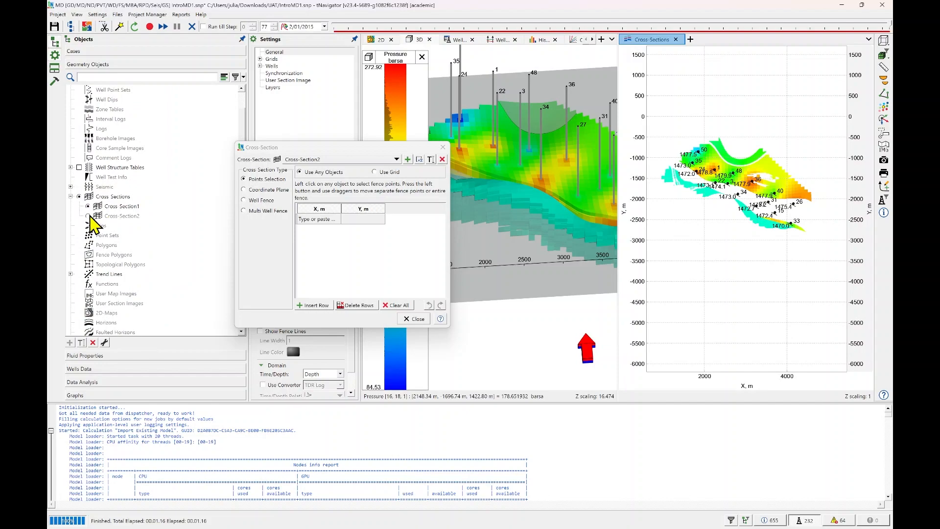
click(88, 216)
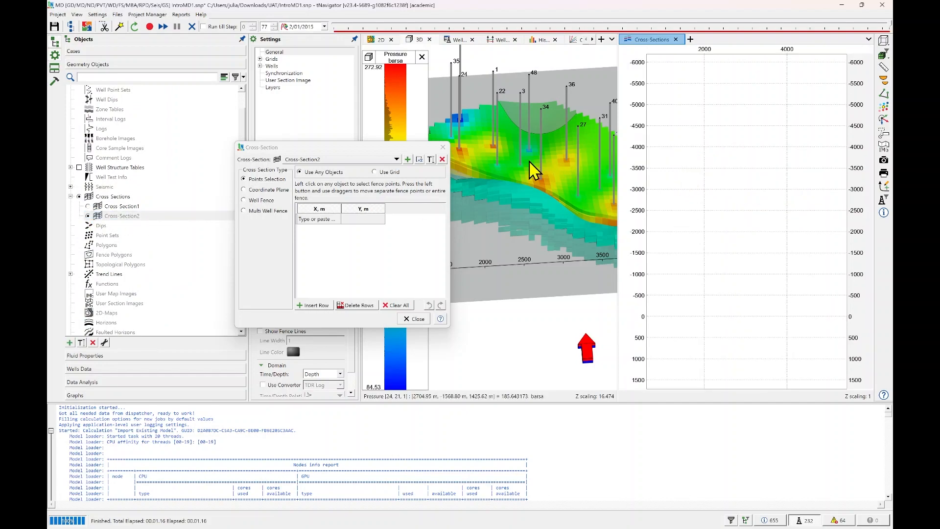
click(528, 160)
scroll(157, 220, down, 10)
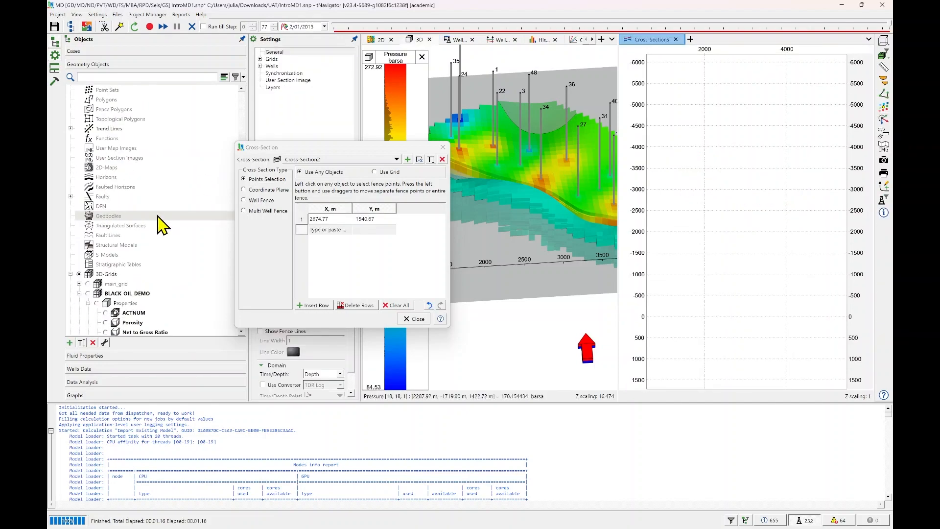
click(505, 170)
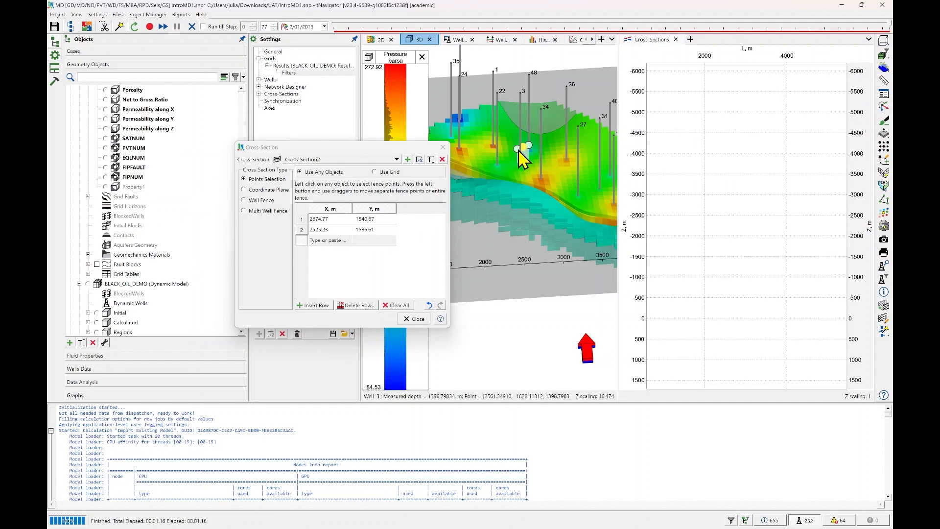
click(395, 305)
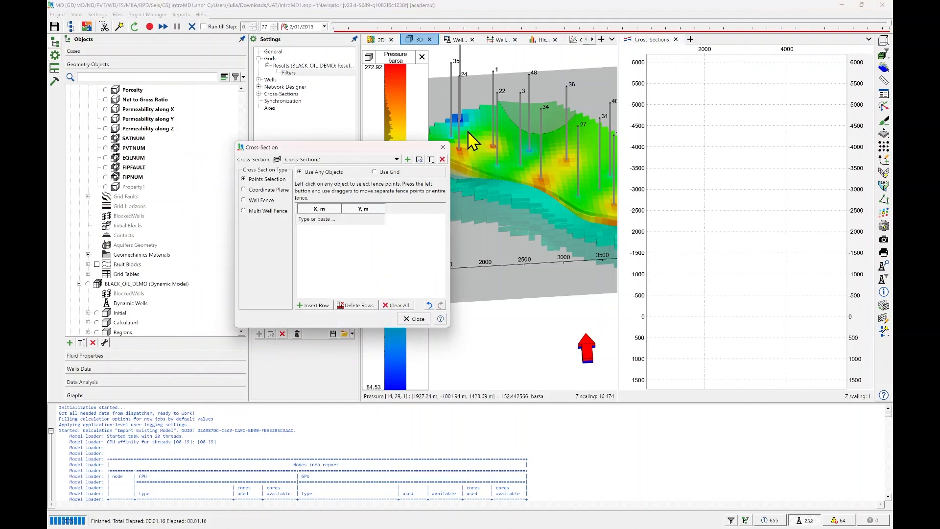
Define the second cross-section by Points Selection with a fence line from near well 35 to well 31, and close its dialog.
click(451, 133)
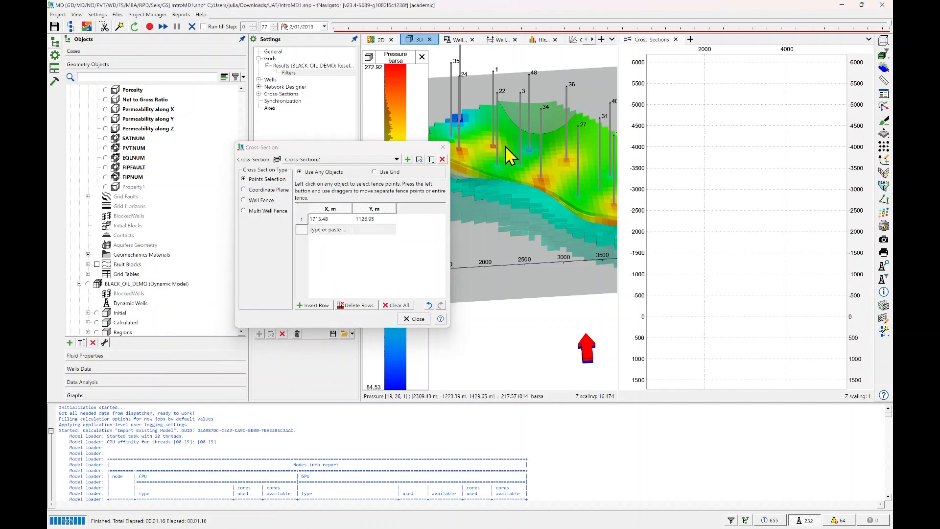
click(601, 185)
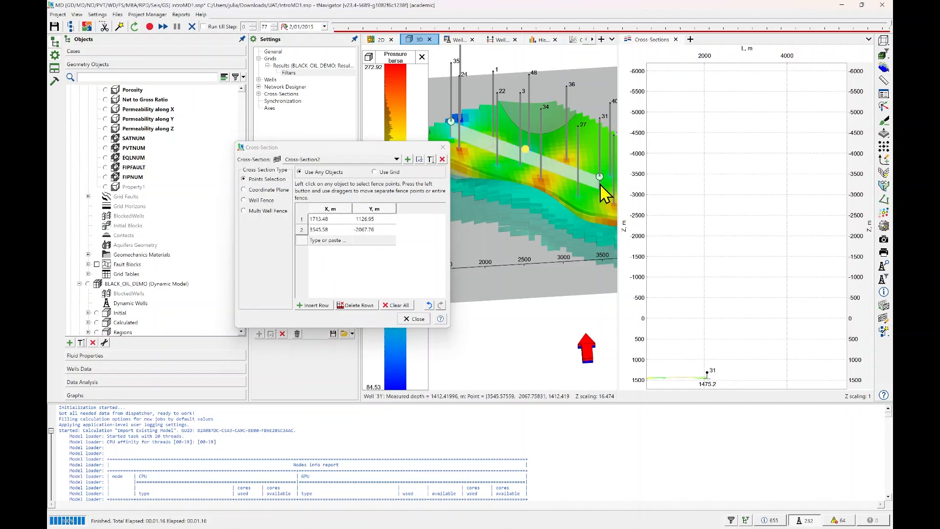
drag(518, 192, 529, 212)
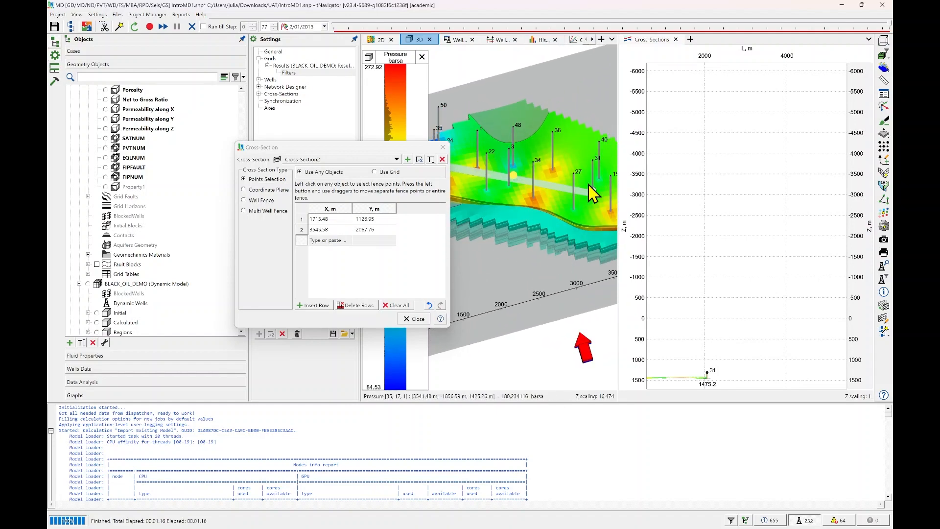
click(404, 318)
Toggle the display of the results' calculated Pressure property on the second cross-section.
click(722, 157)
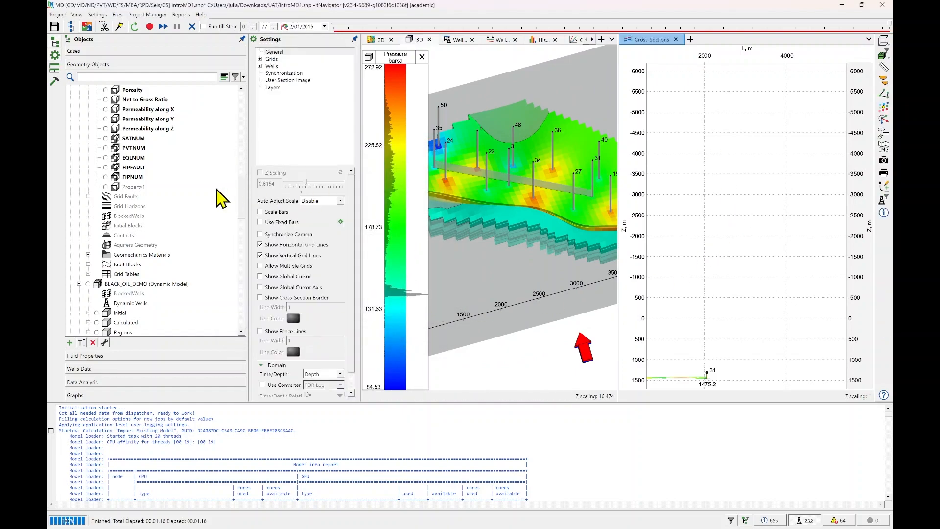
scroll(140, 211, down, 10)
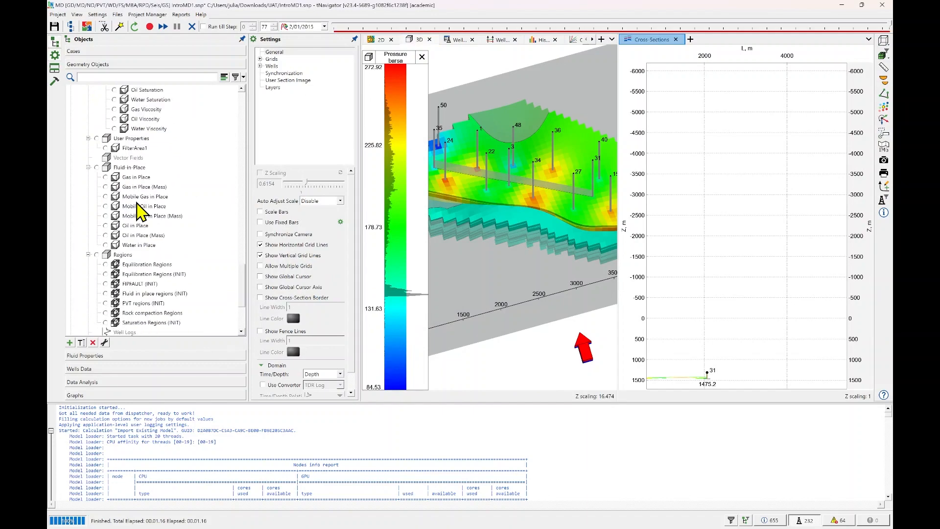
scroll(143, 198, up, 4)
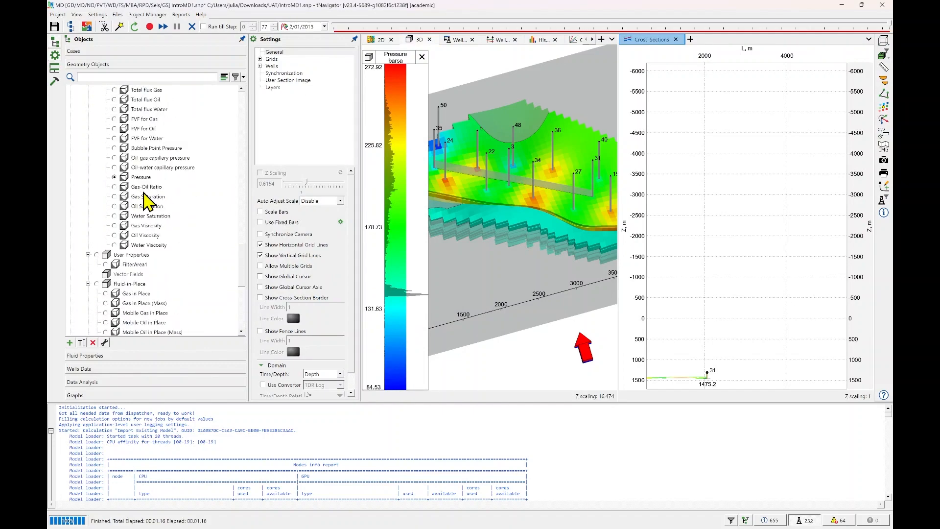
click(116, 177)
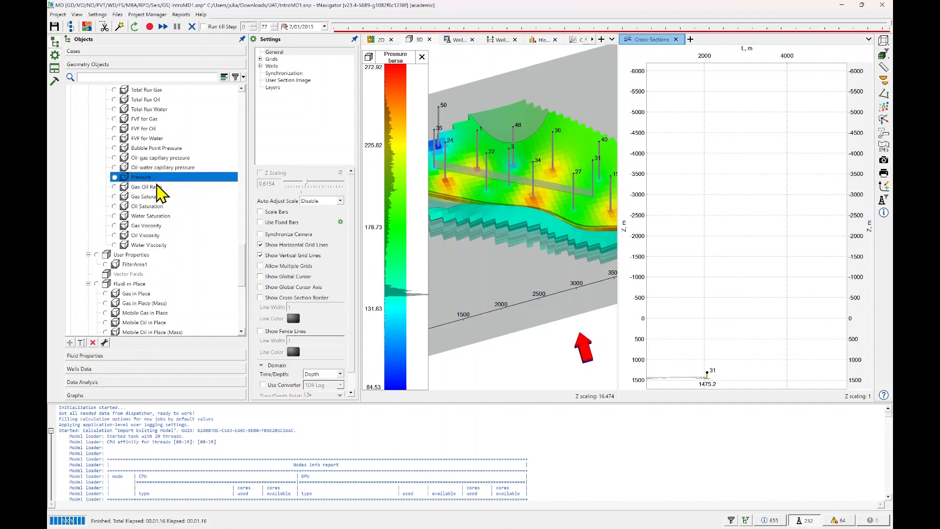
Zoom in on the pressure layers of Cross-Section2 and set the section view's Auto Adjust Scale to Enable.
drag(743, 290, 813, 177)
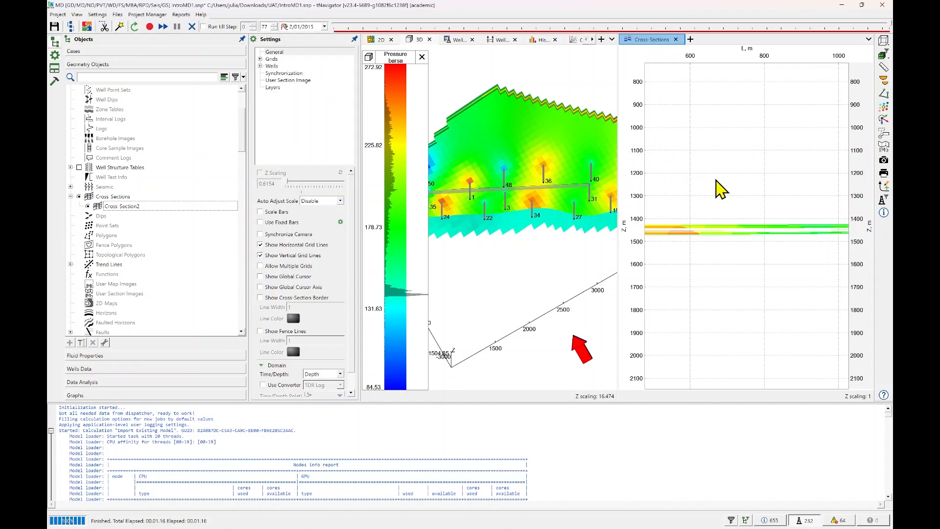
scroll(724, 230, up, 6)
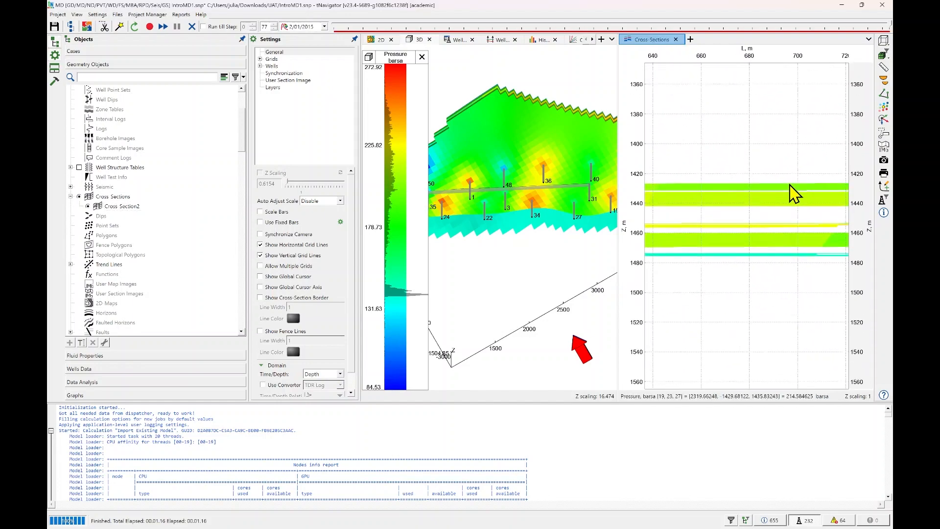
click(338, 210)
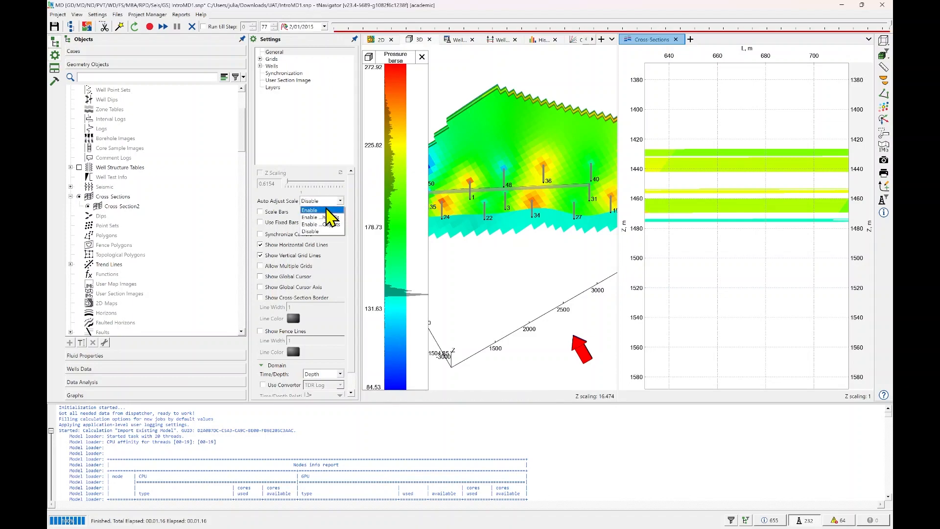
click(361, 213)
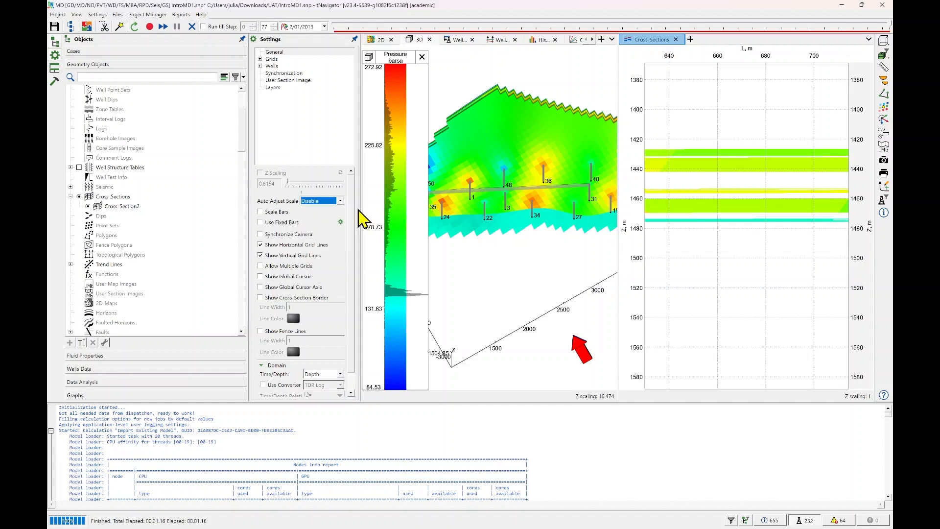
drag(360, 209, 412, 210)
click(387, 201)
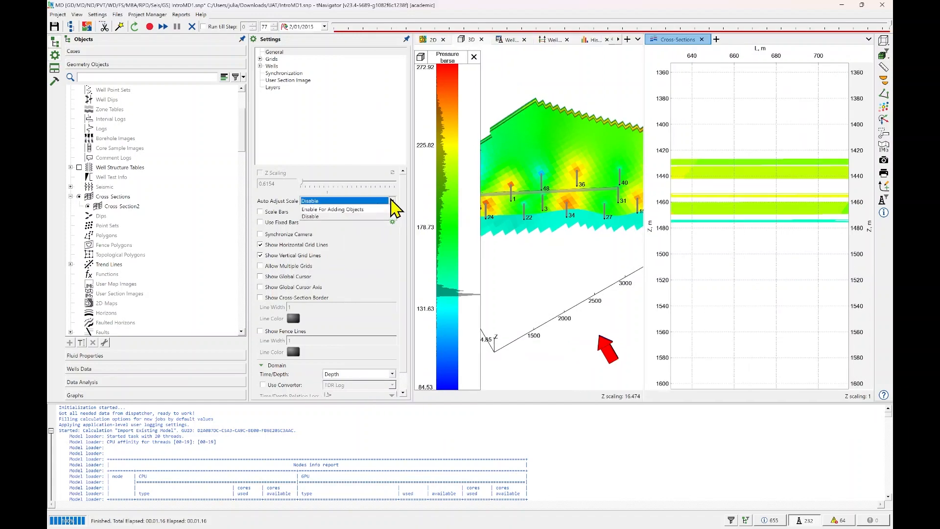
click(357, 211)
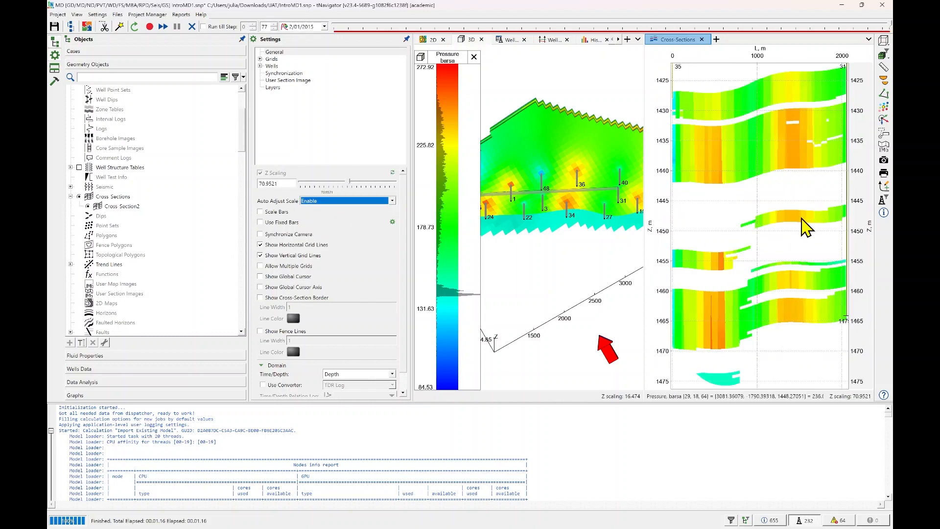
Shift the fence line of Cross-Section2 in 3D with Fast Edit Cross-Section so it runs through wells 36 and 40.
drag(794, 203, 784, 232)
drag(572, 187, 580, 176)
click(884, 67)
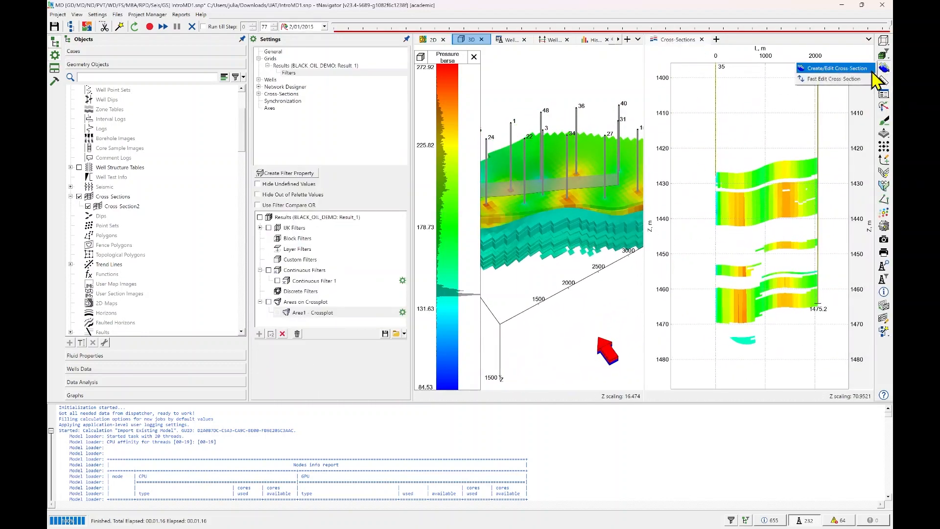
click(838, 79)
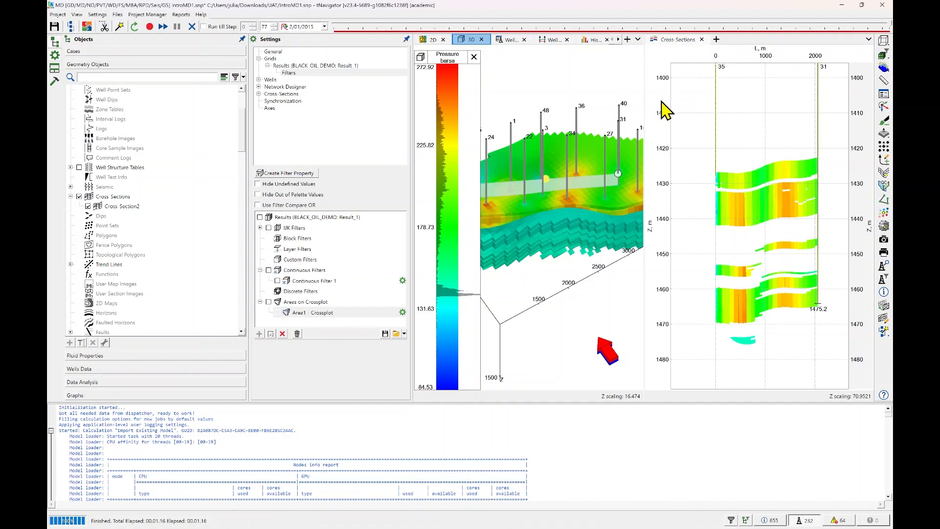
mouse_move(547, 180)
mouse_down()
mouse_move(550, 128)
mouse_move(553, 175)
mouse_move(550, 164)
mouse_up()
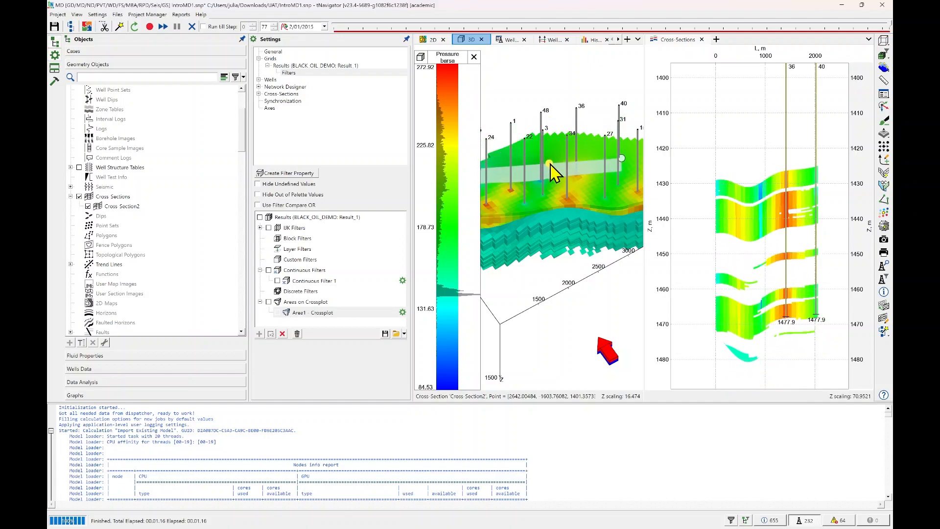
Examine the pressure layers around well 36 in the edited cross-section, up close and in full.
scroll(800, 303, up, 4)
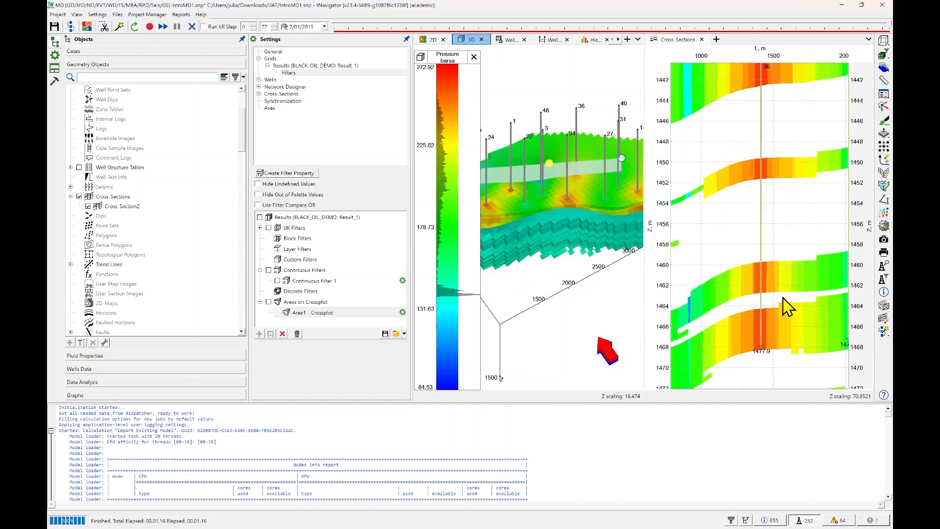
scroll(784, 293, down, 4)
scroll(788, 288, up, 2)
drag(788, 288, 758, 286)
scroll(805, 261, down, 6)
scroll(755, 340, up, 5)
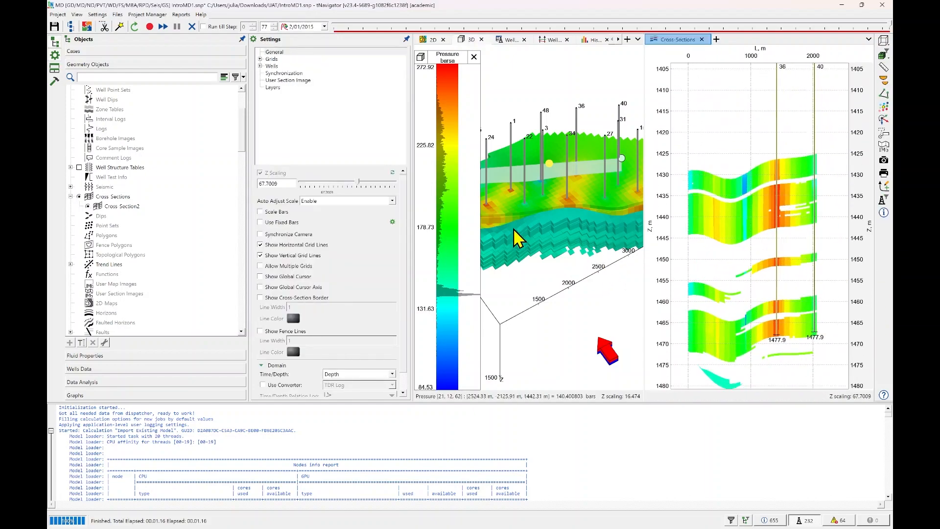
Dock the Cross-Sections view back among the other views and hide the cross-sections in the 3D view.
drag(666, 40, 524, 230)
click(469, 41)
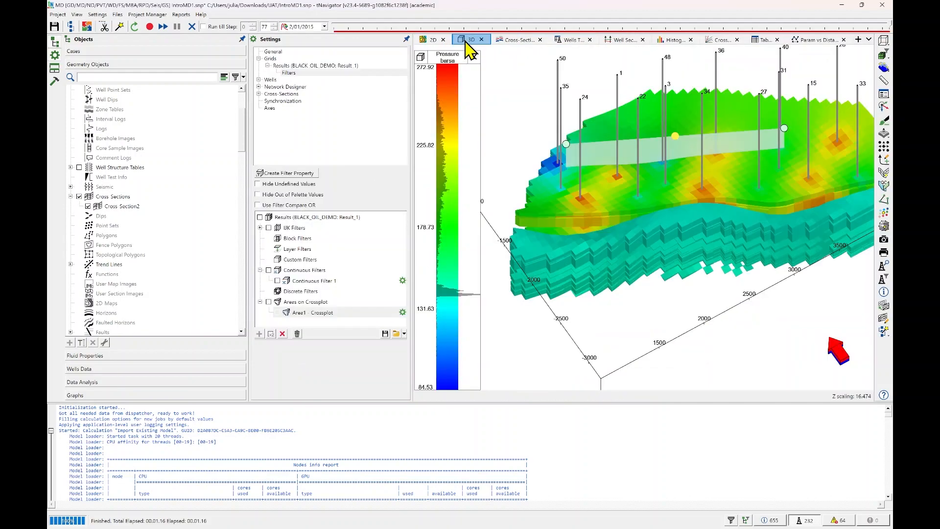
drag(781, 233, 690, 243)
scroll(714, 243, down, 2)
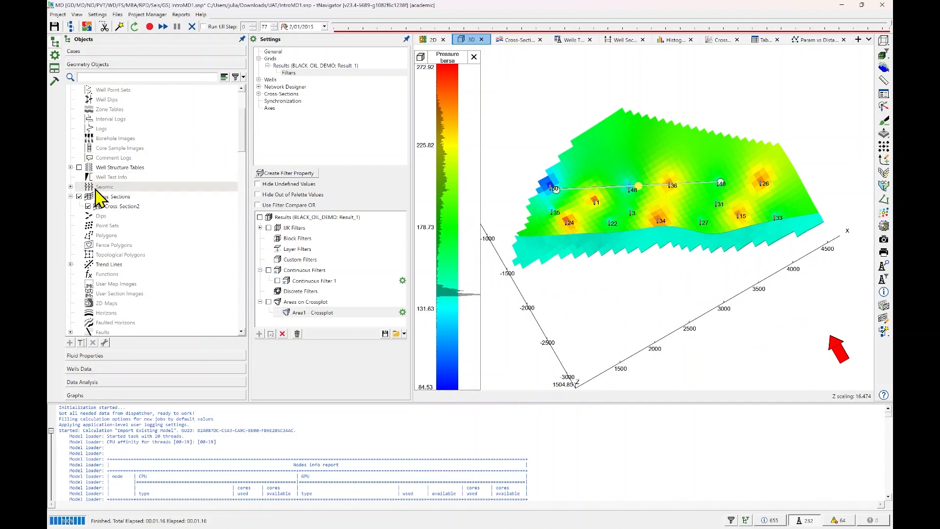
click(78, 196)
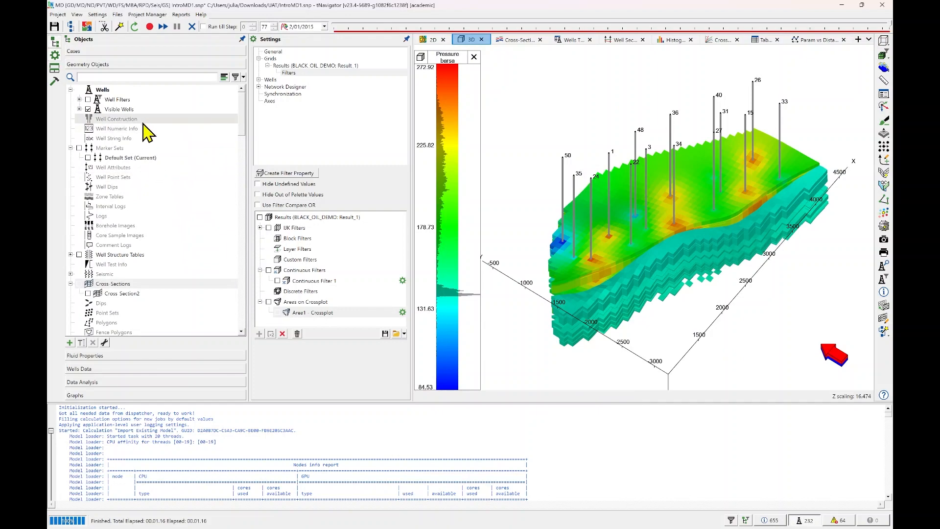
Open the Well Filters calculations at Create Well Filter by Well Selection, and move the dialog clear of the 3D model.
click(130, 100)
right_click(131, 102)
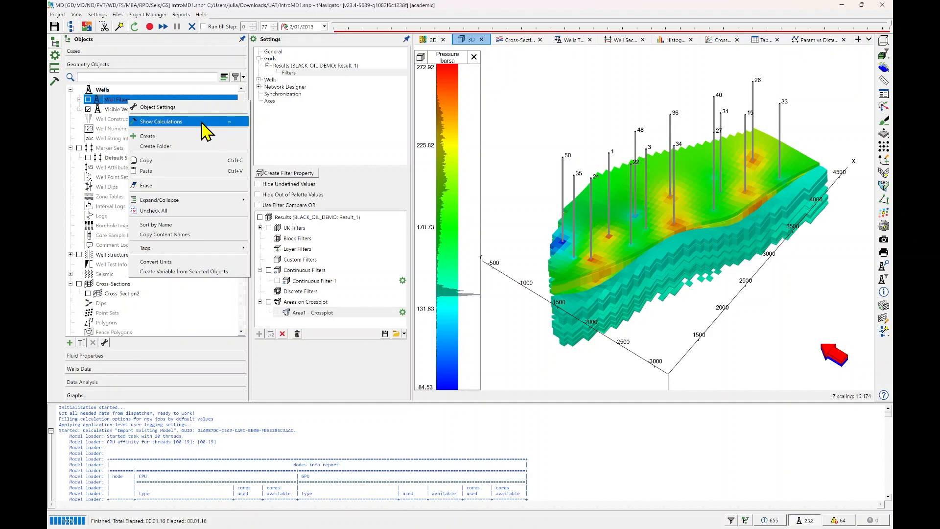
click(206, 122)
click(350, 202)
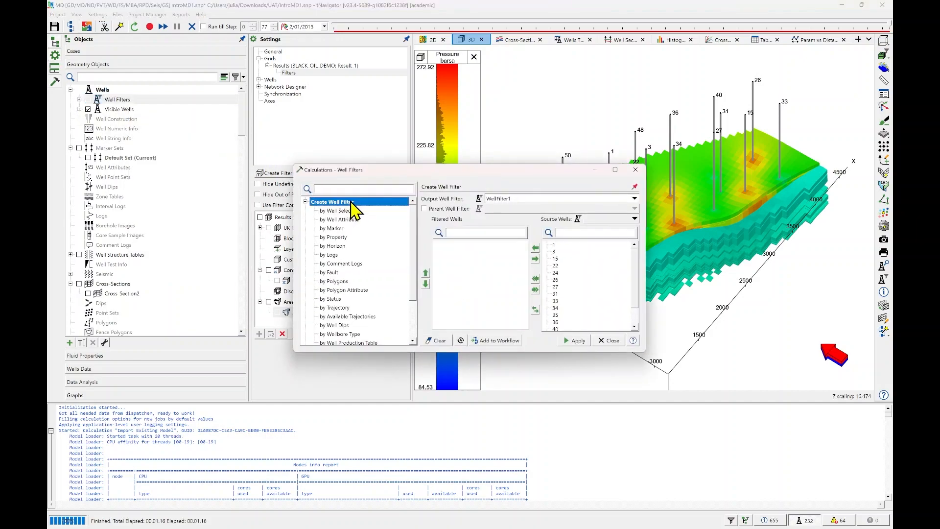
click(352, 211)
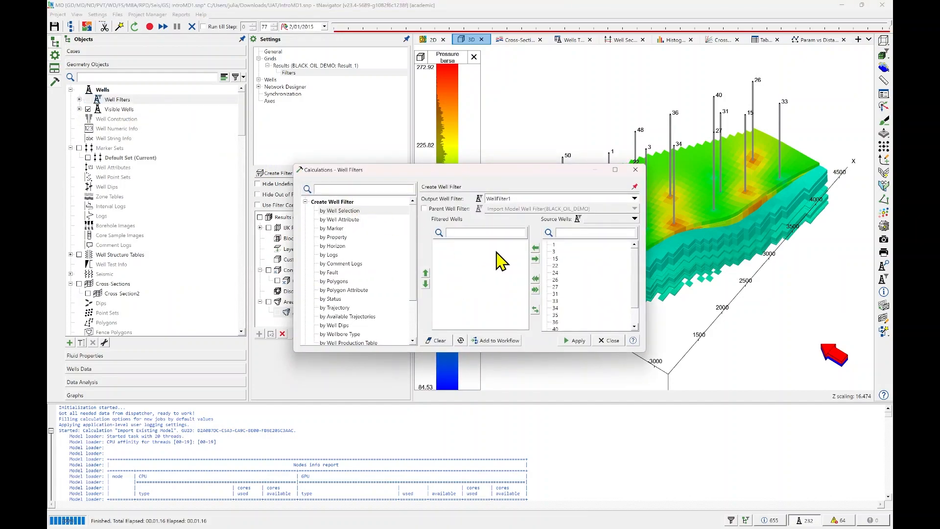
drag(551, 172, 380, 91)
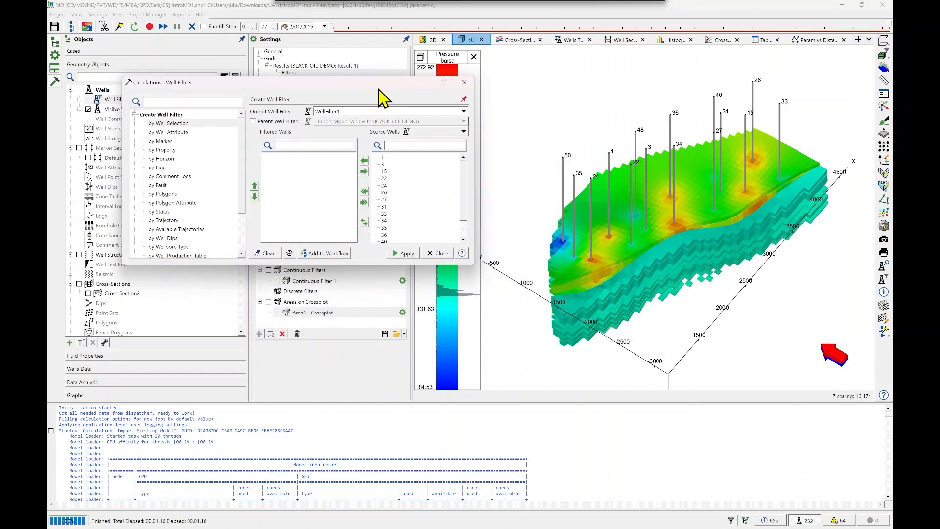
Create the well filter WellFilter1 from wells 24, 1, 34 and 15, and close the calculations dialog.
click(386, 185)
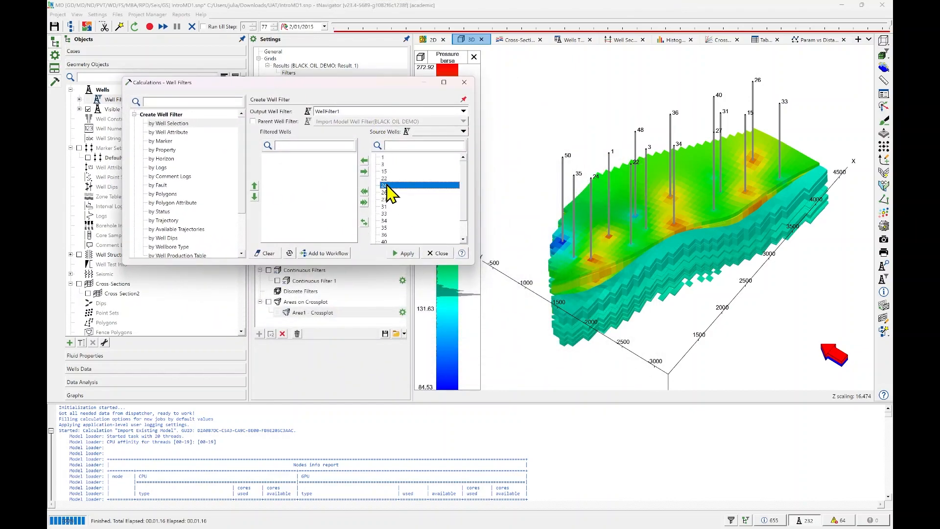
click(364, 160)
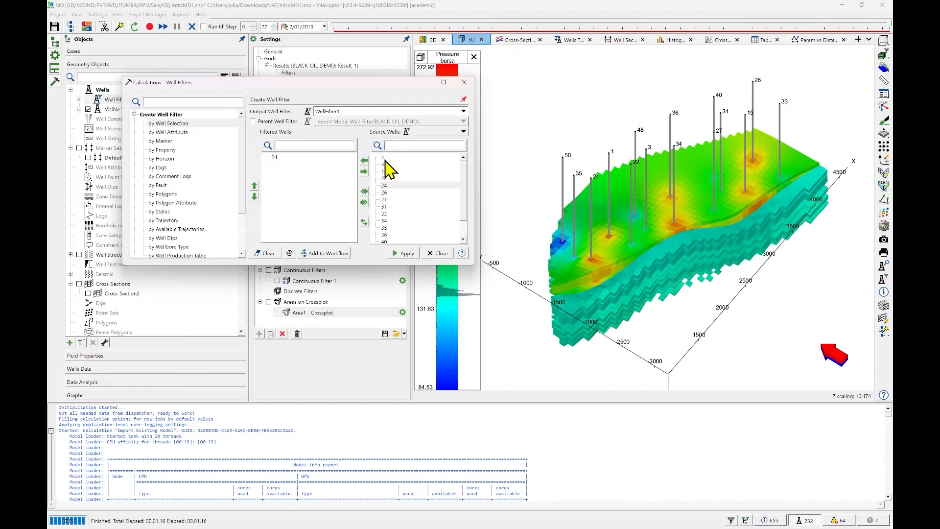
click(385, 157)
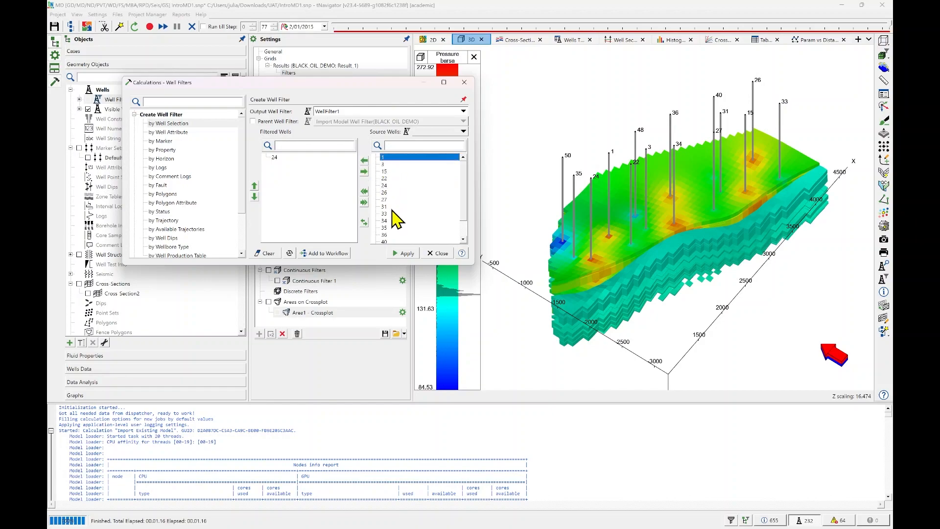
ctrl+click(389, 221)
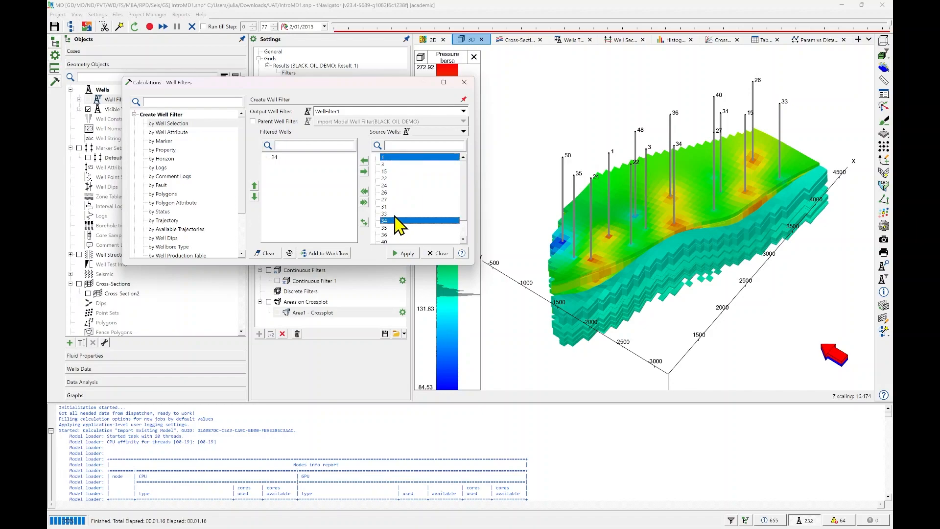
ctrl+click(391, 170)
click(364, 160)
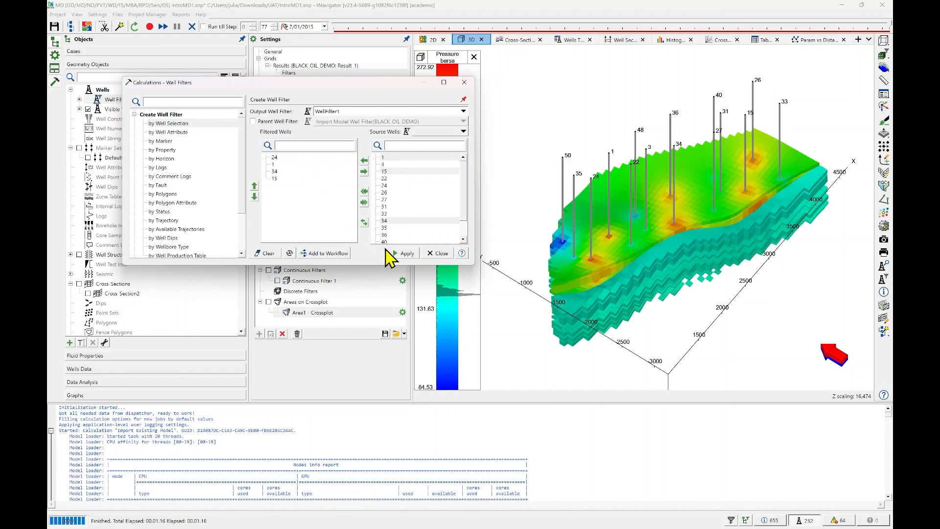
click(406, 254)
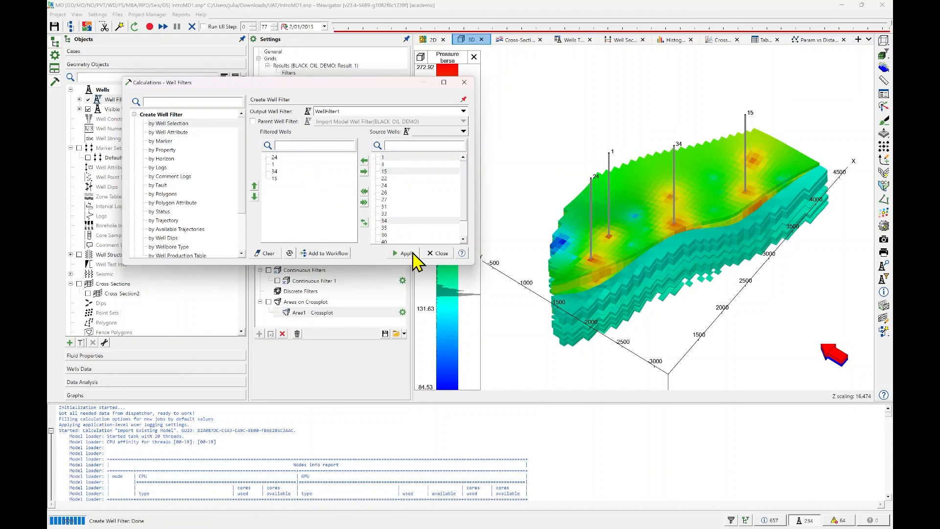
click(438, 254)
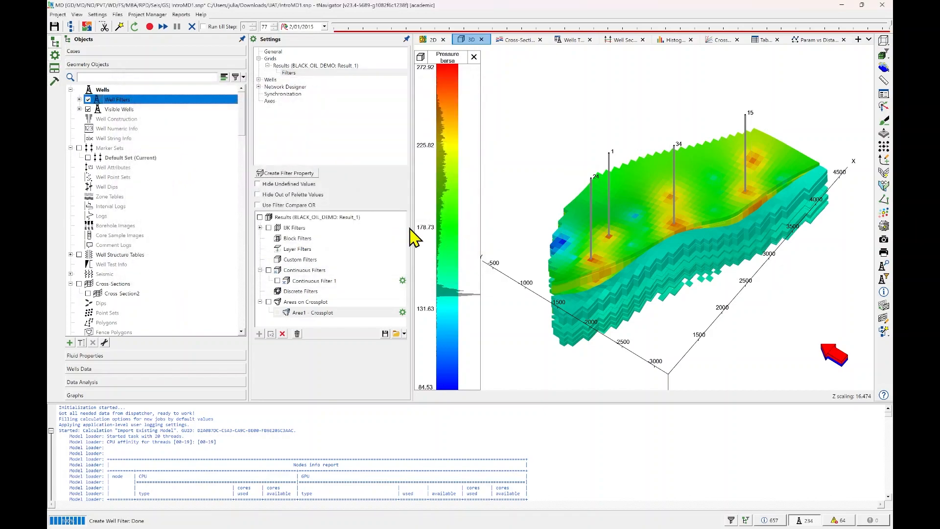
Turn on all well filters, expand the filter and visible well lists, and switch off the Import Model Well Filter to keep only WellFilter1.
click(88, 99)
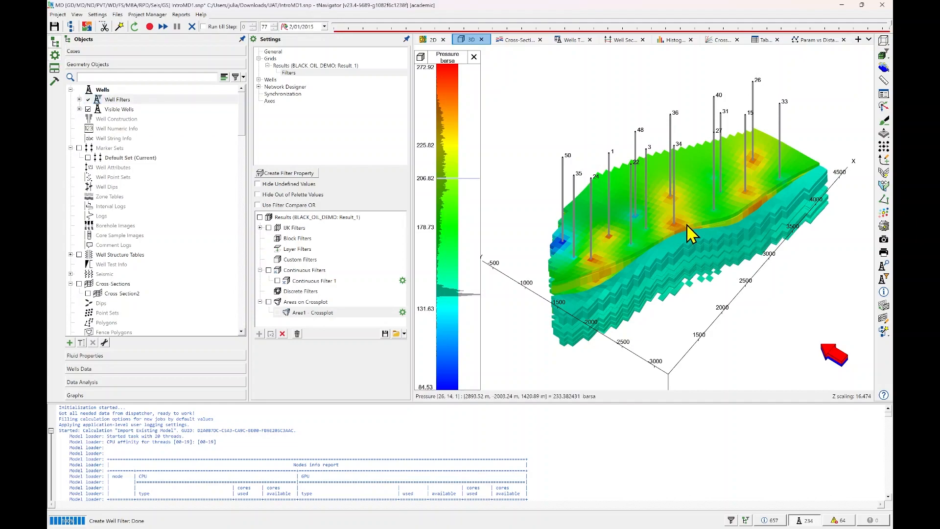
mouse_move(683, 225)
mouse_down()
mouse_move(686, 203)
mouse_move(692, 220)
mouse_up()
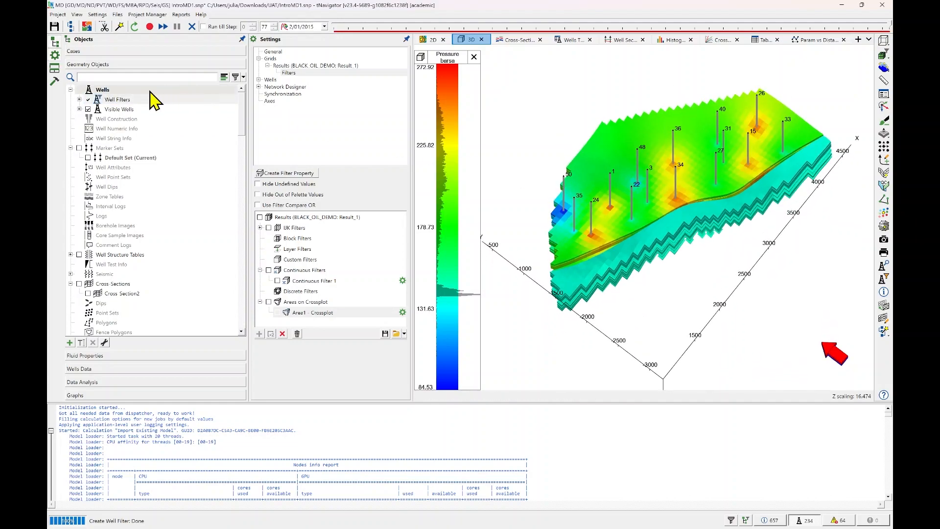
click(80, 100)
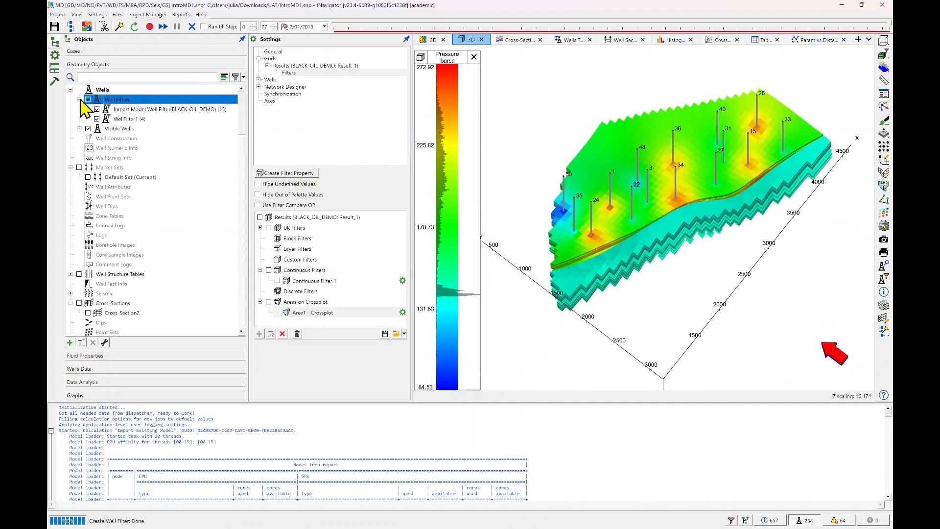
click(79, 128)
click(96, 109)
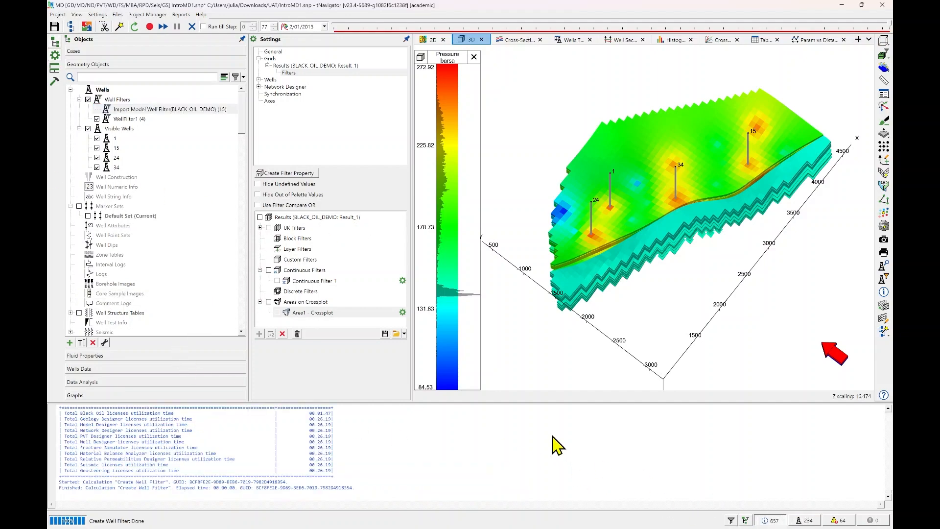
Hide the calculation log and open the Graph Crossplot view in the Graphs section.
click(773, 521)
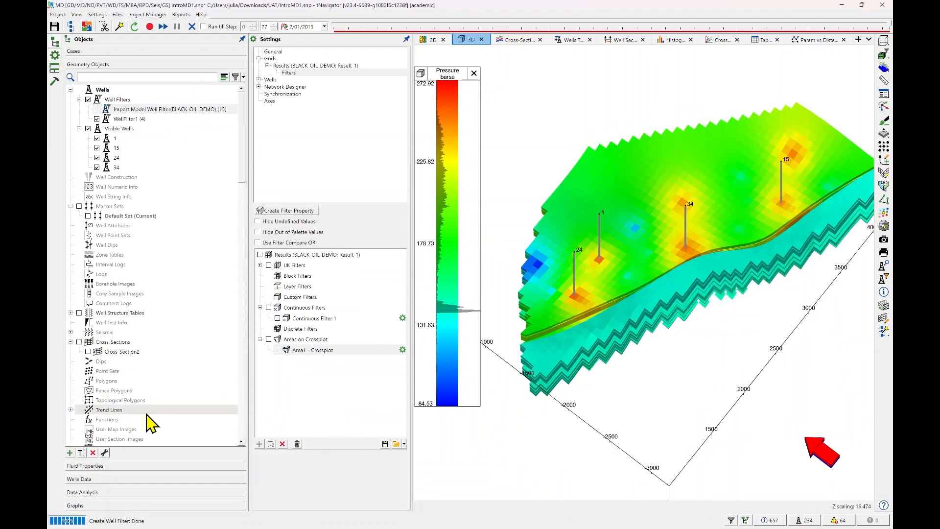
click(101, 505)
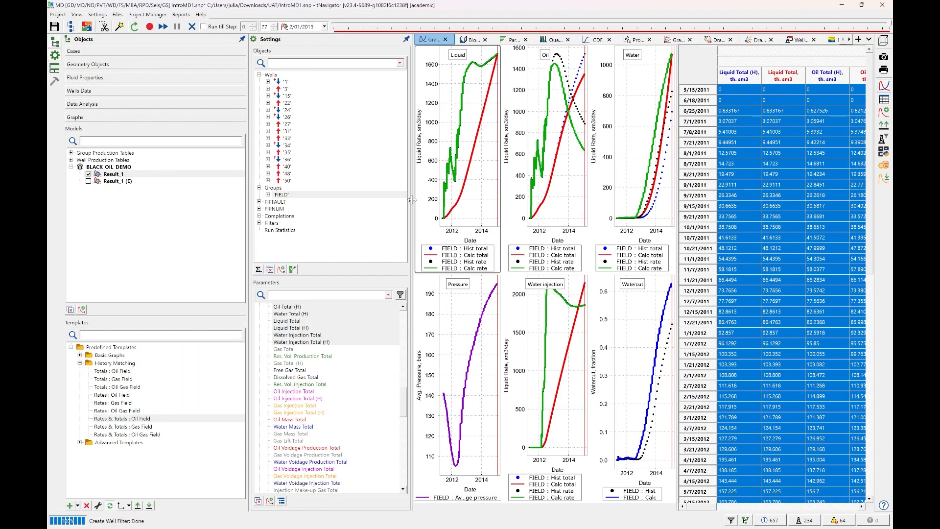
click(674, 40)
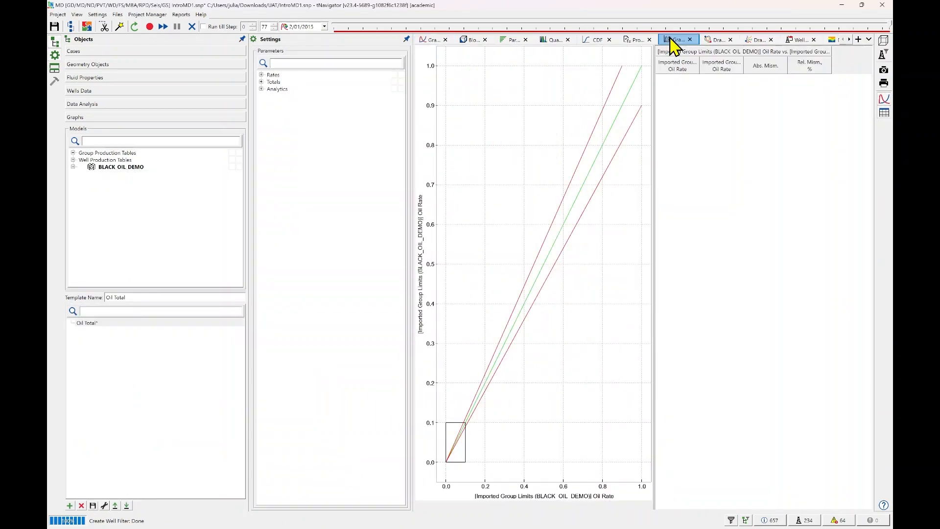
Assign Result_1 of BLACK_OIL_DEMO to both the X and Y axes of the graph crossplot.
click(73, 167)
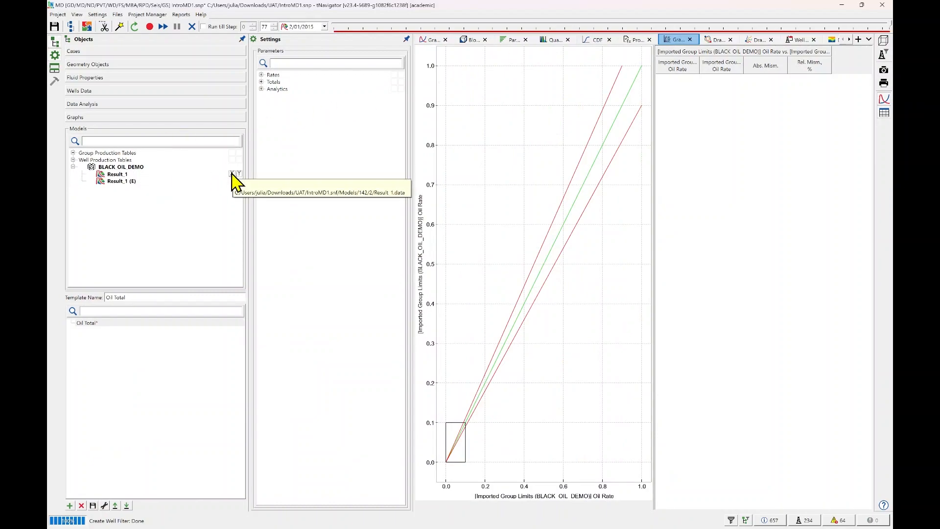
click(232, 174)
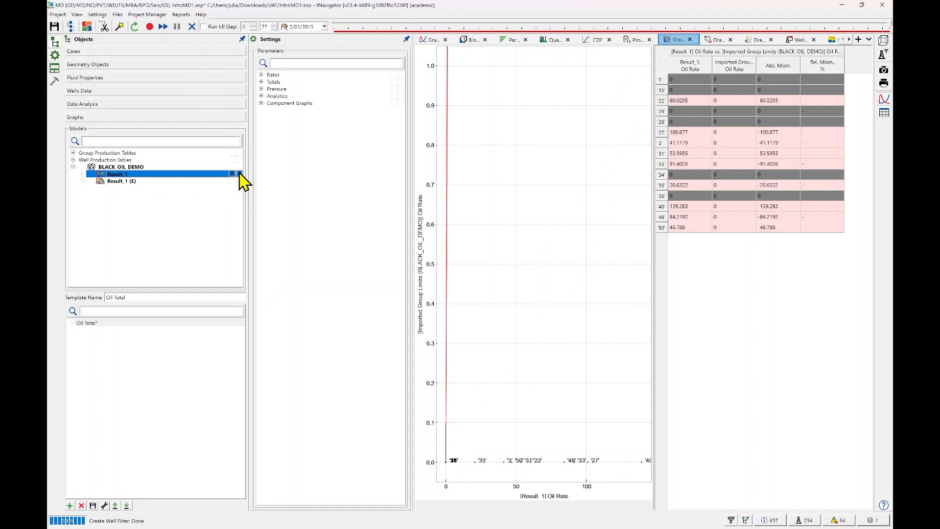
click(239, 174)
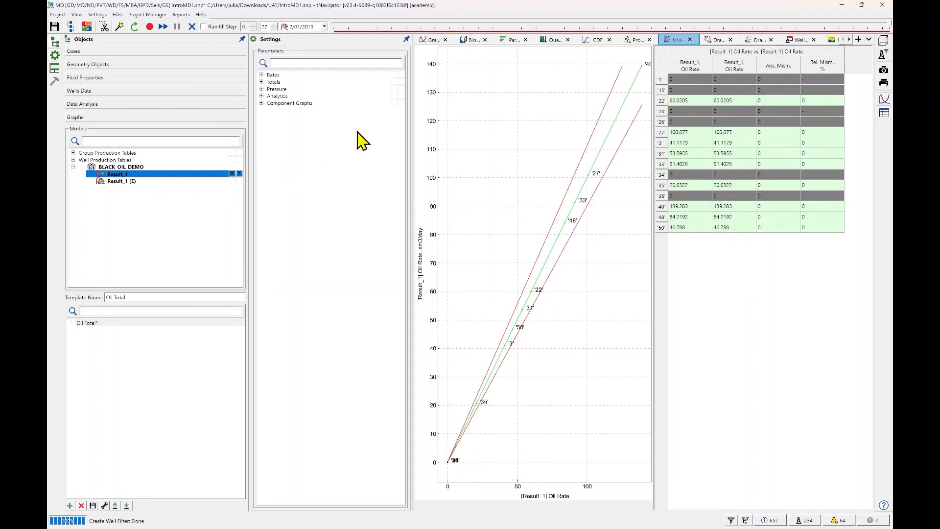
Assign Oil Total to the X axis and Oil Total (H) to the Y axis of the graph crossplot.
click(262, 82)
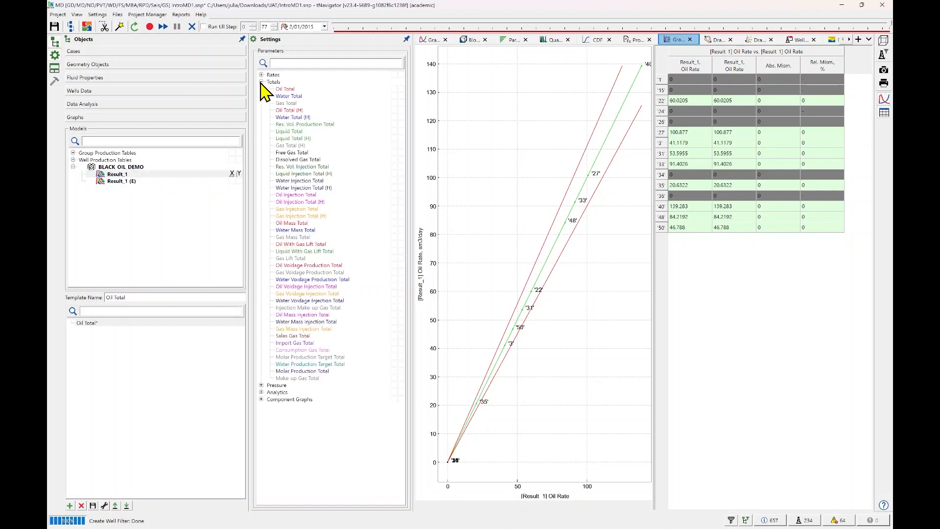
click(394, 89)
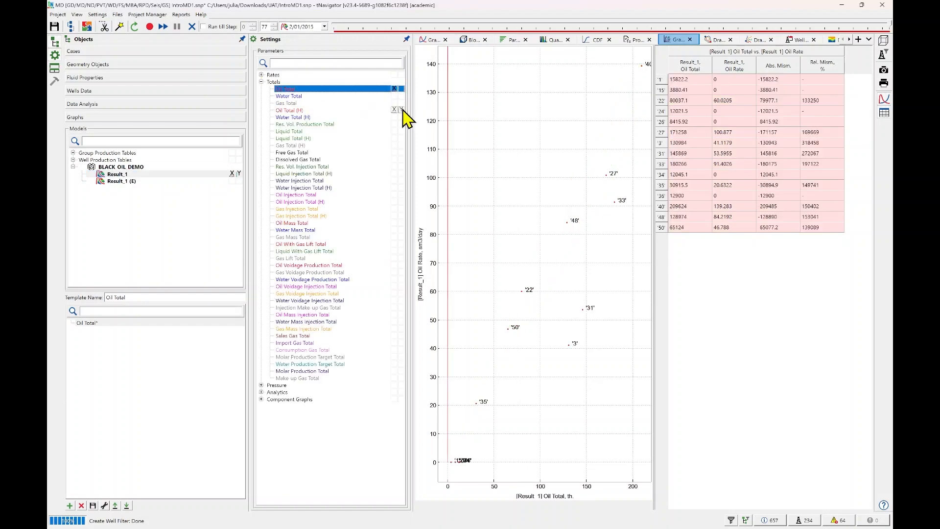
click(401, 109)
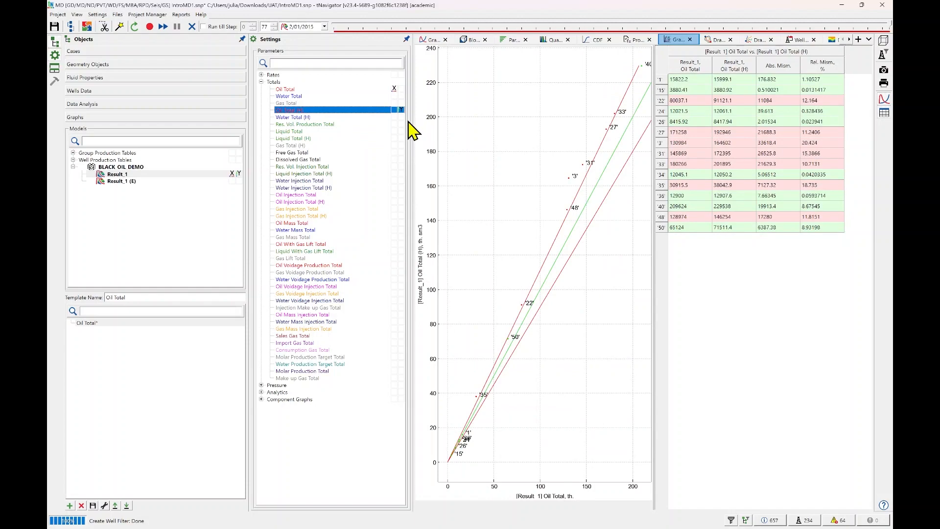
Narrow the Objects and Settings panels to give the crossplot more room.
drag(413, 126, 432, 126)
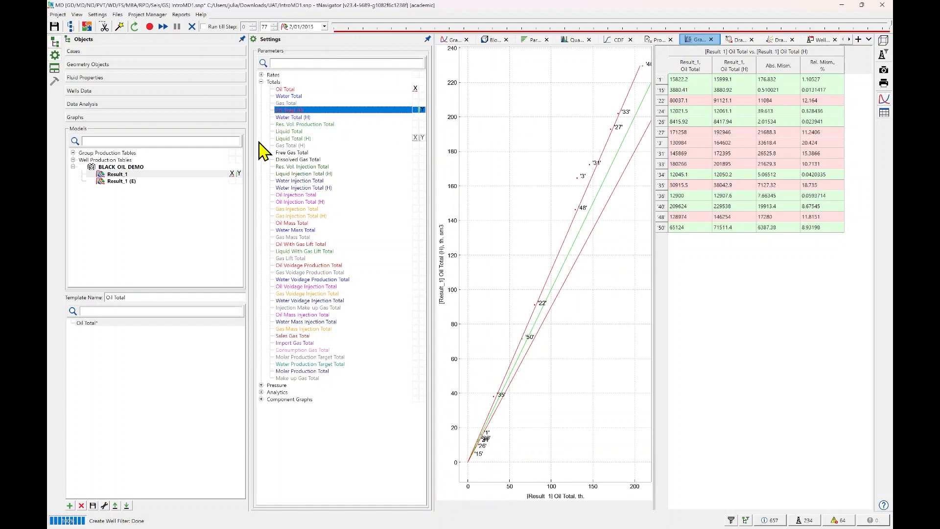
drag(248, 145, 195, 147)
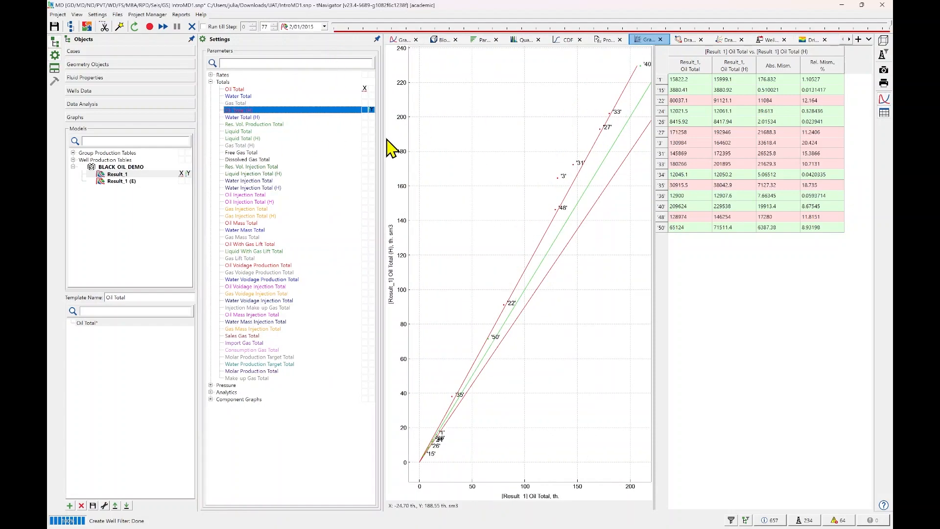
drag(383, 143, 323, 143)
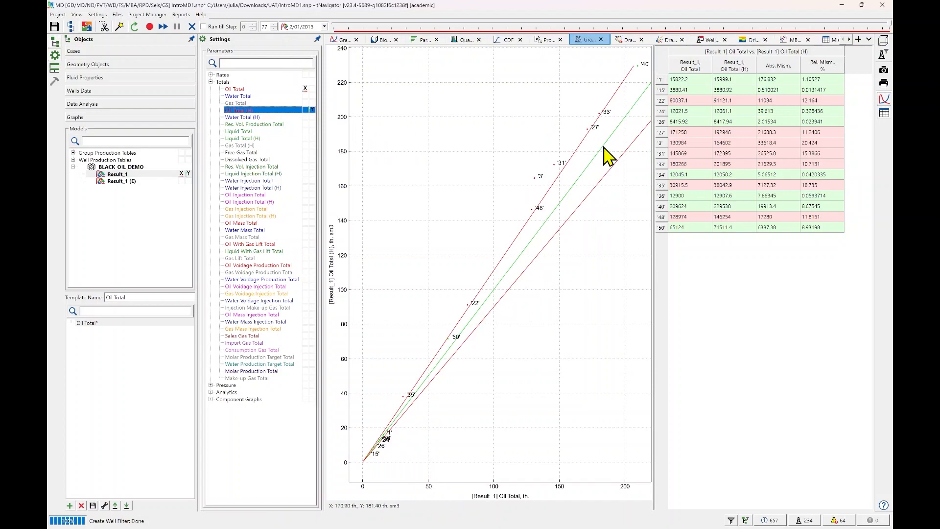
Inspect the well points against the deviation lines, then view the Oil Total crossplot at time step 65.
scroll(563, 183, up, 1)
scroll(559, 174, down, 2)
drag(560, 174, 596, 194)
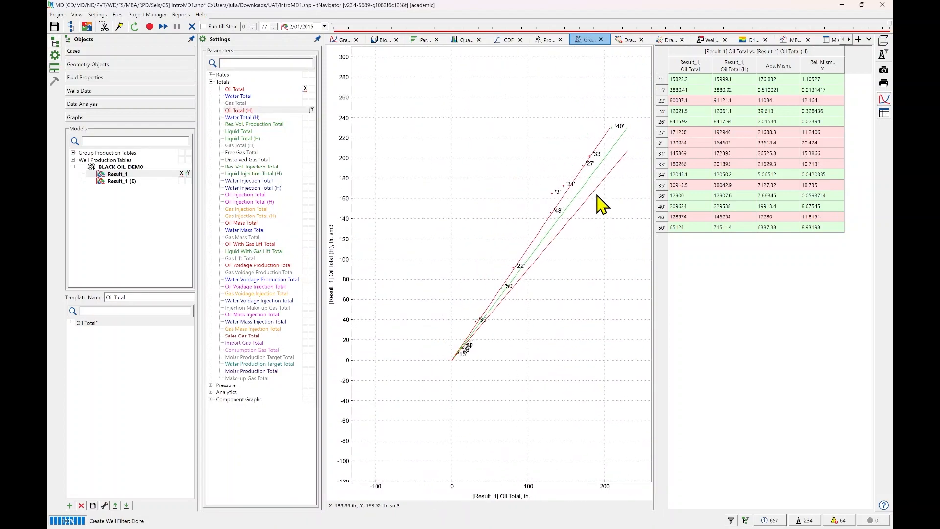
scroll(596, 195, up, 1)
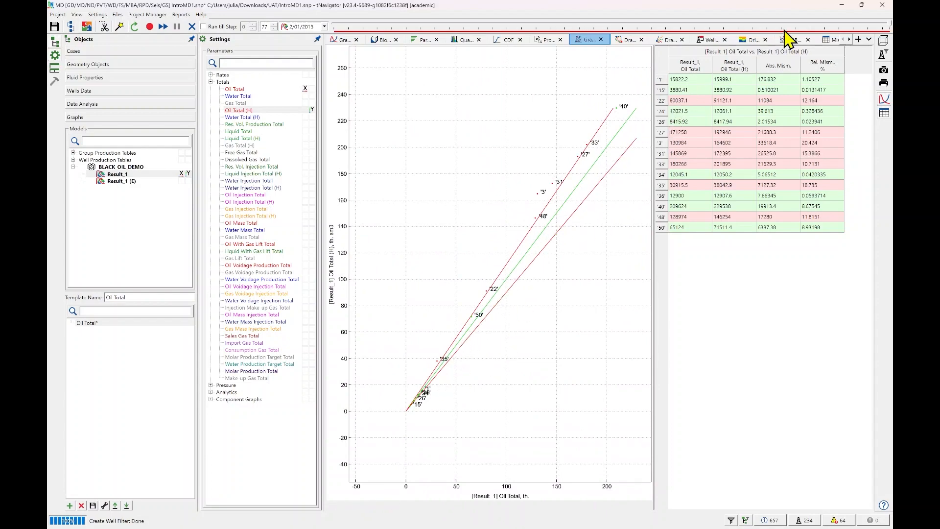
drag(889, 31, 801, 40)
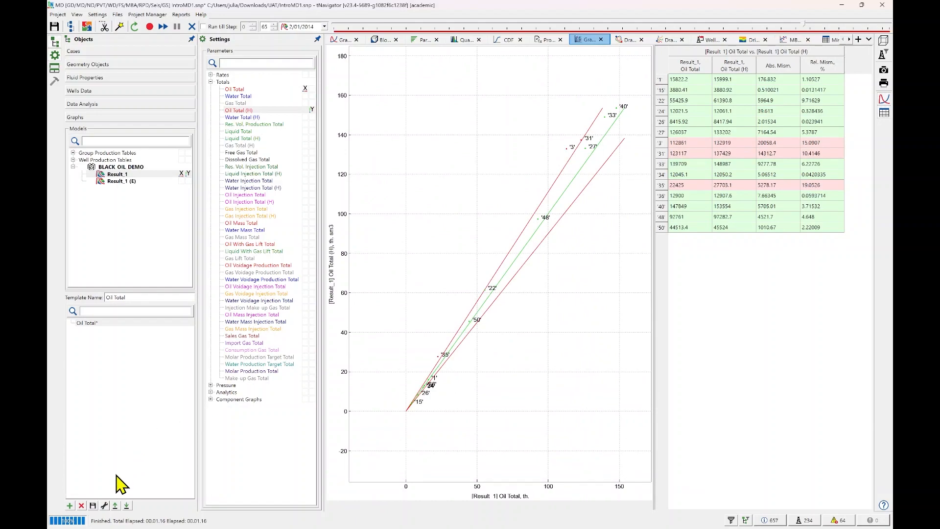
Enable High Impact Wells in the Oil Total template settings, keeping it at 10%, and accept the settings.
click(104, 505)
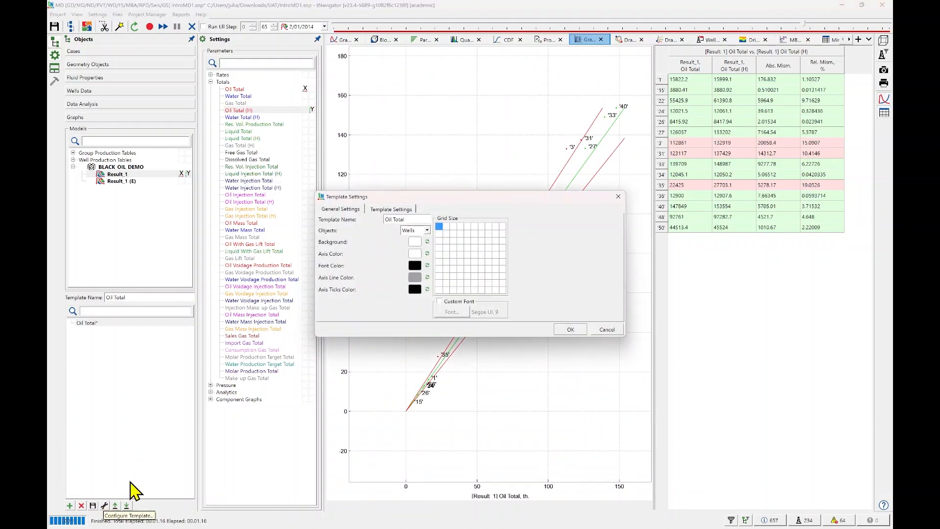
click(390, 209)
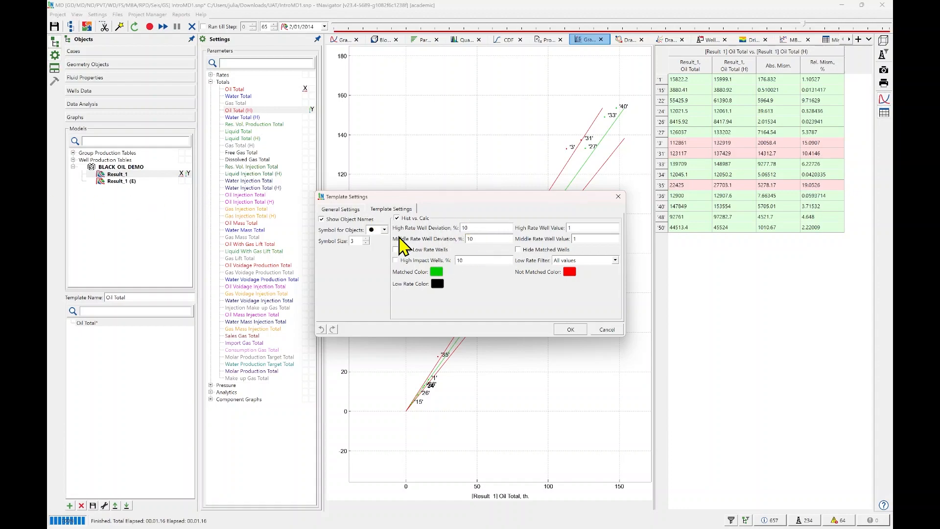
click(396, 261)
drag(469, 201, 690, 126)
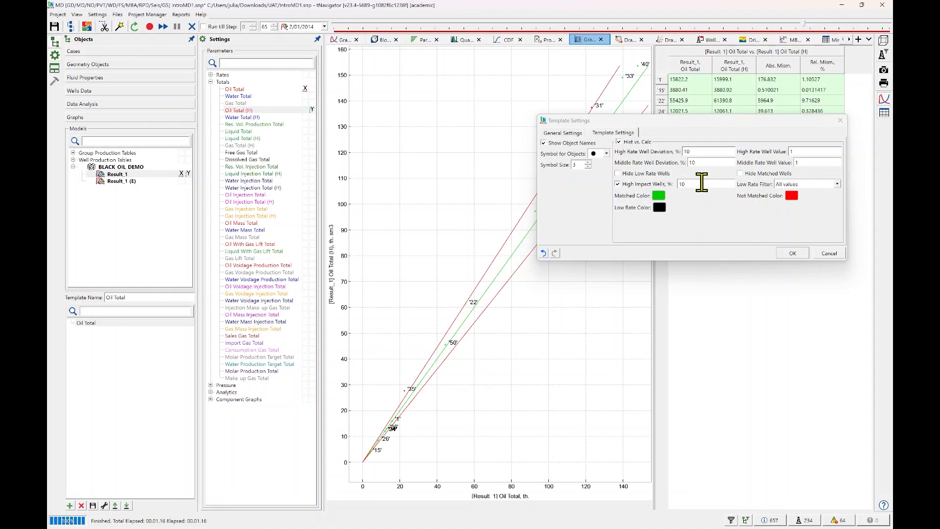
click(789, 254)
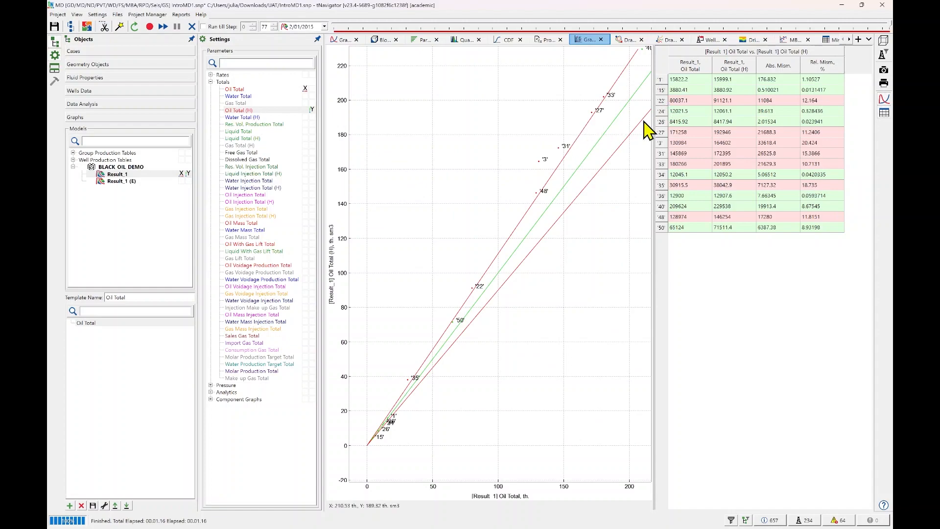
Show the Geometry Objects and collapse Calculated, User Properties and Fluid in Place under the BLACK_OIL_DEMO Result_1 grid.
click(122, 67)
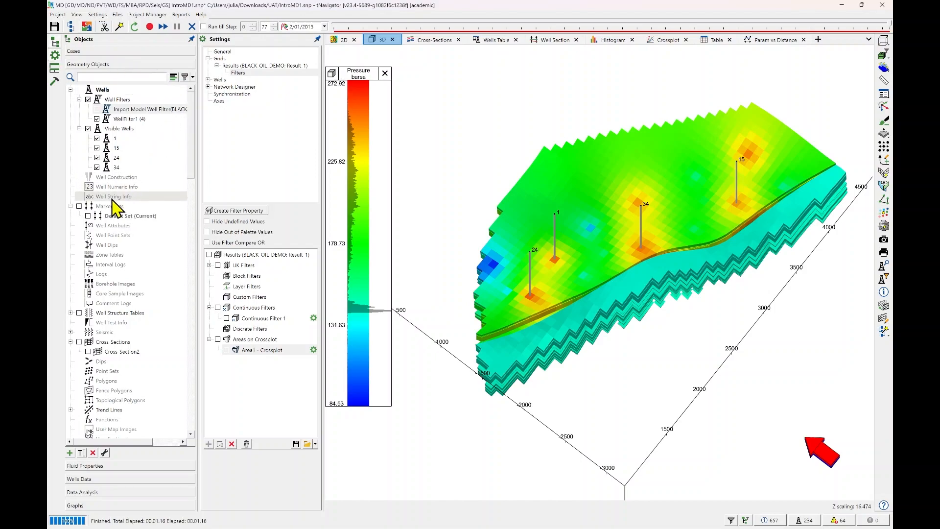
scroll(120, 205, down, 12)
scroll(122, 209, down, 7)
click(97, 313)
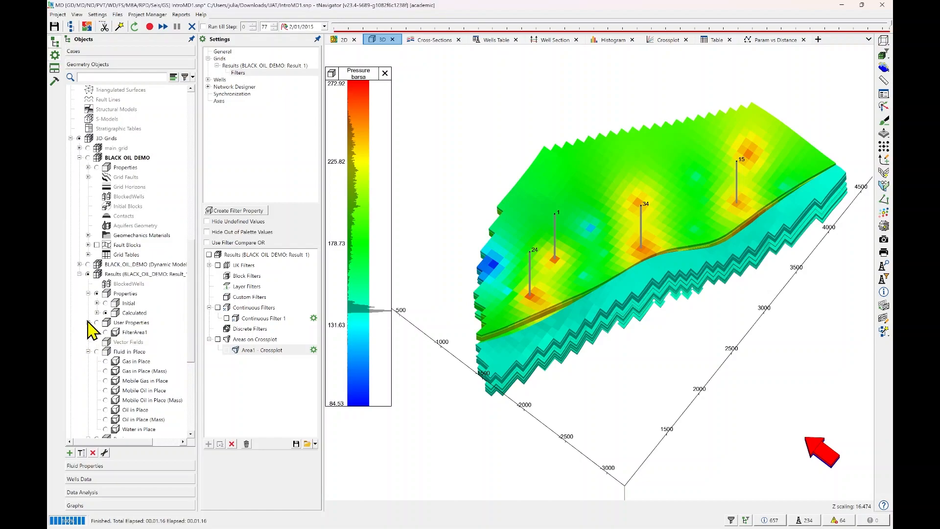
click(88, 322)
click(88, 342)
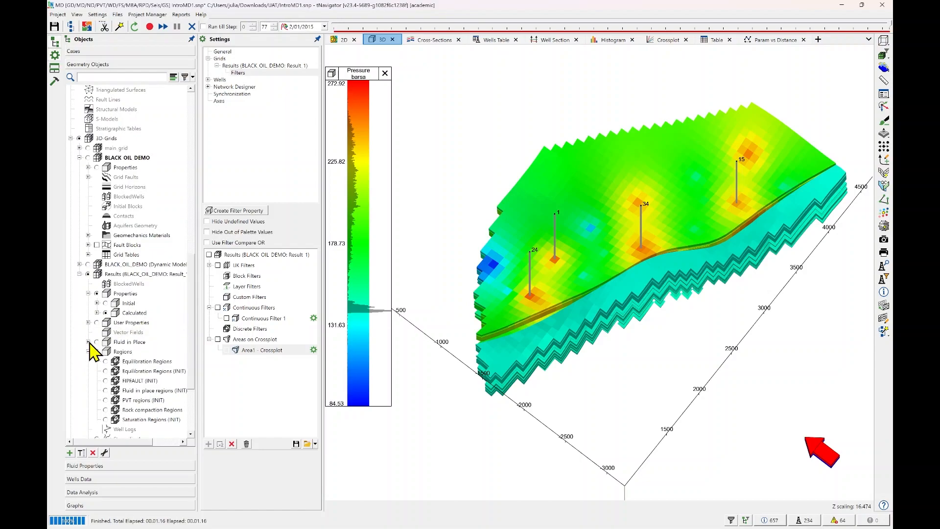
scroll(95, 338, down, 1)
scroll(100, 349, down, 2)
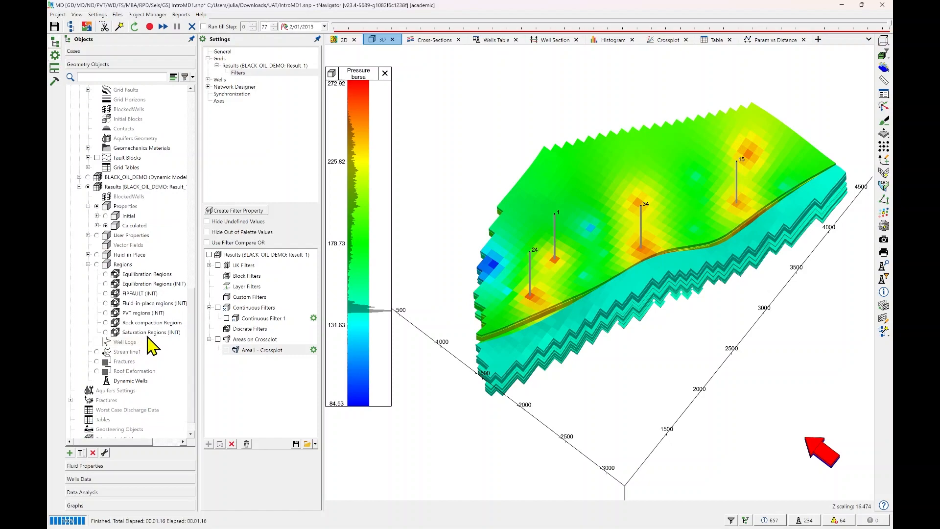
Open the calculations for the Results grid's BlockedWells and choose Create Blocked Wells by Connections.
click(129, 197)
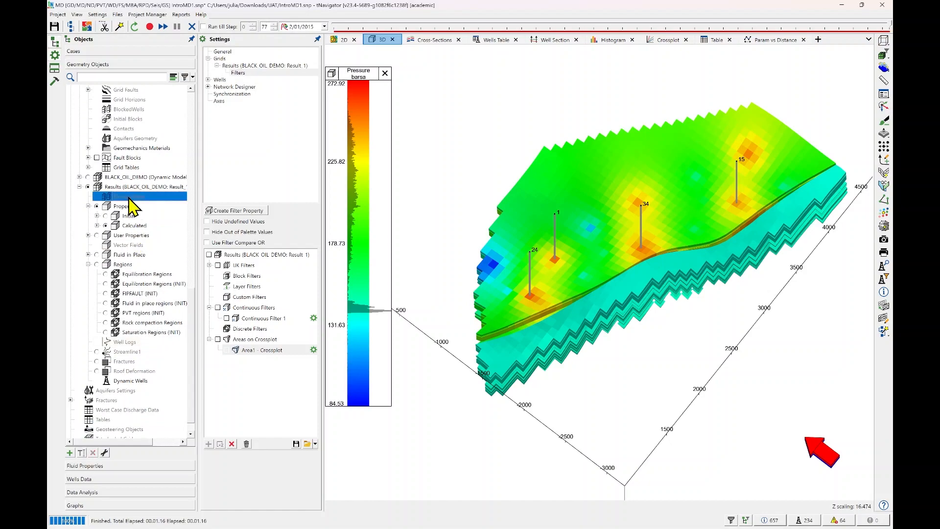
right_click(130, 198)
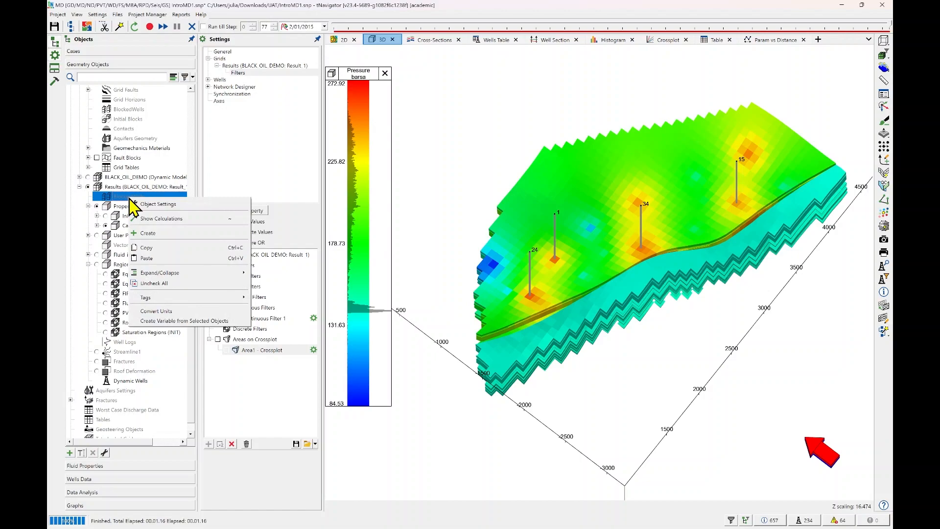
click(154, 219)
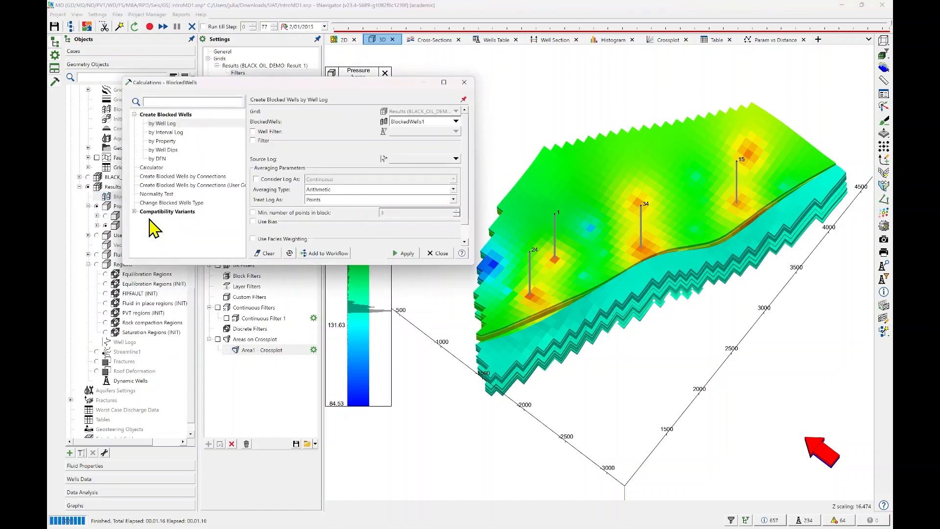
click(197, 177)
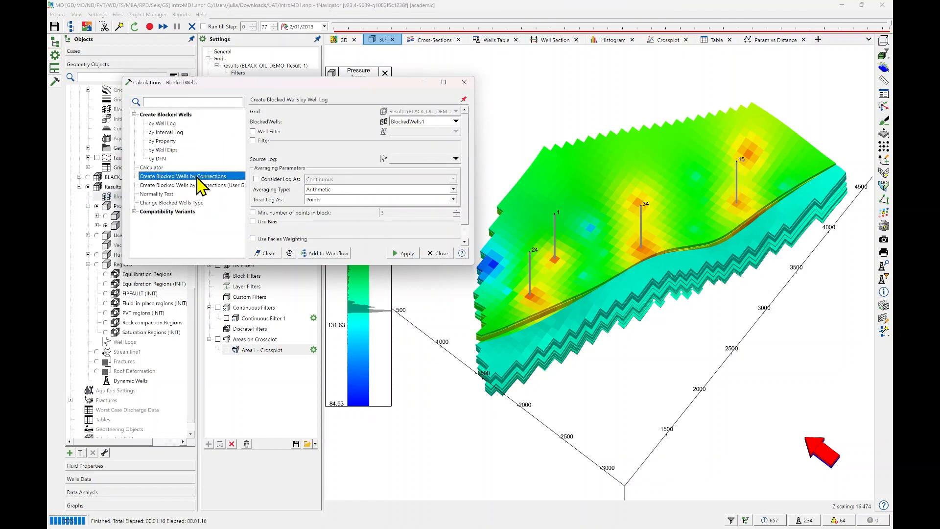
Set the first blocked wells parameter to Oil Rate and add another row to the table.
click(303, 134)
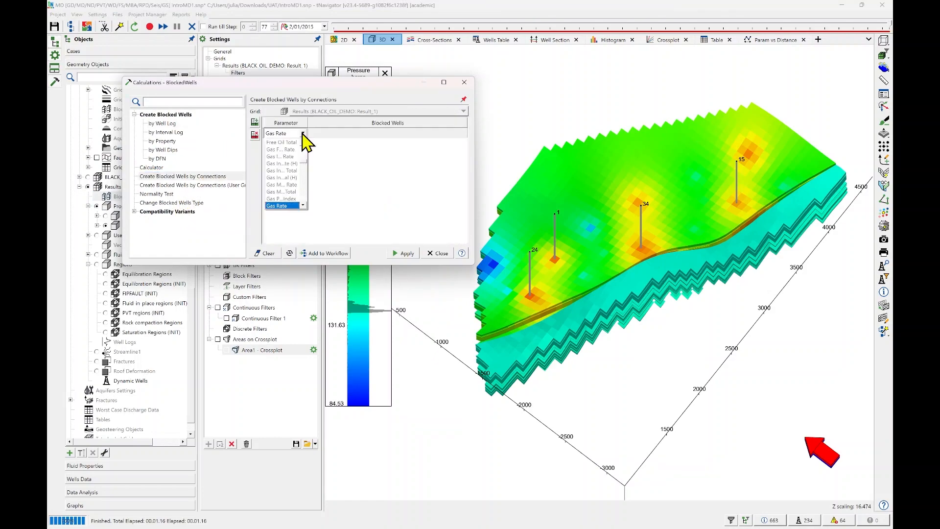
scroll(290, 201, down, 6)
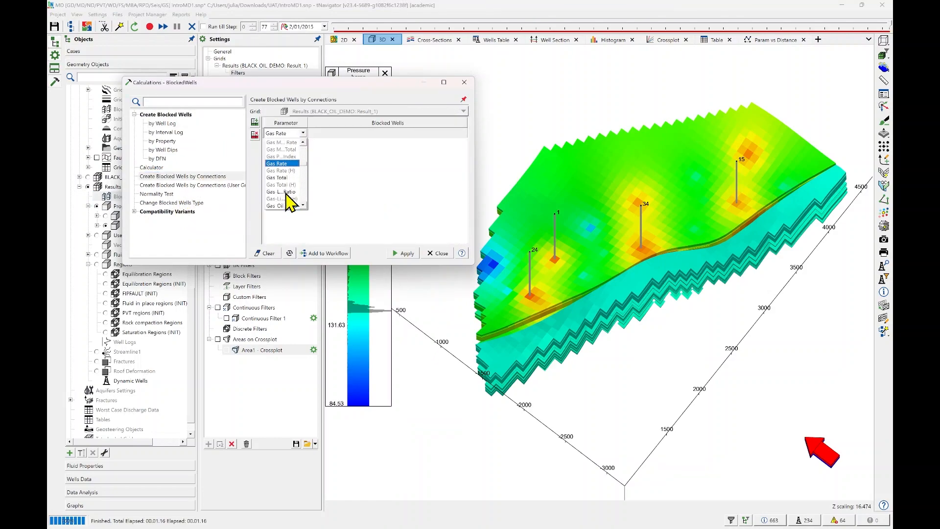
scroll(290, 201, down, 3)
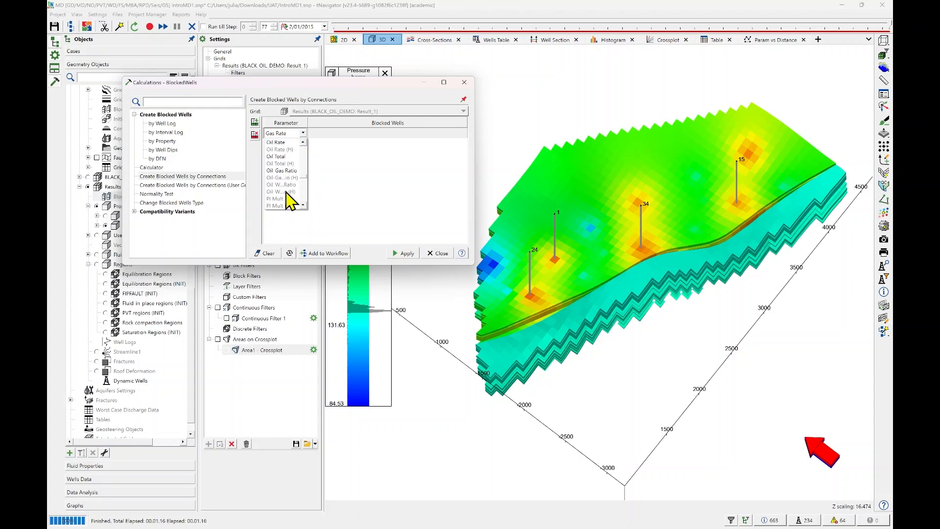
click(282, 144)
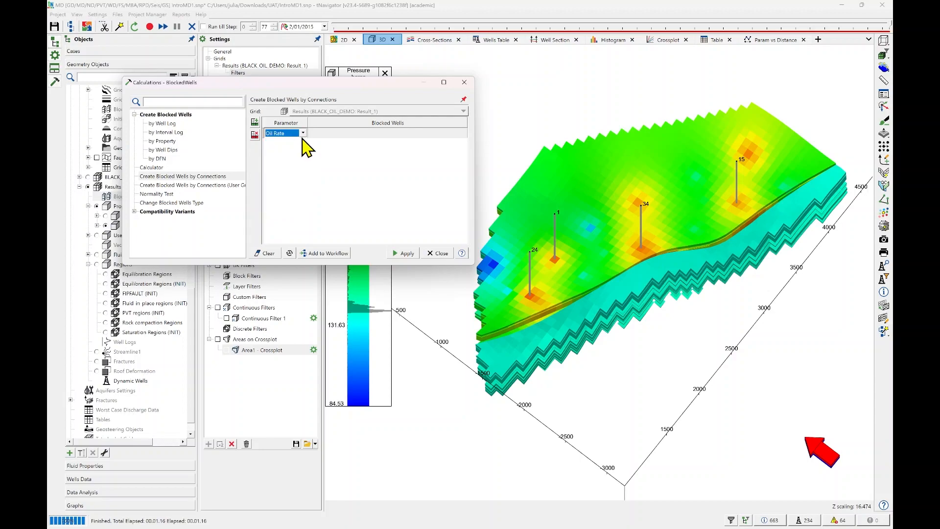
click(255, 122)
click(313, 142)
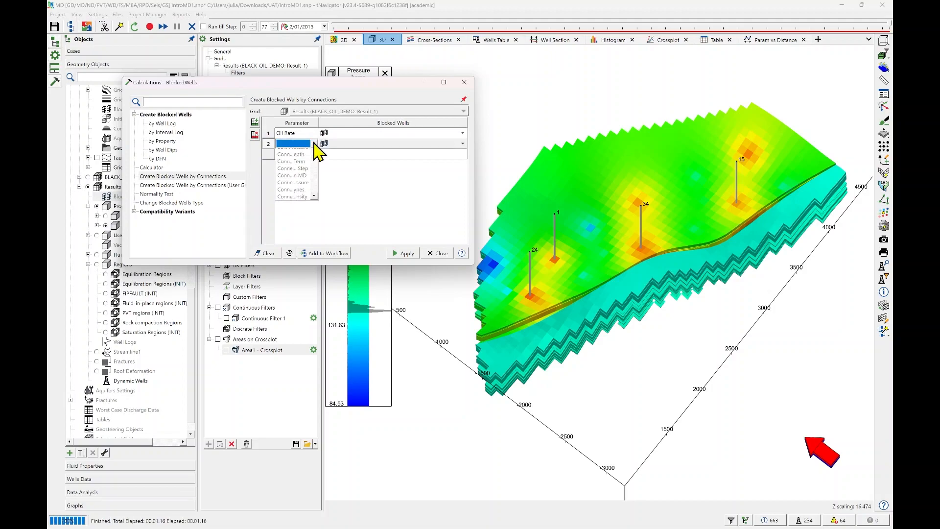
scroll(307, 188, down, 3)
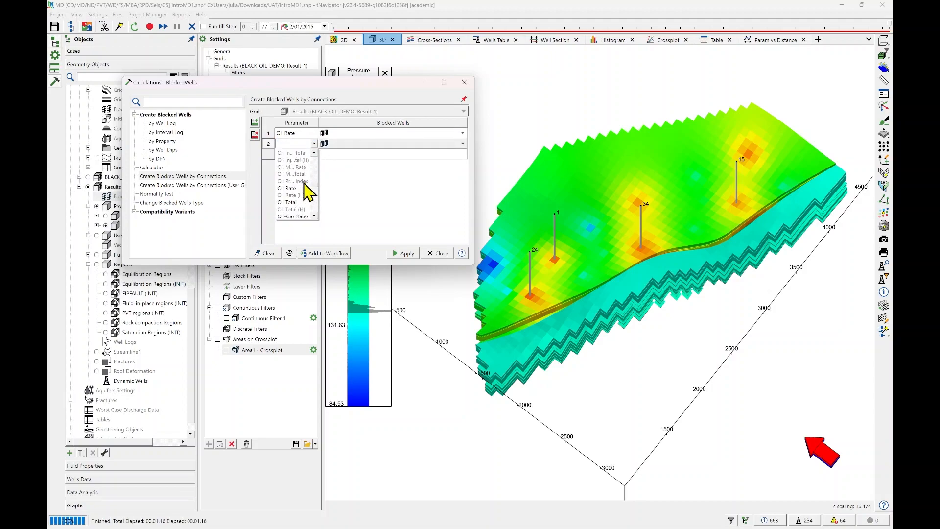
scroll(304, 183, down, 5)
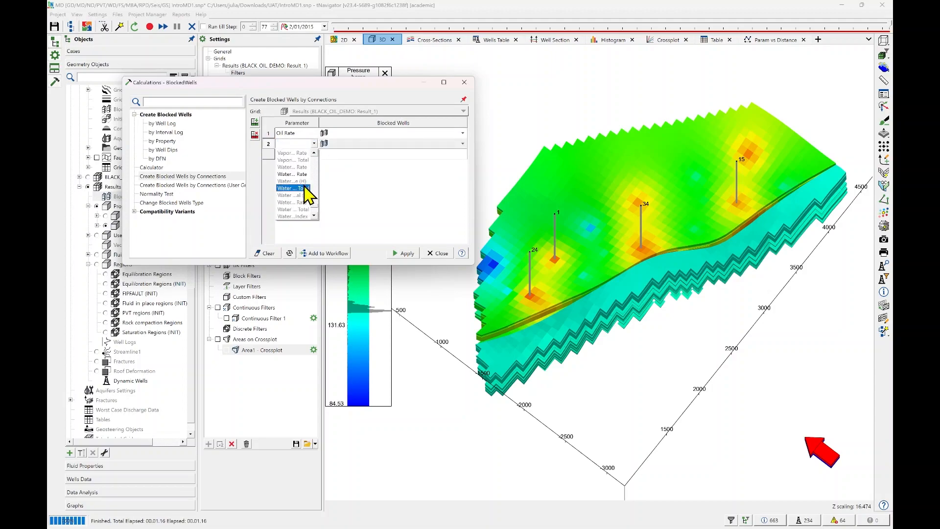
click(305, 175)
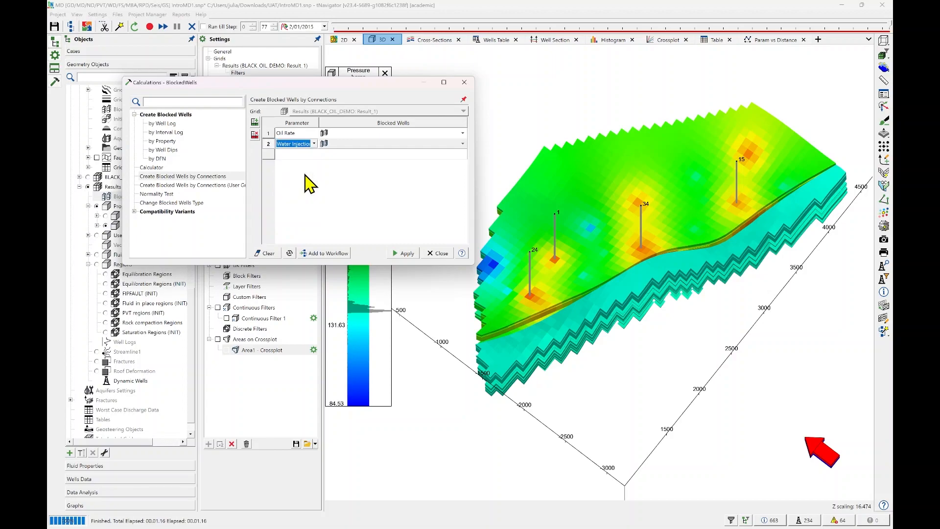
click(313, 144)
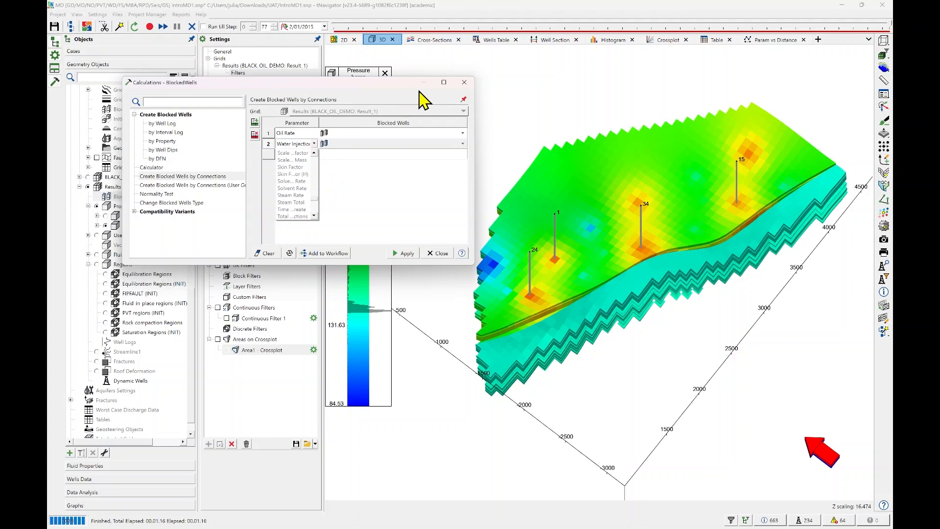
click(318, 122)
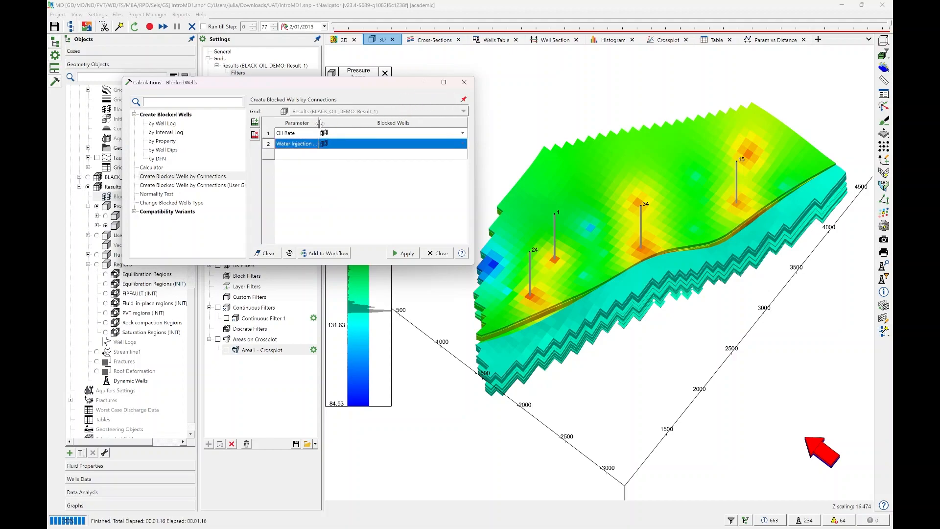
Widen the Parameter column and set the second blocked wells parameter to Water Rate.
drag(319, 123, 360, 123)
click(354, 145)
click(353, 145)
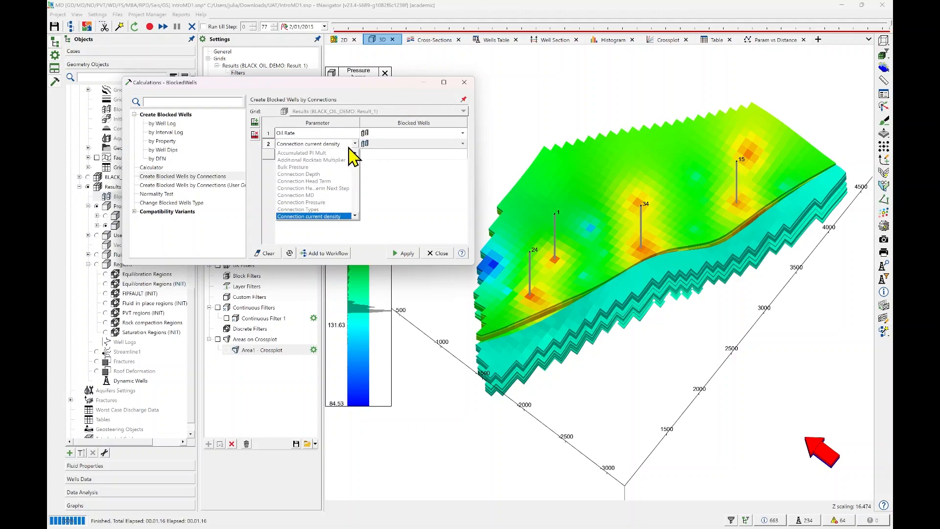
scroll(330, 179, down, 10)
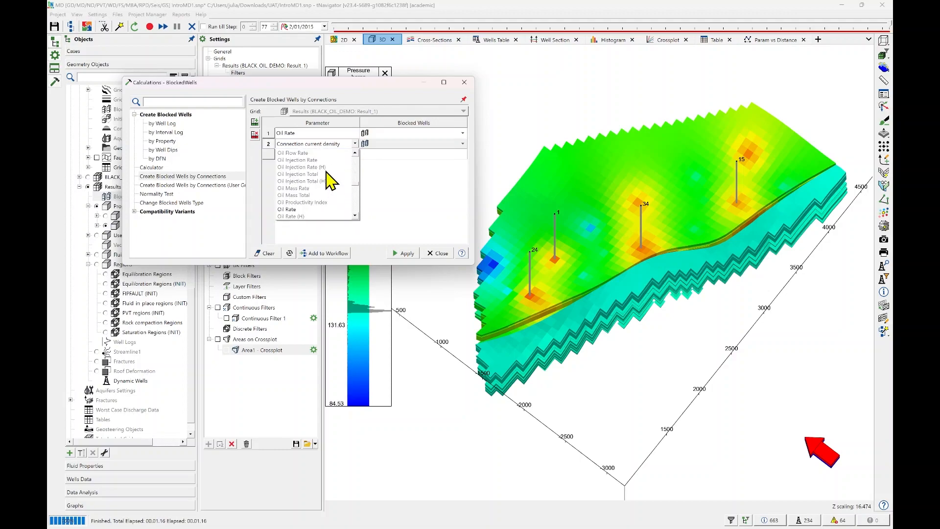
scroll(332, 181, down, 4)
scroll(332, 181, down, 5)
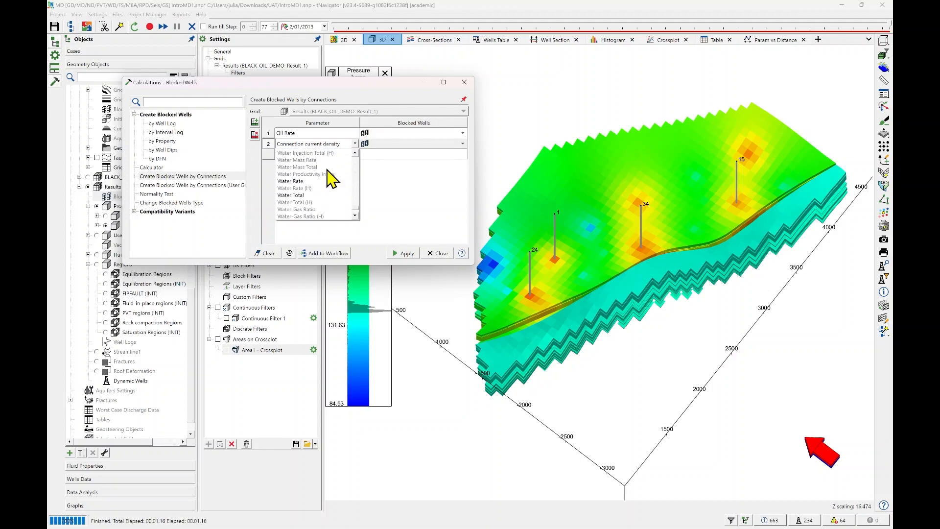
click(298, 181)
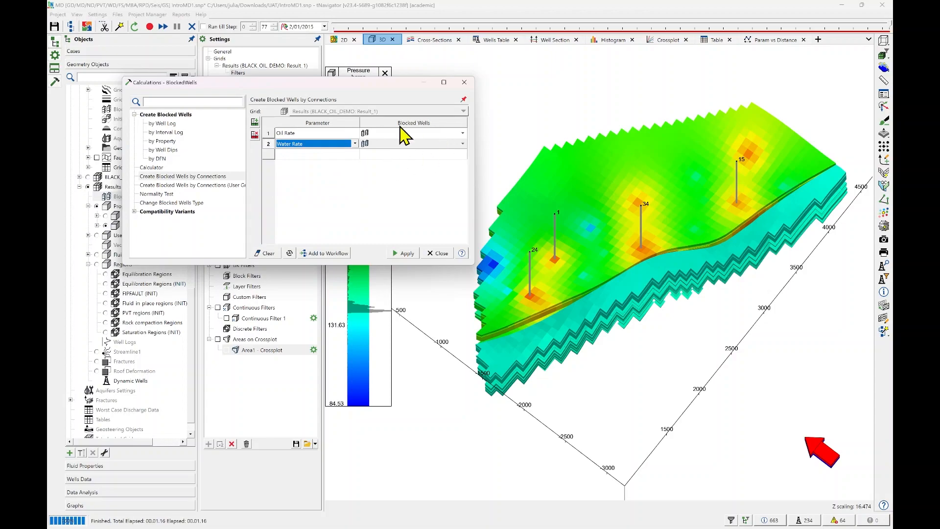
Name the output blocked wells "oil rate" and "water rate", run the calculation and close the calculations dialog.
click(442, 133)
click(407, 132)
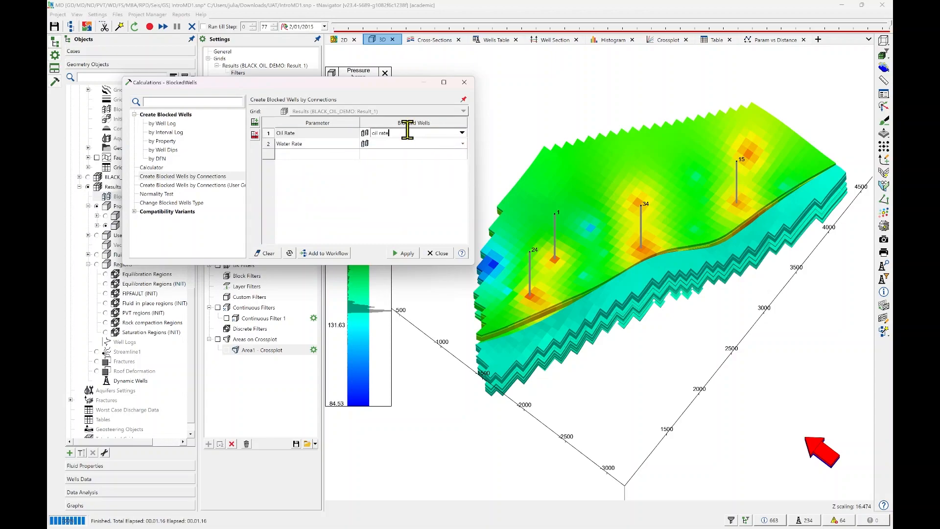
click(414, 141)
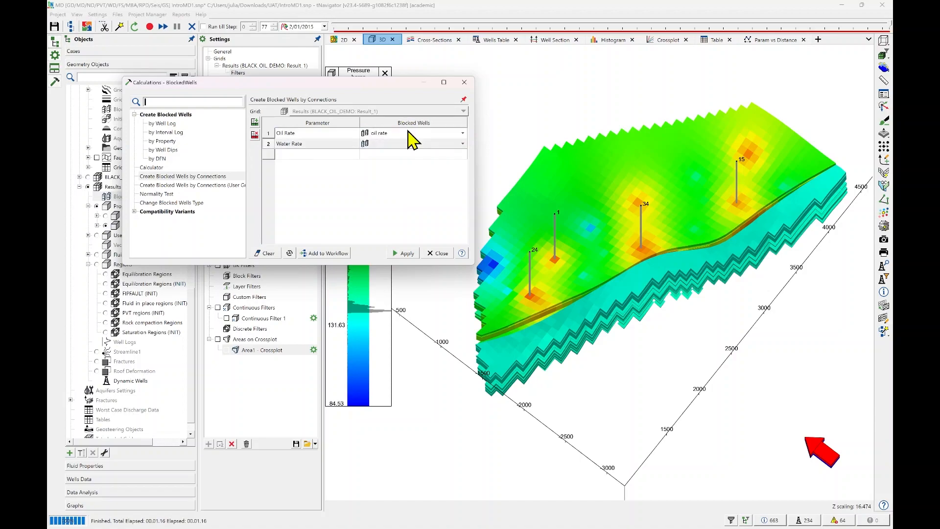
click(399, 142)
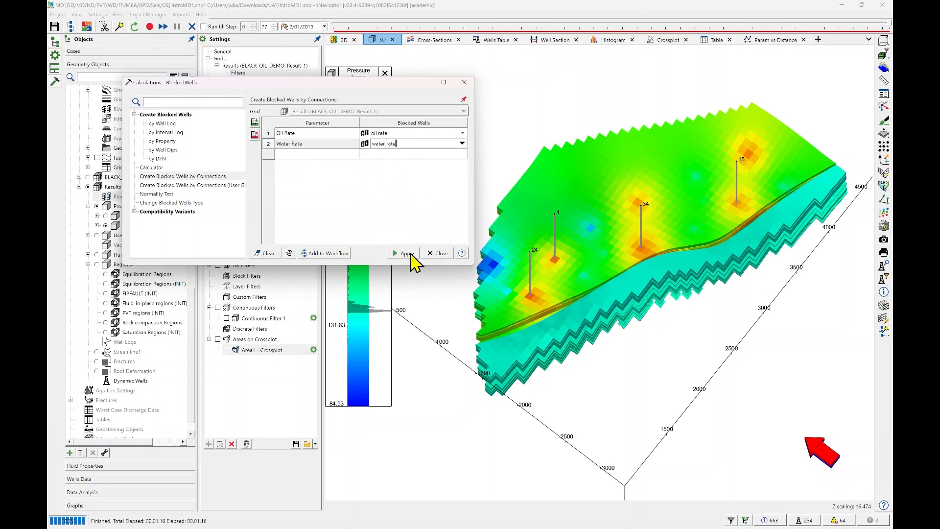
click(411, 254)
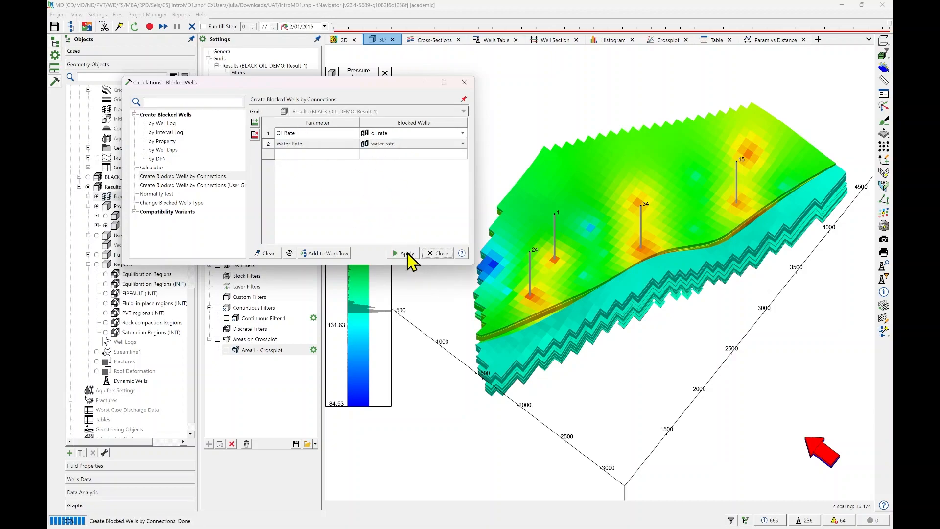
click(439, 254)
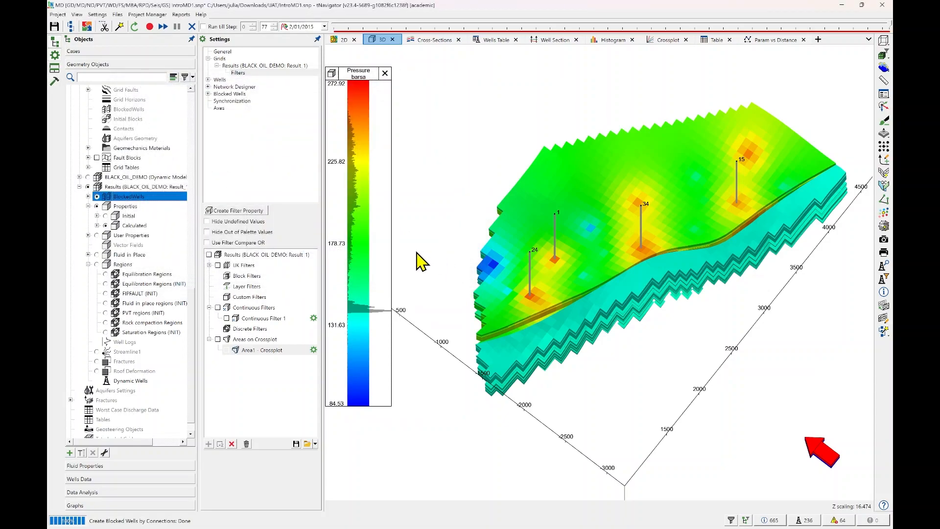
Display the oil rate and water rate blocked wells in the Well Section and activate the Import Model Well Filter.
click(559, 40)
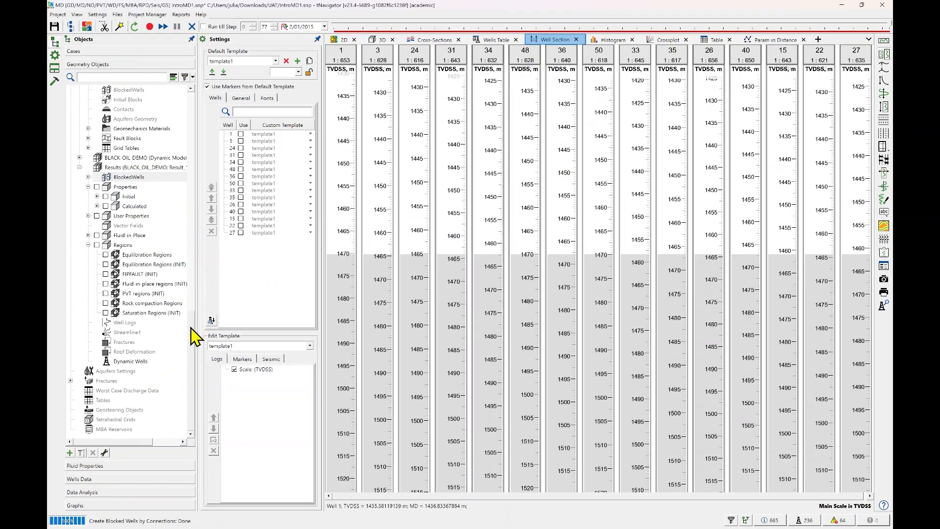
drag(194, 337, 220, 107)
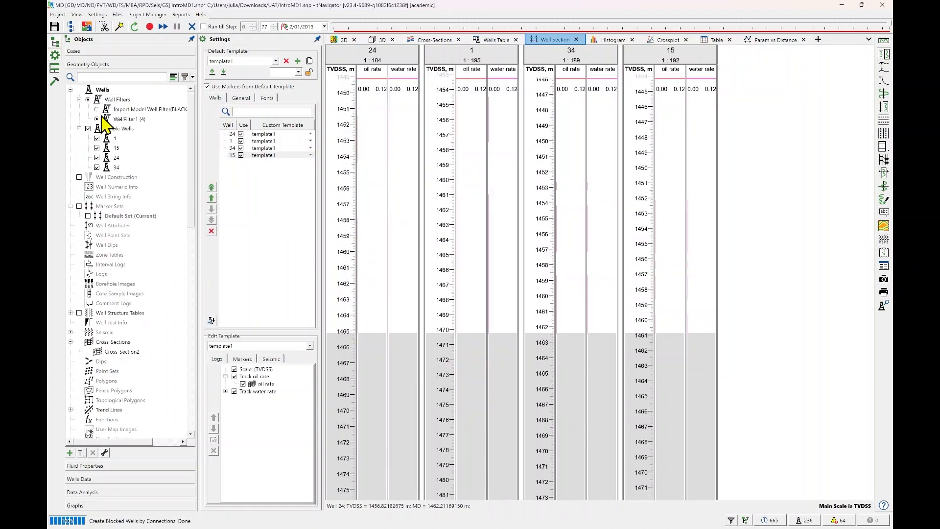
click(97, 109)
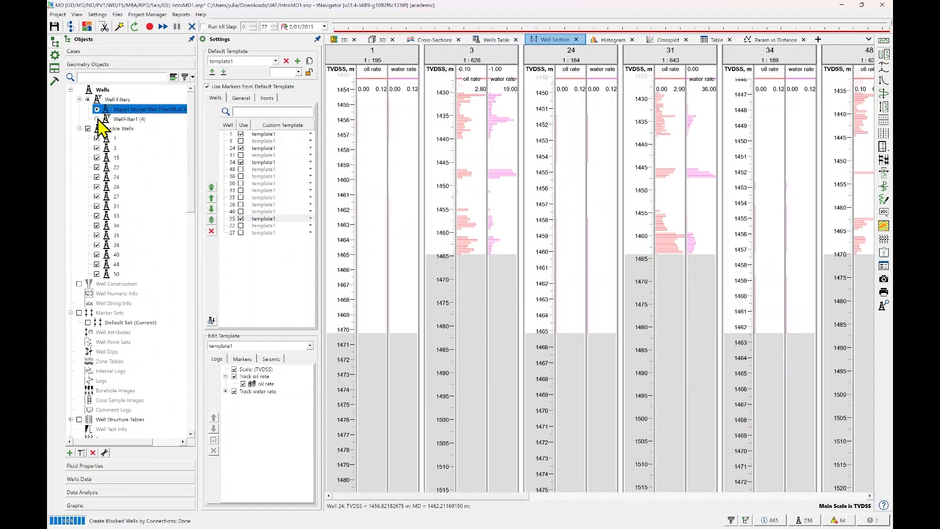
Examine the oil rate and water rate tracks along depth for the wells in the section at different vertical scales.
scroll(499, 150, up, 4)
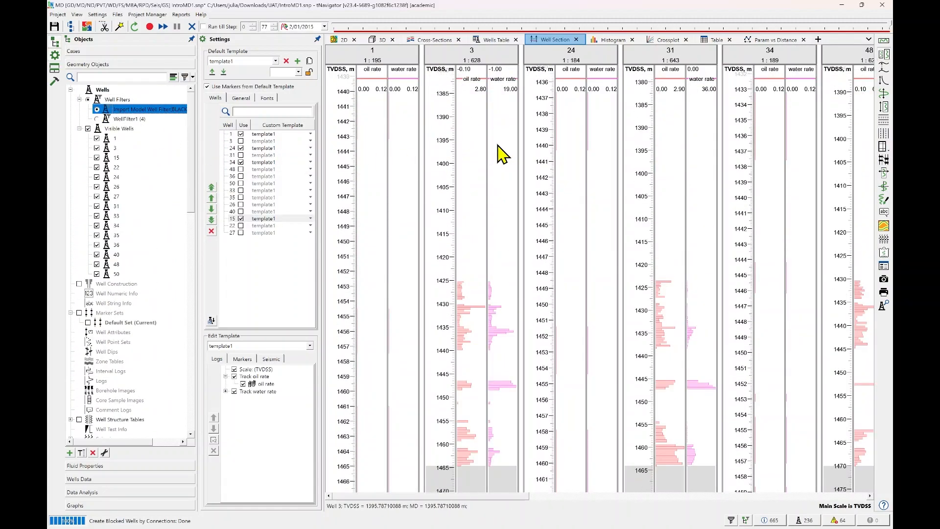
scroll(497, 146, down, 3)
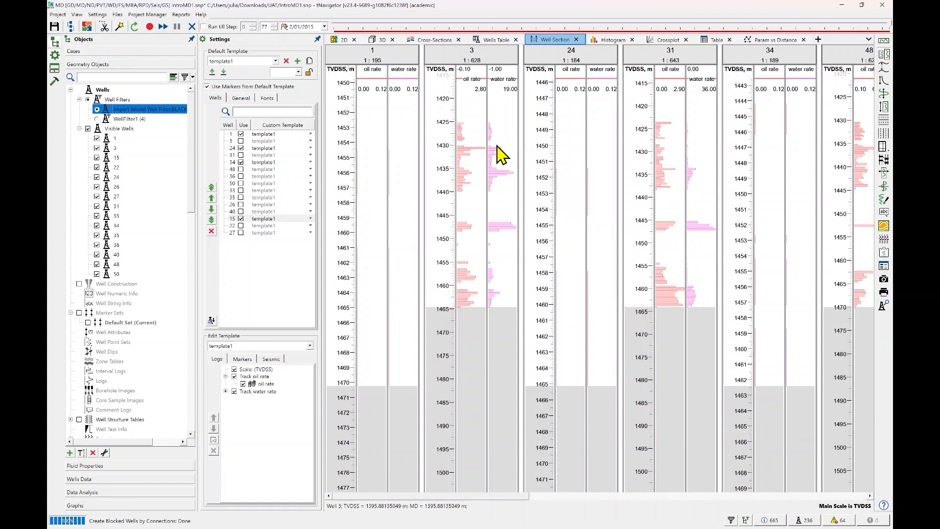
click(774, 188)
scroll(590, 203, up, 1)
scroll(589, 202, down, 1)
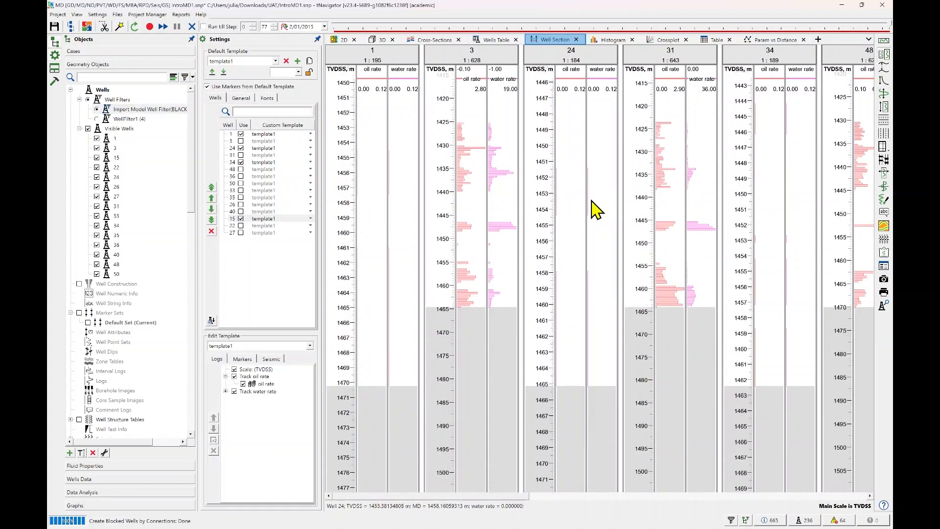
scroll(596, 196, up, 4)
scroll(601, 204, down, 4)
scroll(539, 206, up, 2)
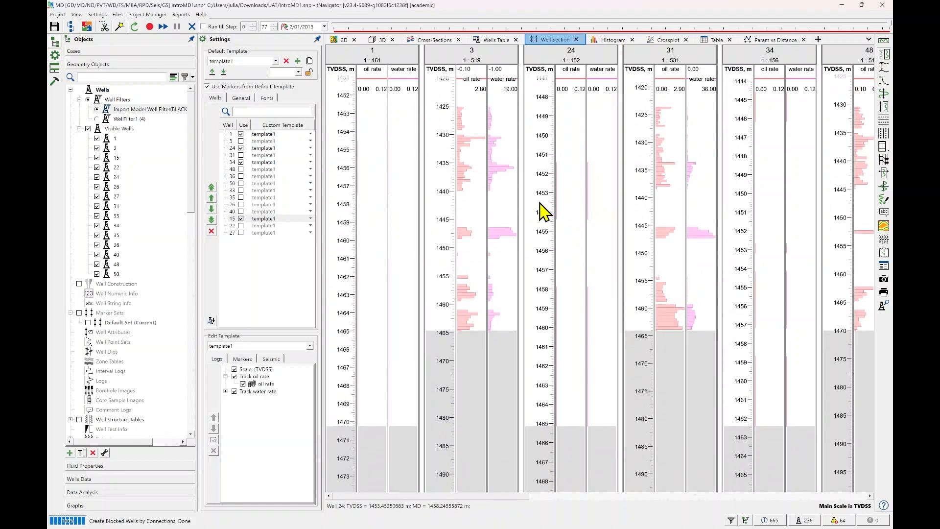
scroll(540, 203, down, 2)
scroll(539, 203, up, 3)
double_click(575, 208)
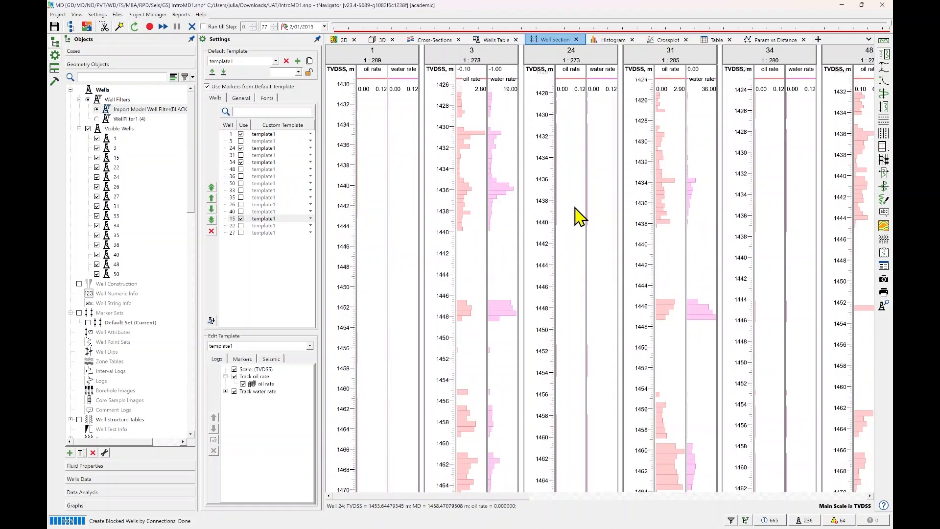
right_click(579, 216)
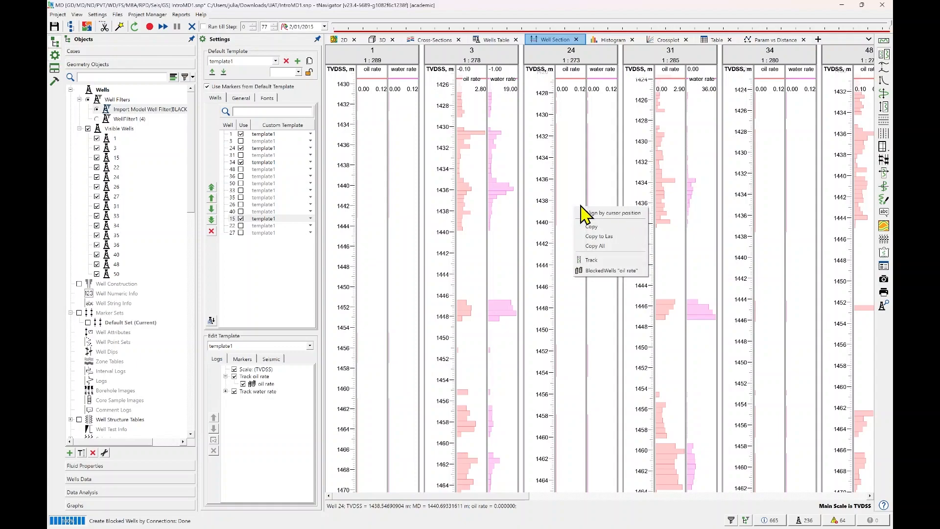
right_click(557, 198)
click(538, 218)
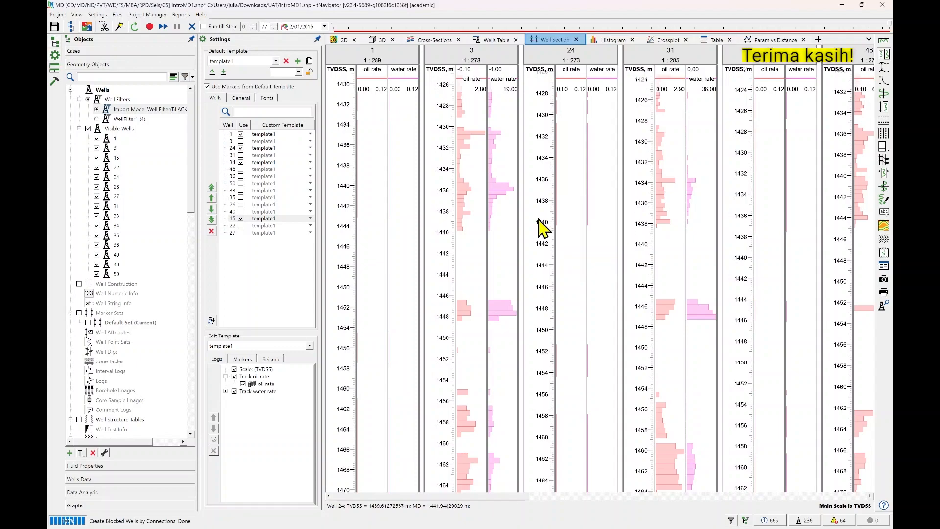
scroll(568, 224, up, 3)
scroll(568, 230, down, 10)
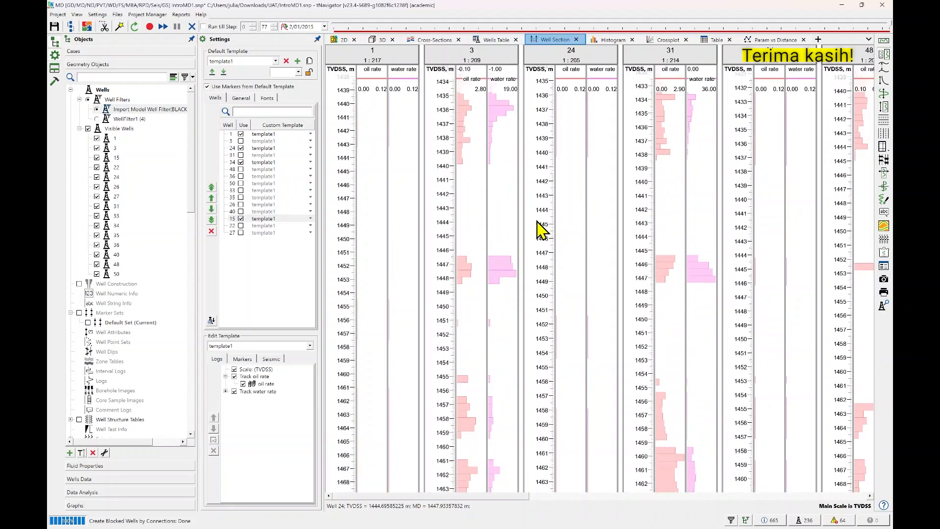
scroll(537, 221, down, 2)
scroll(536, 221, up, 2)
scroll(537, 222, down, 4)
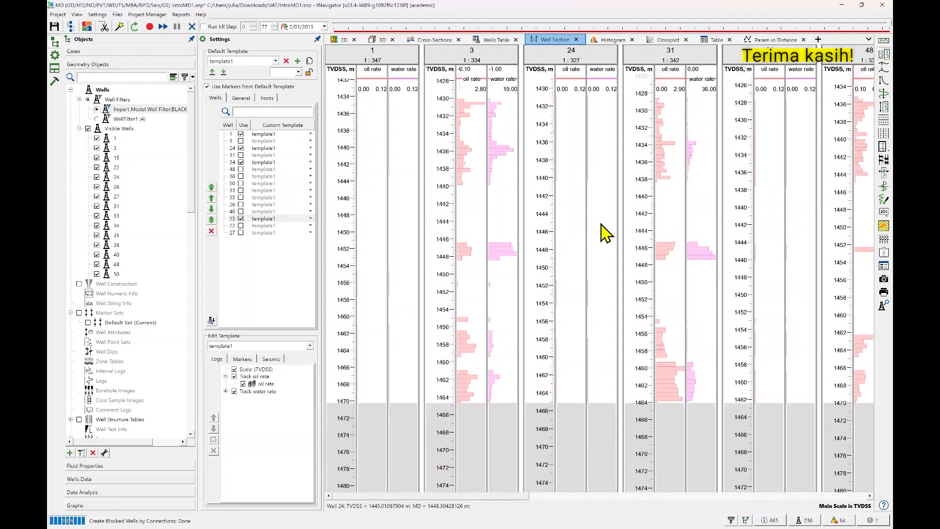